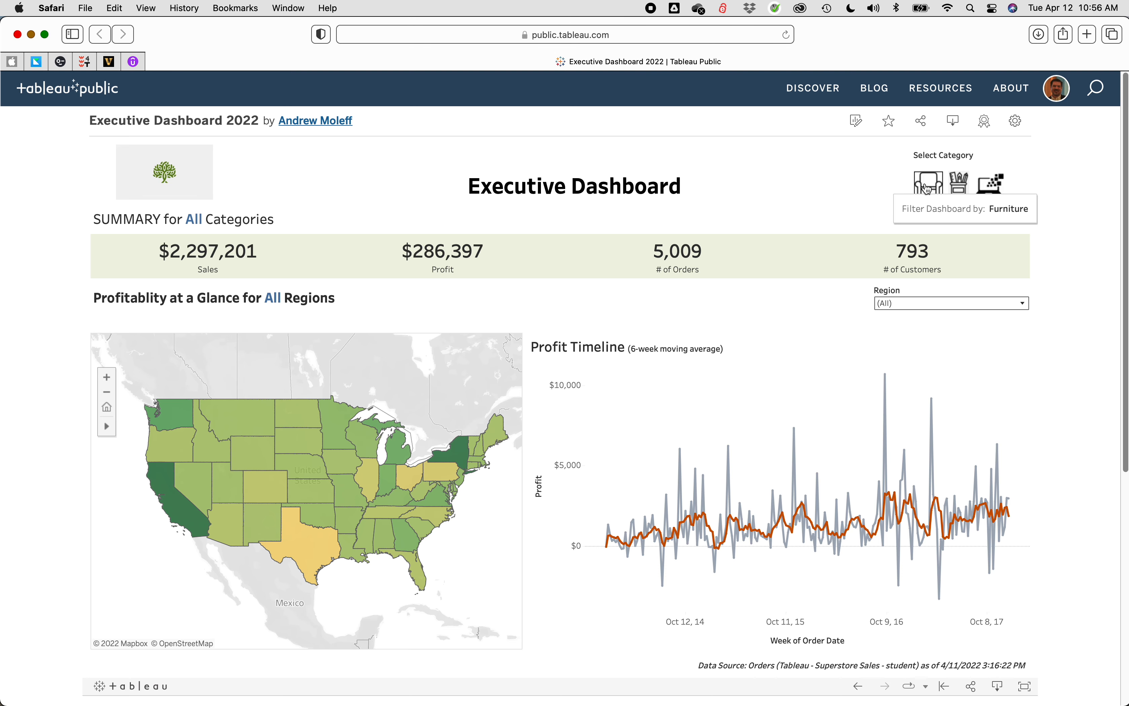
# - Dismiss the notification, filter the dashboard by Furniture, Office Supplies and Technology in turn, and clear the category filter
pyautogui.click(927, 189)
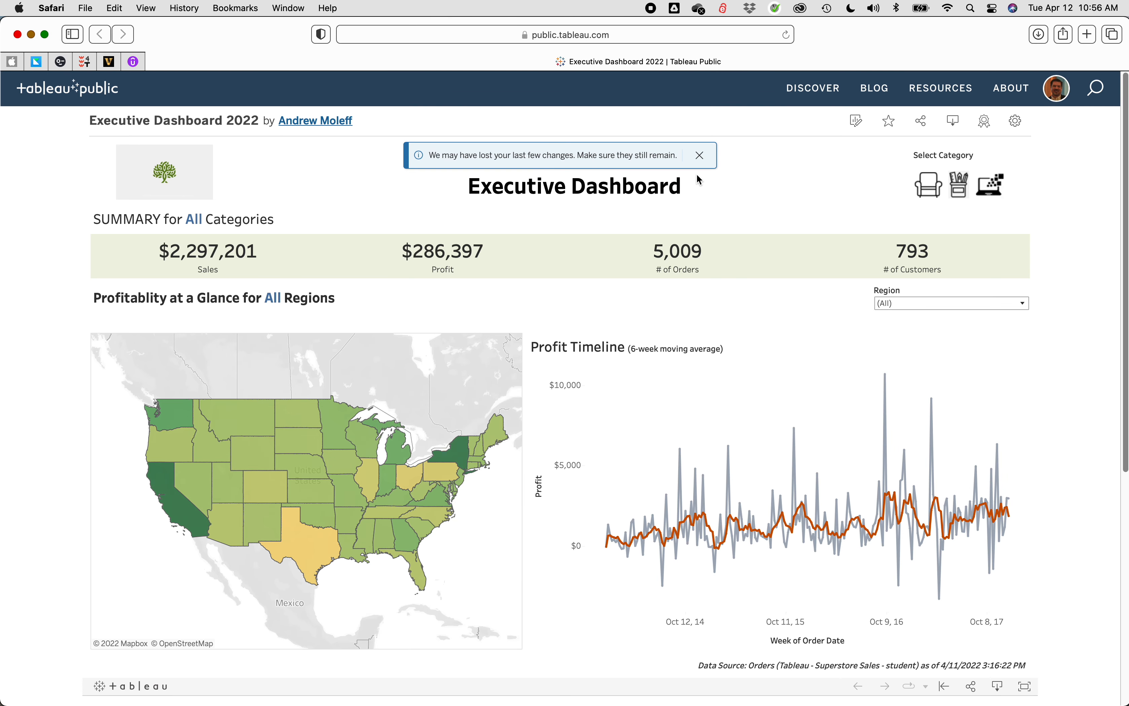
pyautogui.click(700, 155)
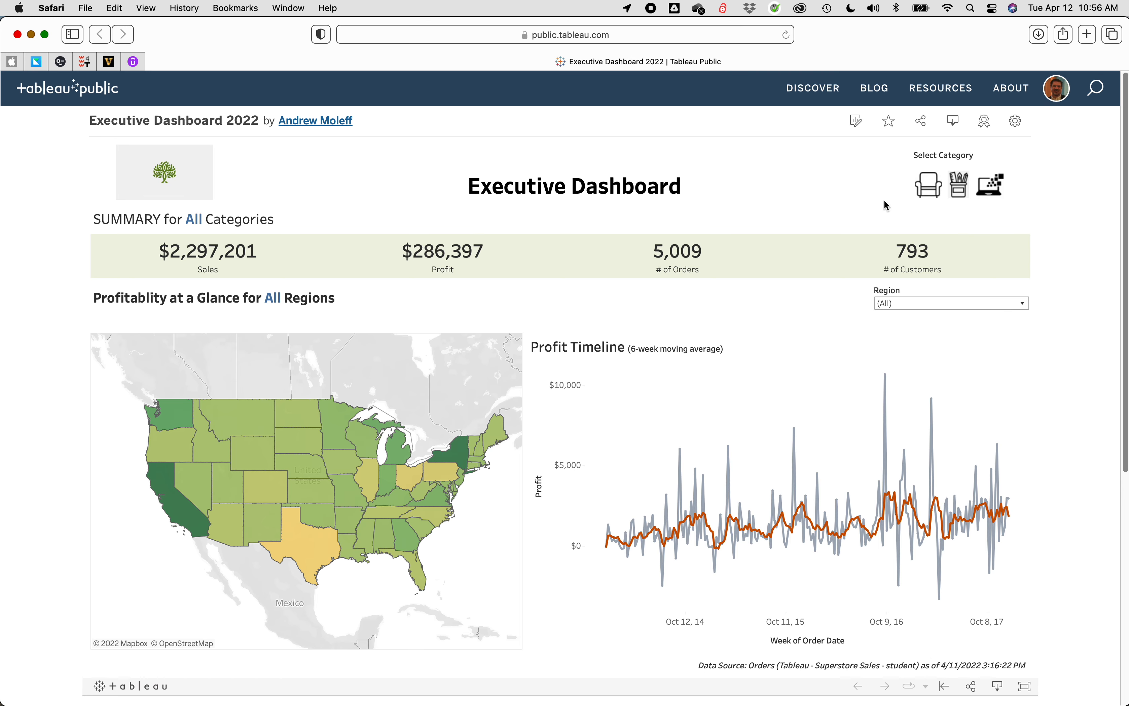
pyautogui.click(931, 195)
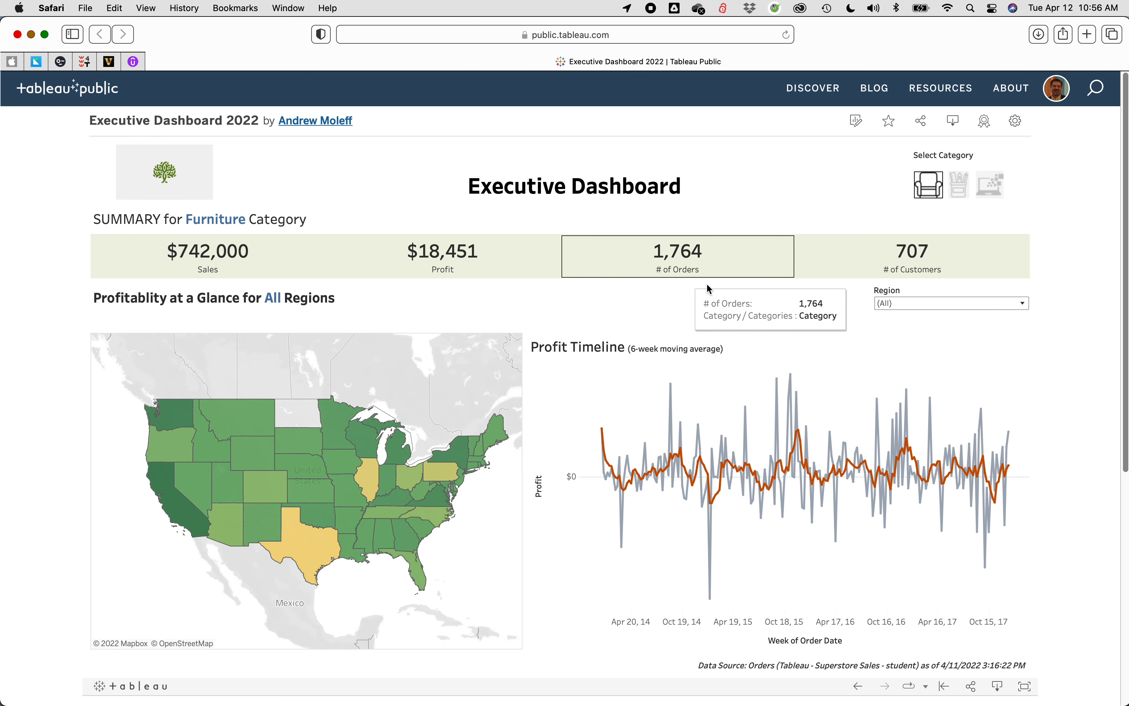
pyautogui.click(958, 196)
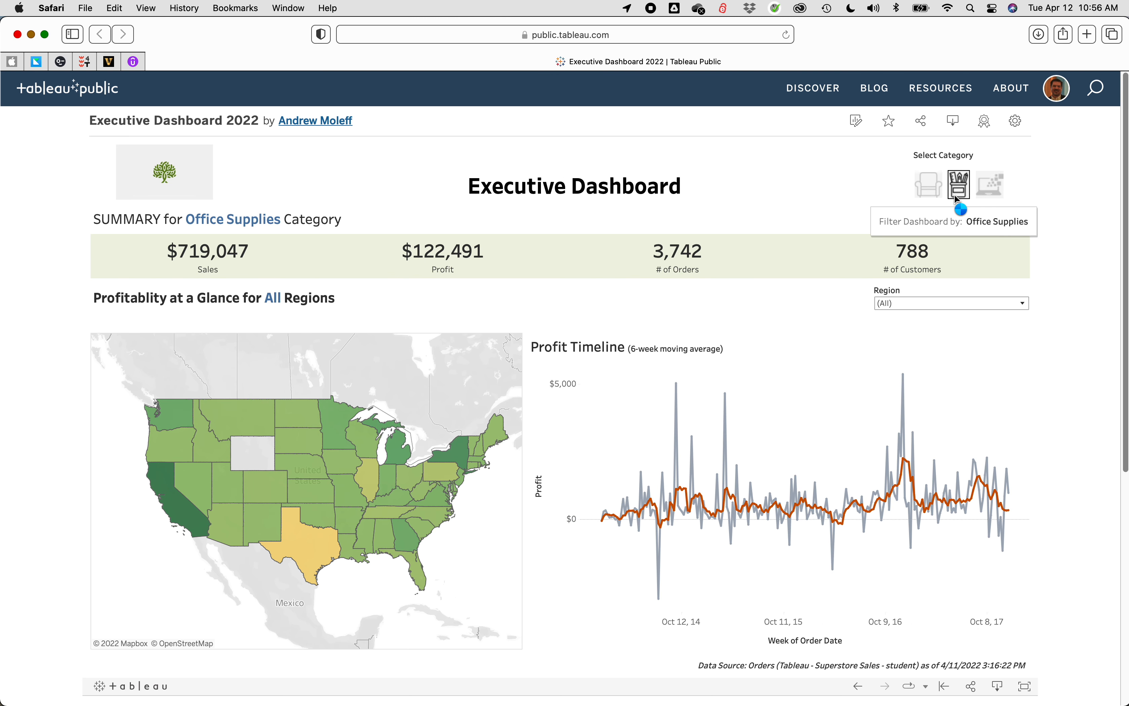
pyautogui.click(990, 192)
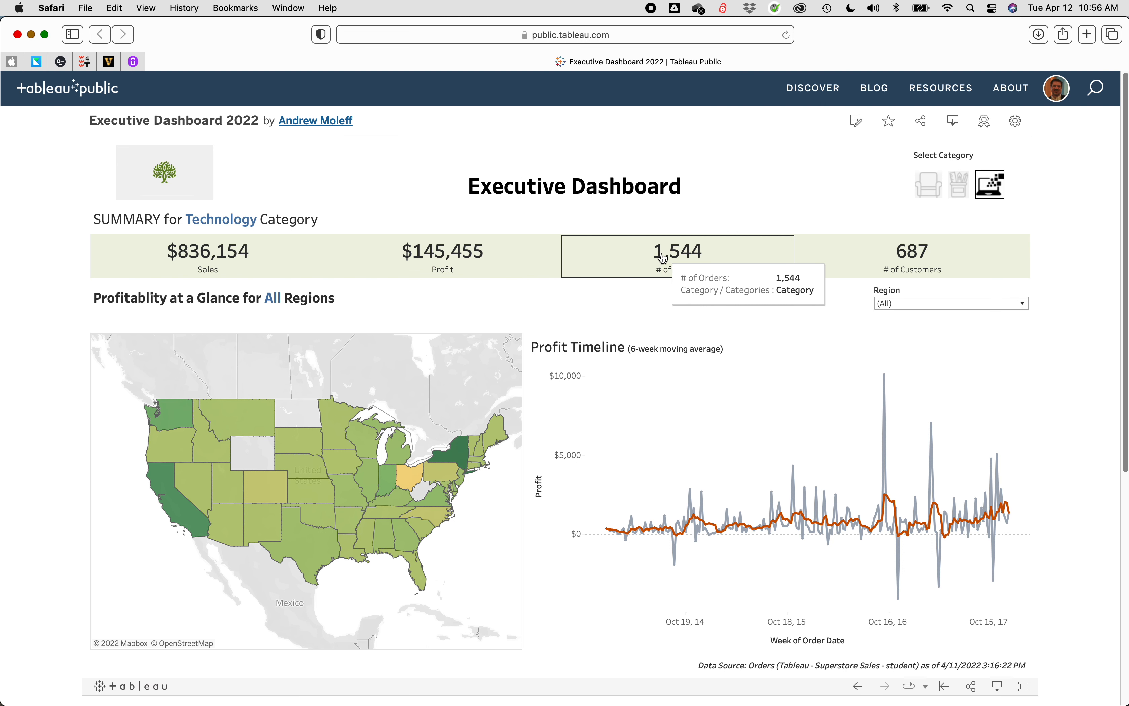
pyautogui.click(991, 186)
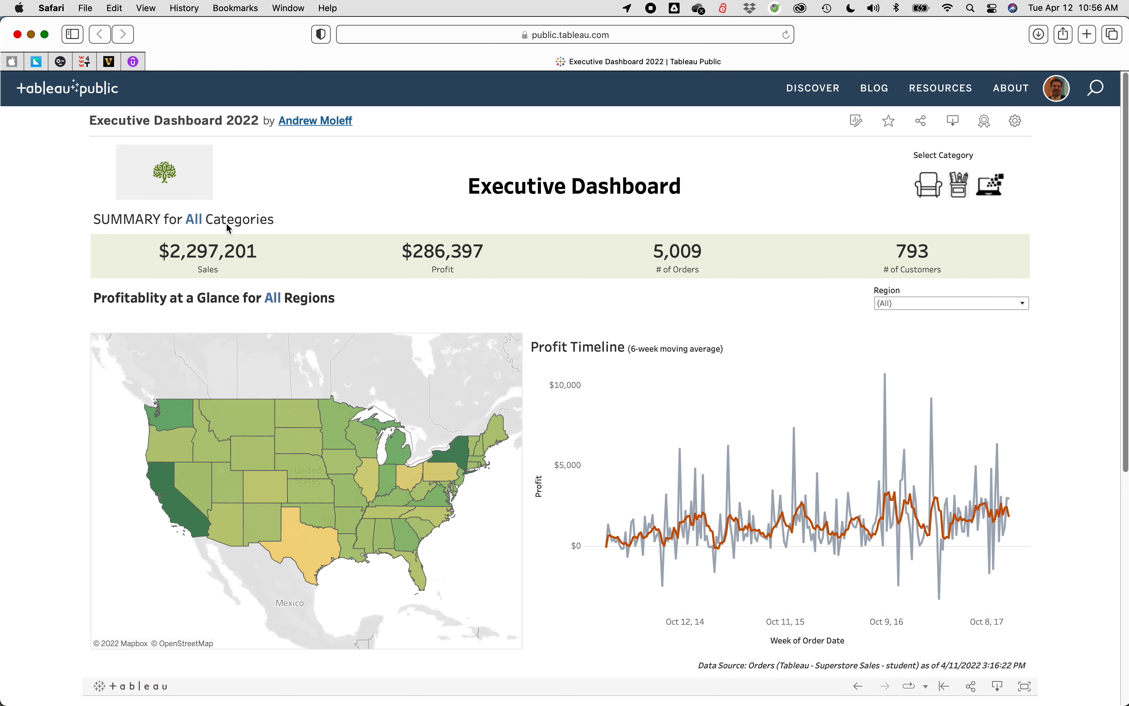
# - Filter the dashboard by Furniture, inspect the weekly profit timeline and state profits on the map, and clear the filter
pyautogui.click(935, 190)
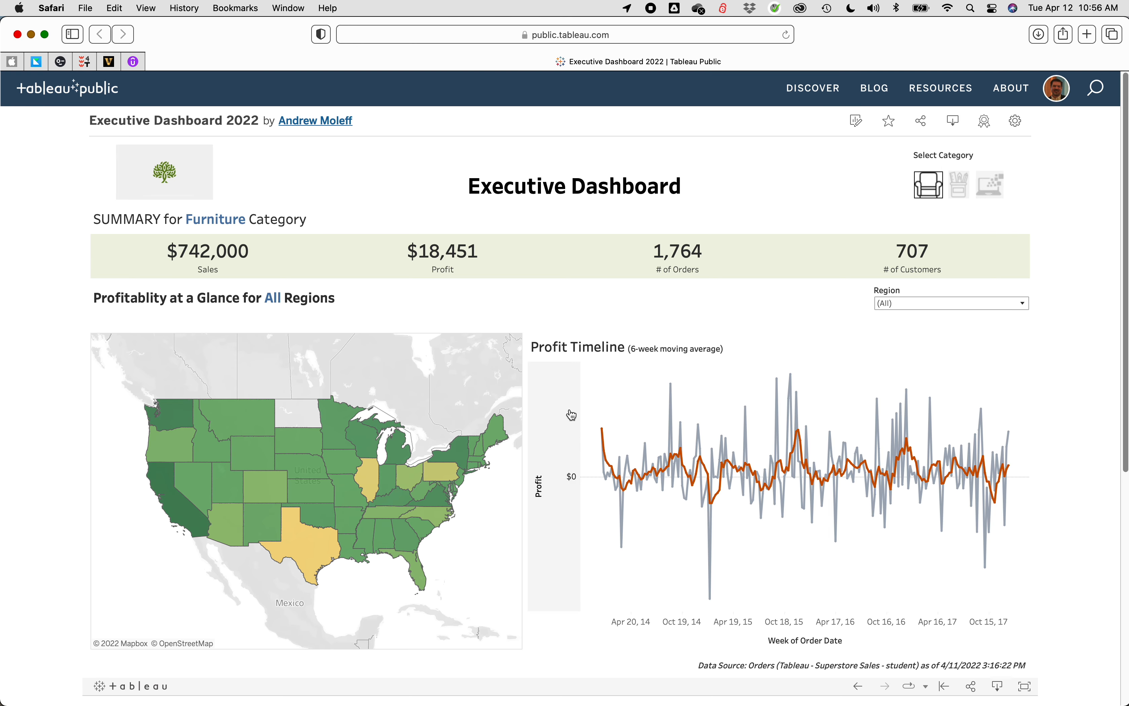
pyautogui.moveTo(671, 392)
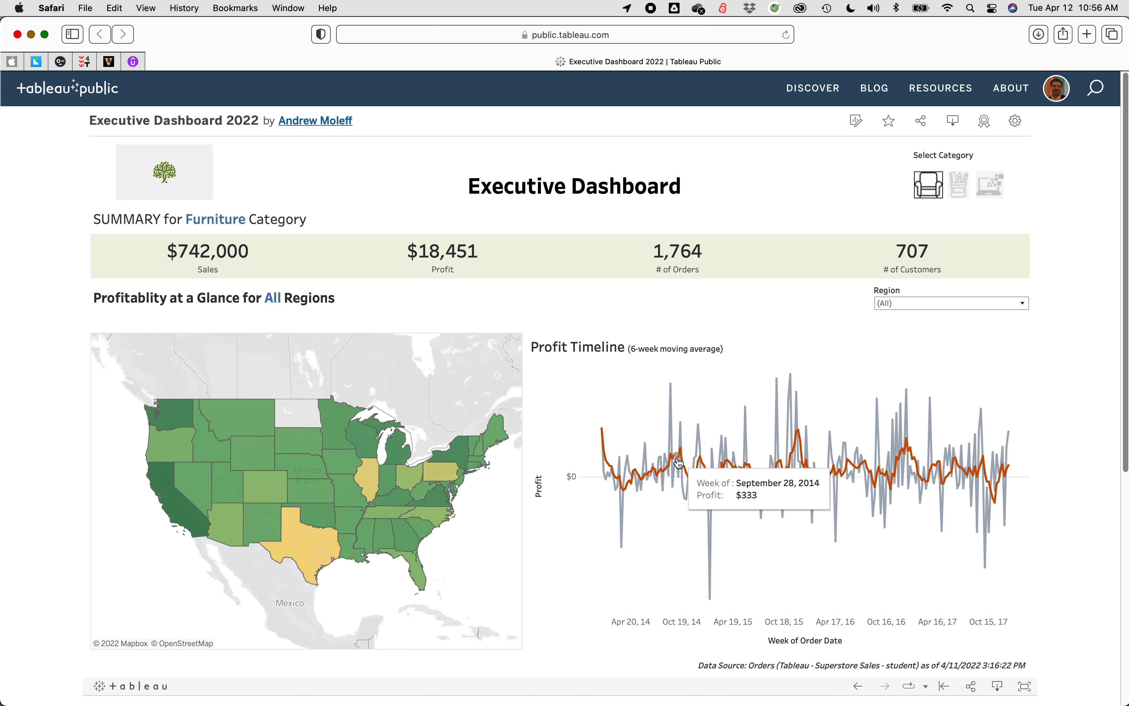
pyautogui.moveTo(676, 465)
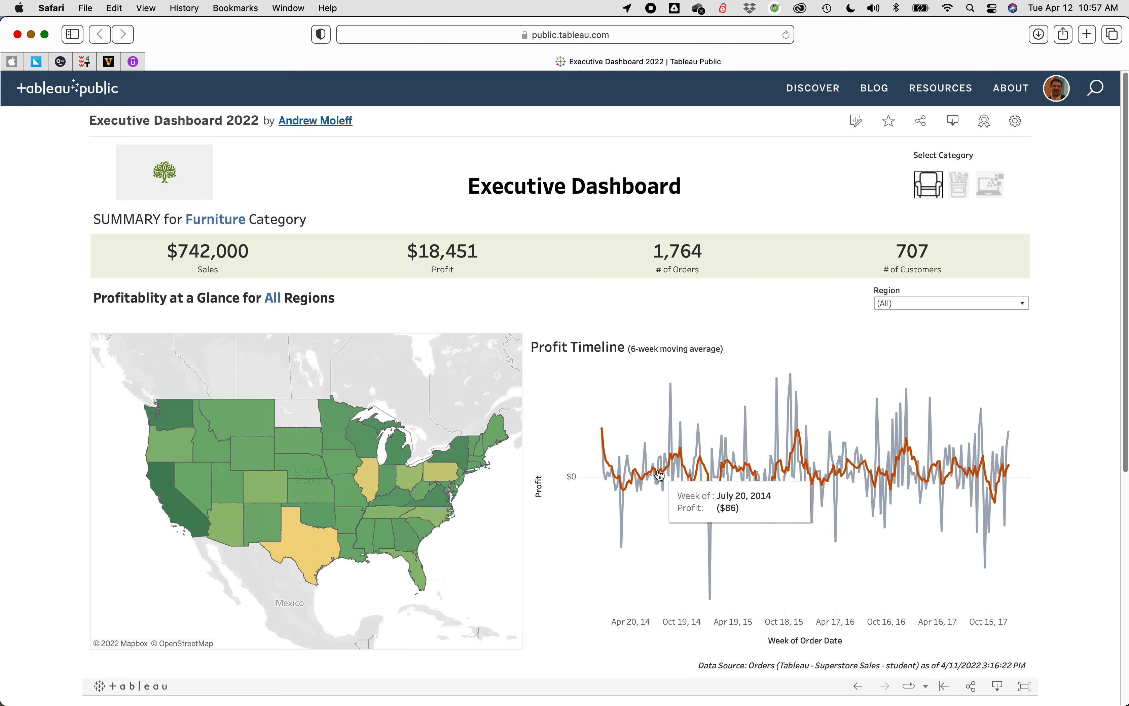
pyautogui.moveTo(593, 429)
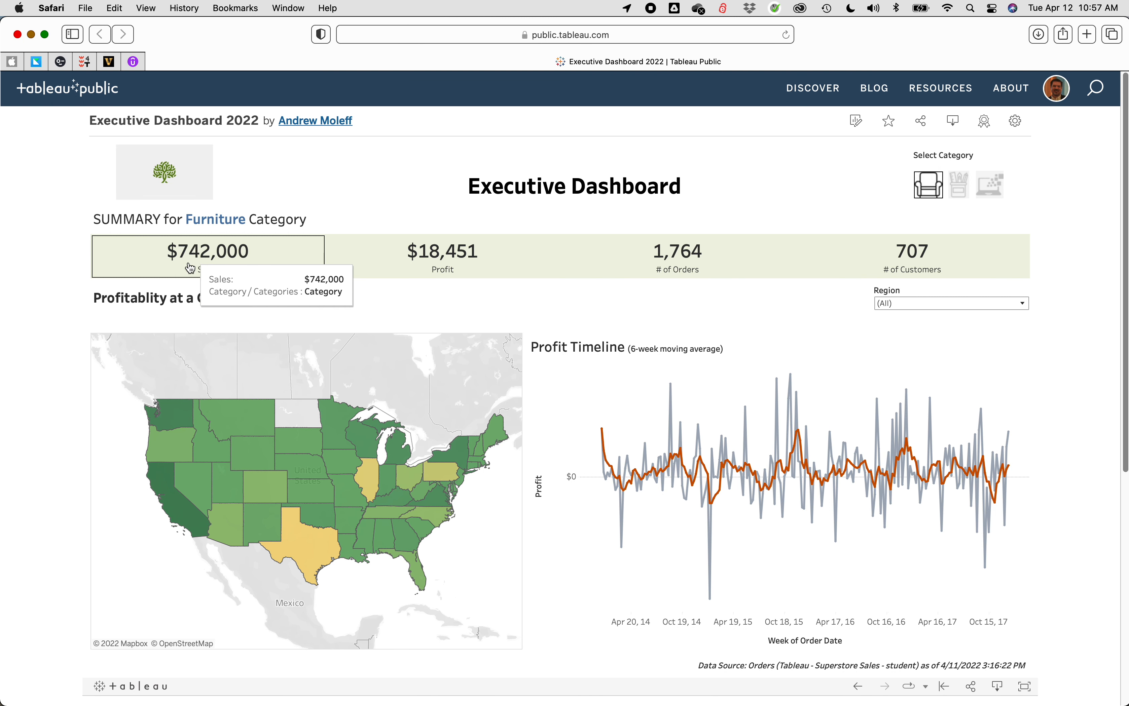
pyautogui.moveTo(176, 488)
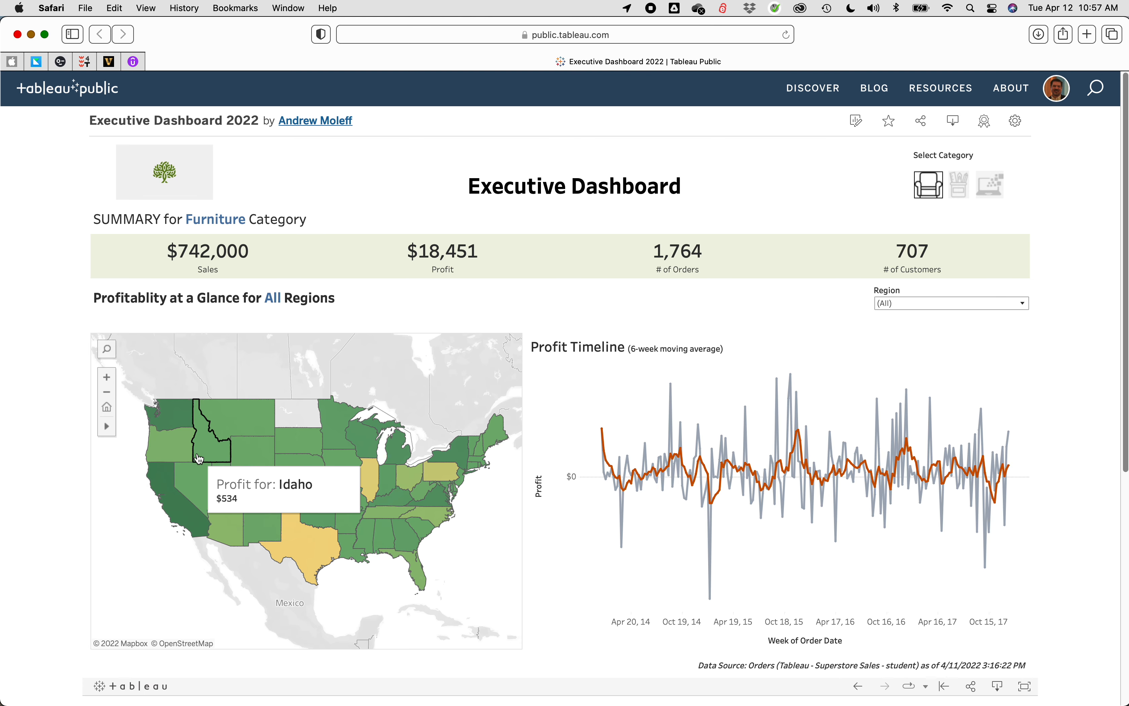
pyautogui.moveTo(253, 424)
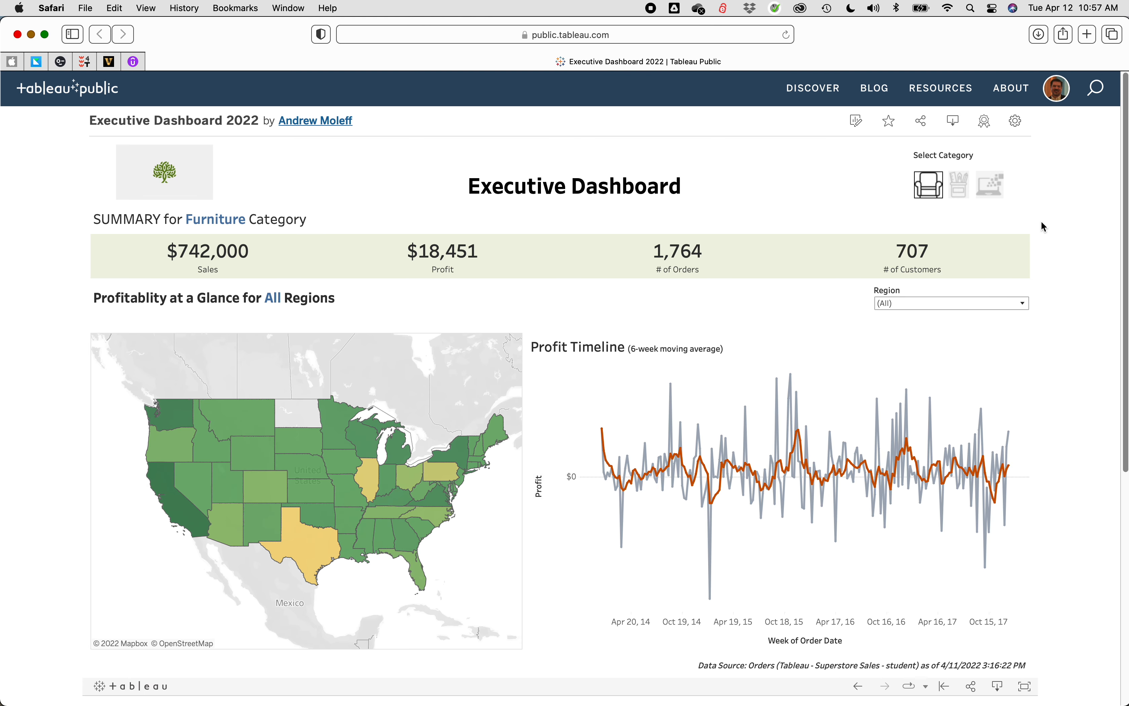
pyautogui.click(936, 181)
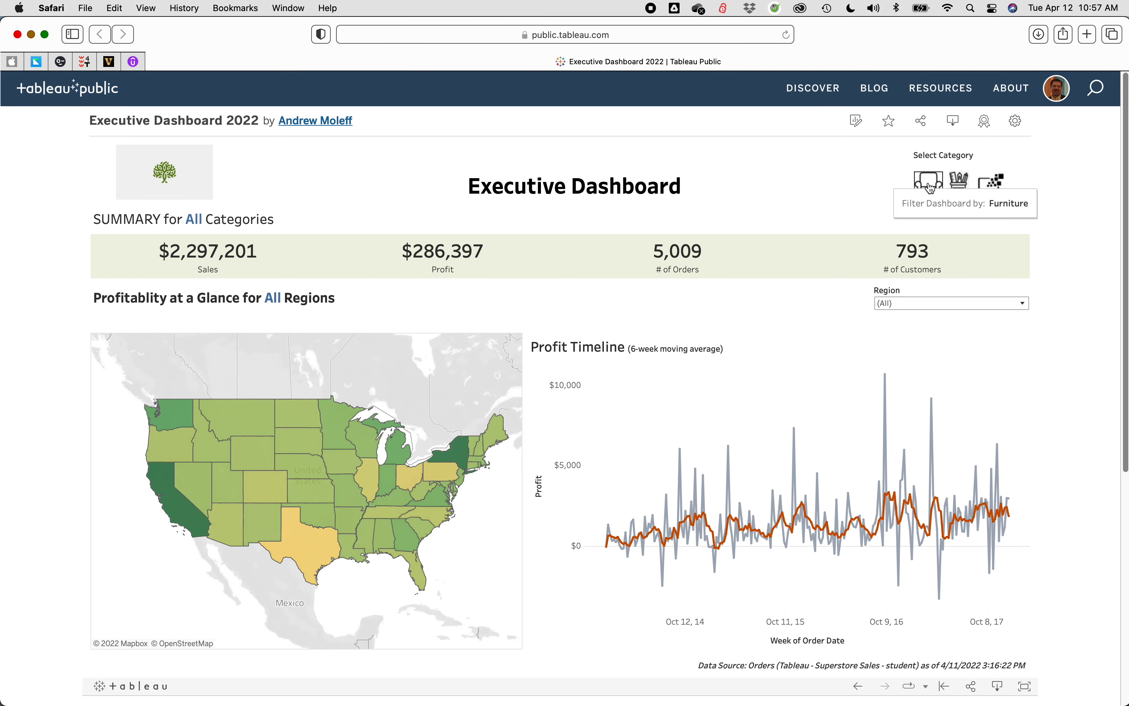
# - Limit the Region filter to West and examine that region's profit timeline and individual state profits on the map
pyautogui.click(994, 309)
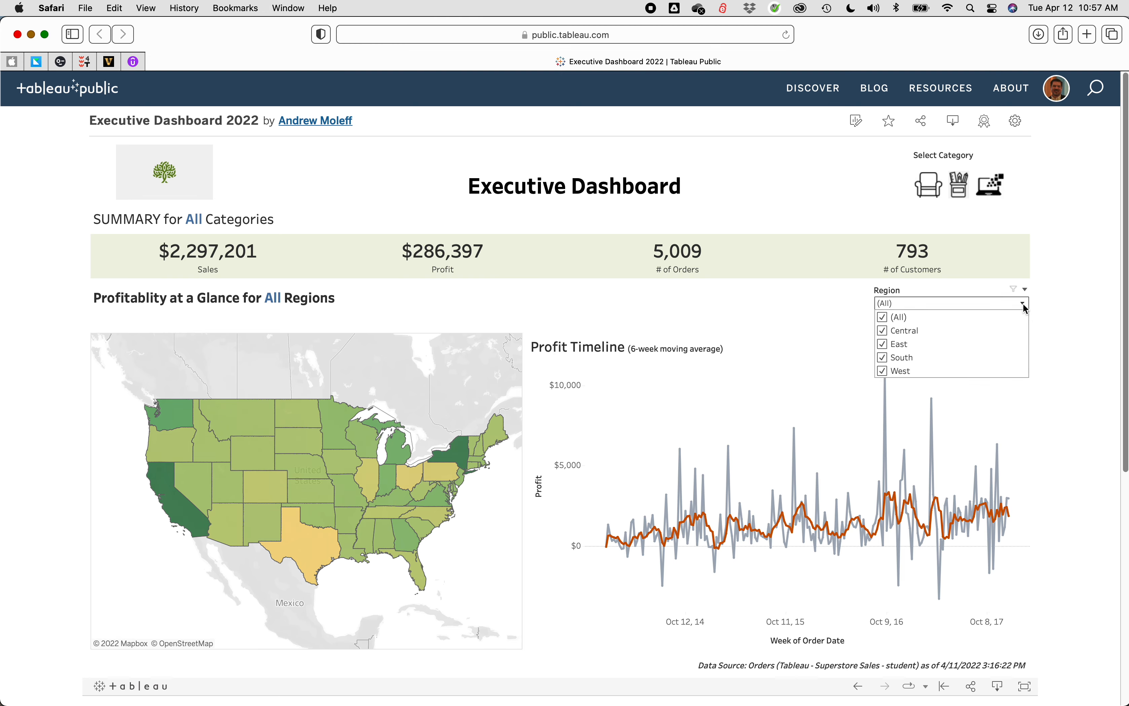
pyautogui.click(883, 331)
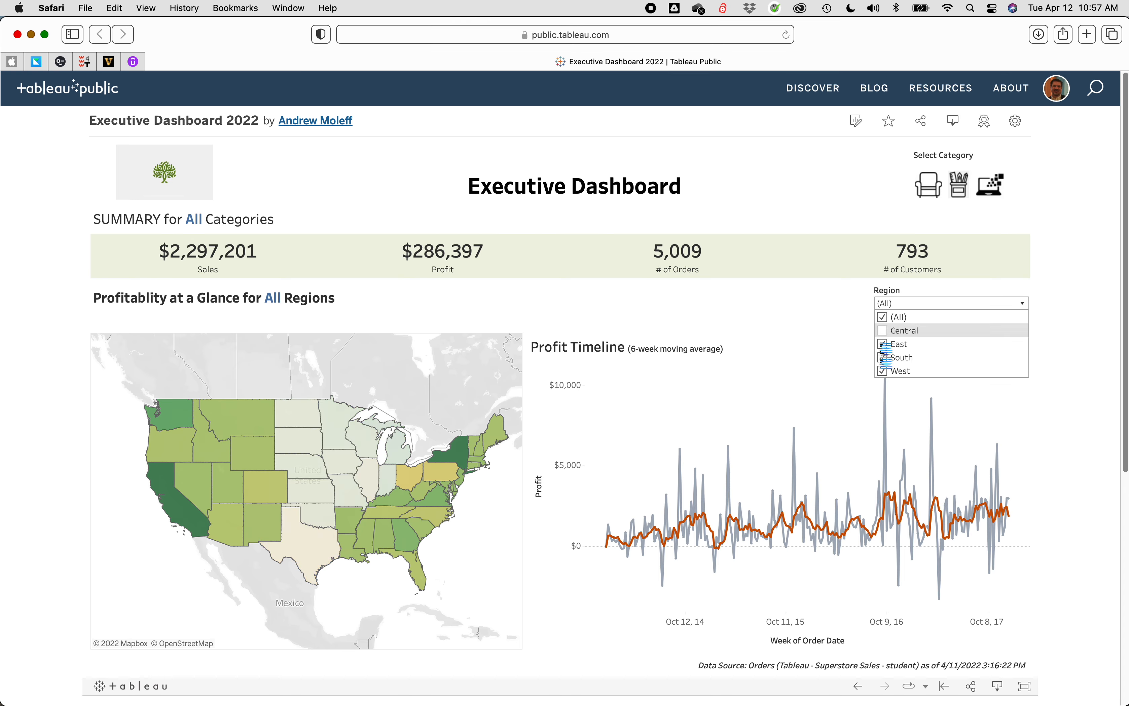
pyautogui.click(882, 355)
pyautogui.click(883, 344)
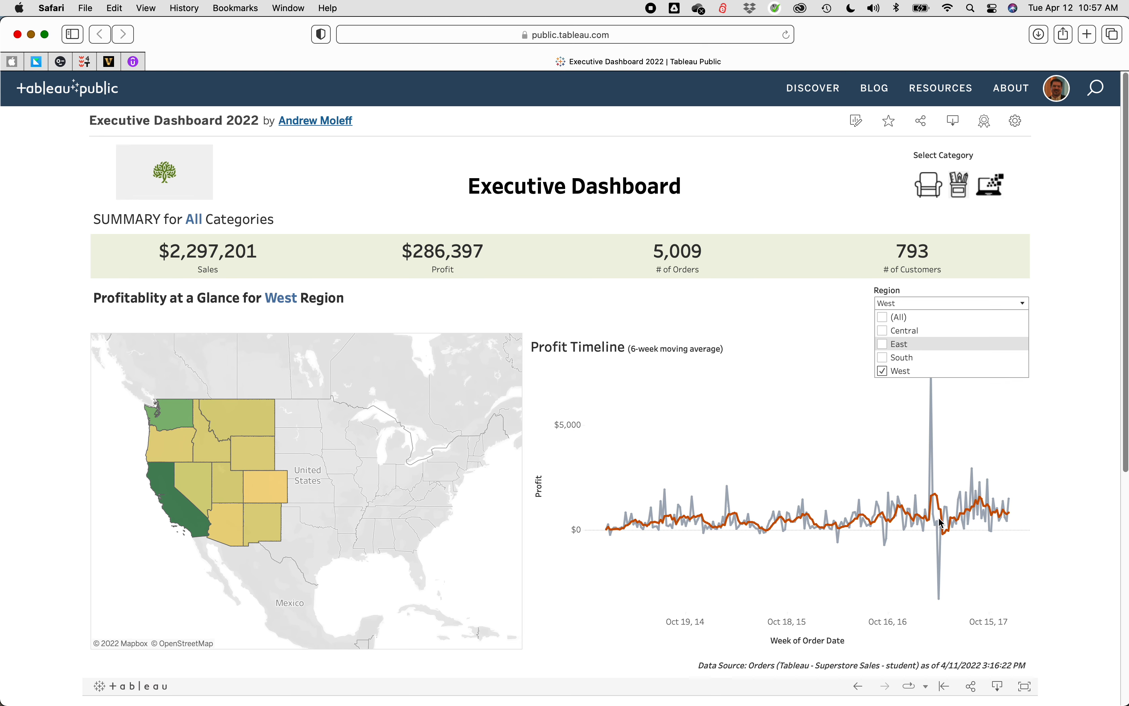
pyautogui.click(1023, 304)
pyautogui.moveTo(932, 382)
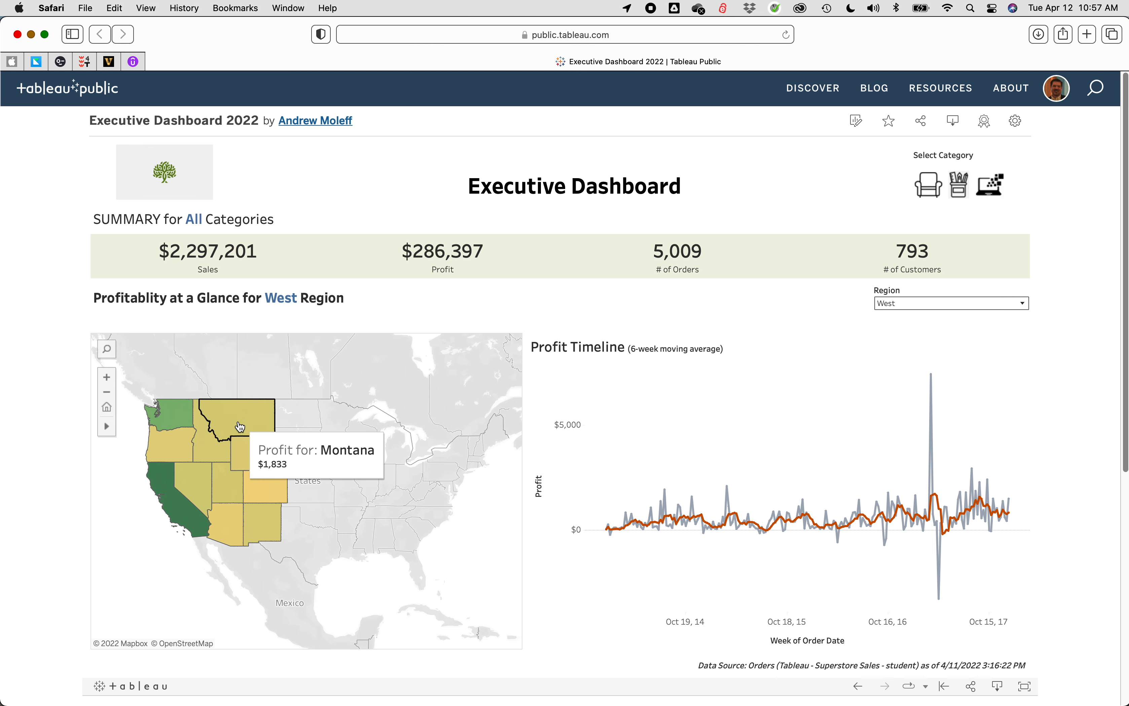
pyautogui.moveTo(201, 478)
pyautogui.moveTo(182, 511)
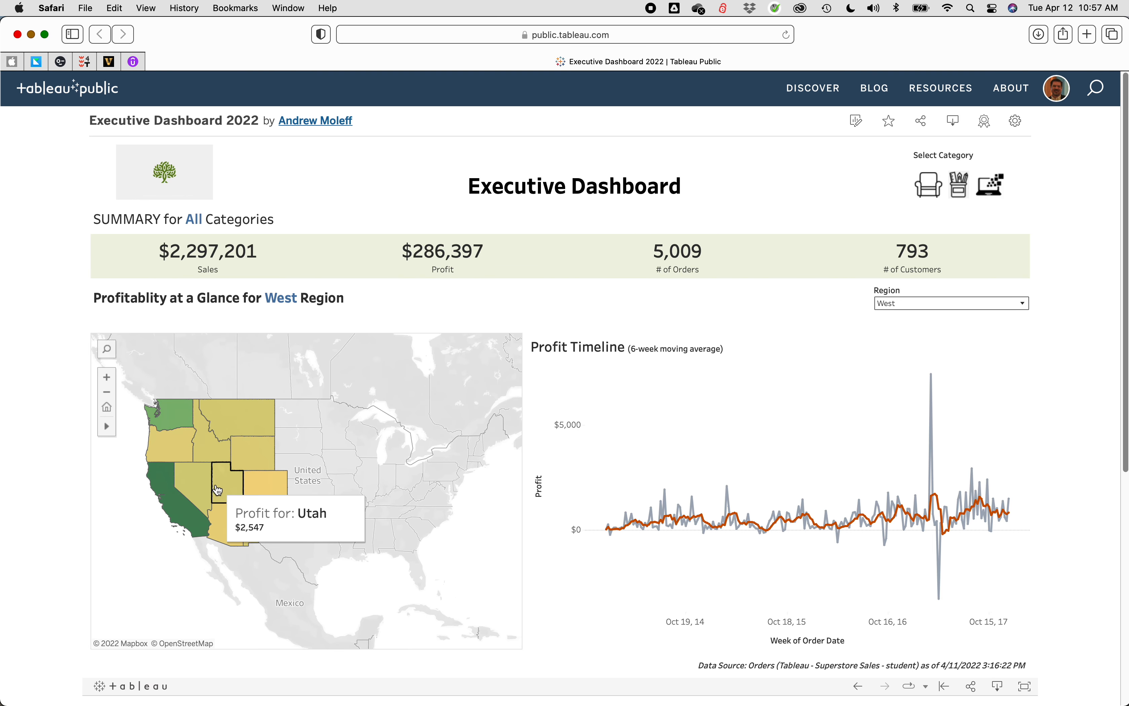
pyautogui.moveTo(259, 508)
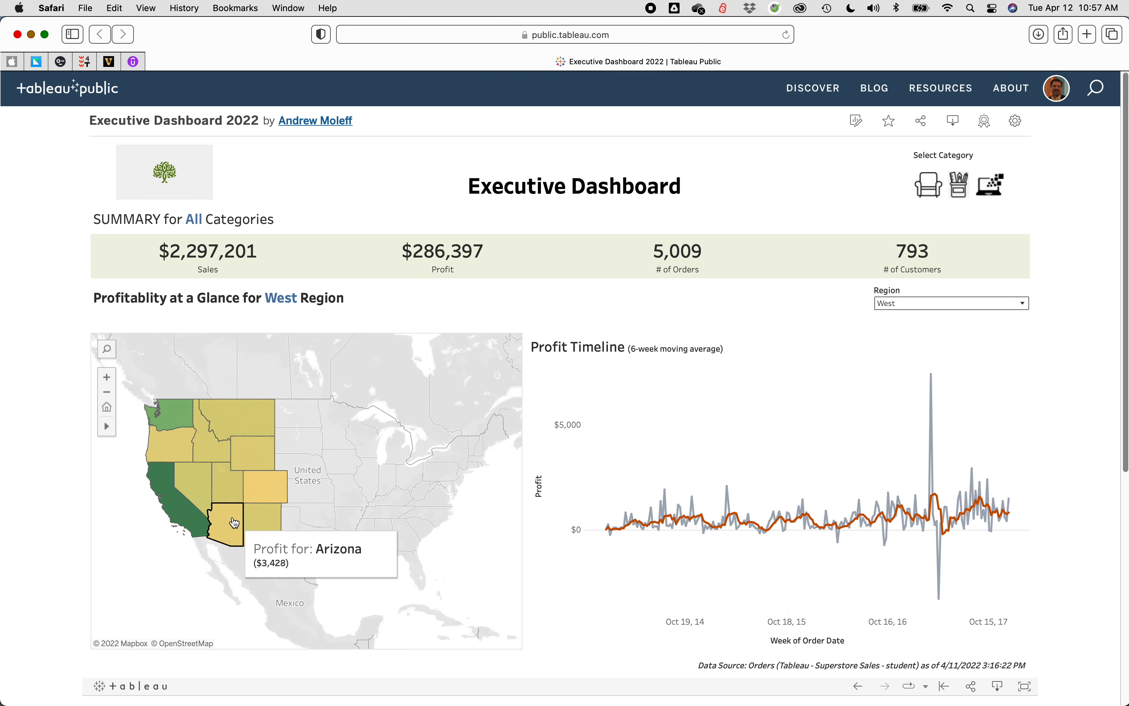
pyautogui.moveTo(210, 448)
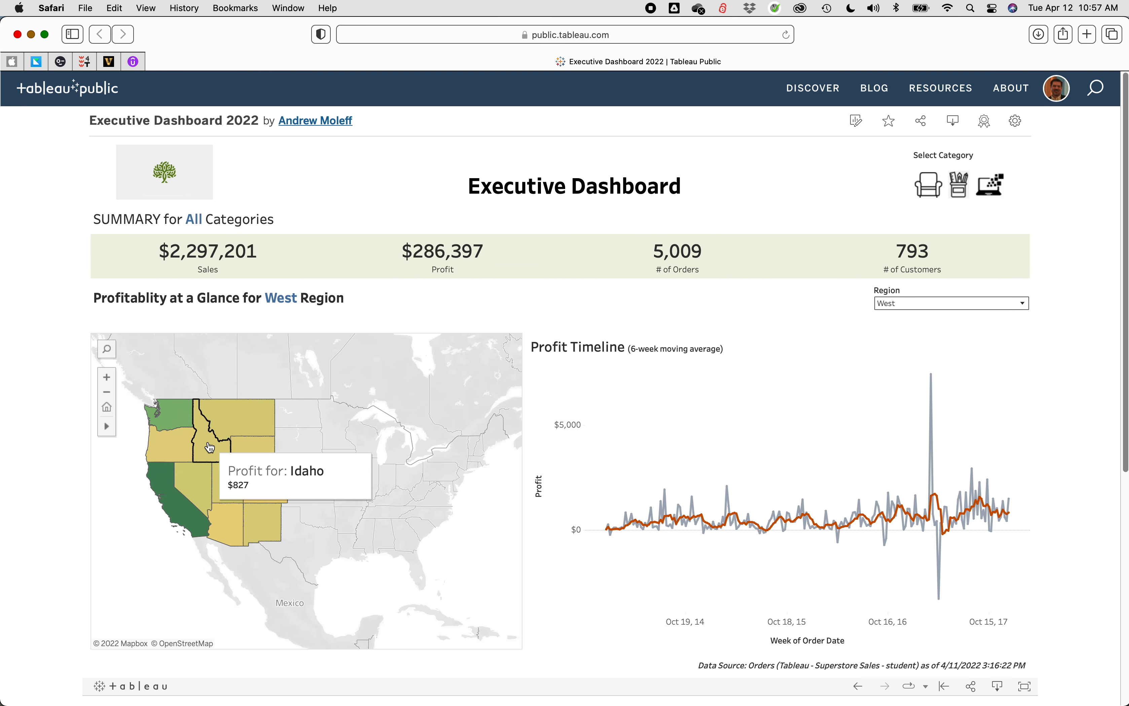
# - Reset the Region filter to all regions and close the published dashboard's window
pyautogui.click(1023, 306)
pyautogui.click(882, 317)
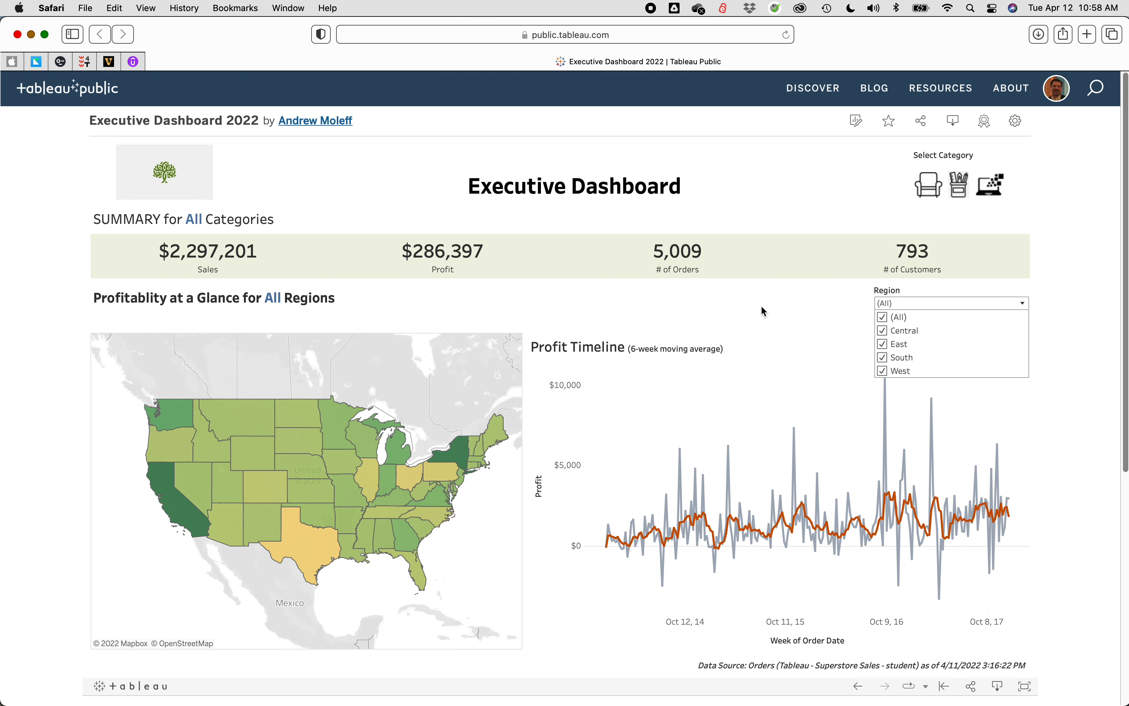
pyautogui.click(18, 34)
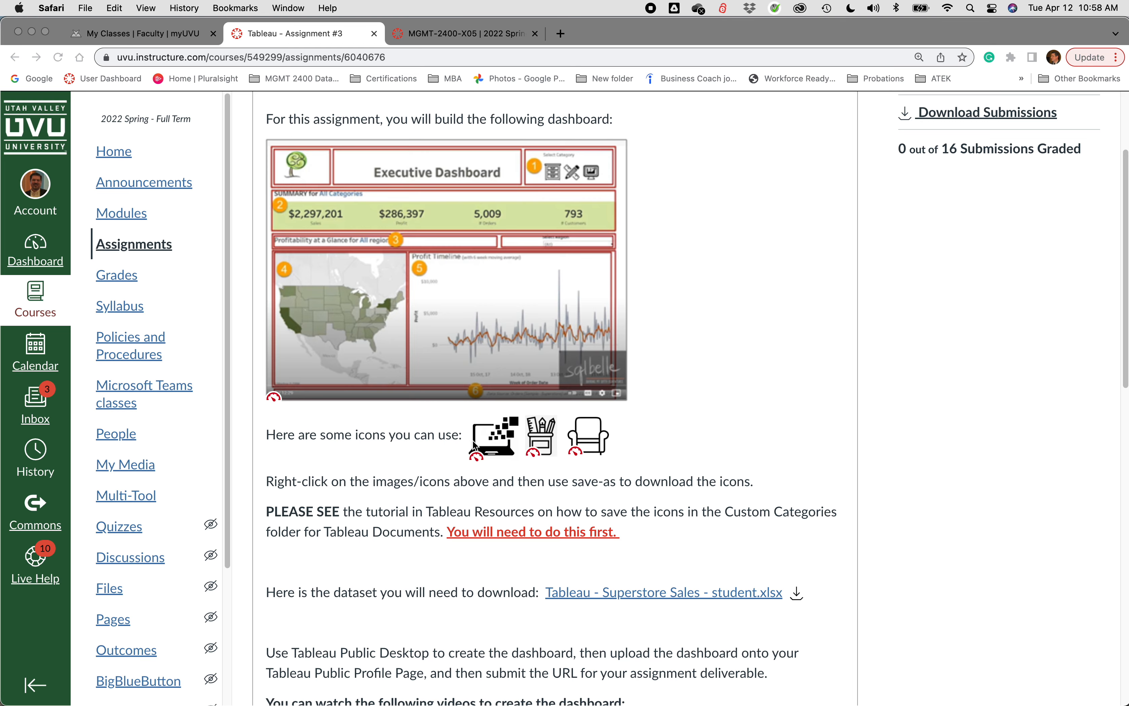
pyautogui.rightClick(498, 439)
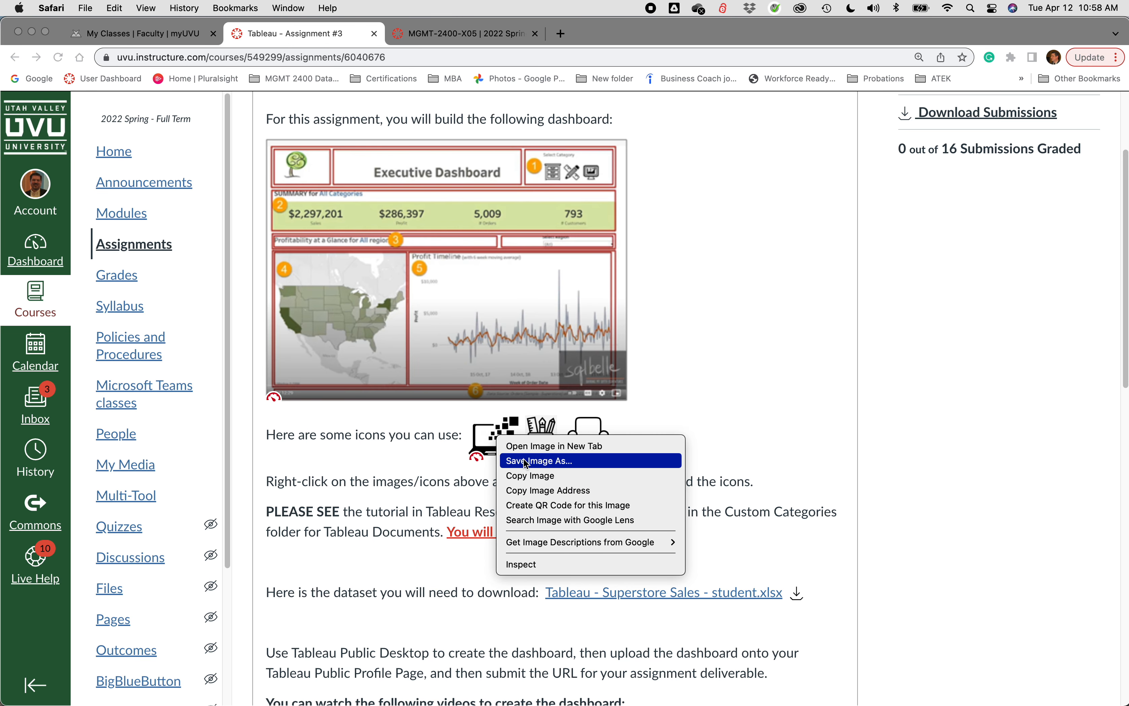
pyautogui.click(697, 328)
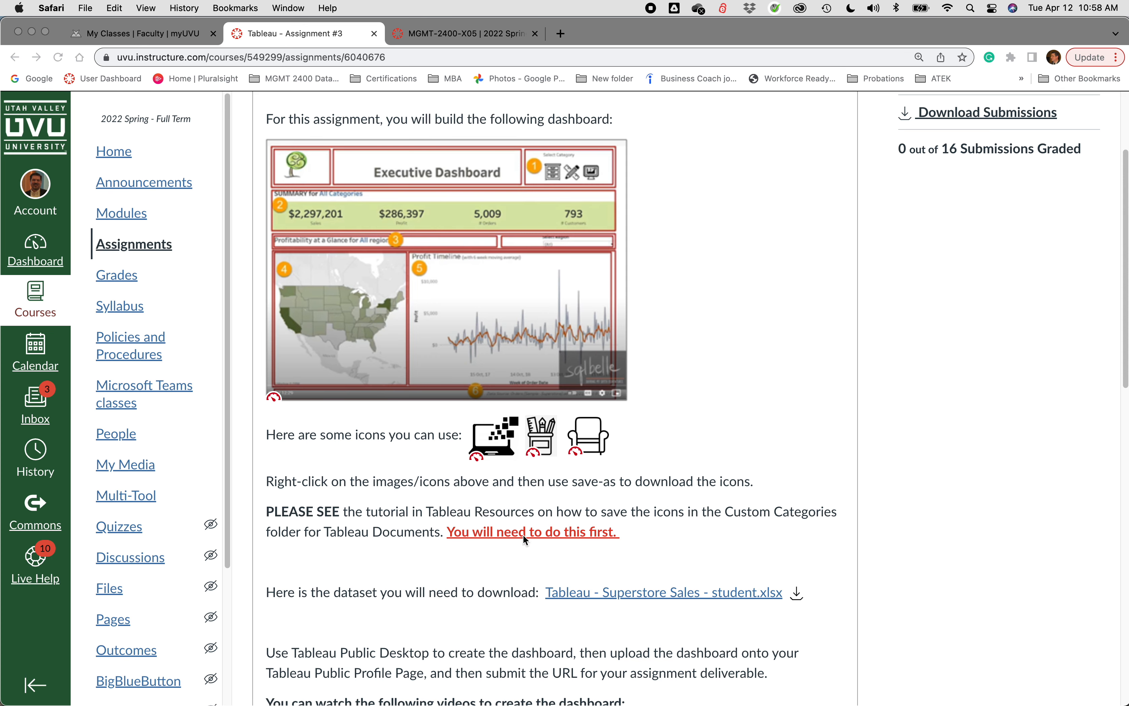
pyautogui.rightClick(499, 444)
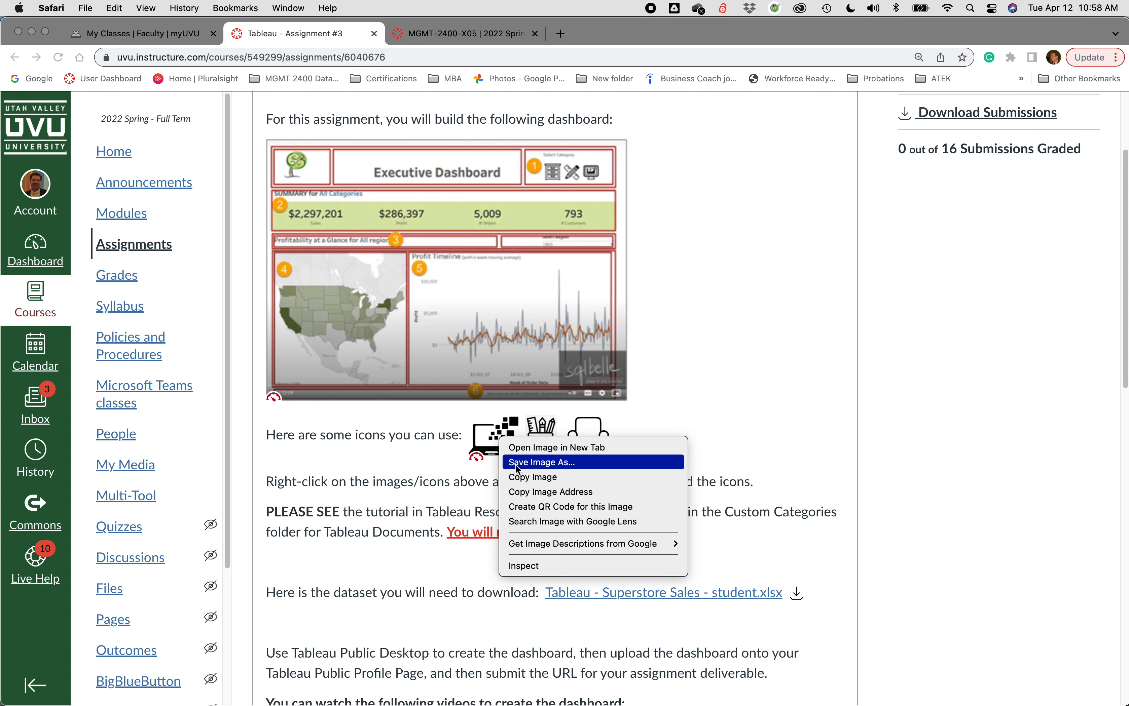
pyautogui.click(709, 390)
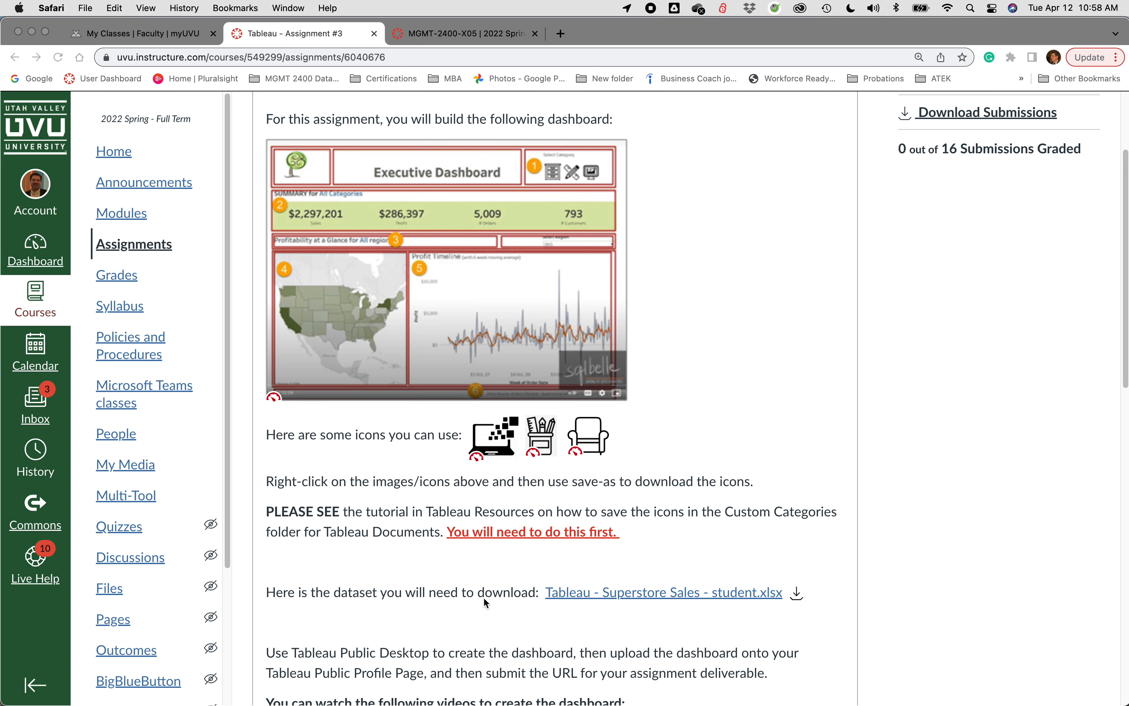
# - Download the dataset "Tableau - Superstore Sales - student.xlsx" from the assignment page and save it to the Desktop
pyautogui.click(798, 596)
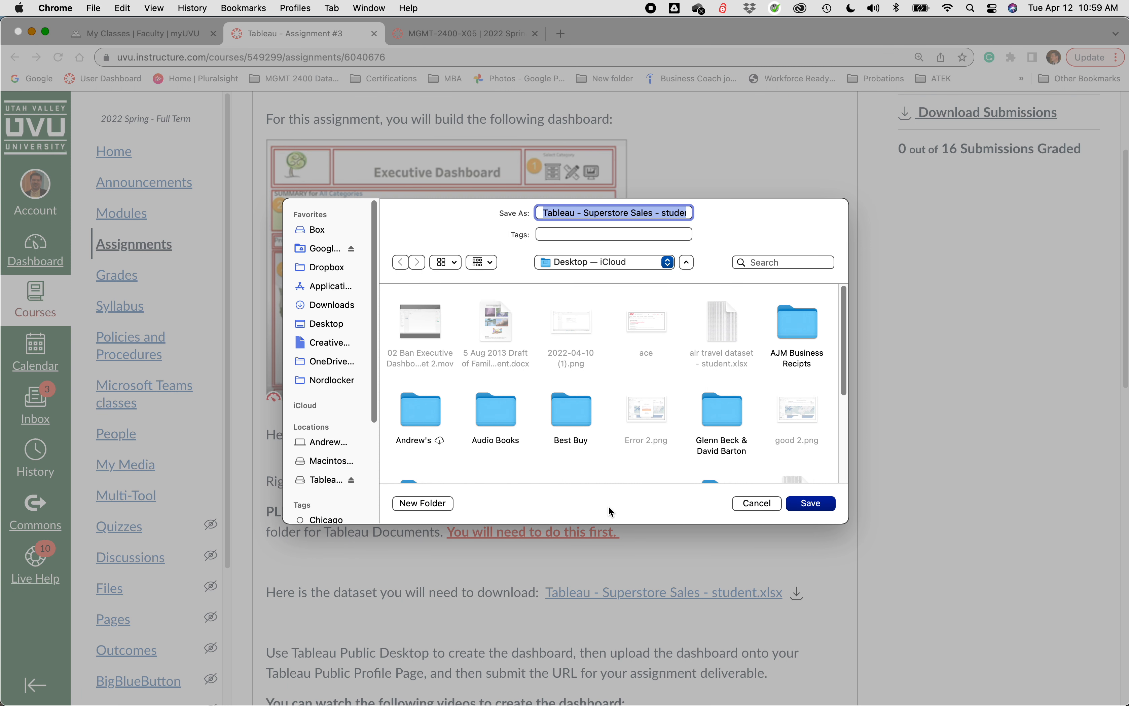
pyautogui.click(811, 503)
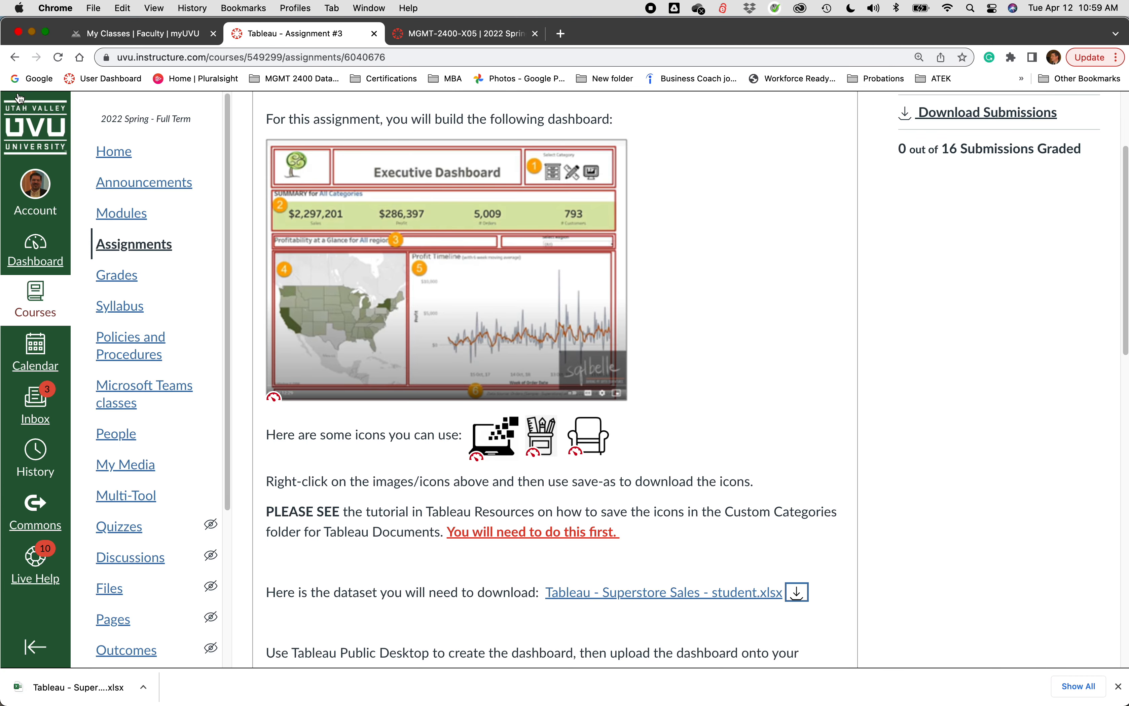
# - Close the browser window, switch to Tableau Public, and move and enlarge its window to nearly fill the screen
pyautogui.click(19, 32)
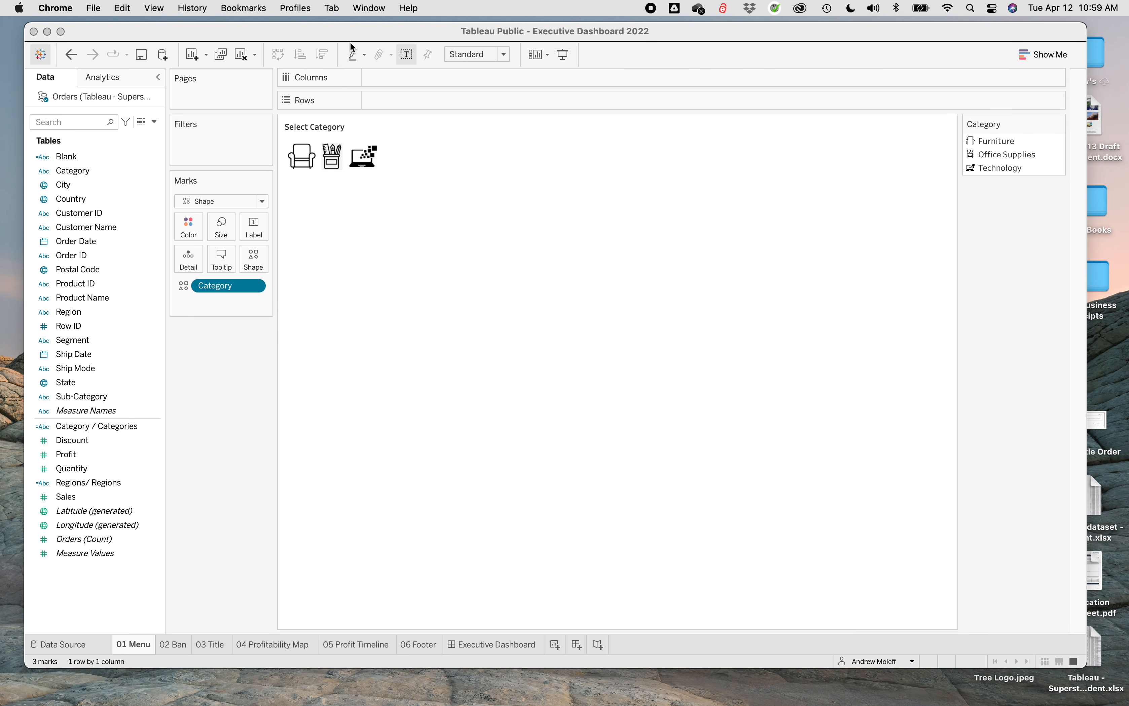
pyautogui.click(358, 36)
pyautogui.moveTo(357, 36); pyautogui.dragTo(346, 34)
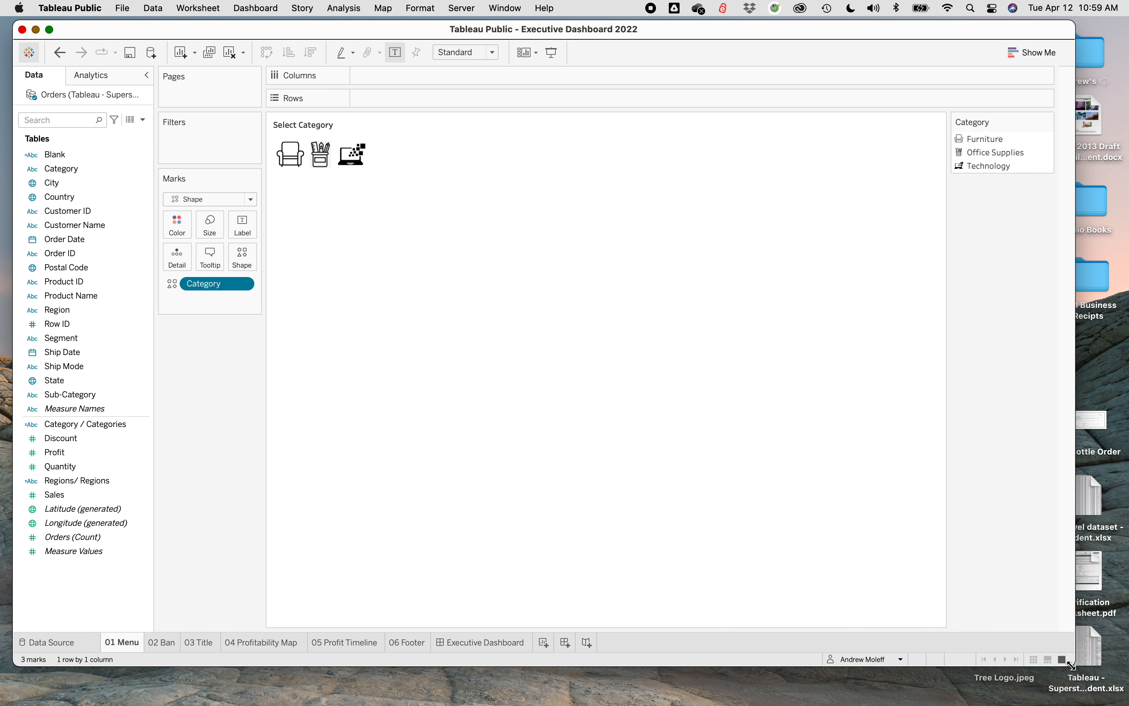
pyautogui.moveTo(1073, 665); pyautogui.dragTo(1122, 696)
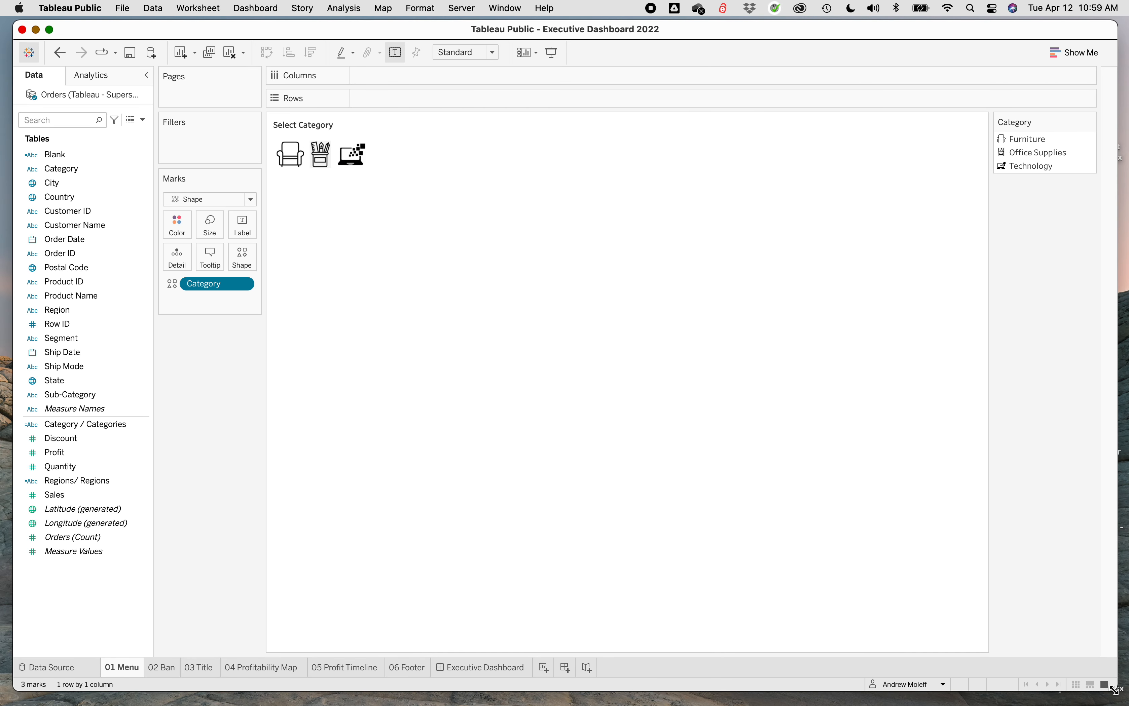
# - Review the worksheets 02 Ban, 03 Title, 04 Profitability Map, 05 Profit Timeline and 06 Footer one after another
pyautogui.click(168, 669)
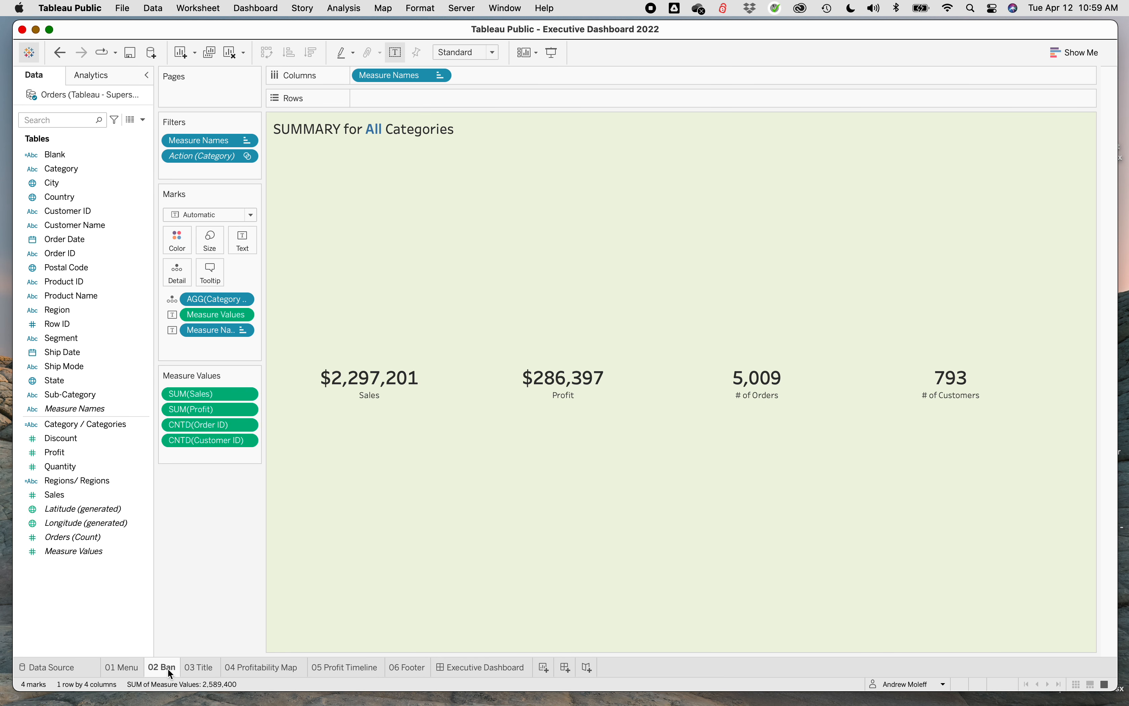
pyautogui.click(202, 669)
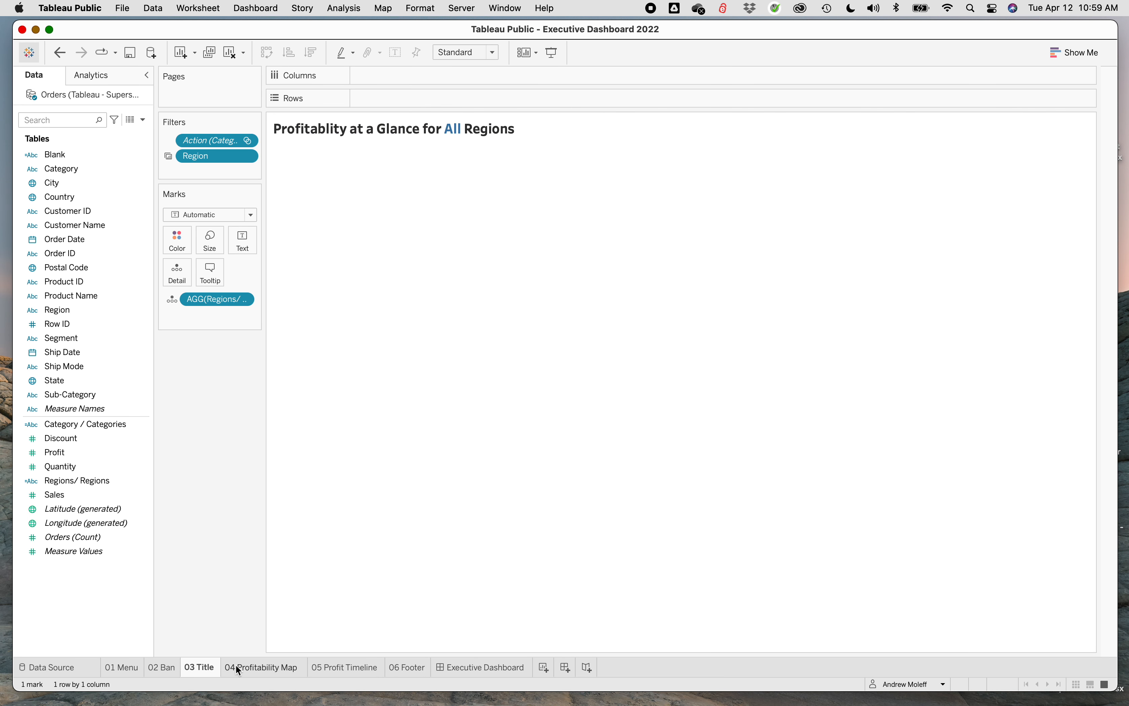
pyautogui.click(246, 667)
pyautogui.click(345, 670)
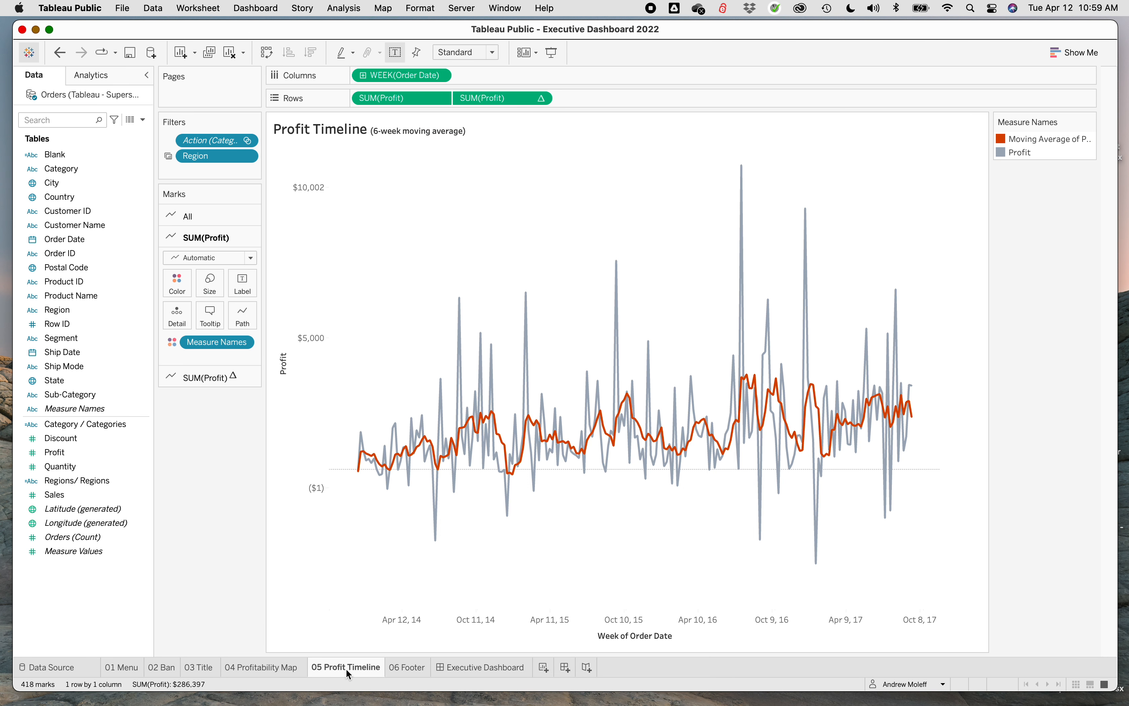
pyautogui.click(405, 669)
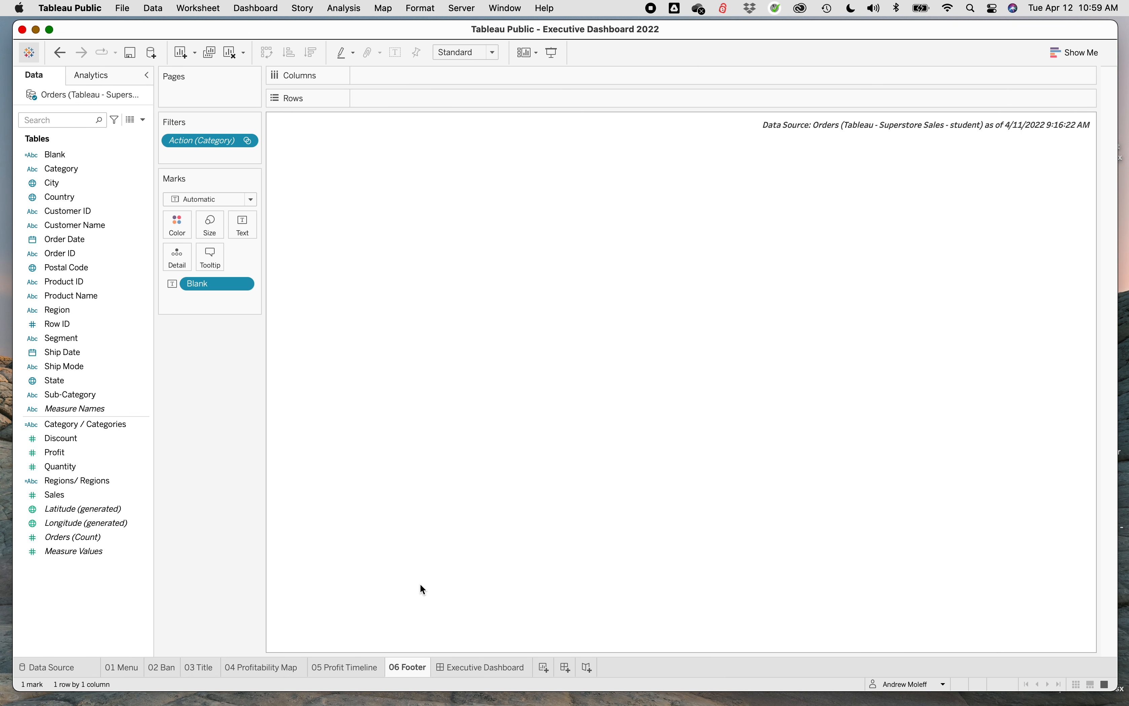
# - View the Executive Dashboard sheet, create a new workbook, and move and enlarge its window to nearly fill the screen
pyautogui.click(458, 667)
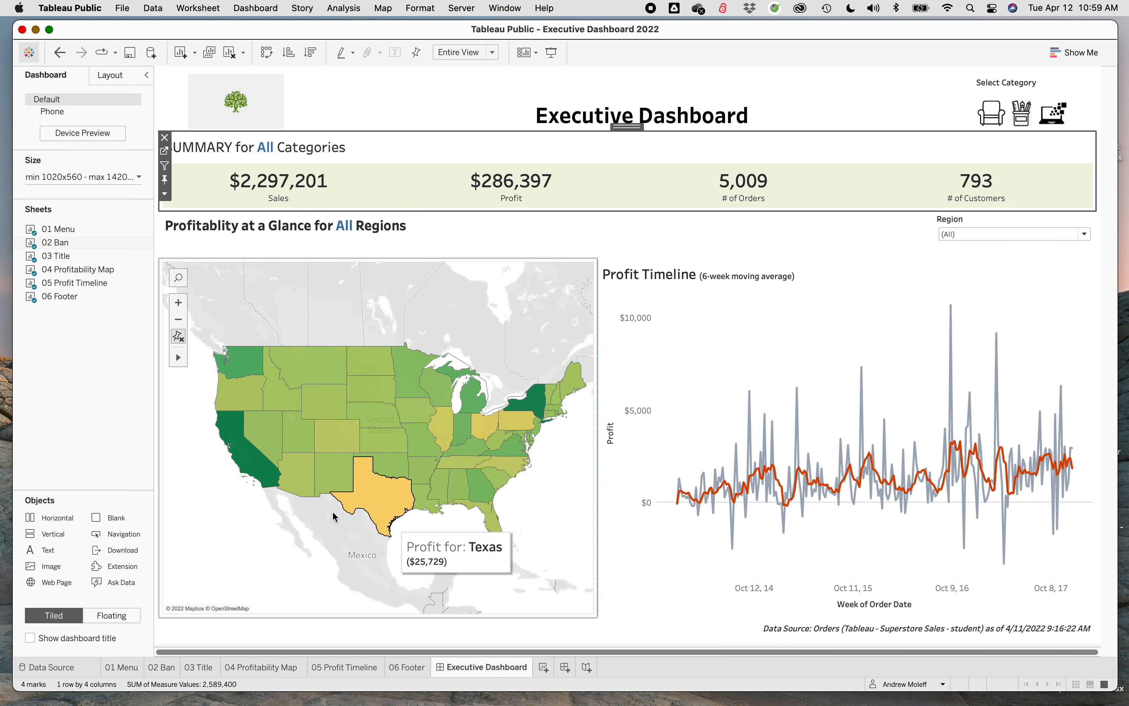
pyautogui.click(121, 12)
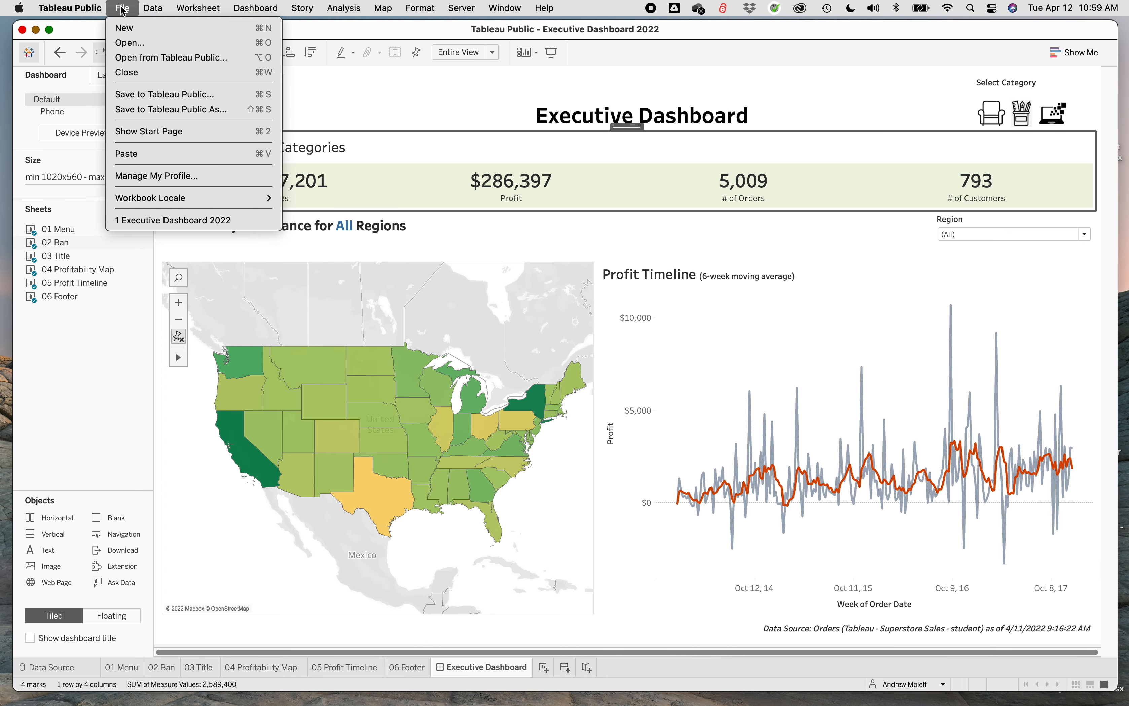
pyautogui.click(120, 29)
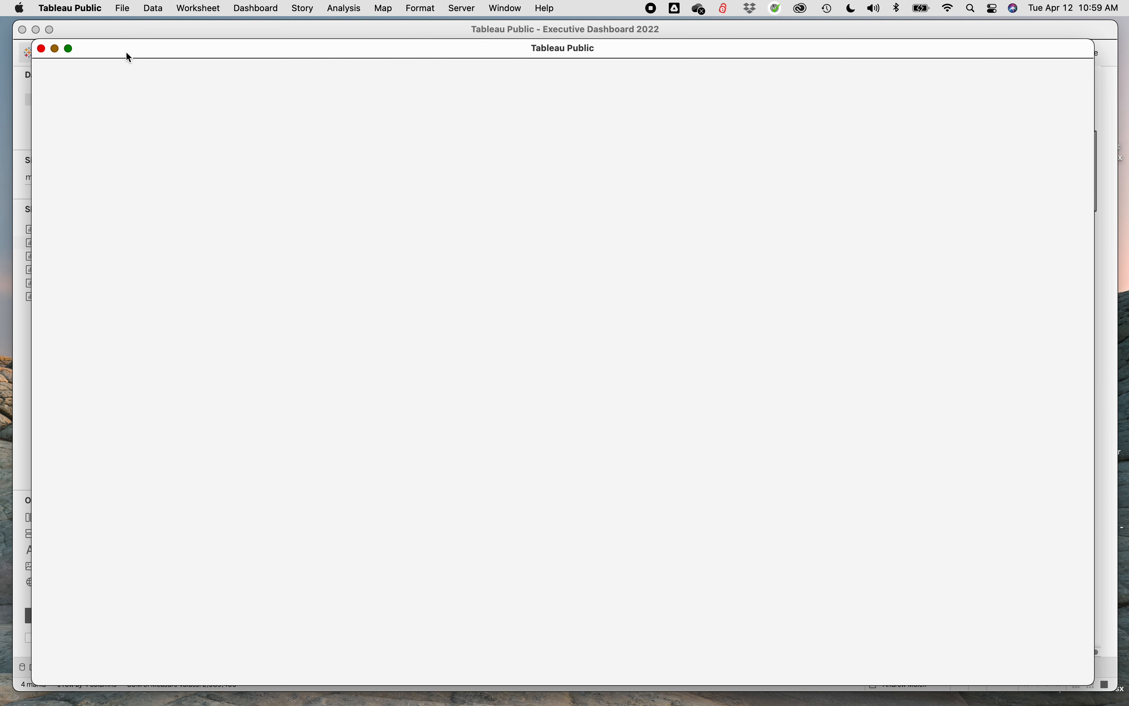
pyautogui.moveTo(129, 57); pyautogui.dragTo(90, 24)
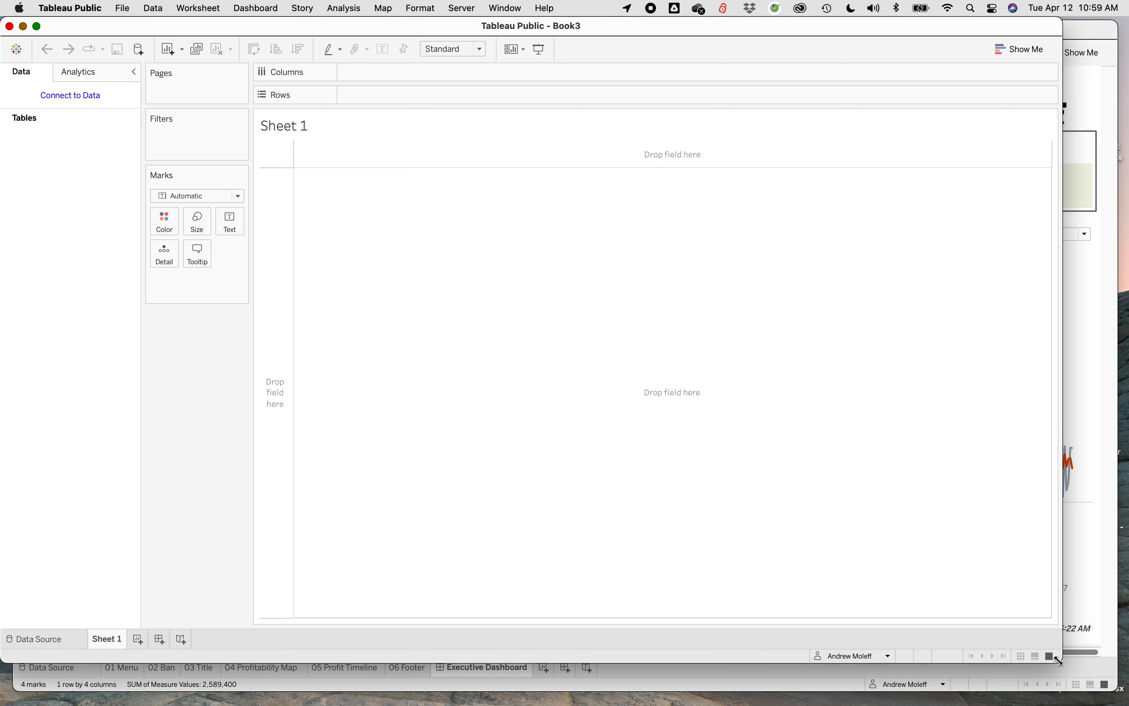
pyautogui.moveTo(1060, 661); pyautogui.dragTo(1105, 703)
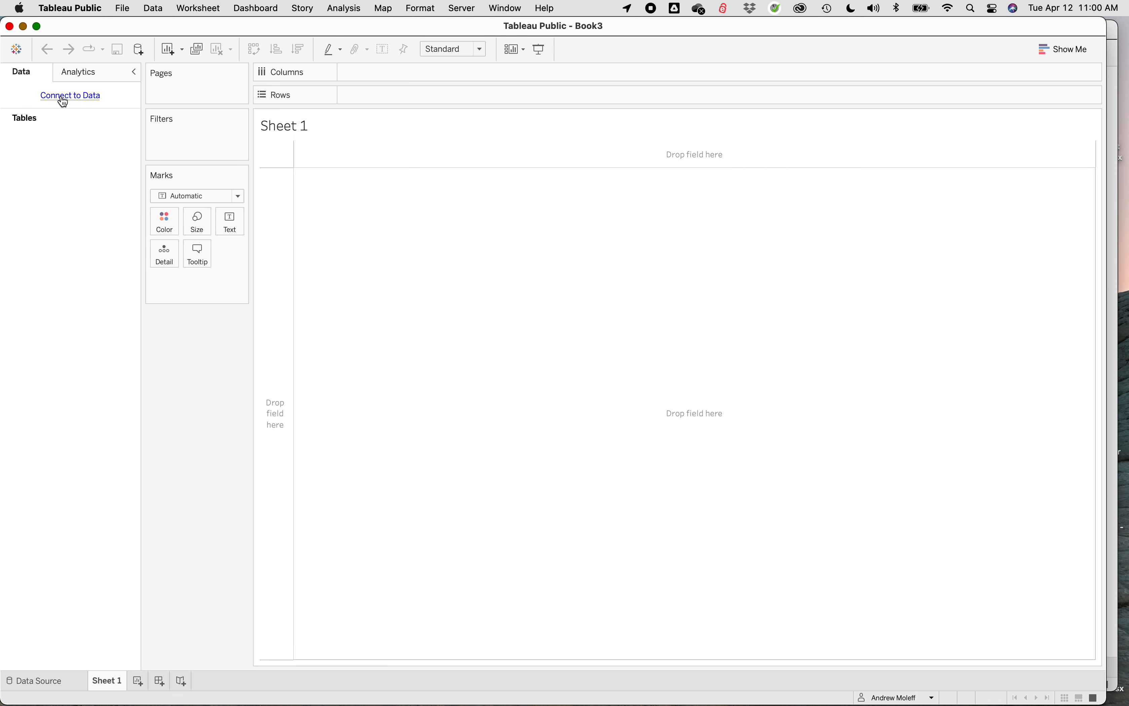
# - Connect to the Excel file "Tableau - Superstore Sales - student (1).xlsx" on the Desktop and add its Orders table to the data source
pyautogui.click(63, 96)
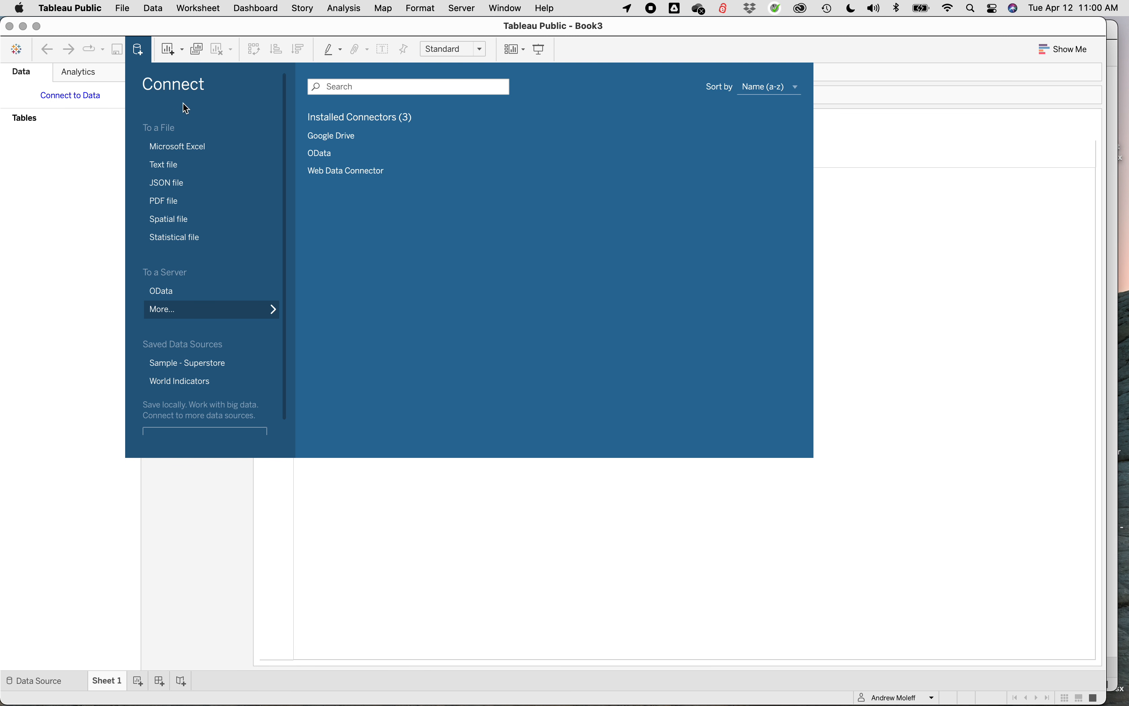
pyautogui.click(181, 152)
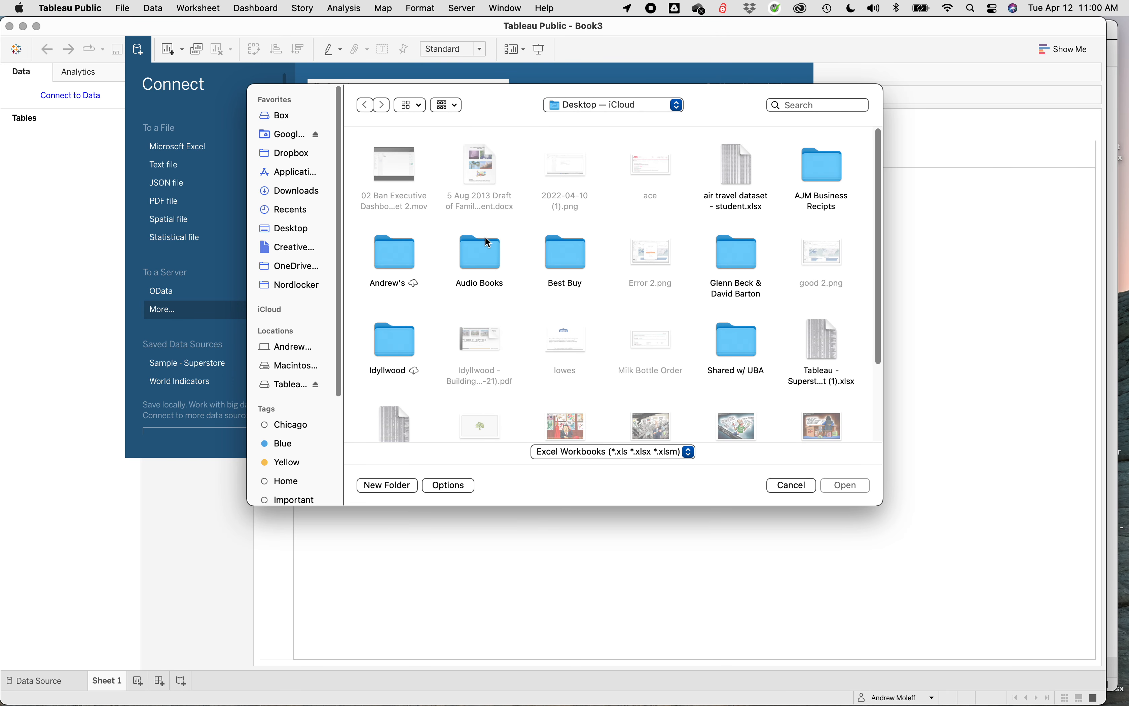
pyautogui.scroll(-2, 610, 283)
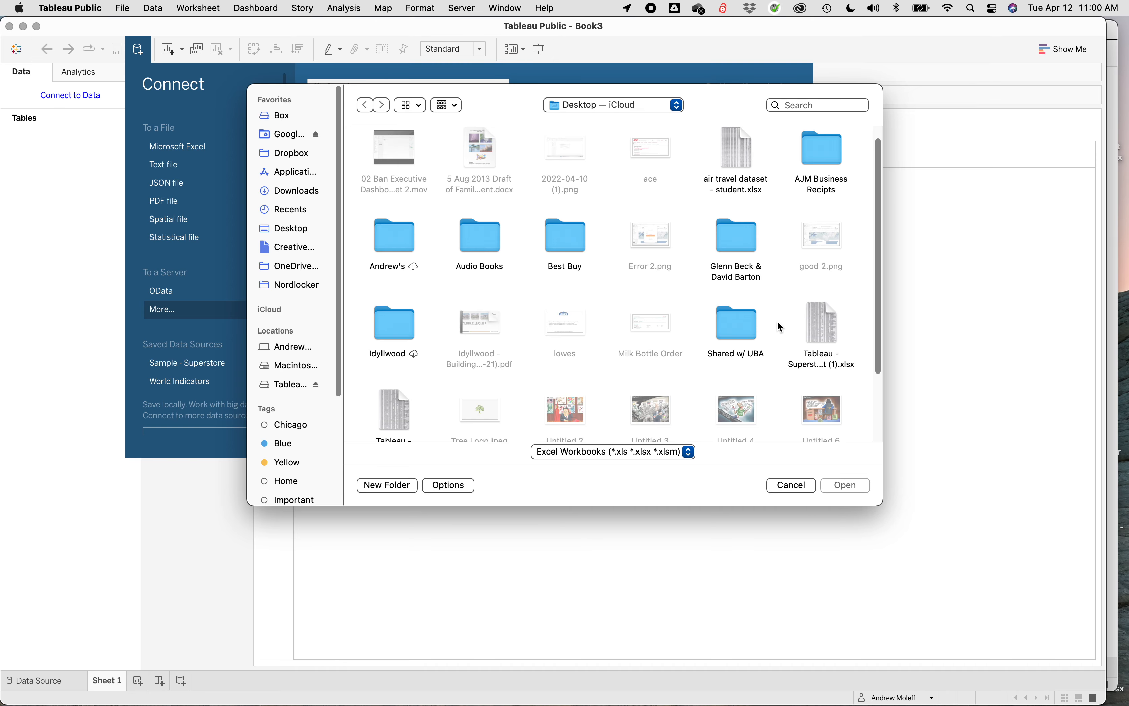
pyautogui.click(825, 331)
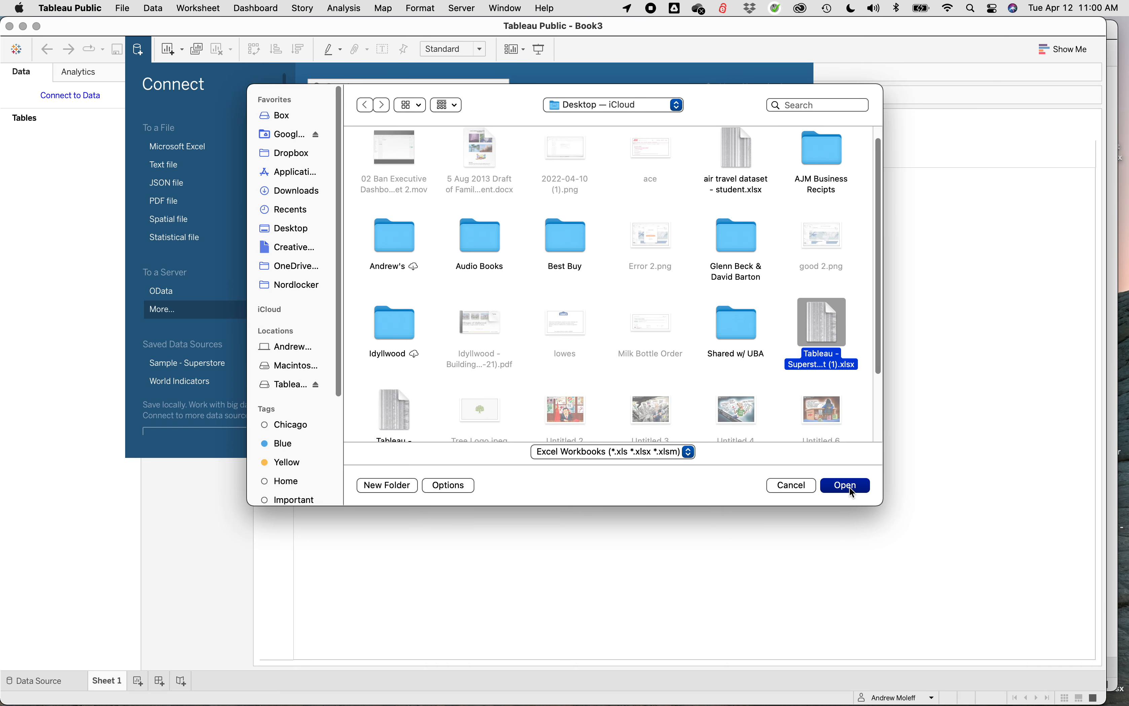
pyautogui.click(850, 487)
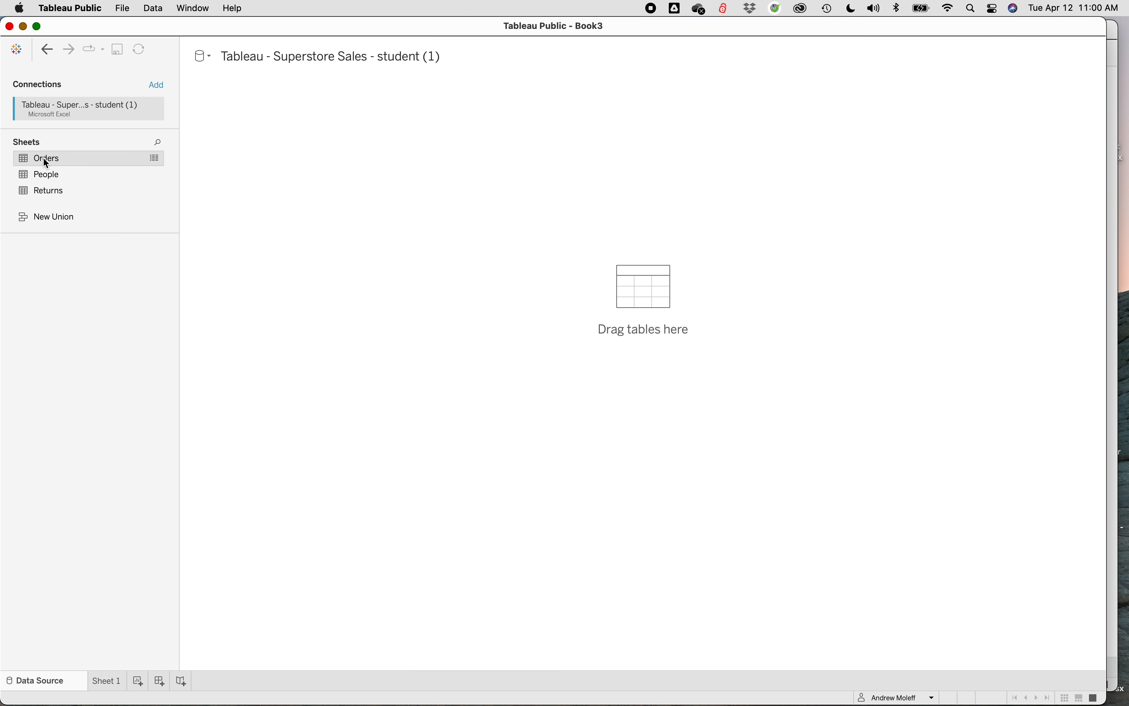
pyautogui.moveTo(41, 158); pyautogui.dragTo(627, 294)
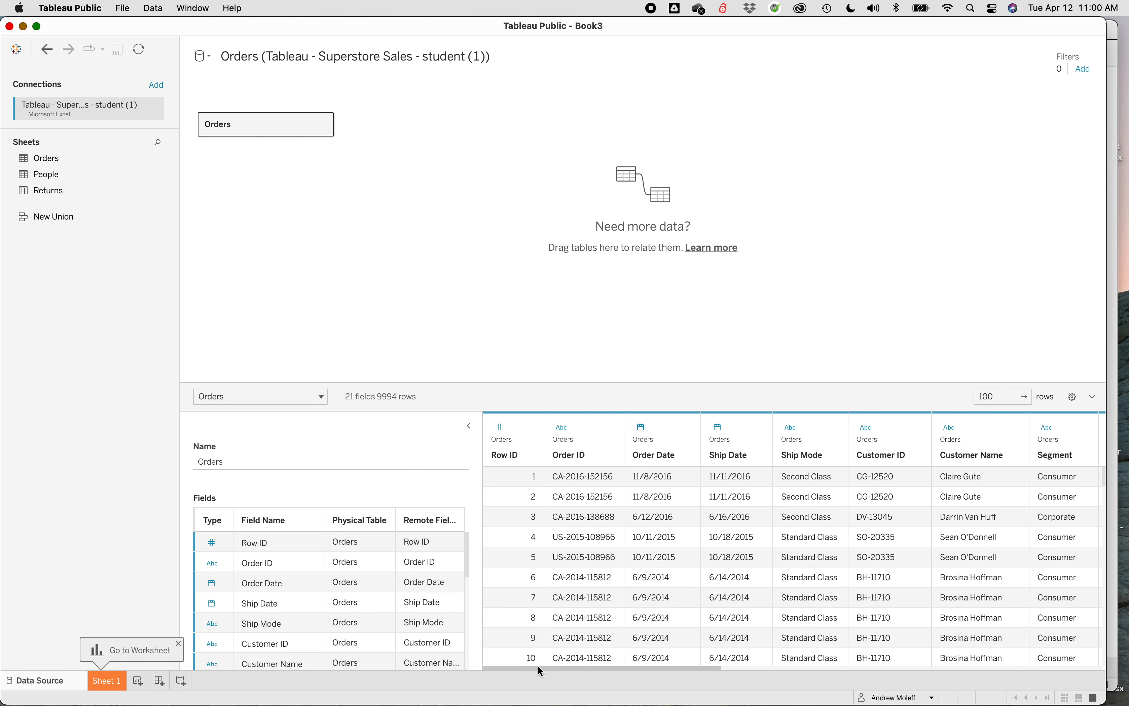
pyautogui.moveTo(537, 669); pyautogui.dragTo(486, 661)
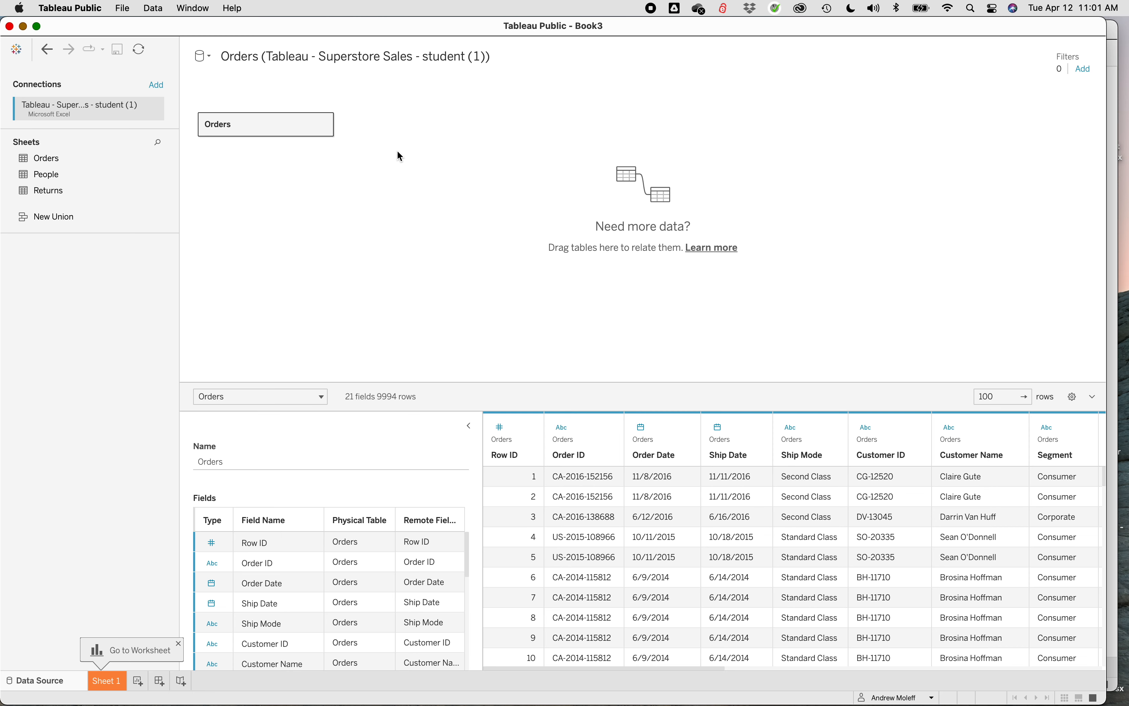
# - Open Sheet 1 and rename it as 01 Menu
pyautogui.click(108, 687)
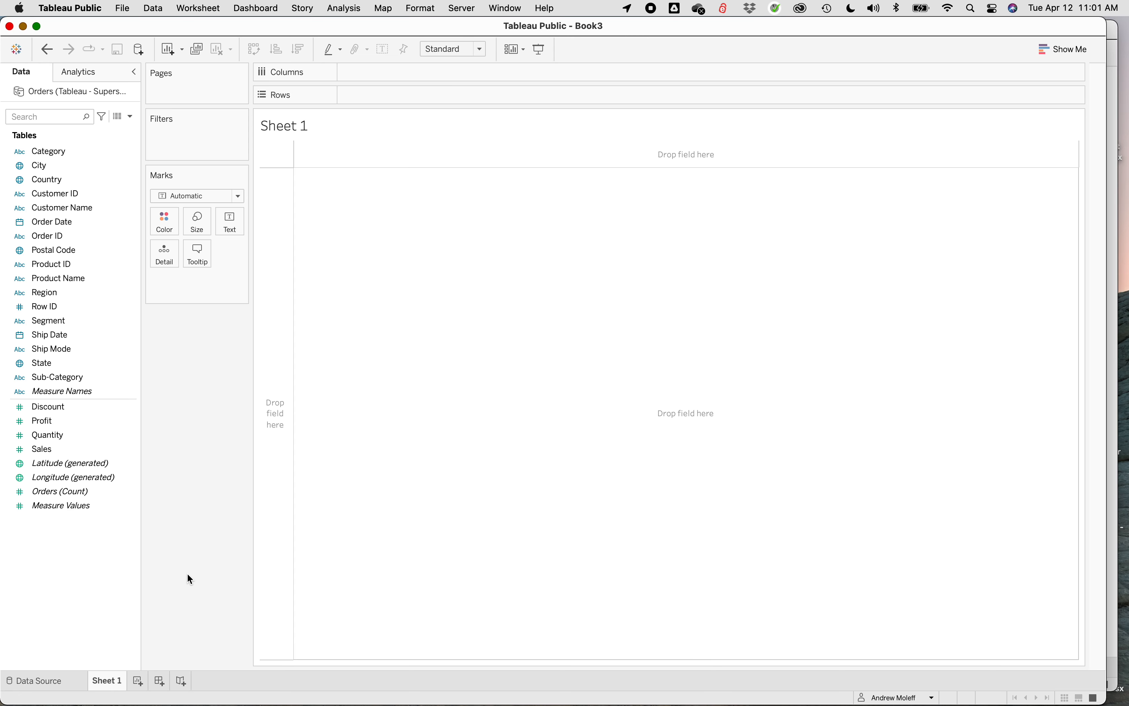
pyautogui.rightClick(110, 686)
pyautogui.click(143, 538)
pyautogui.write('01 Menu')
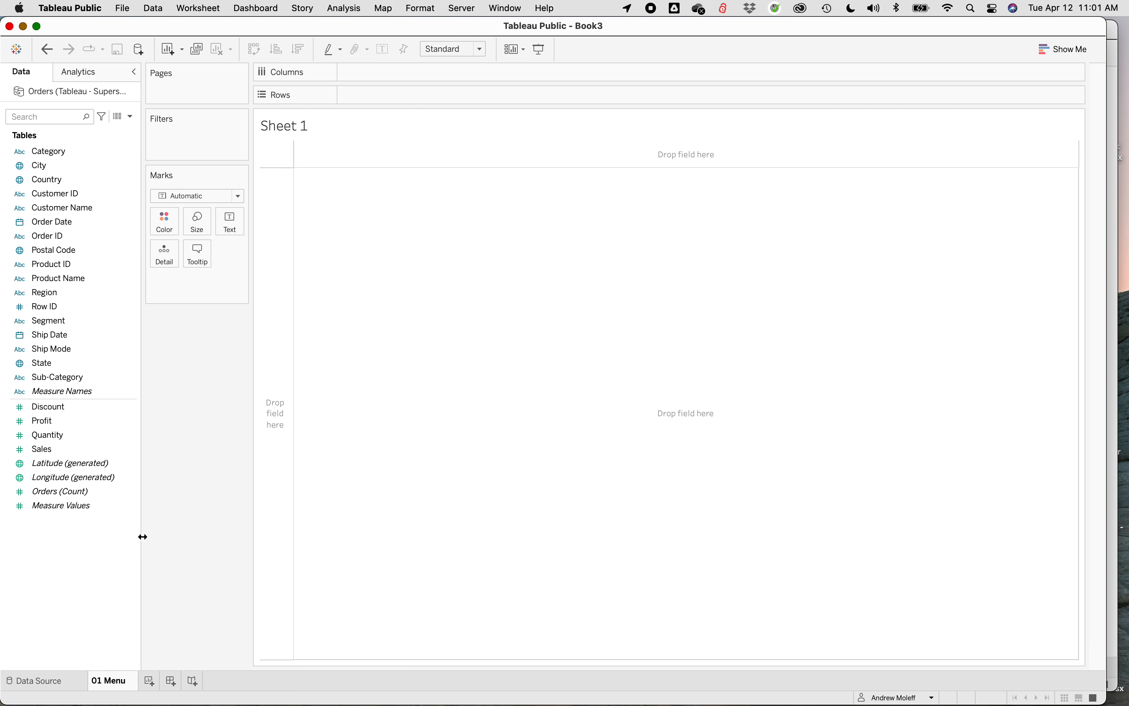
pyautogui.press('Return')
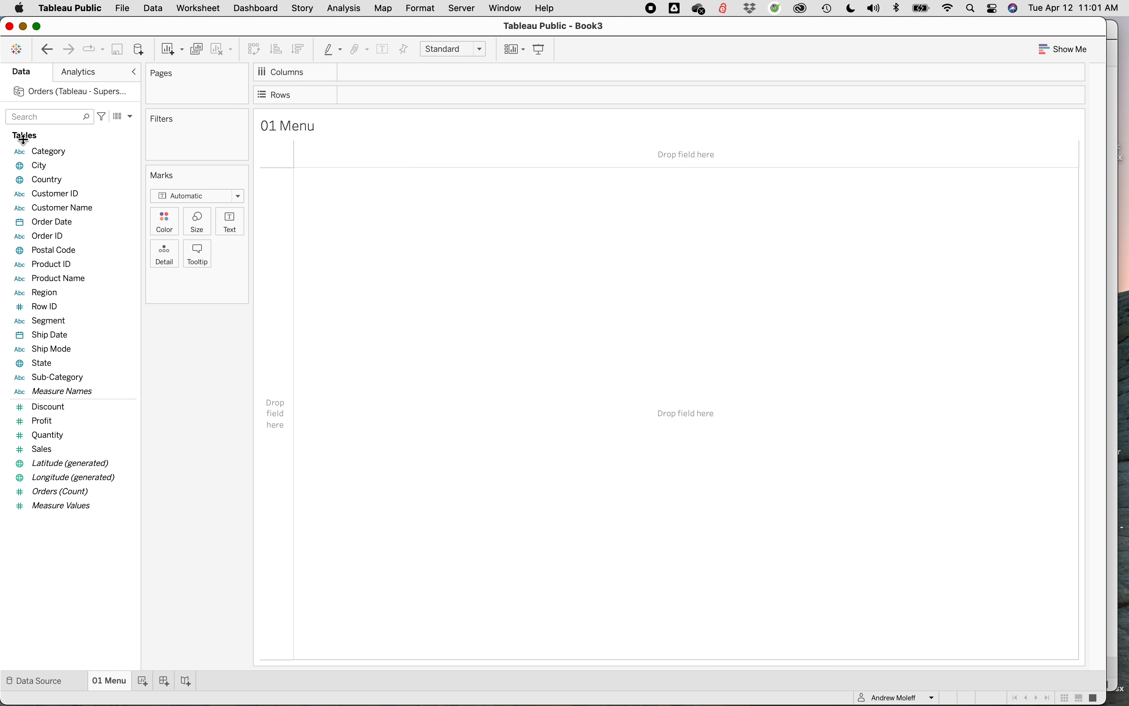
# - Set the mark type to Shape and assign the Category field to the Shape property
pyautogui.click(51, 396)
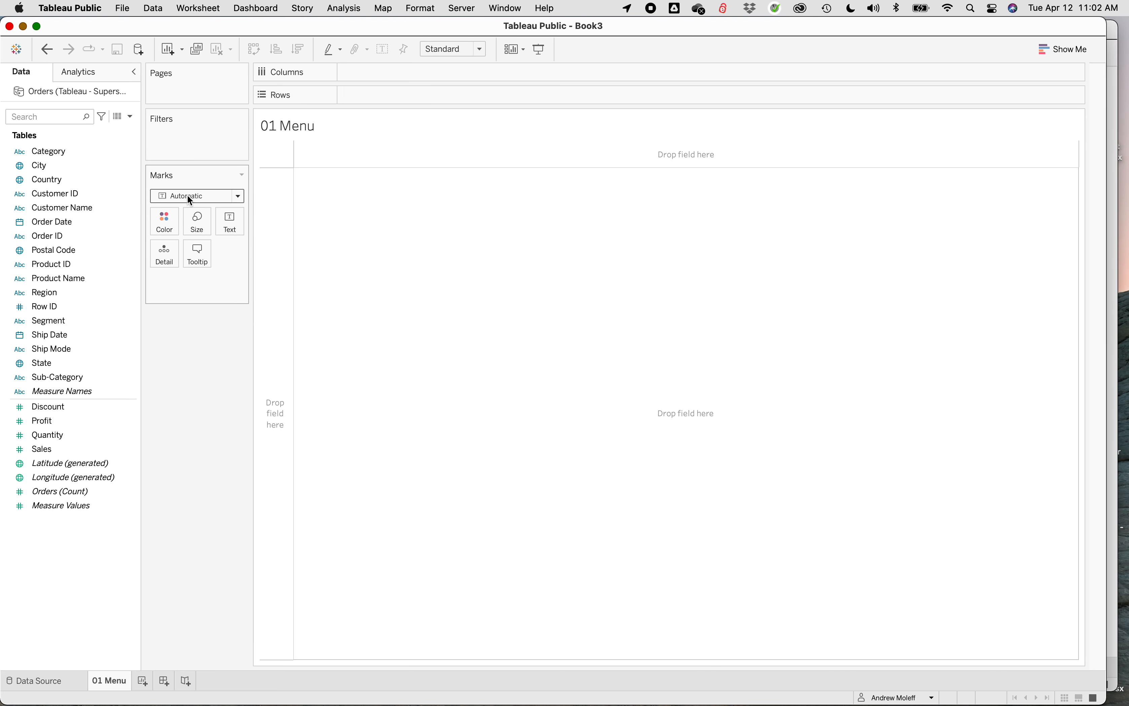
pyautogui.click(239, 197)
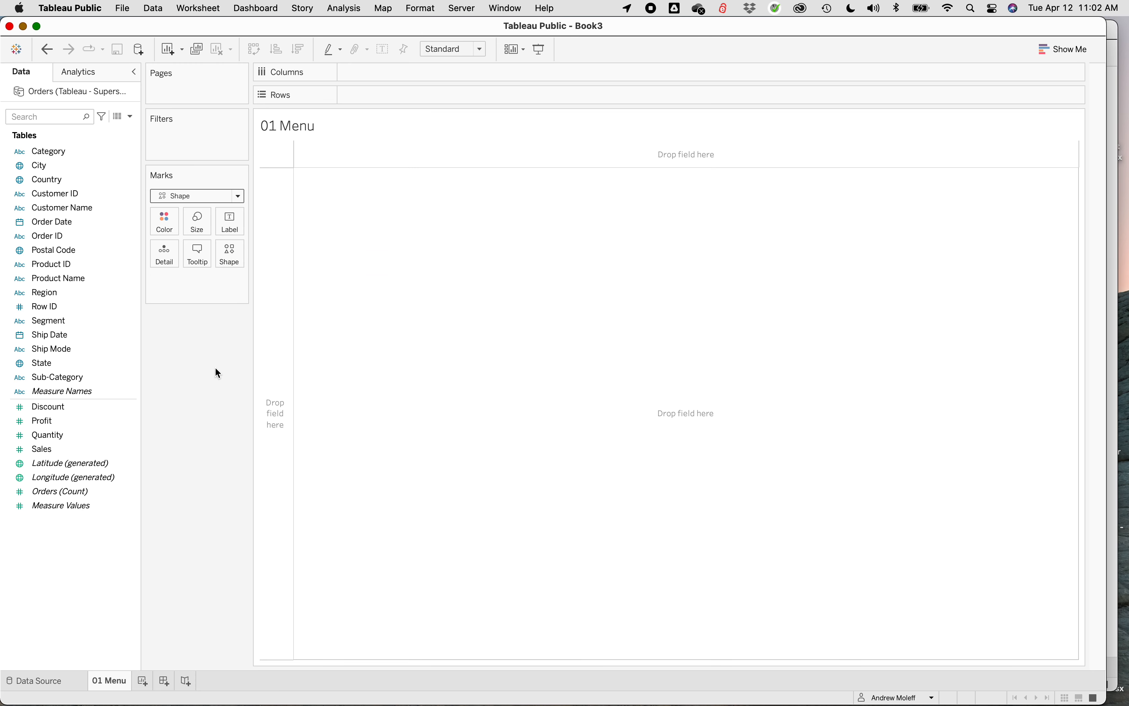
pyautogui.click(48, 154)
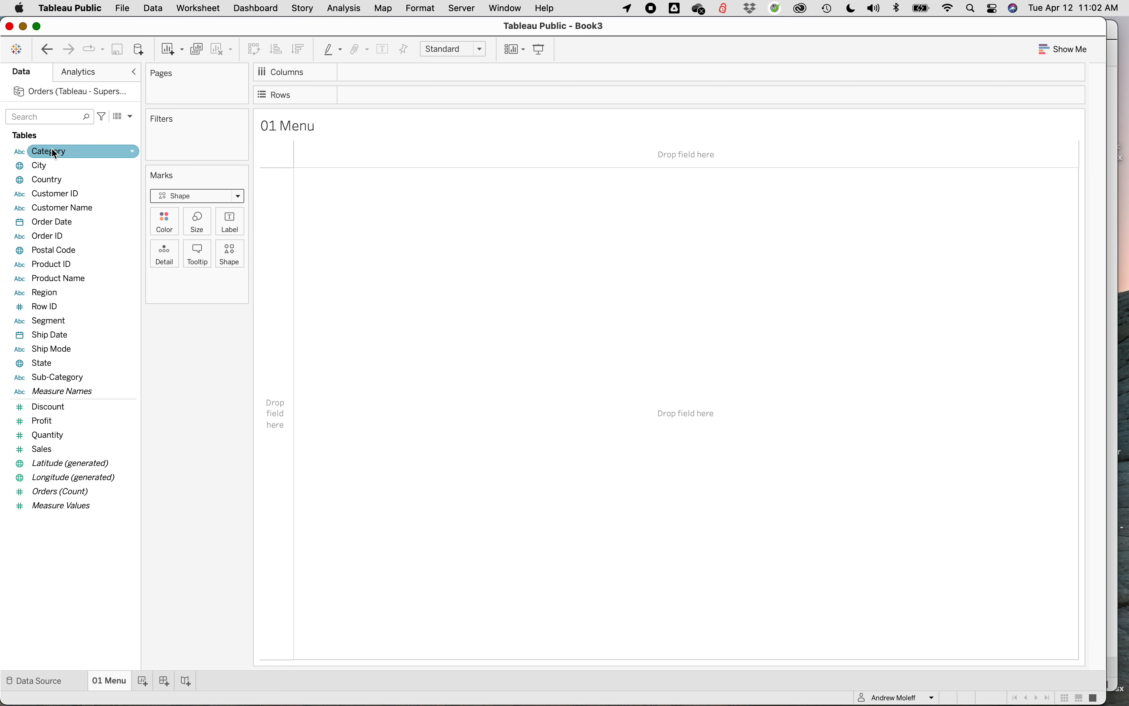
pyautogui.moveTo(53, 150); pyautogui.dragTo(231, 254)
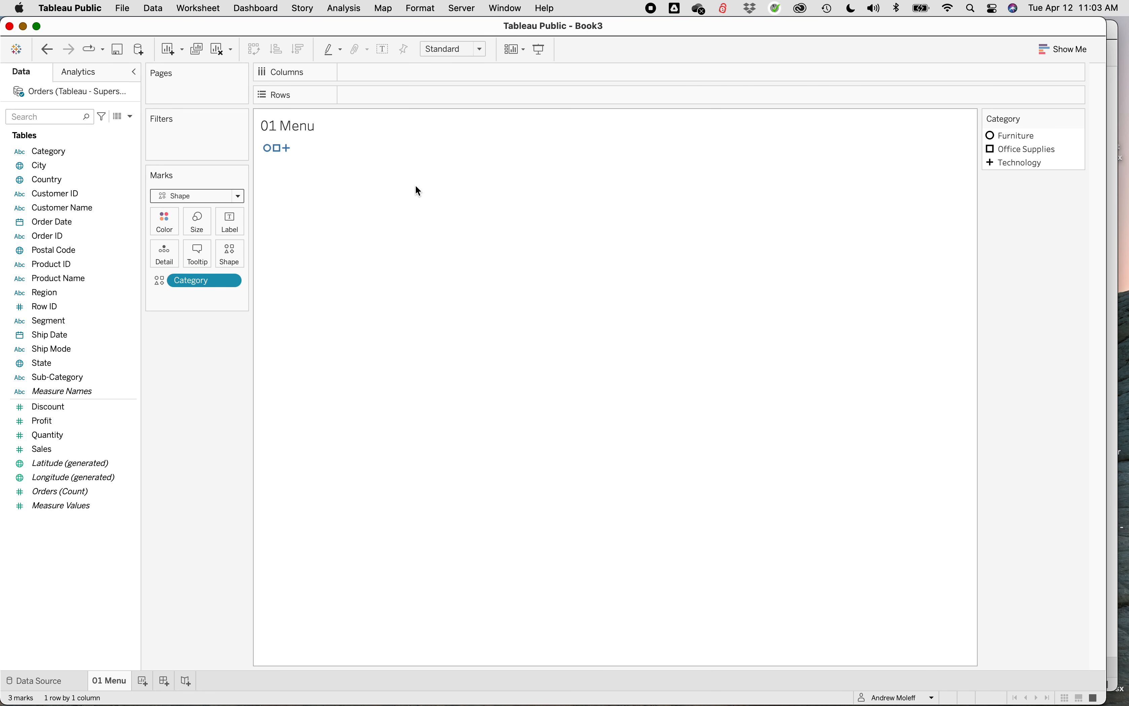
# - Remove the Category field from the marks and assign it to the Shape property again
pyautogui.moveTo(268, 152)
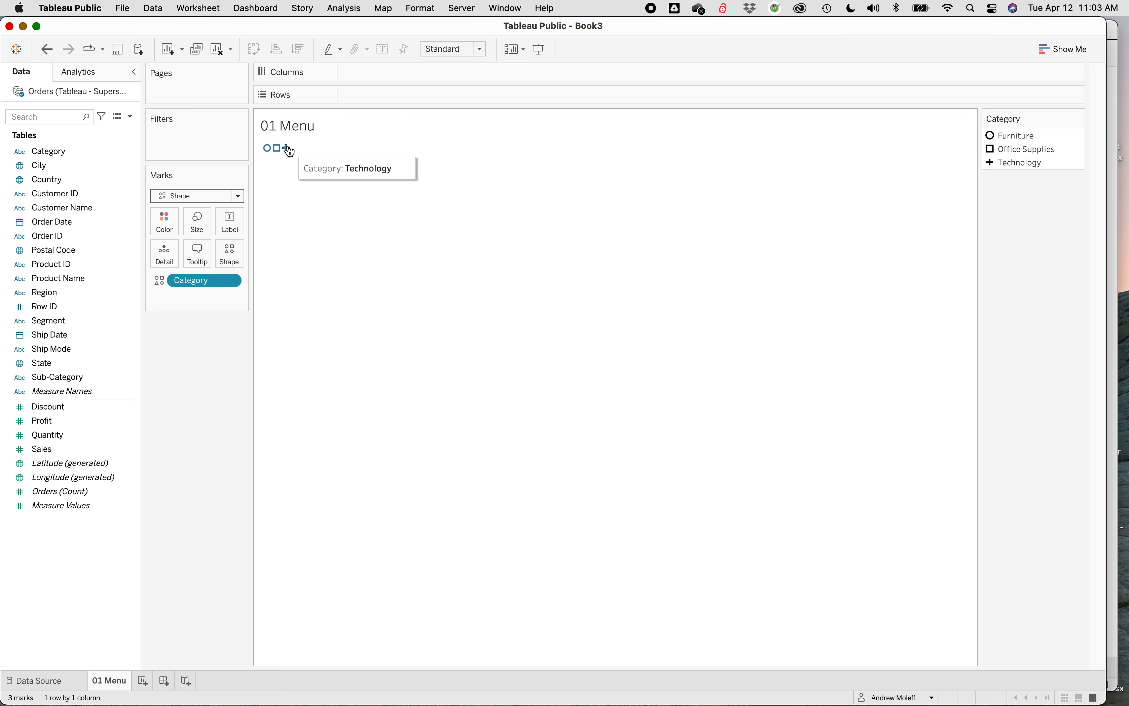
pyautogui.moveTo(215, 280); pyautogui.dragTo(215, 370)
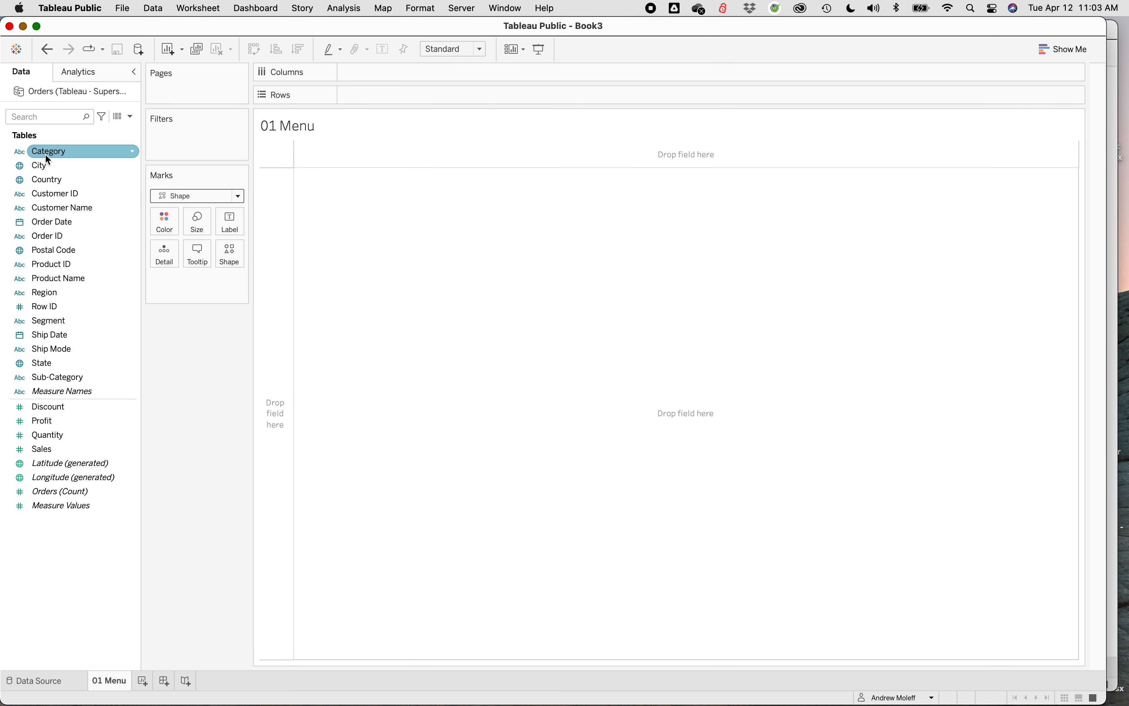
pyautogui.moveTo(45, 154); pyautogui.dragTo(228, 263)
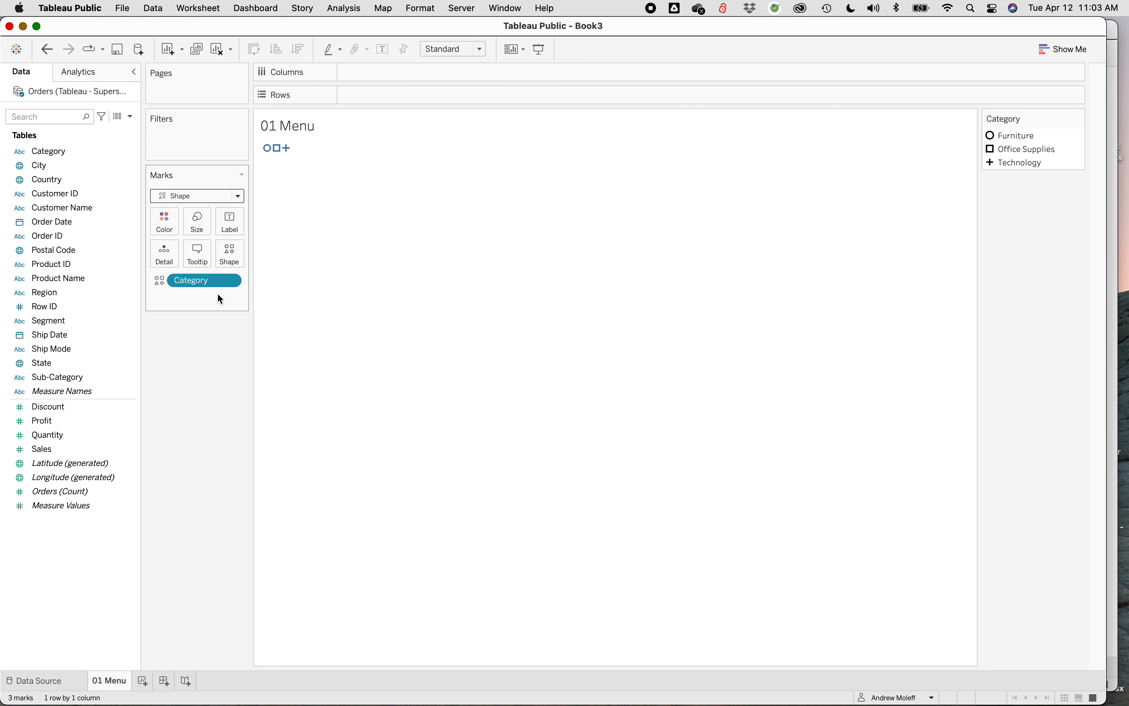
# - Assign Custom Categories shapes to the Category items: armchair for Furniture, pencil holder for Office Supplies and laptop for Technology
pyautogui.click(237, 252)
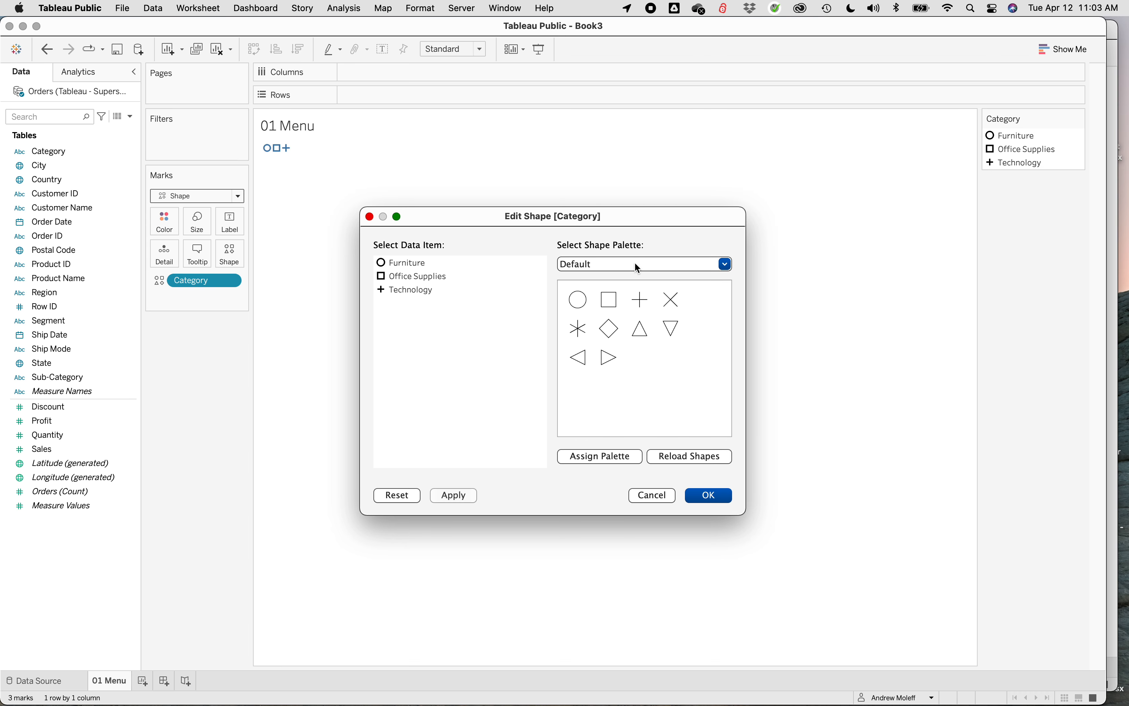
pyautogui.click(724, 264)
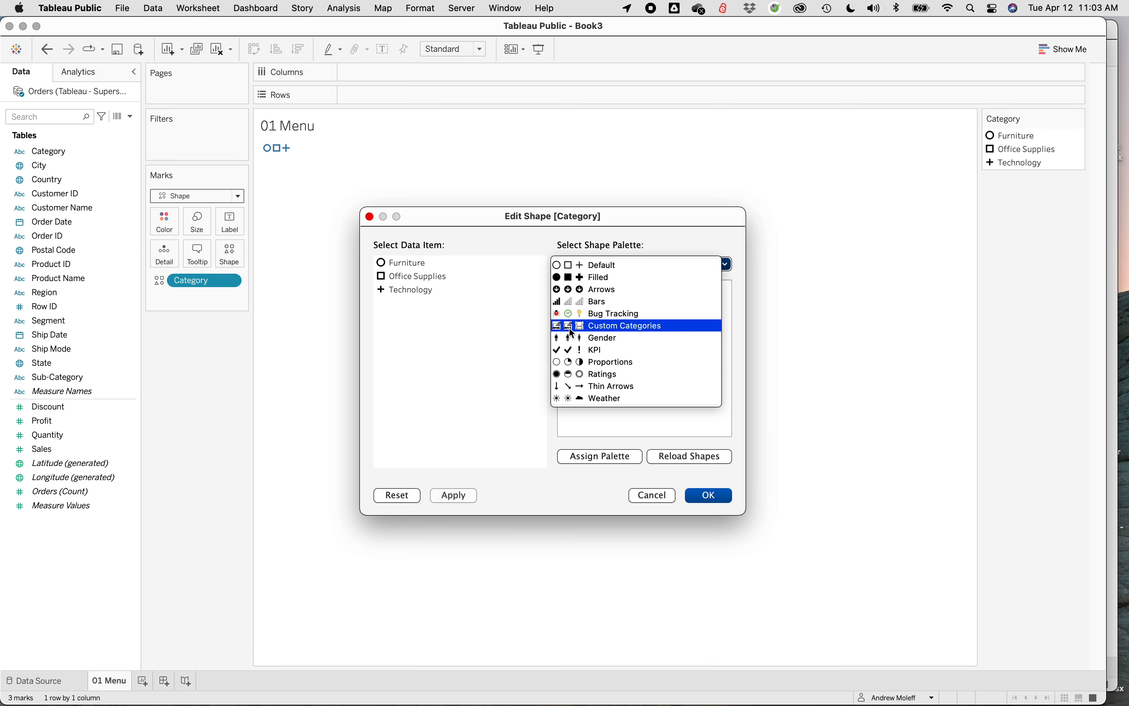
pyautogui.click(612, 328)
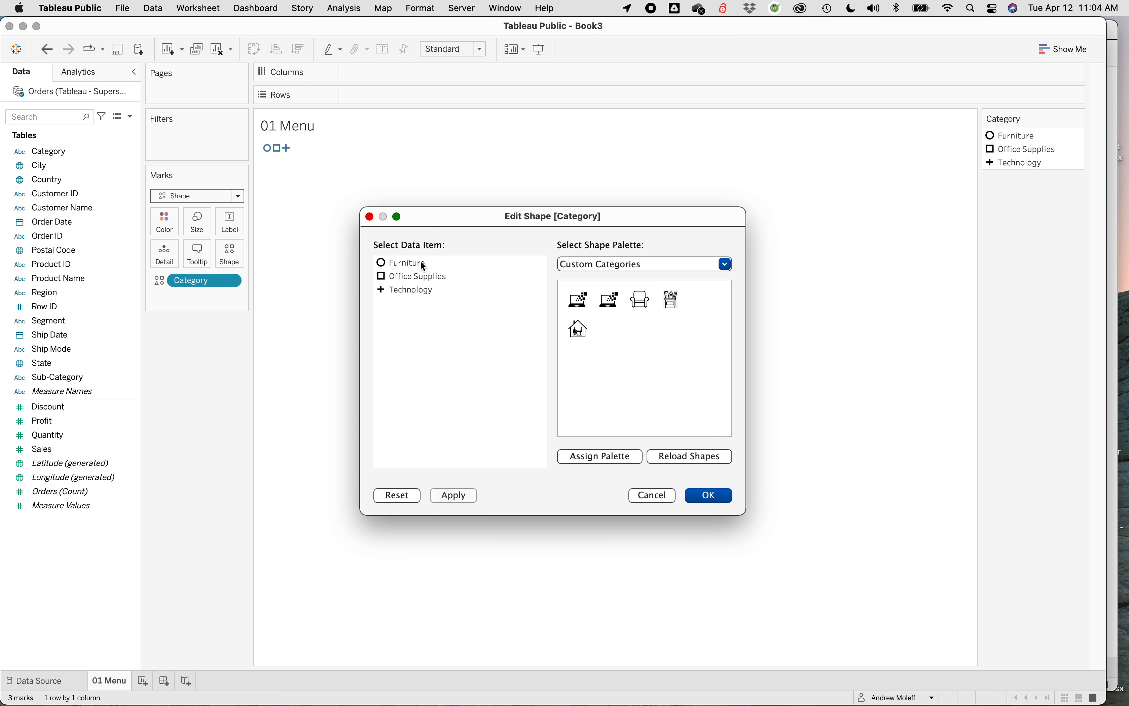
pyautogui.click(409, 265)
pyautogui.click(643, 302)
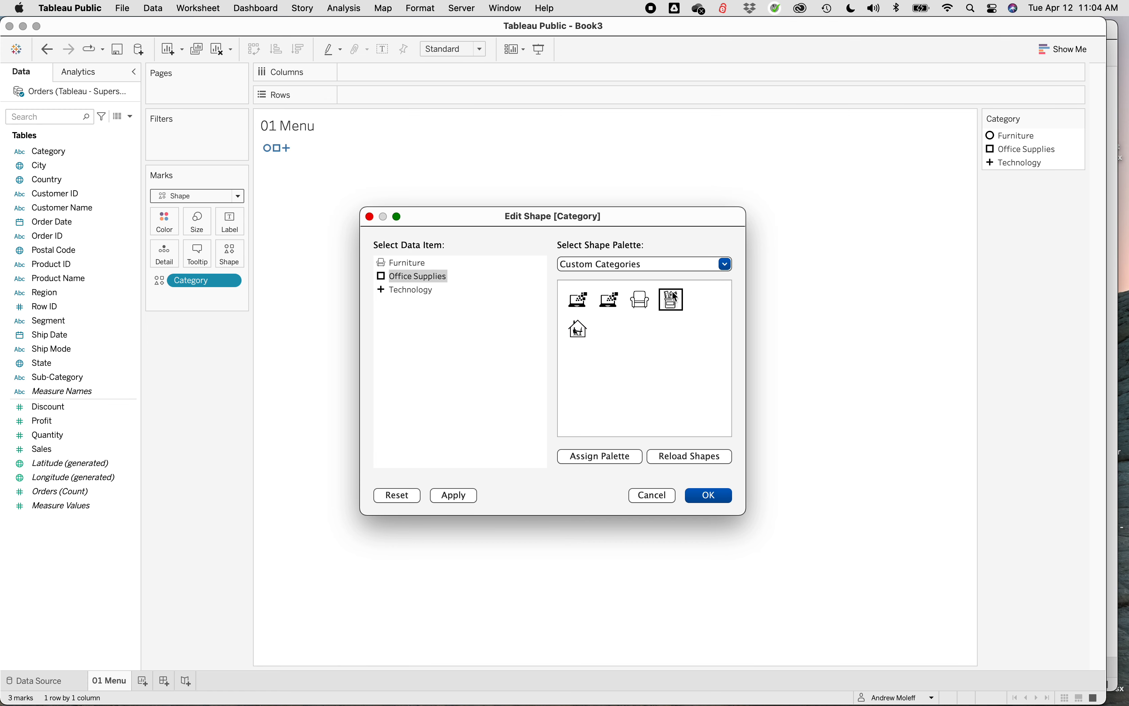
pyautogui.click(671, 304)
pyautogui.click(411, 291)
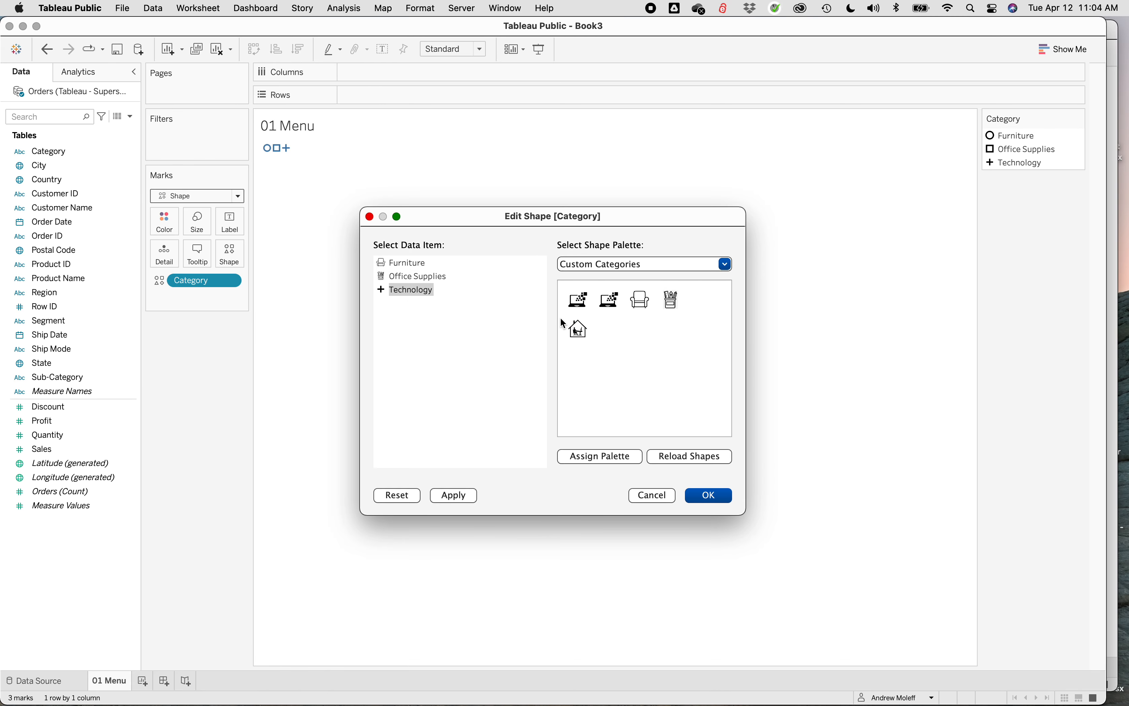
pyautogui.click(578, 300)
pyautogui.click(453, 496)
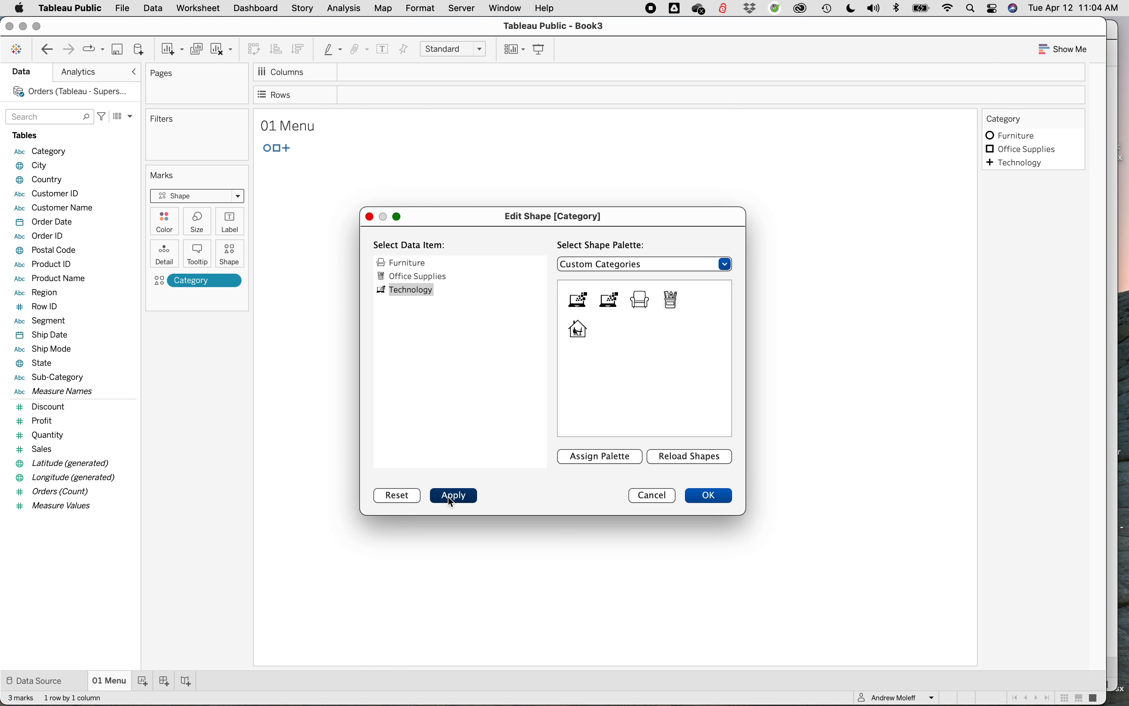
pyautogui.click(713, 497)
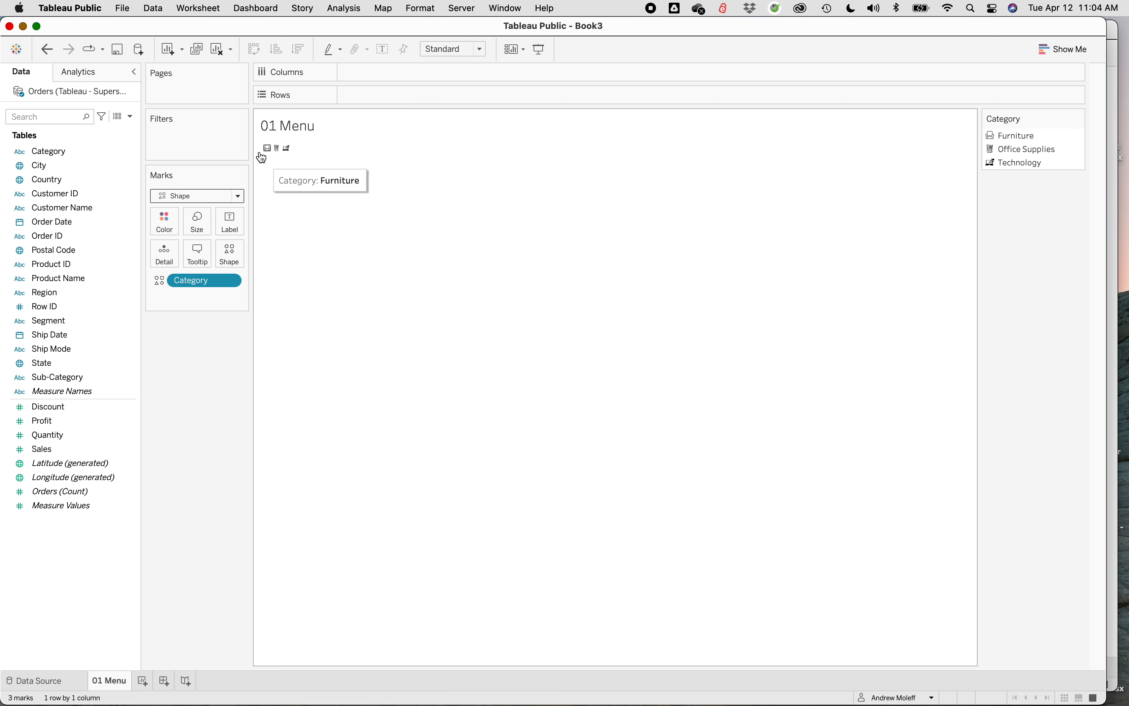
# - Enlarge the category icons to about three quarters of the mark size range
pyautogui.moveTo(265, 156)
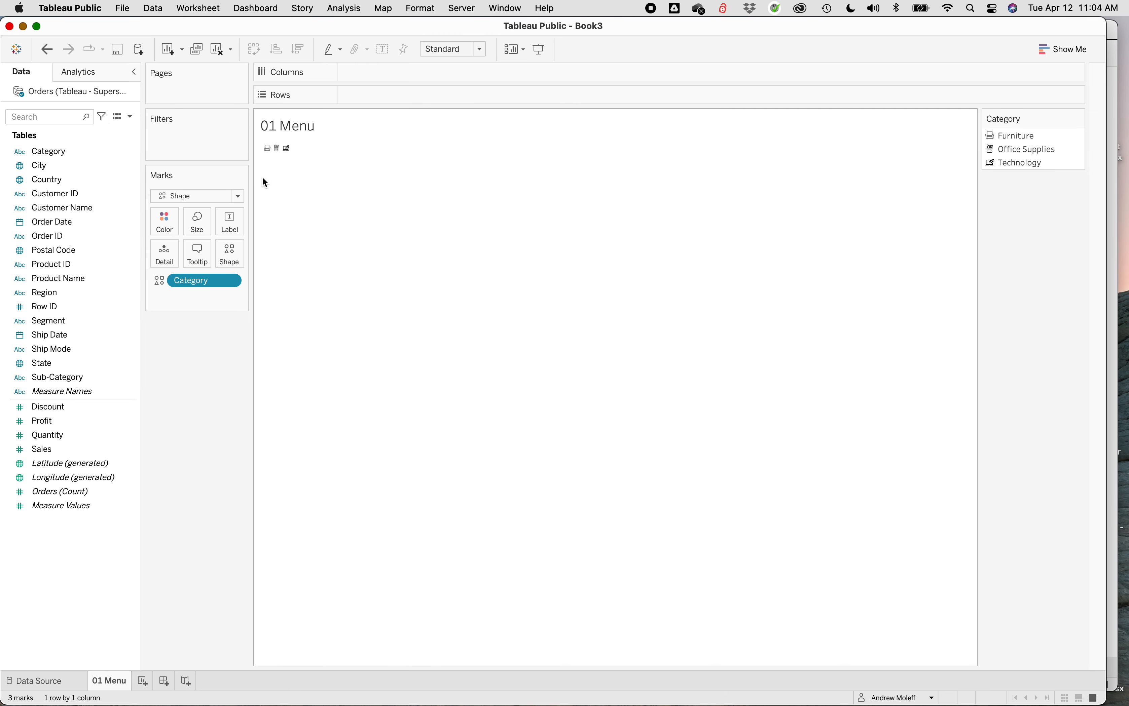
pyautogui.click(203, 225)
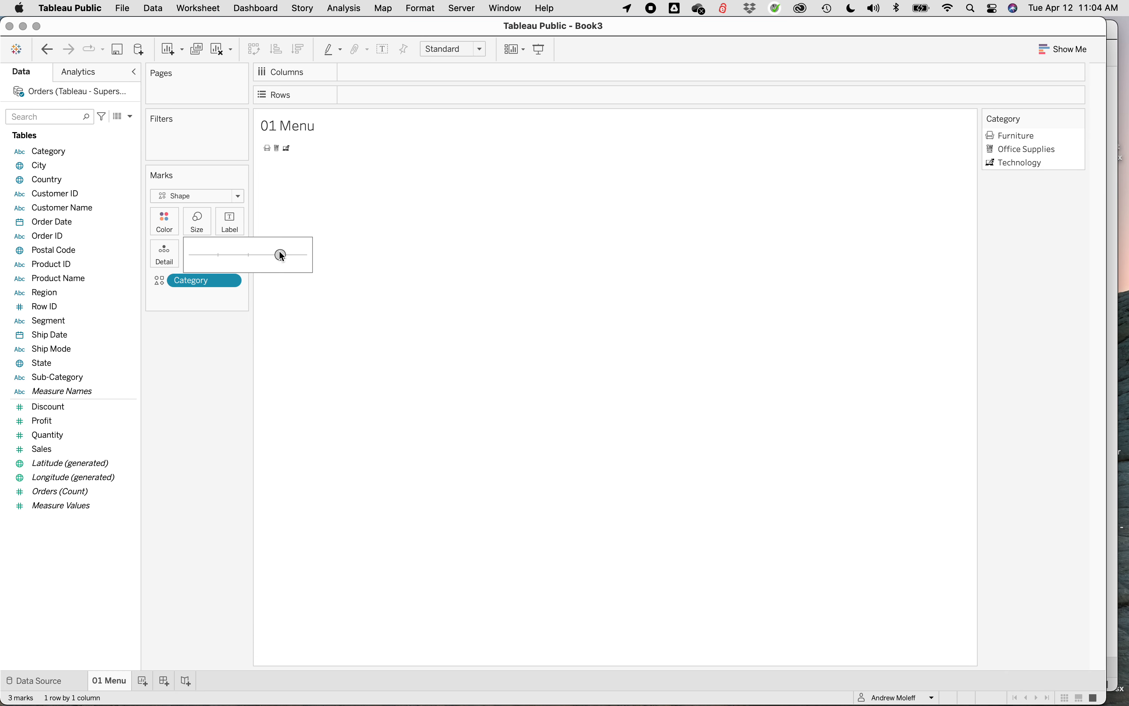
pyautogui.moveTo(278, 255); pyautogui.dragTo(281, 254)
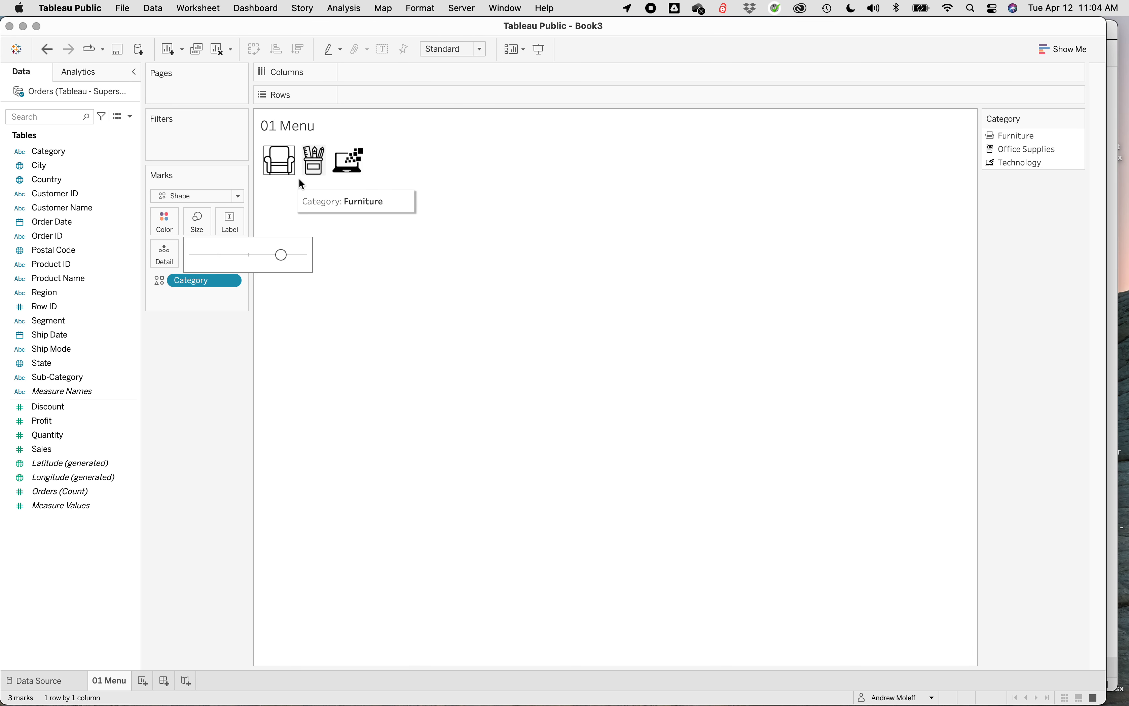
pyautogui.moveTo(278, 255); pyautogui.dragTo(284, 255)
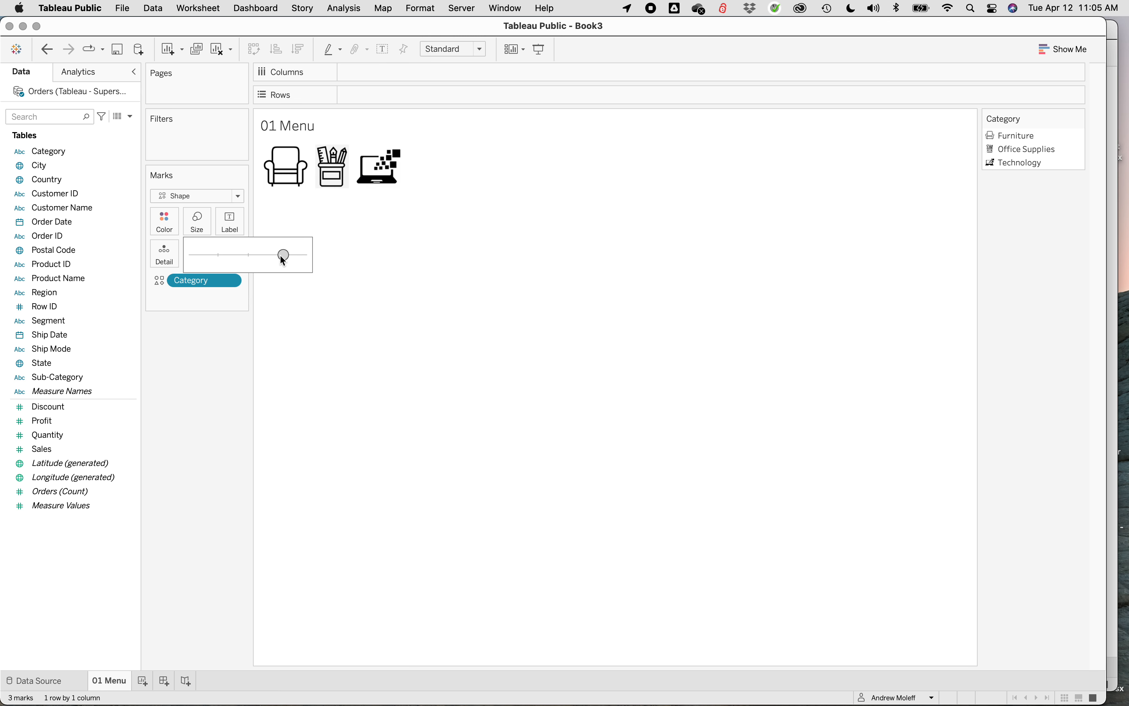
pyautogui.moveTo(279, 255); pyautogui.dragTo(276, 254)
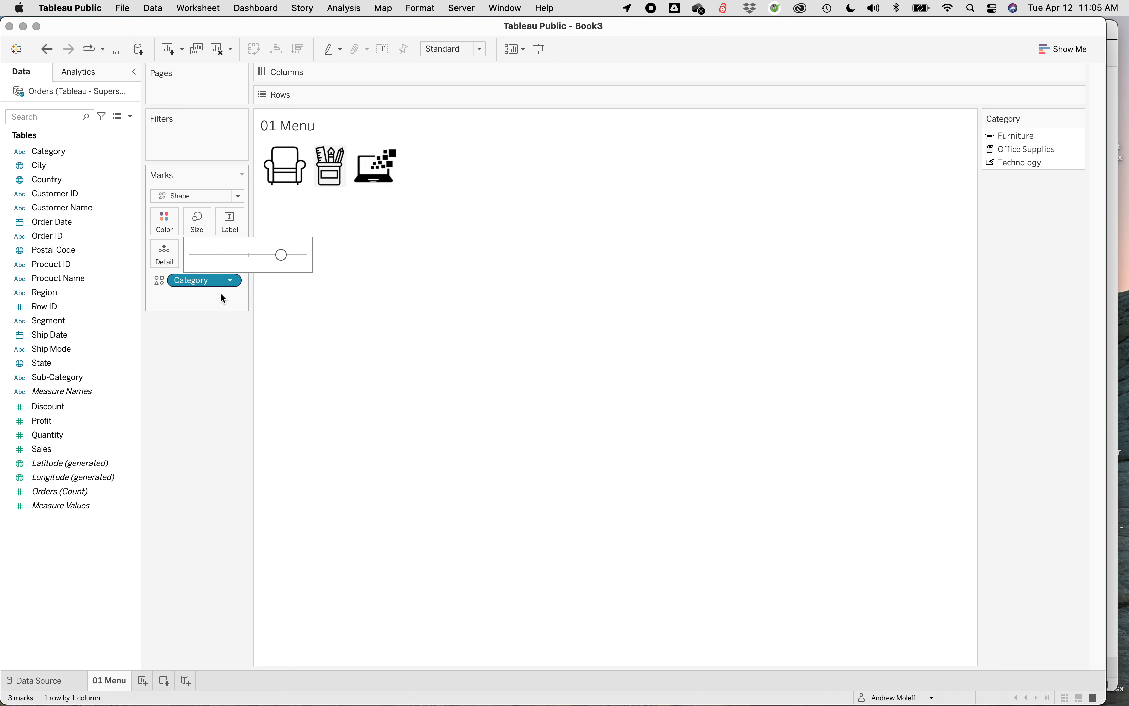
pyautogui.click(218, 334)
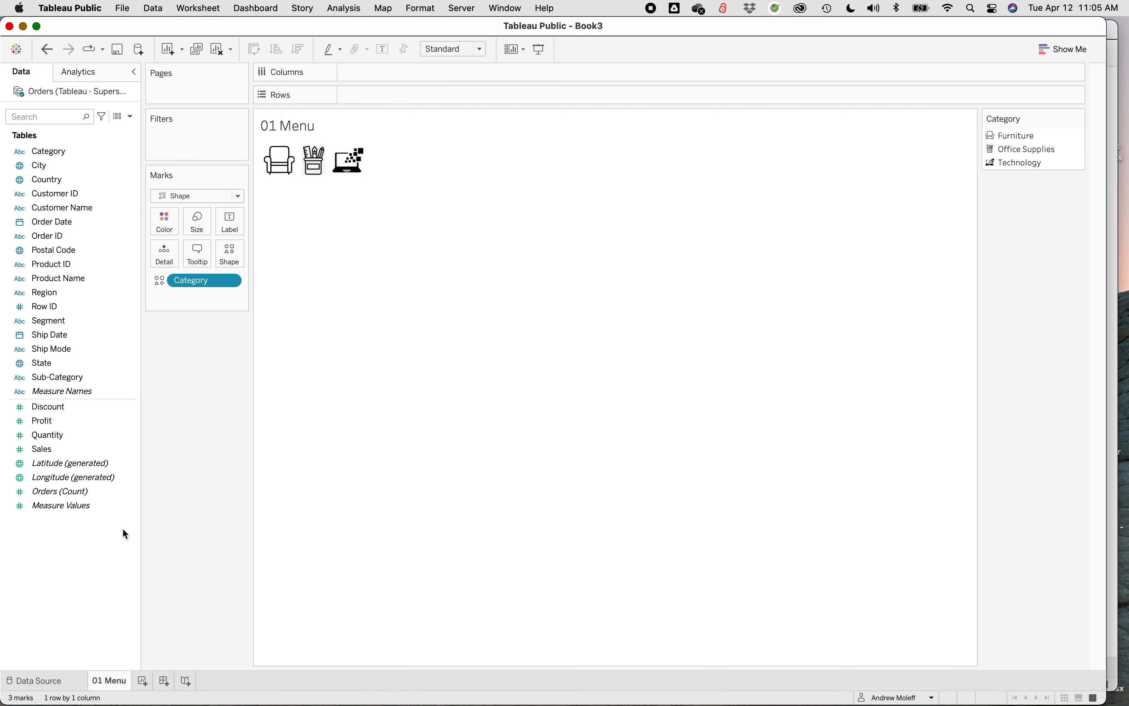
pyautogui.rightClick(277, 126)
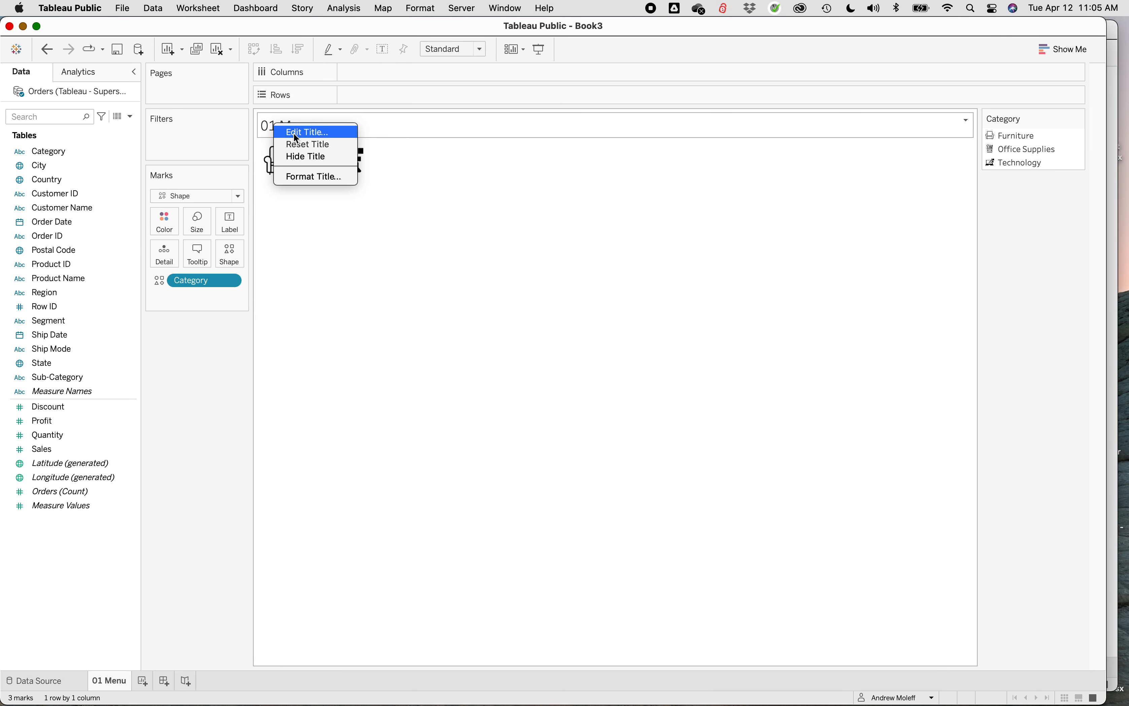
pyautogui.click(317, 281)
pyautogui.moveTo(336, 173)
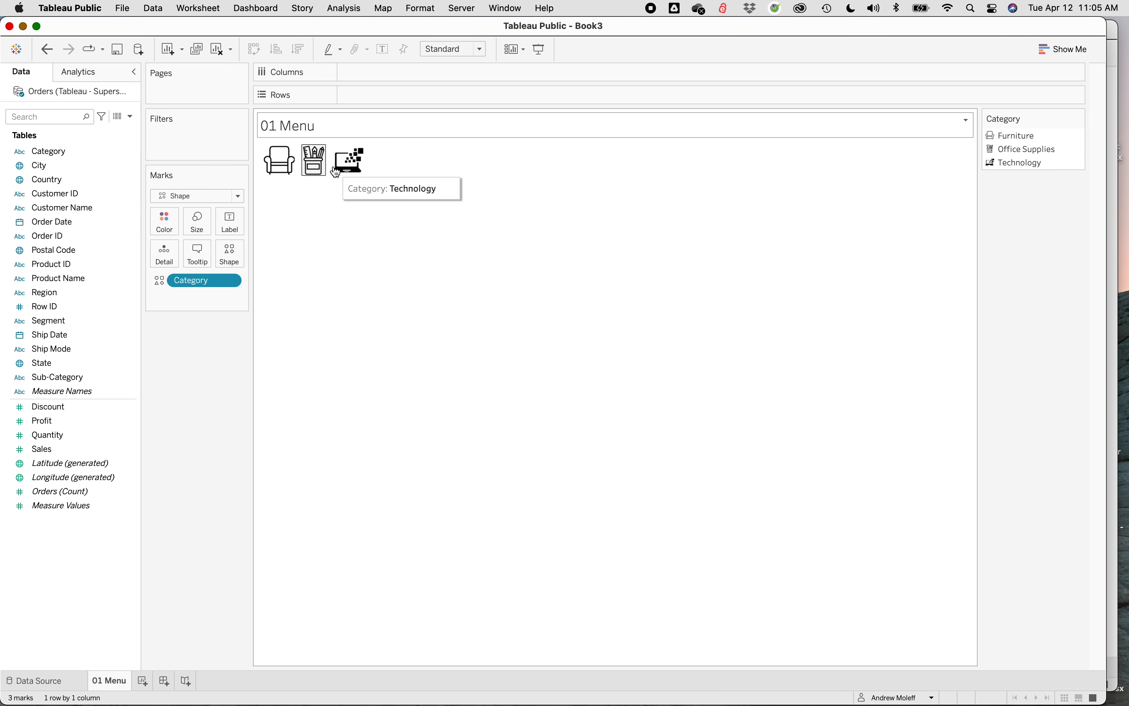
# - Replace the 01 Menu worksheet's title with the text "Select Category"
pyautogui.rightClick(303, 128)
pyautogui.click(314, 137)
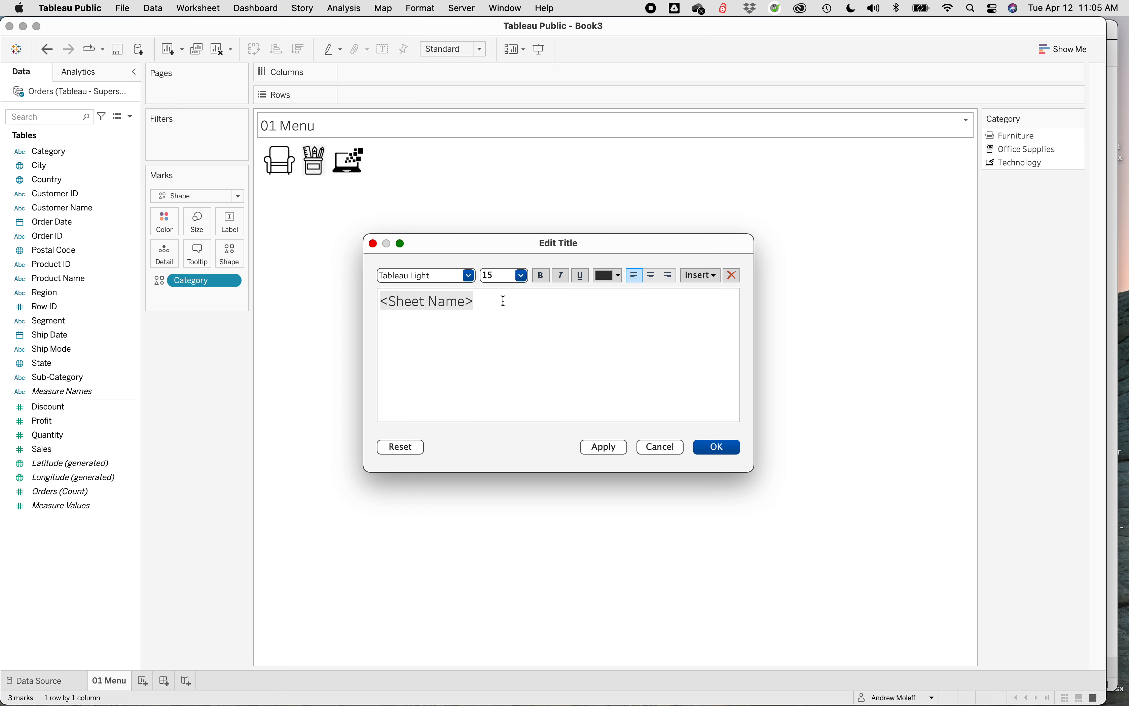
pyautogui.moveTo(500, 301); pyautogui.dragTo(369, 303)
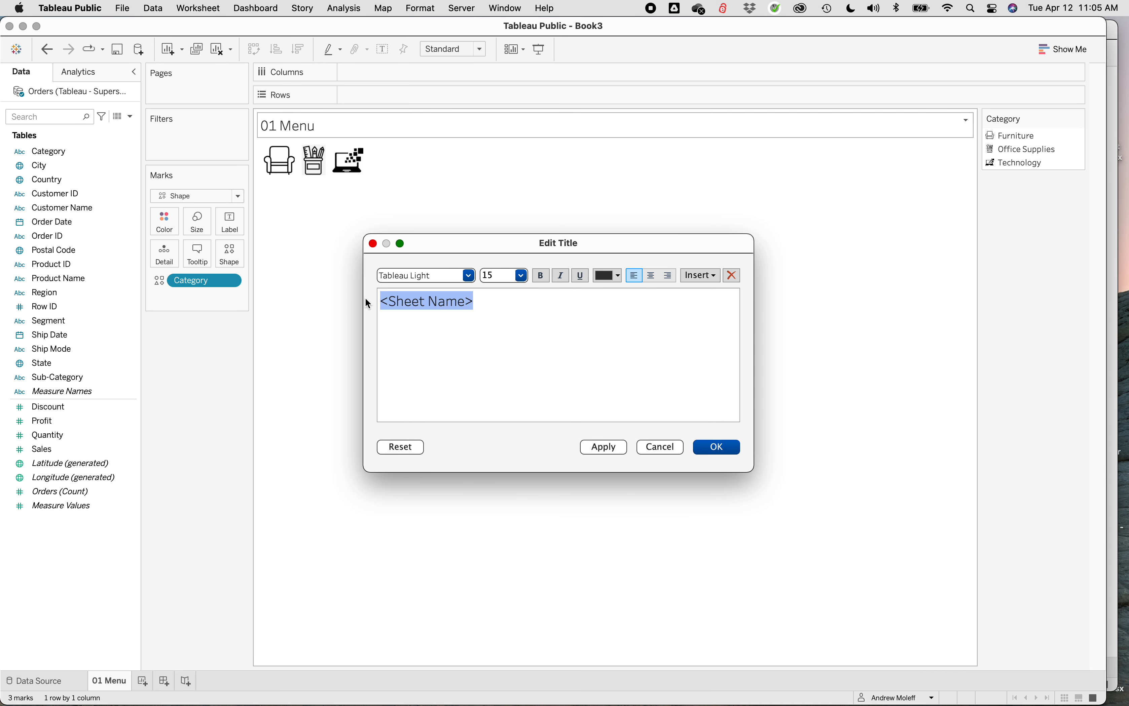
pyautogui.write('S')
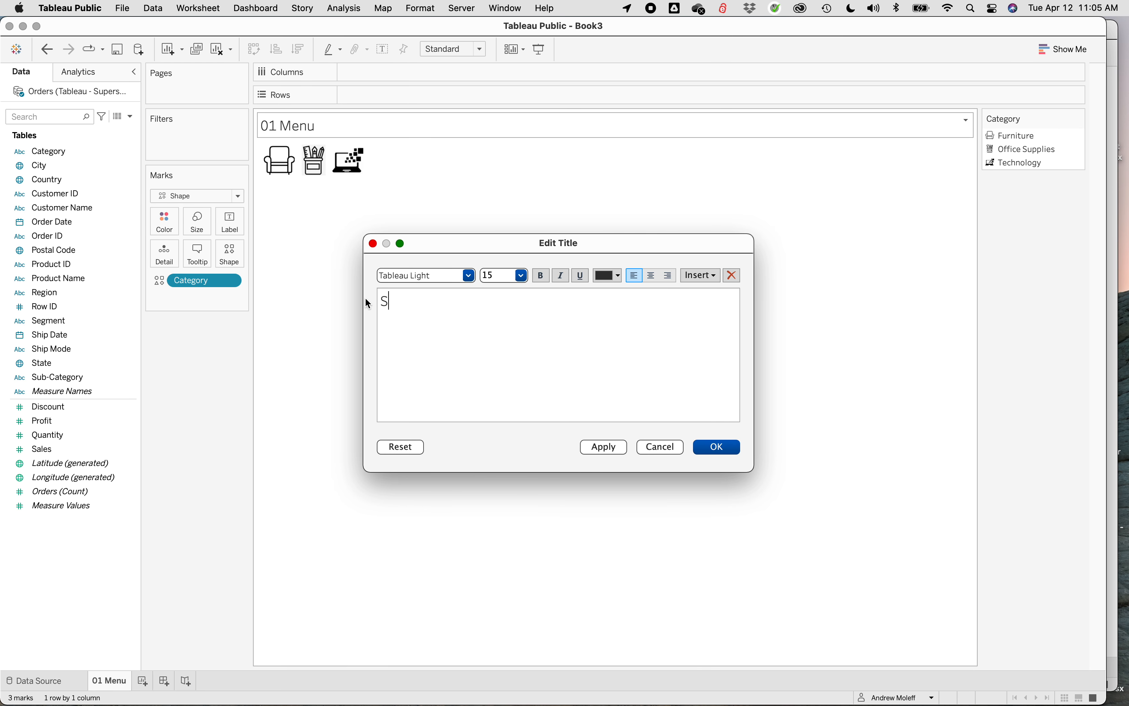
pyautogui.write('elect Cat')
pyautogui.write('ego')
pyautogui.write('ries')
pyautogui.press('BackSpace')
pyautogui.press('BackSpace')
pyautogui.press('BackSpace')
pyautogui.write('y')
# - Format the "Select Category" title in Tableau Medium at size 9 and apply the change
pyautogui.moveTo(496, 299); pyautogui.dragTo(371, 302)
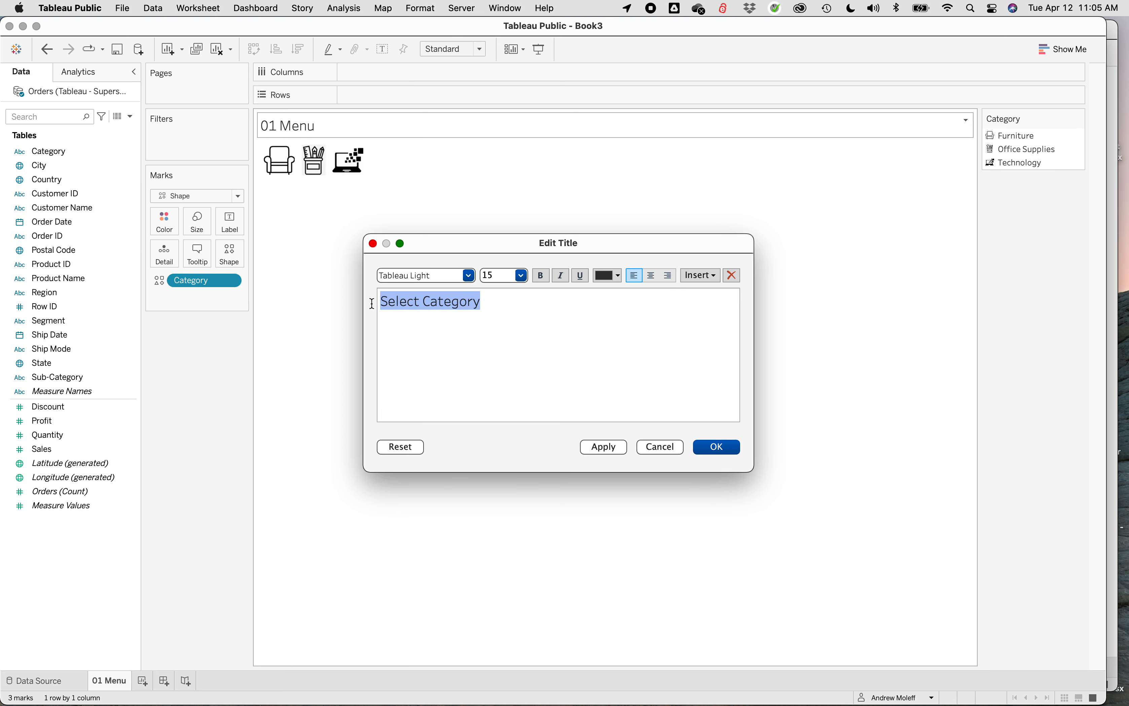
pyautogui.click(471, 275)
pyautogui.click(437, 302)
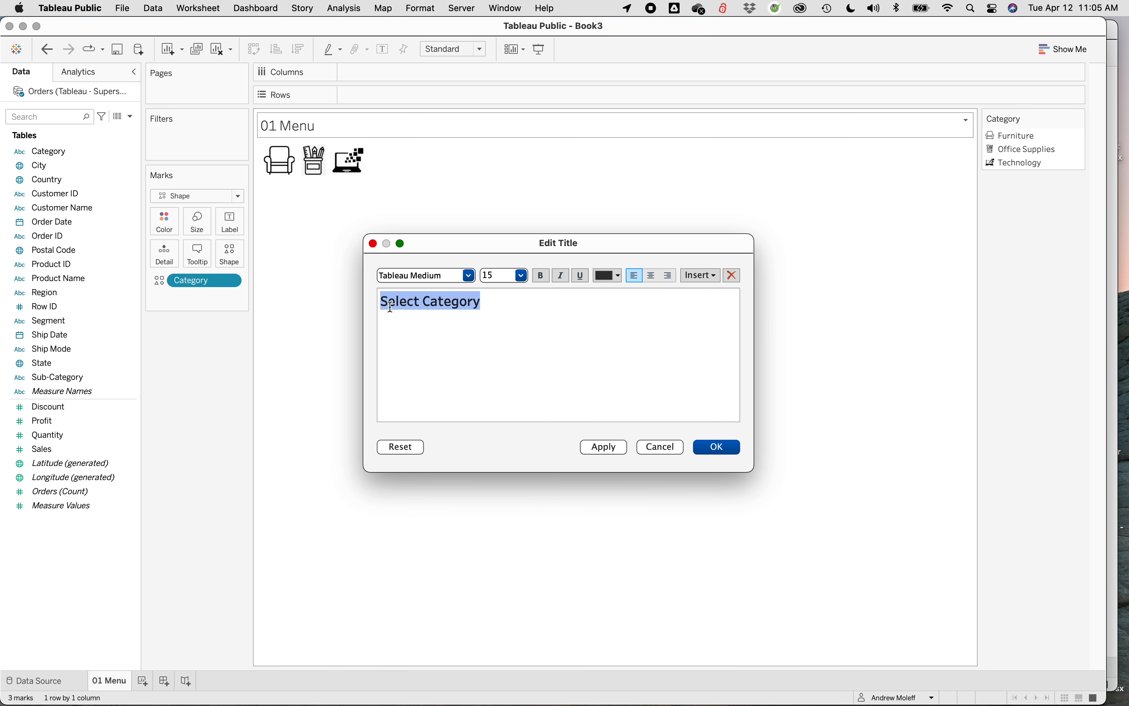
pyautogui.click(471, 276)
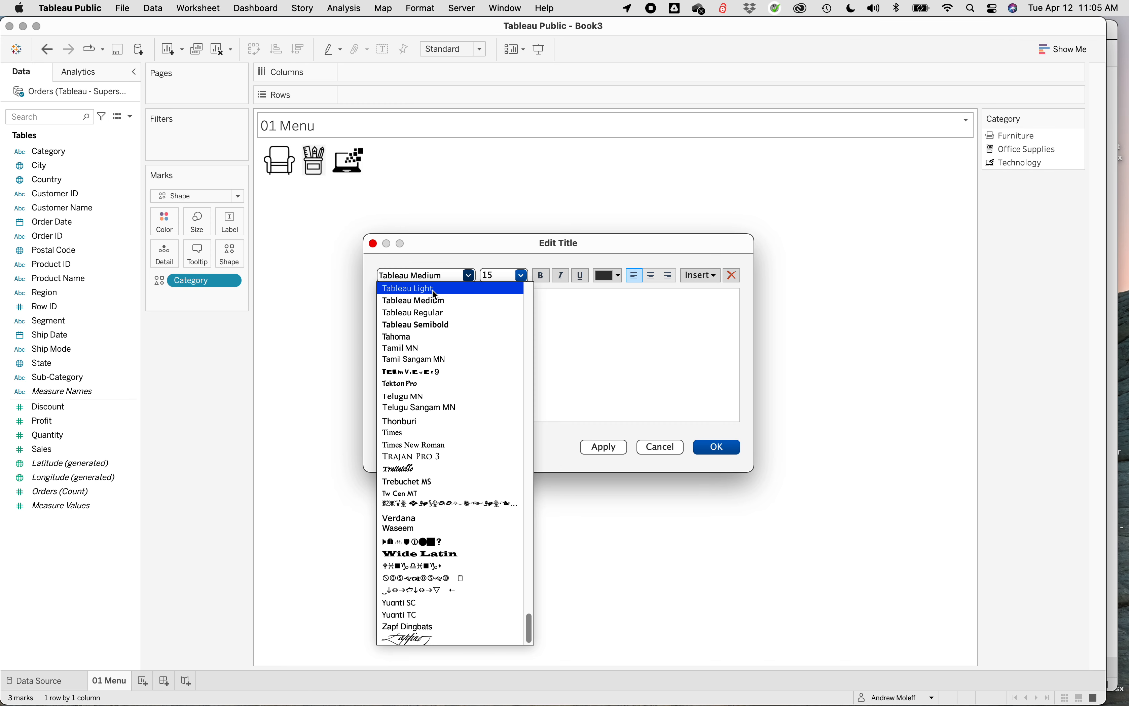
pyautogui.click(432, 289)
pyautogui.click(471, 276)
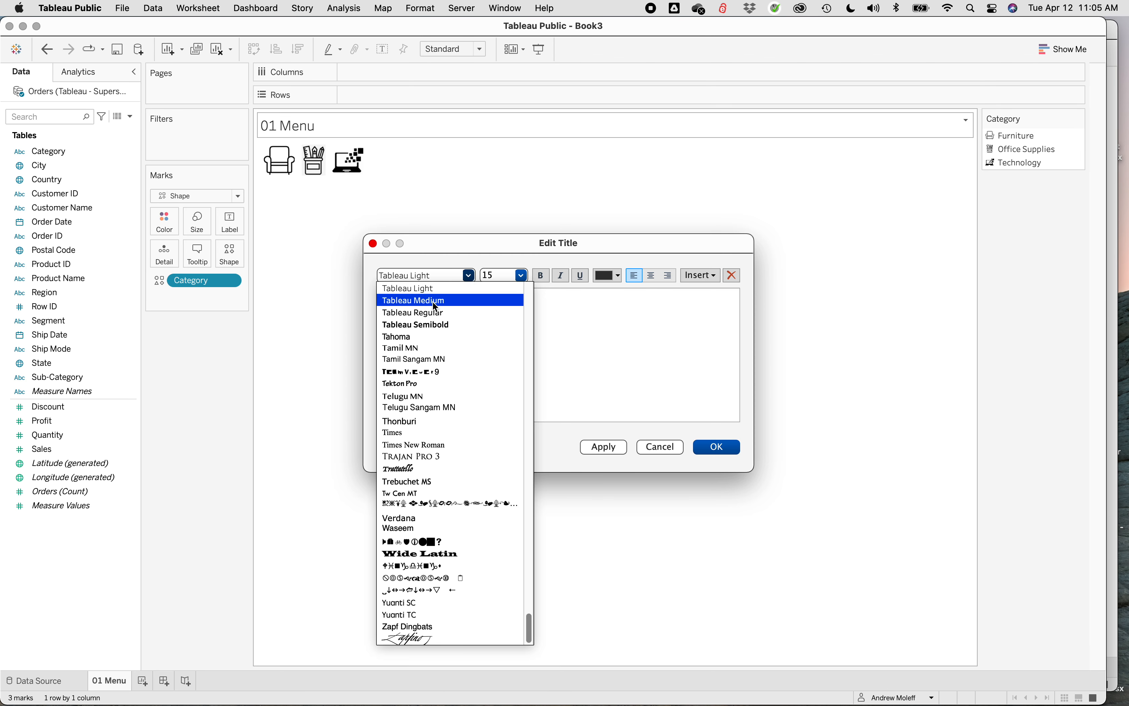
pyautogui.click(437, 302)
pyautogui.click(522, 277)
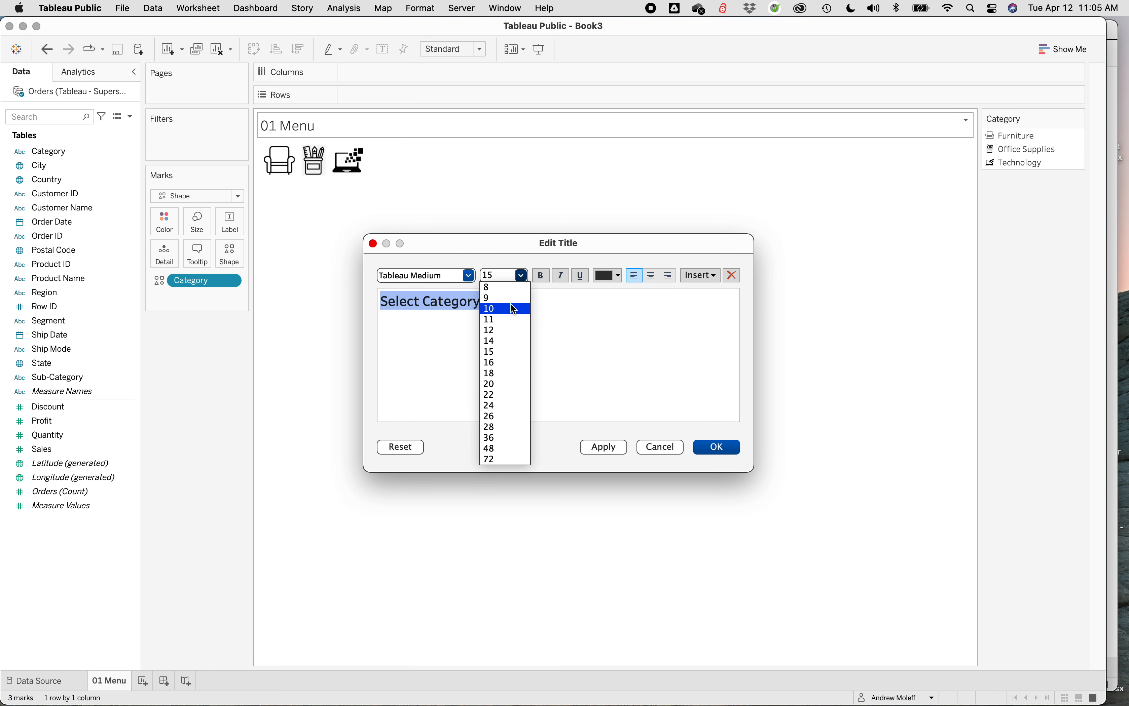
pyautogui.click(509, 297)
pyautogui.click(507, 330)
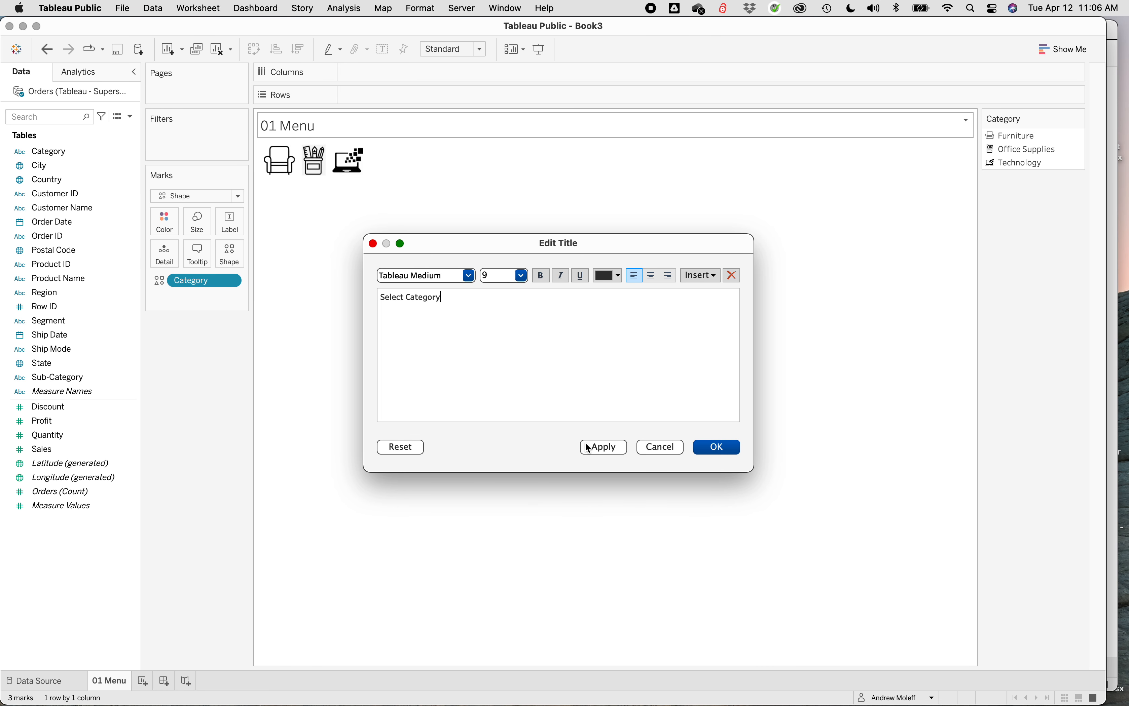
pyautogui.click(599, 446)
pyautogui.click(732, 448)
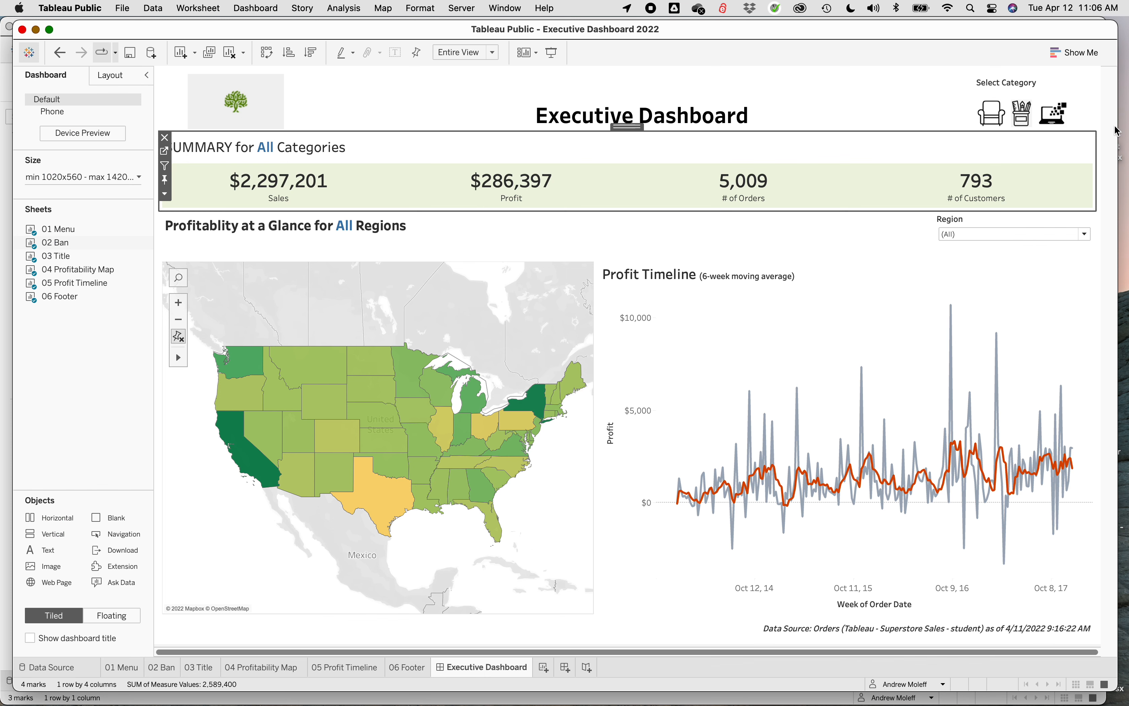
# - Examine the category menu and its icon tooltip in the Executive Dashboard 2022 workbook, and return to Book3
pyautogui.click(1114, 128)
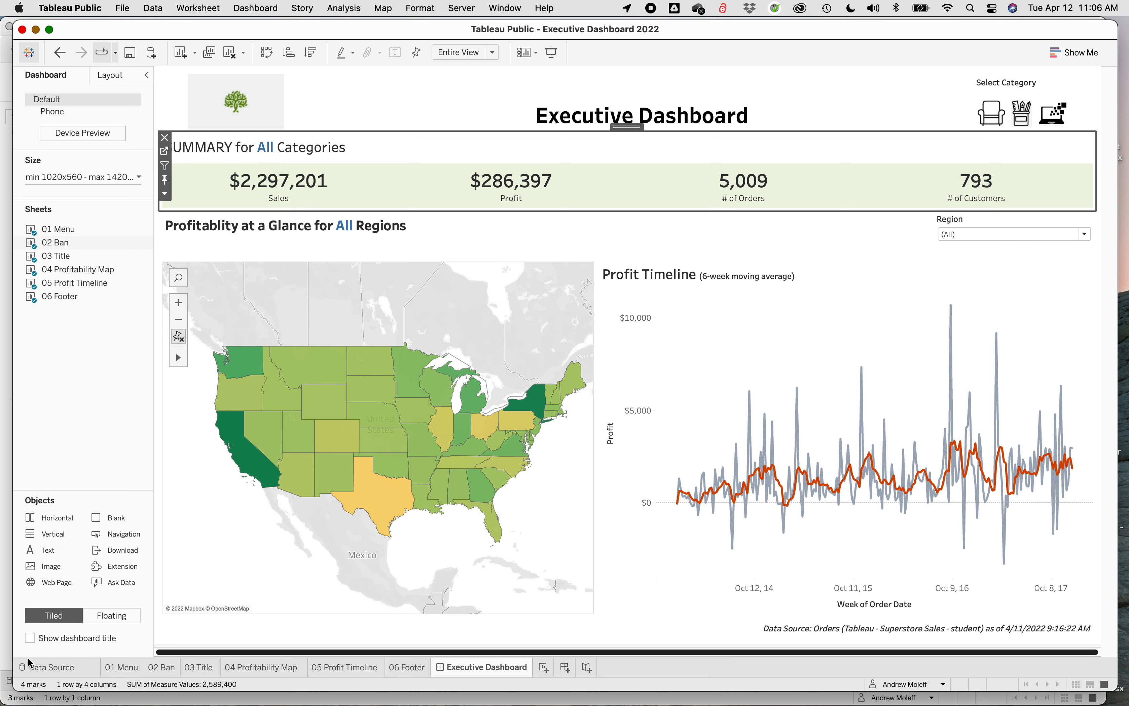
pyautogui.click(6, 653)
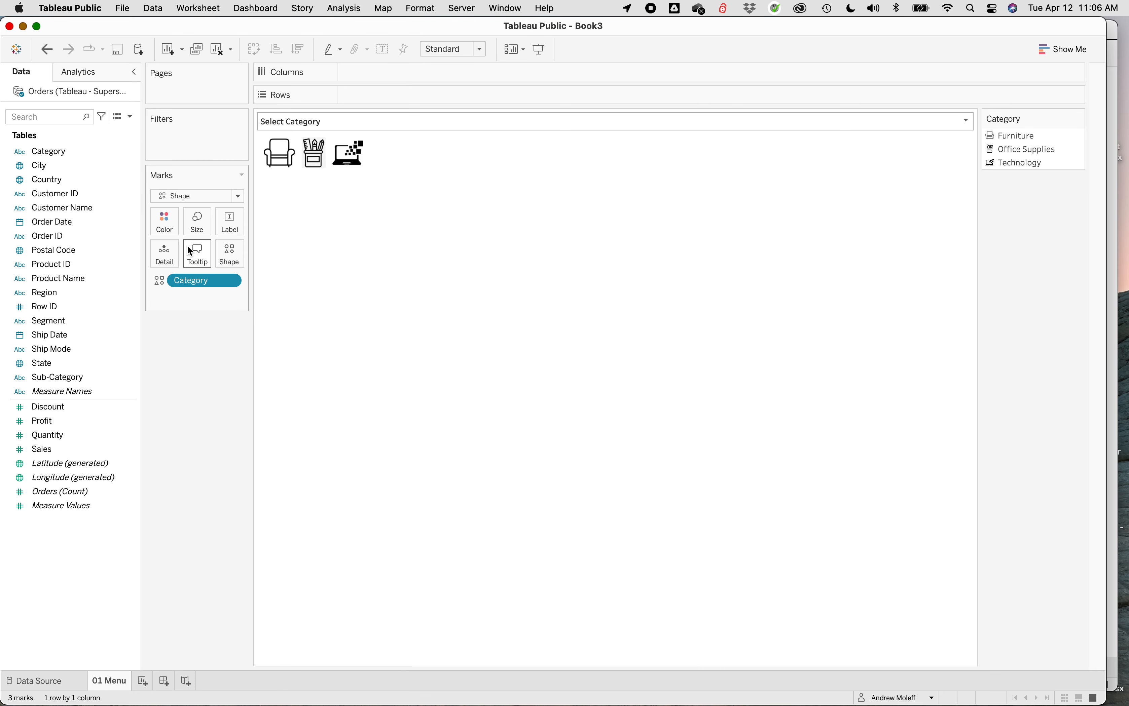
pyautogui.click(1112, 212)
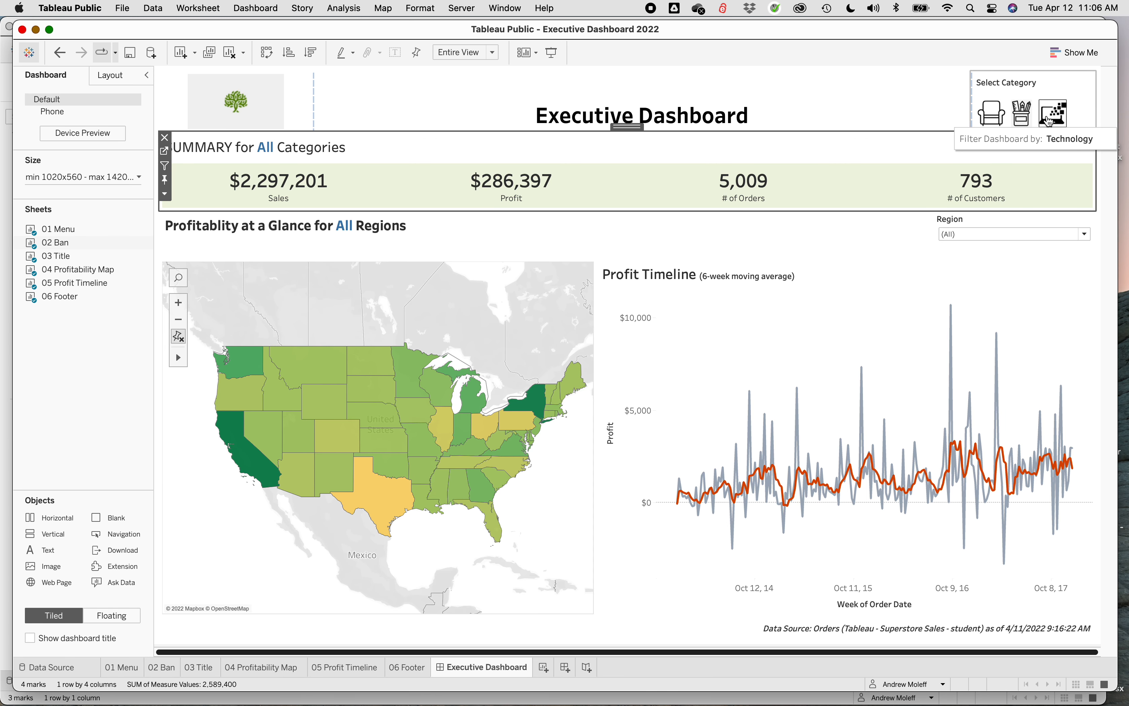
pyautogui.click(10, 628)
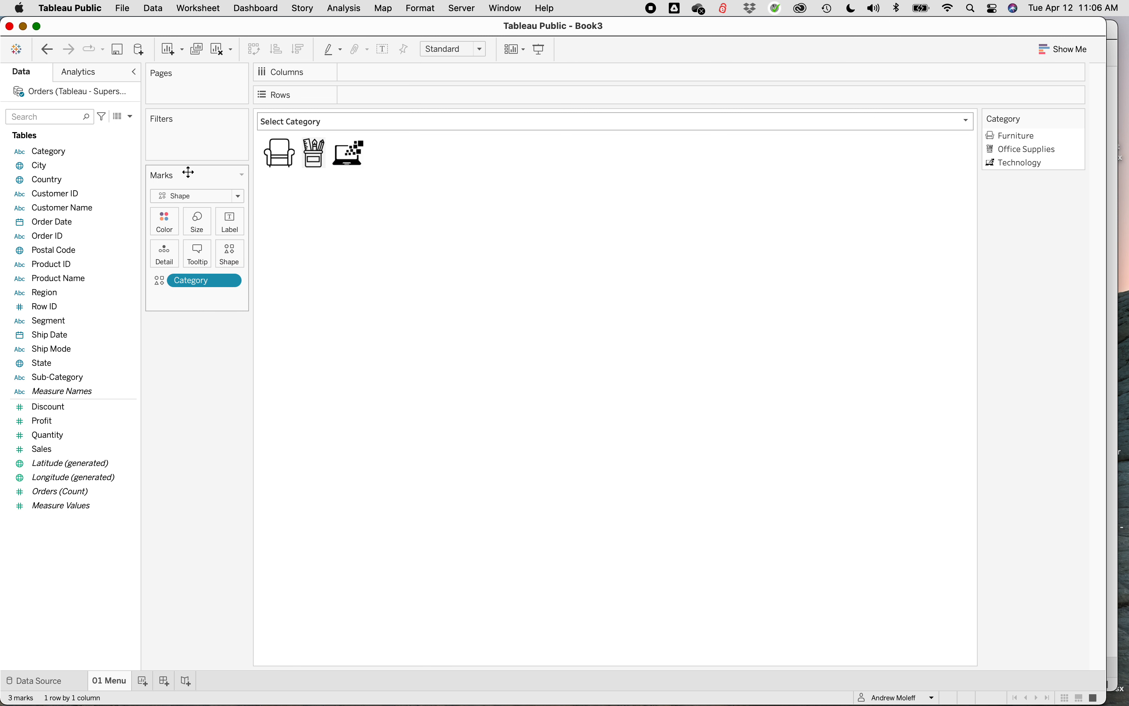
# - Edit the category icons' tooltip, replacing the label before the Category placeholder with "Filter Dashboard by:"
pyautogui.click(199, 252)
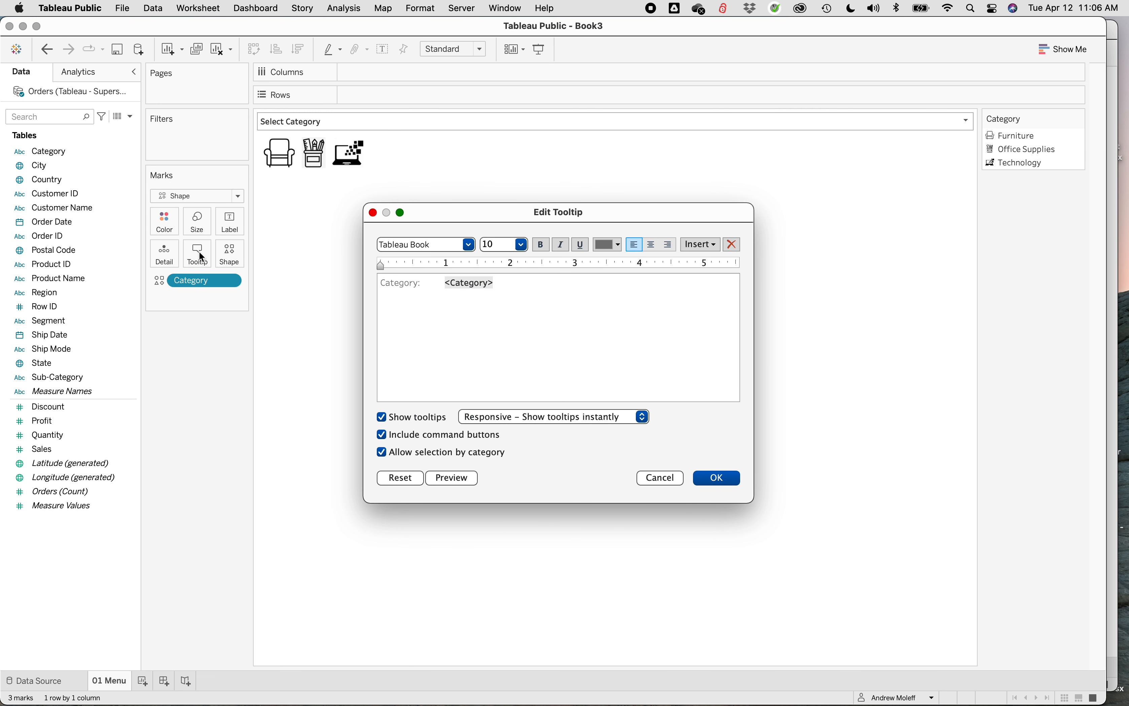
pyautogui.click(380, 282)
pyautogui.click(435, 285)
pyautogui.moveTo(434, 285); pyautogui.dragTo(368, 287)
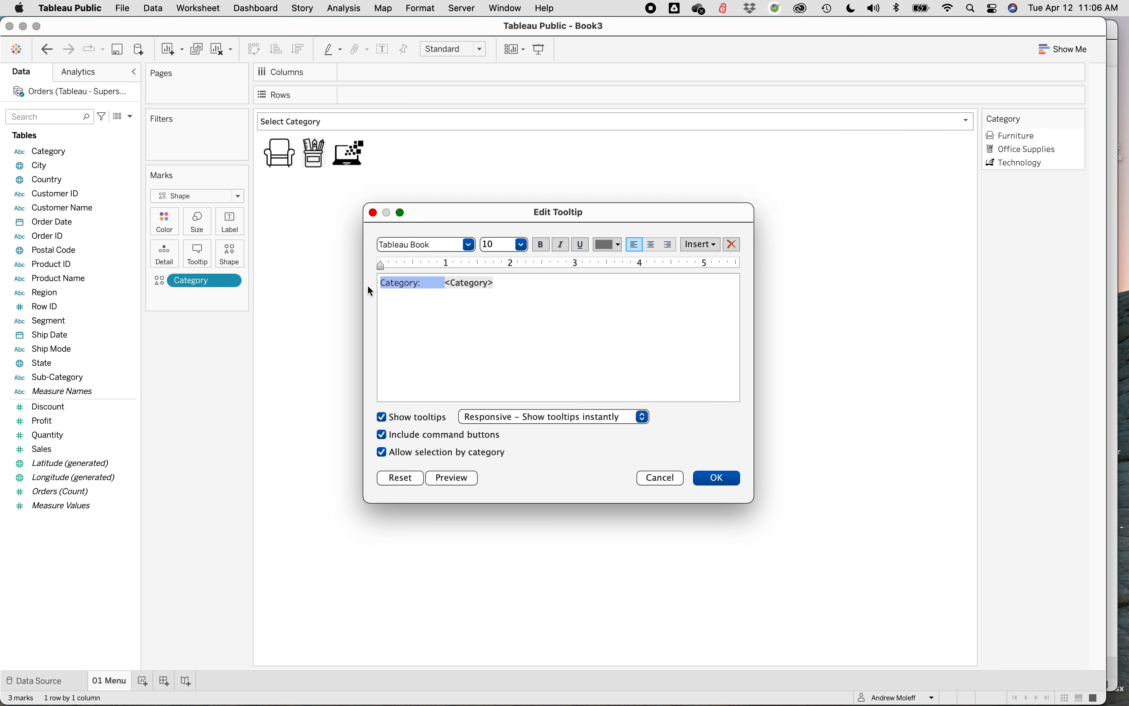
pyautogui.press('BackSpace')
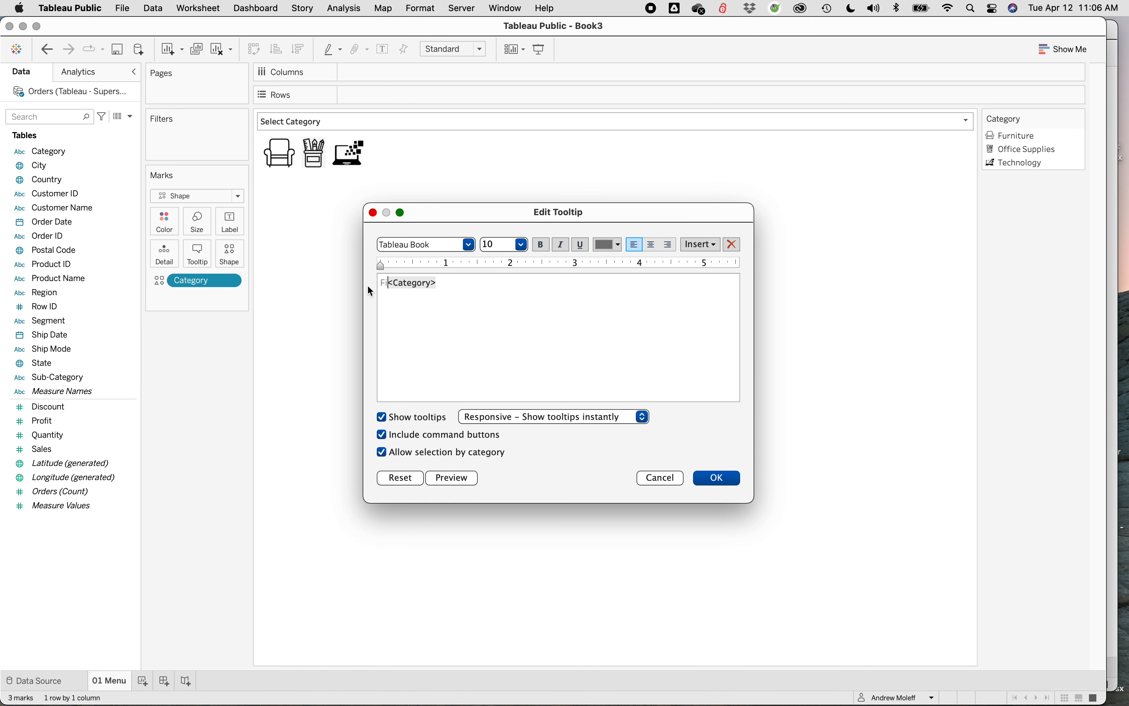
pyautogui.write('Filter ')
pyautogui.write('Dashboar')
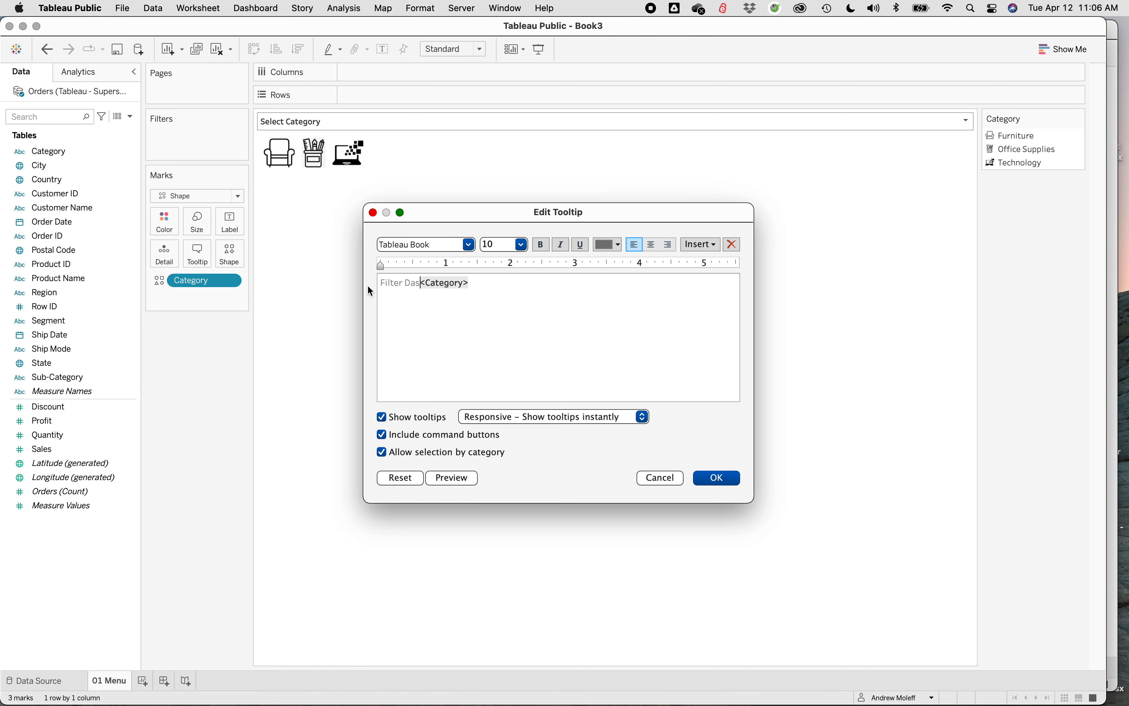
pyautogui.write('d by:')
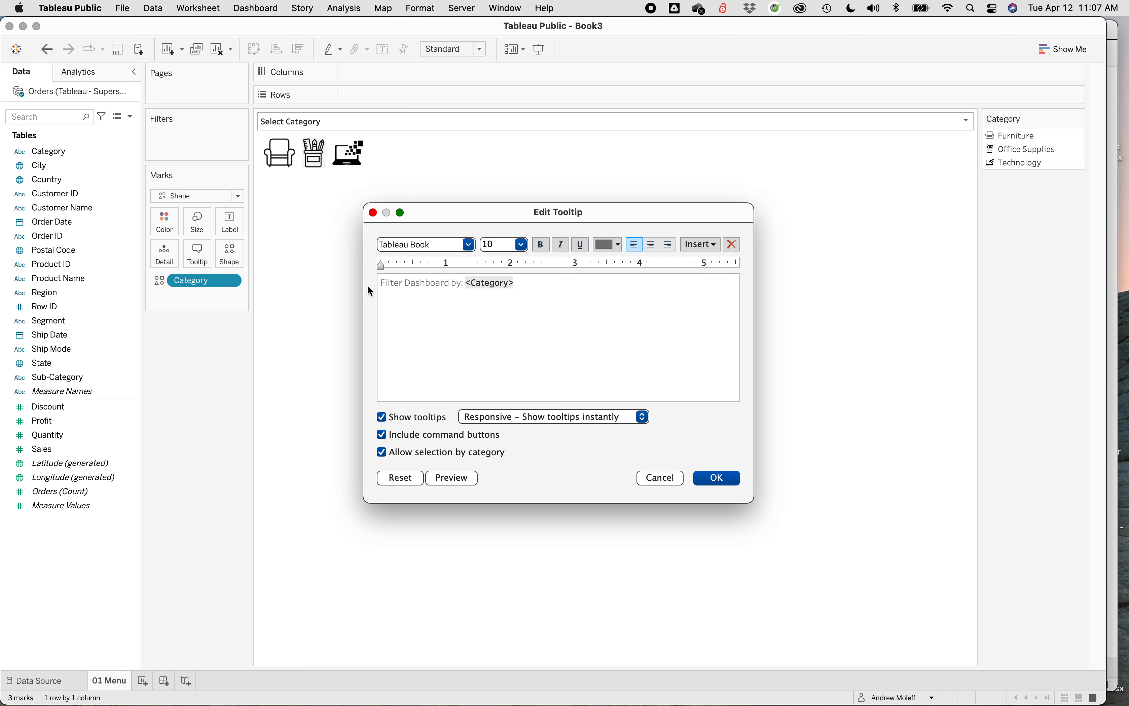
# - Set the whole tooltip text, including the Category placeholder, to the Tableau Medium font
pyautogui.doubleClick(513, 283)
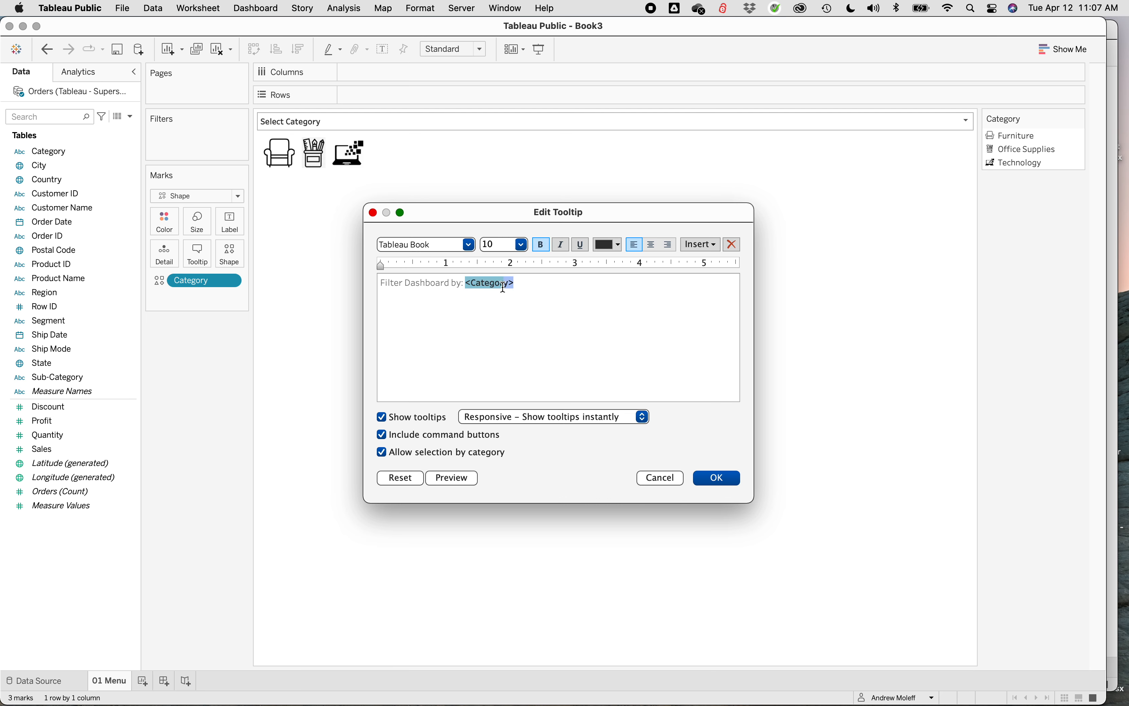
pyautogui.click(512, 284)
pyautogui.moveTo(512, 286); pyautogui.dragTo(487, 284)
pyautogui.click(533, 304)
pyautogui.click(469, 245)
pyautogui.click(432, 277)
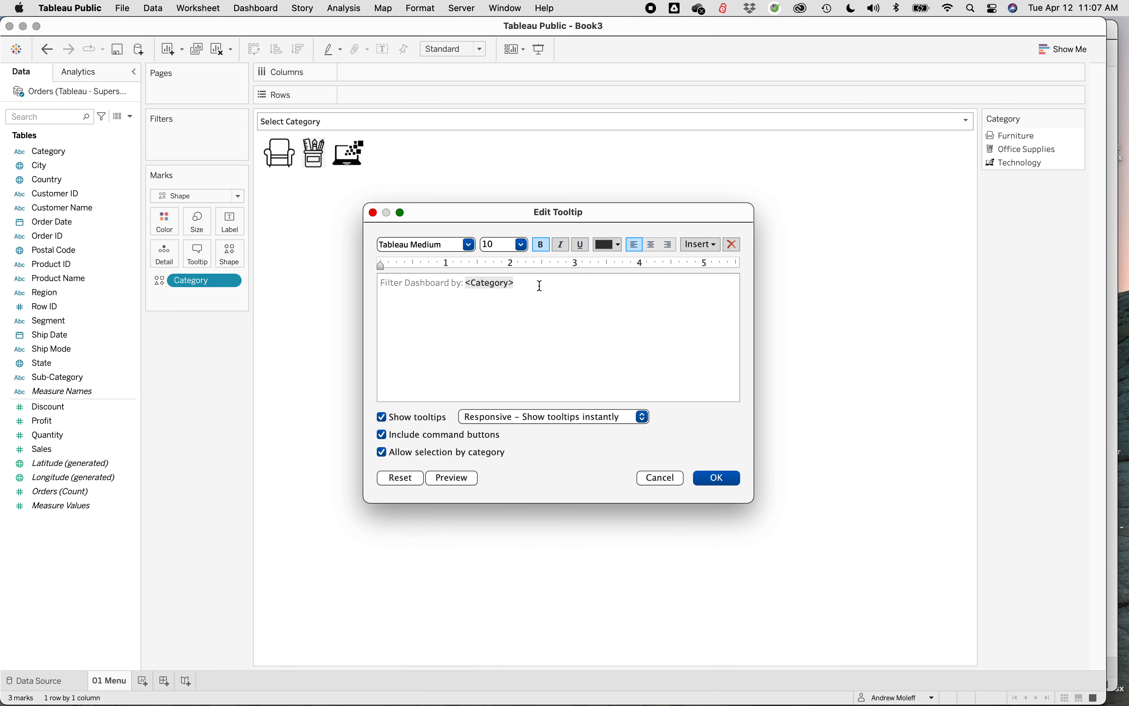
pyautogui.moveTo(538, 284); pyautogui.dragTo(362, 280)
pyautogui.click(469, 245)
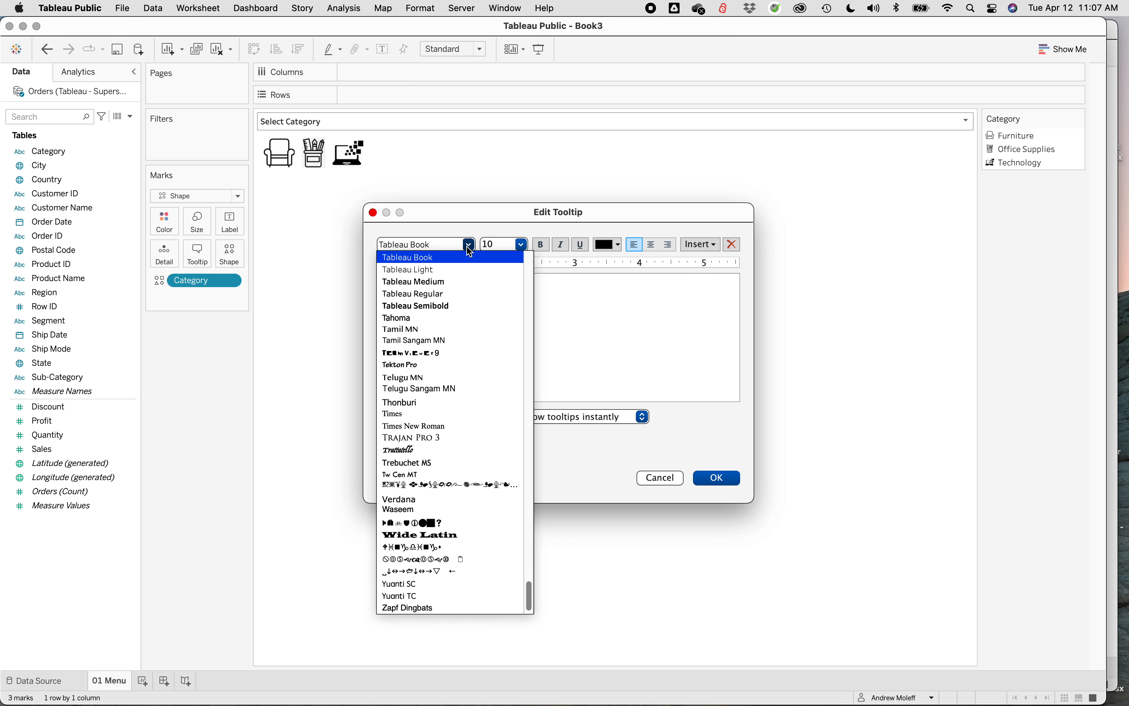
pyautogui.click(430, 280)
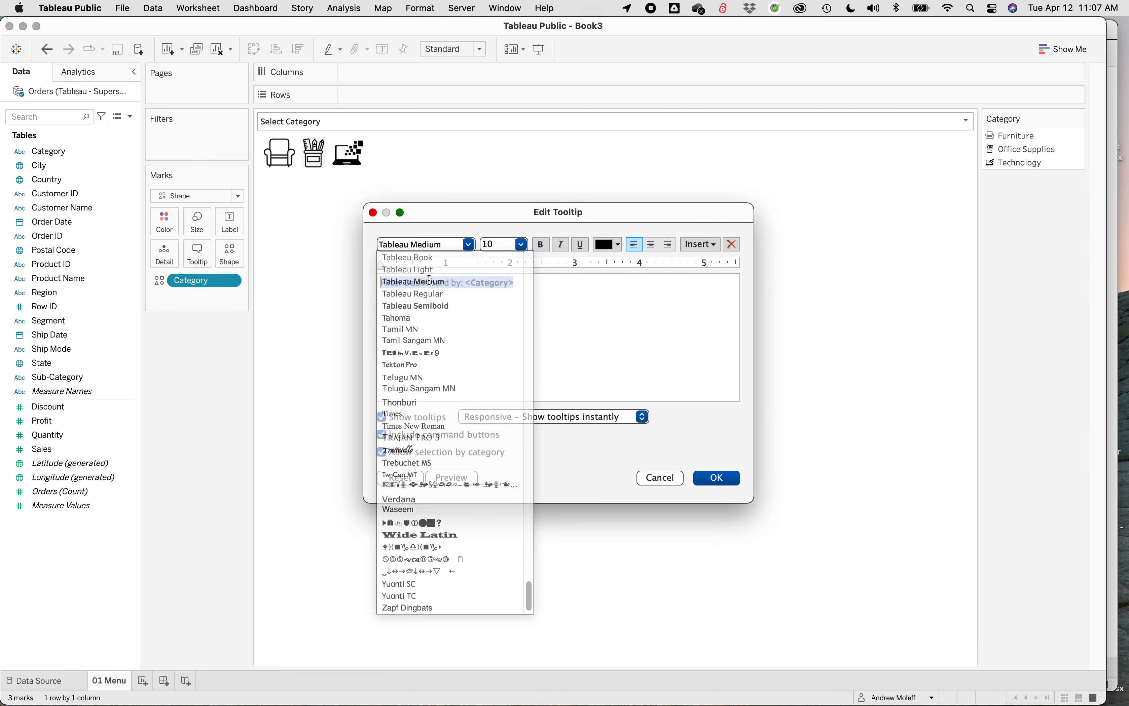
pyautogui.click(619, 330)
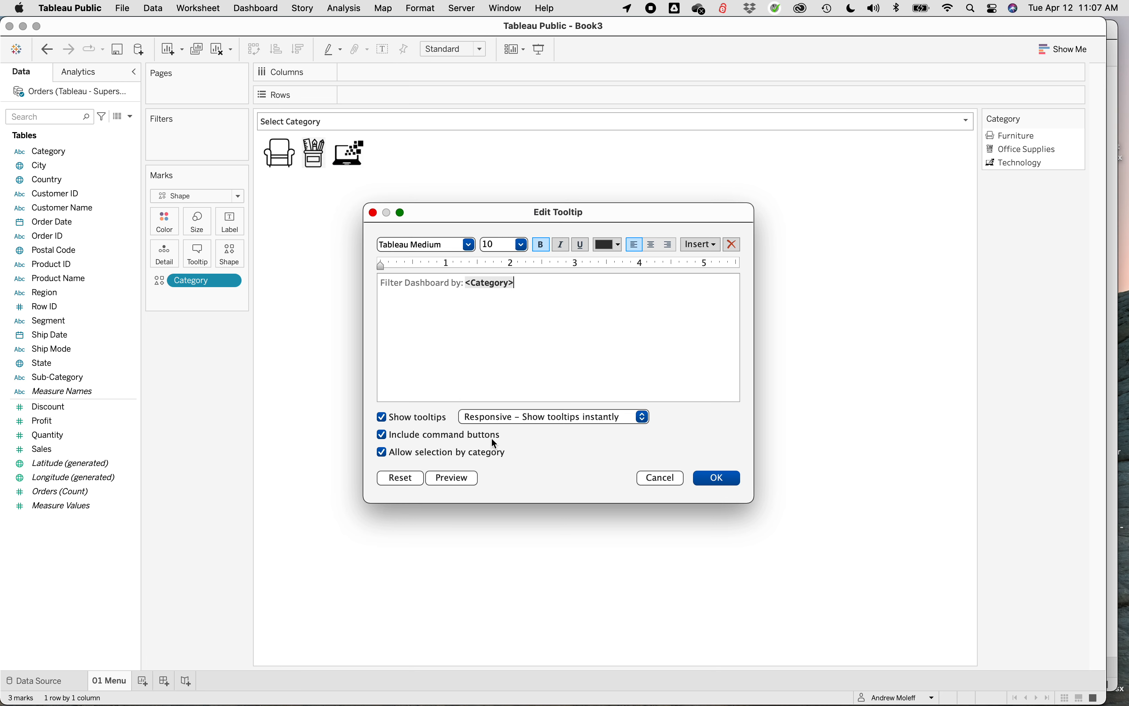
# - Turn off command buttons and selection by category for the tooltip, save it and check it on the armchair icon
pyautogui.click(383, 436)
pyautogui.click(382, 452)
pyautogui.click(722, 484)
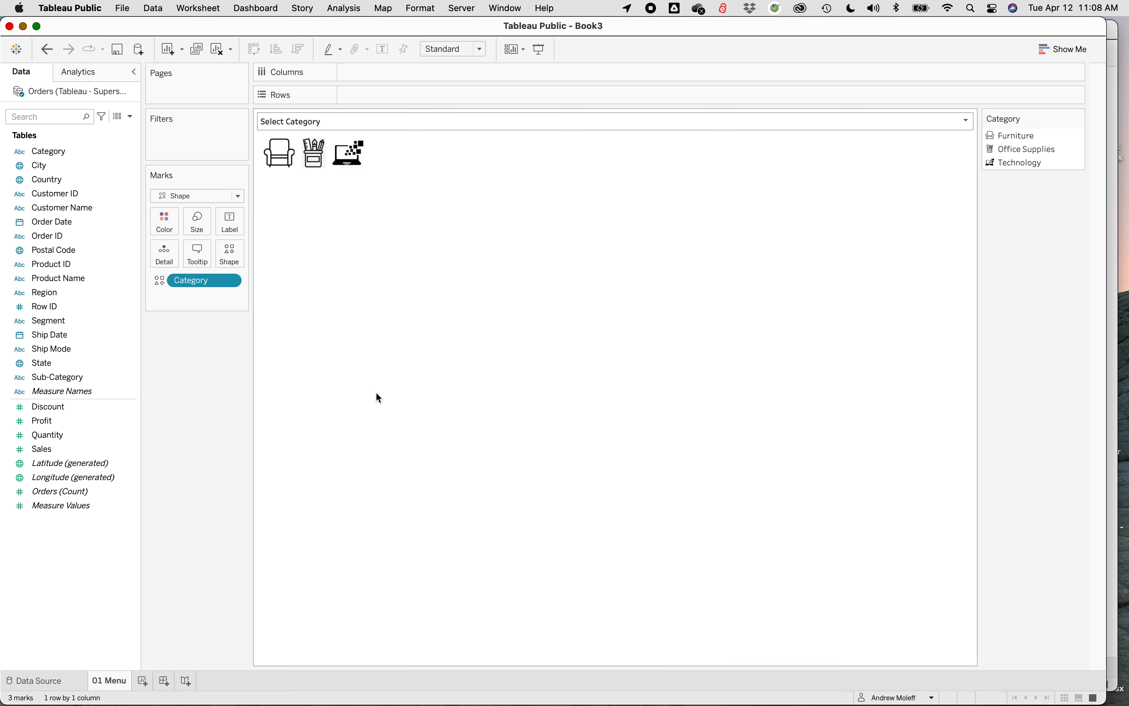
pyautogui.moveTo(279, 157)
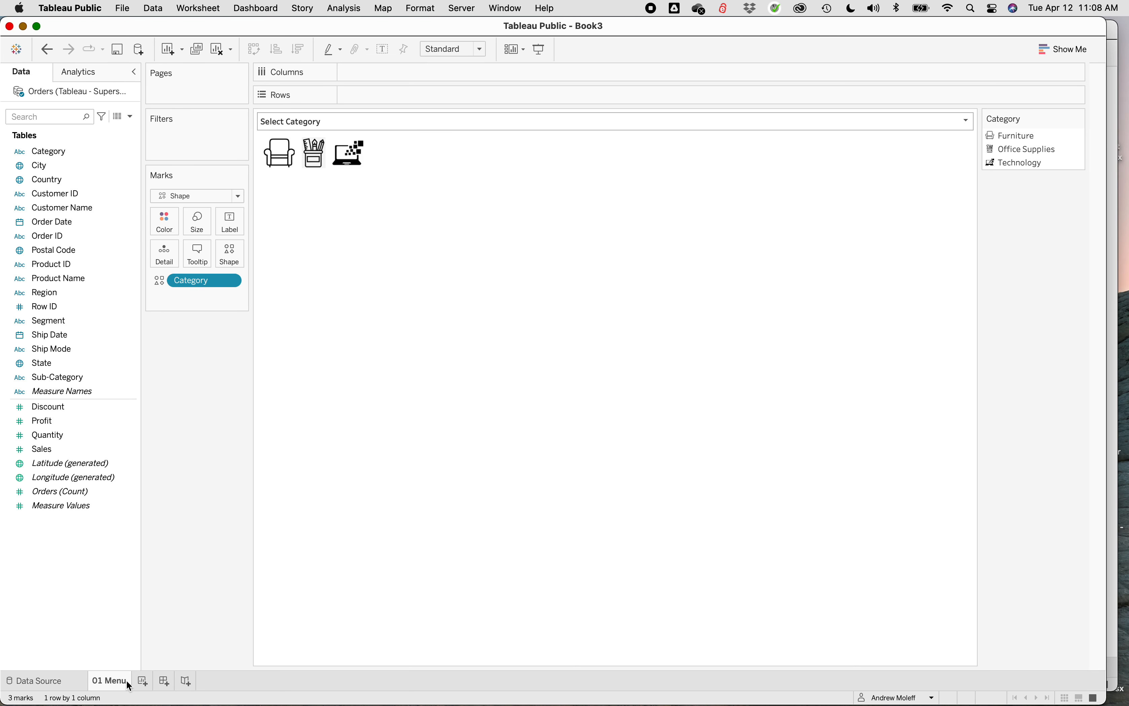
# - Add a new worksheet and rename it 02 Ban
pyautogui.click(143, 681)
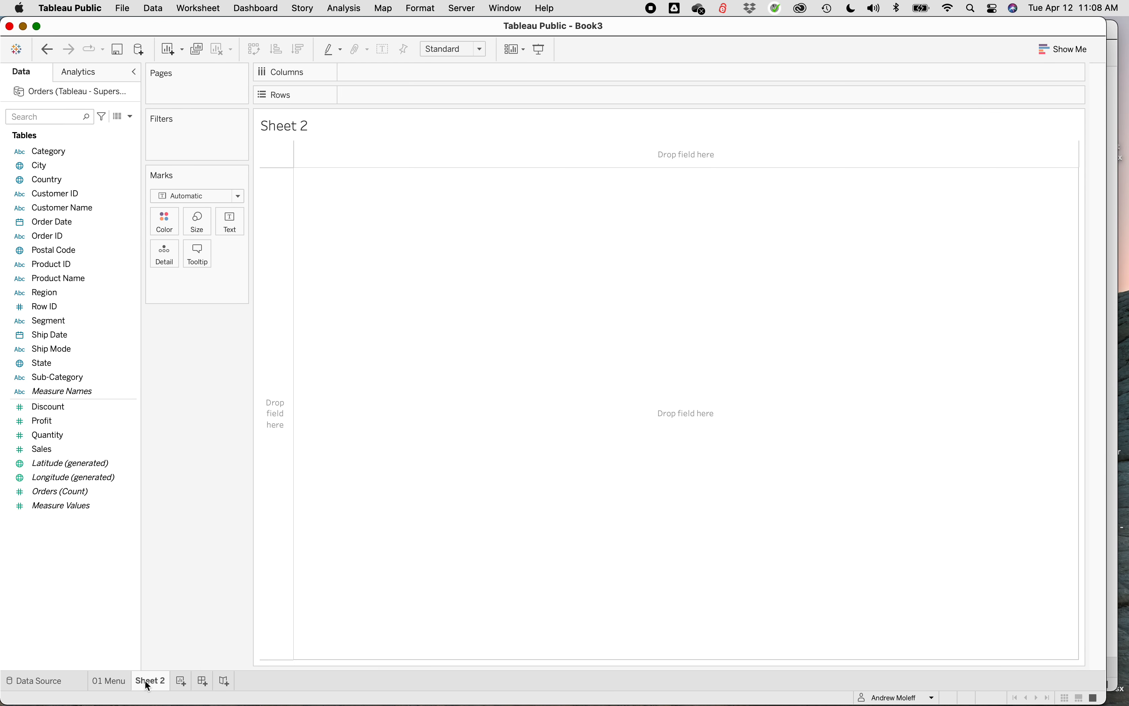
pyautogui.rightClick(146, 681)
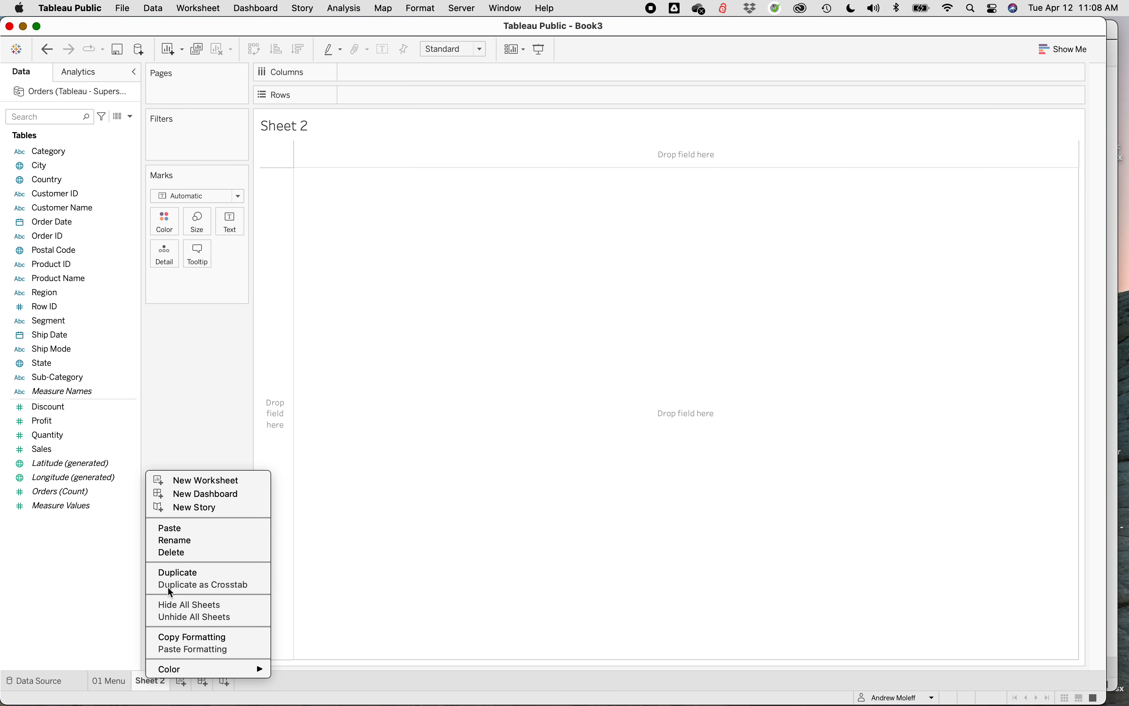
pyautogui.click(179, 541)
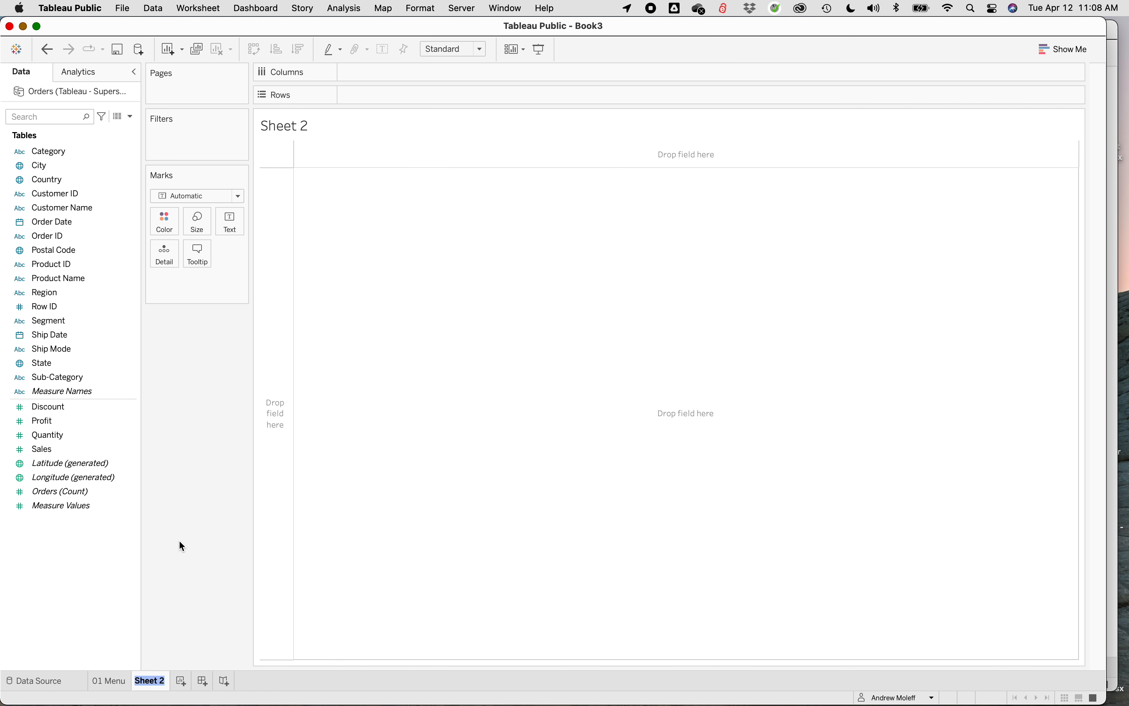
pyautogui.write('02 Ban')
pyautogui.press('Return')
# - Review the summary banner in the Executive Dashboard 2022 workbook, and return to Book3
pyautogui.click(1116, 234)
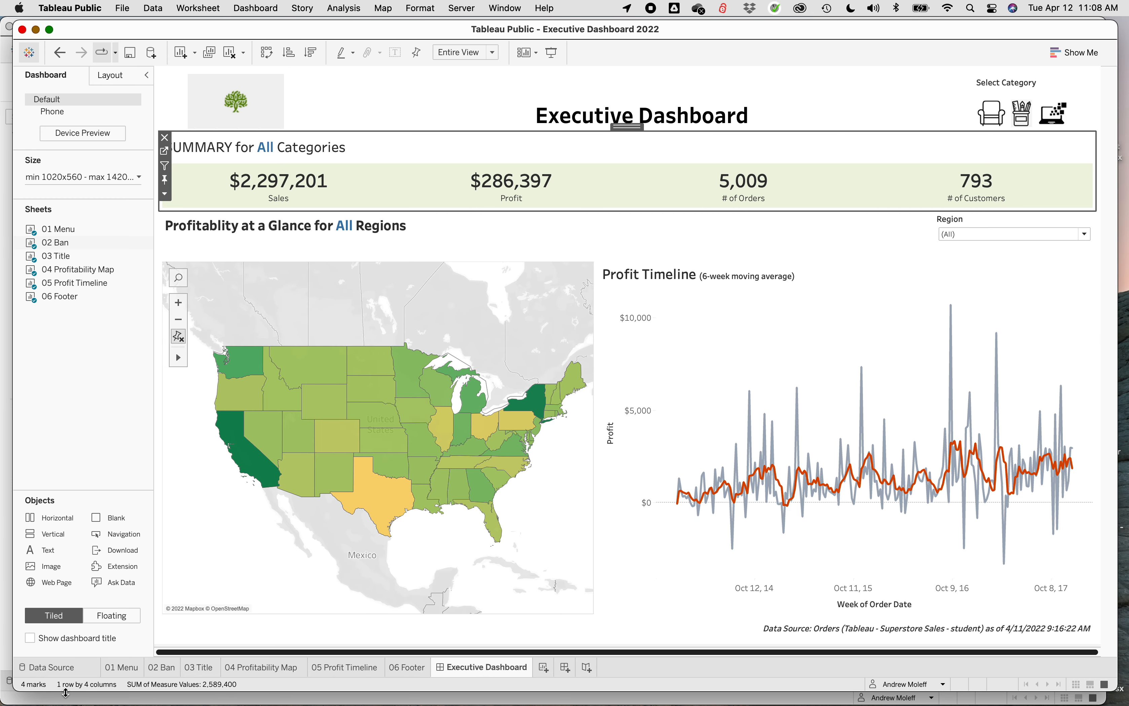
pyautogui.click(45, 701)
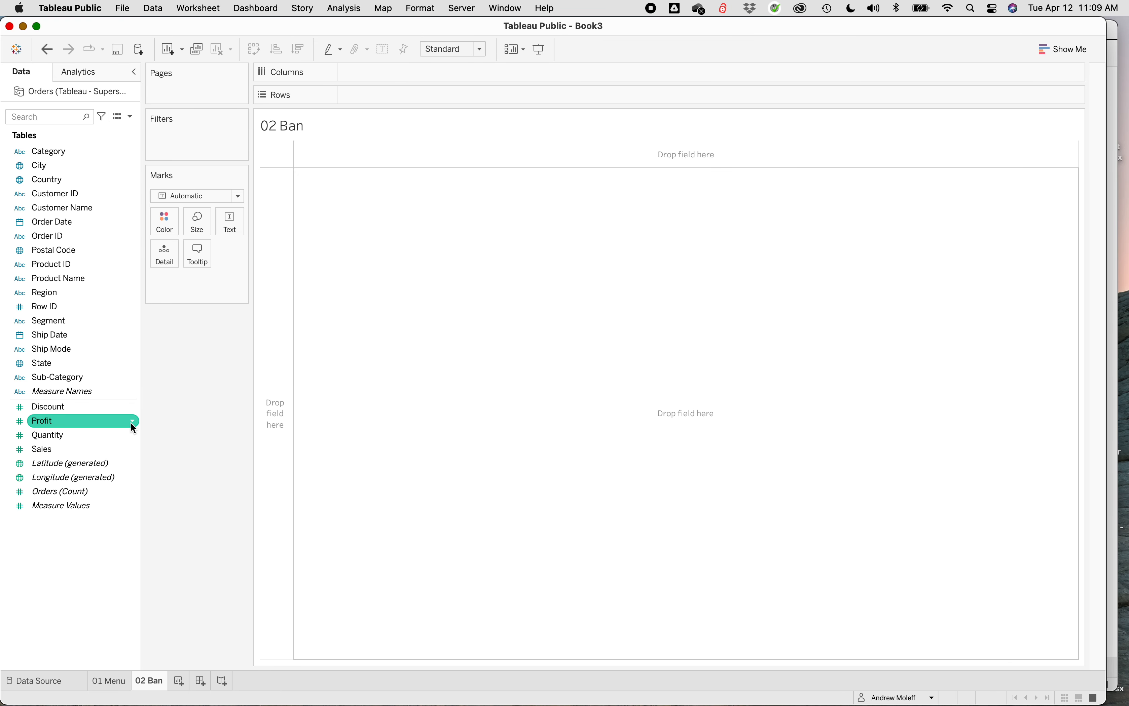
# - Set the Profit field's default number format to Currency (Custom) with 0 decimal places
pyautogui.click(132, 422)
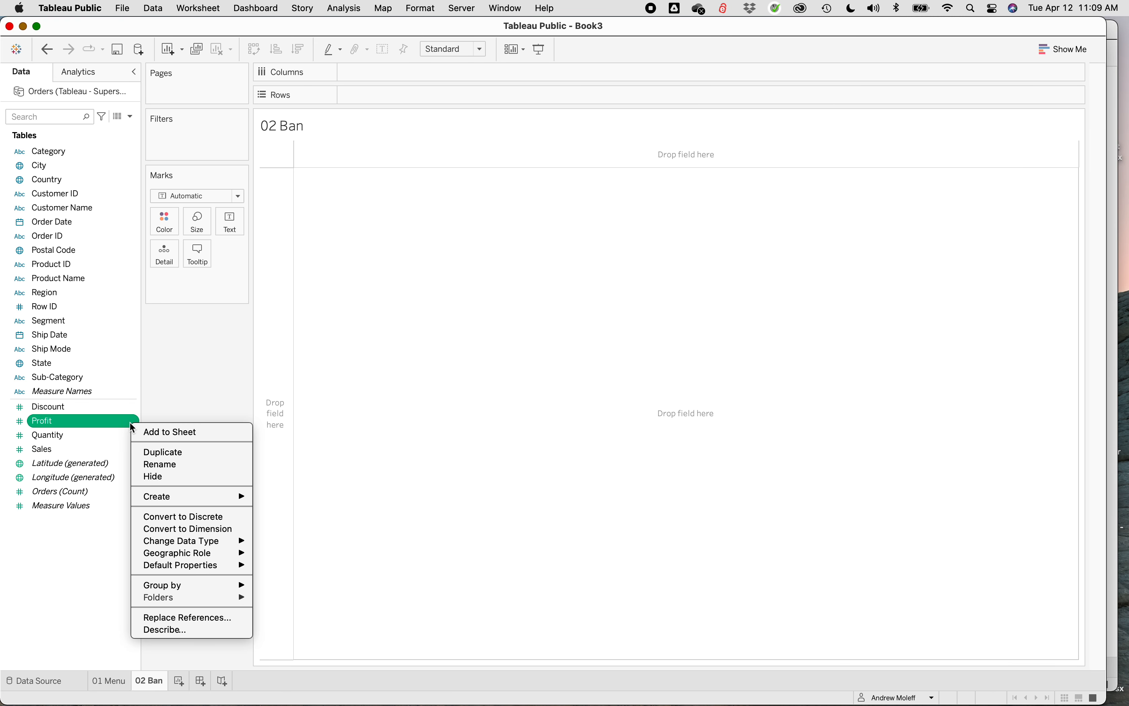
pyautogui.moveTo(162, 503)
pyautogui.moveTo(172, 572)
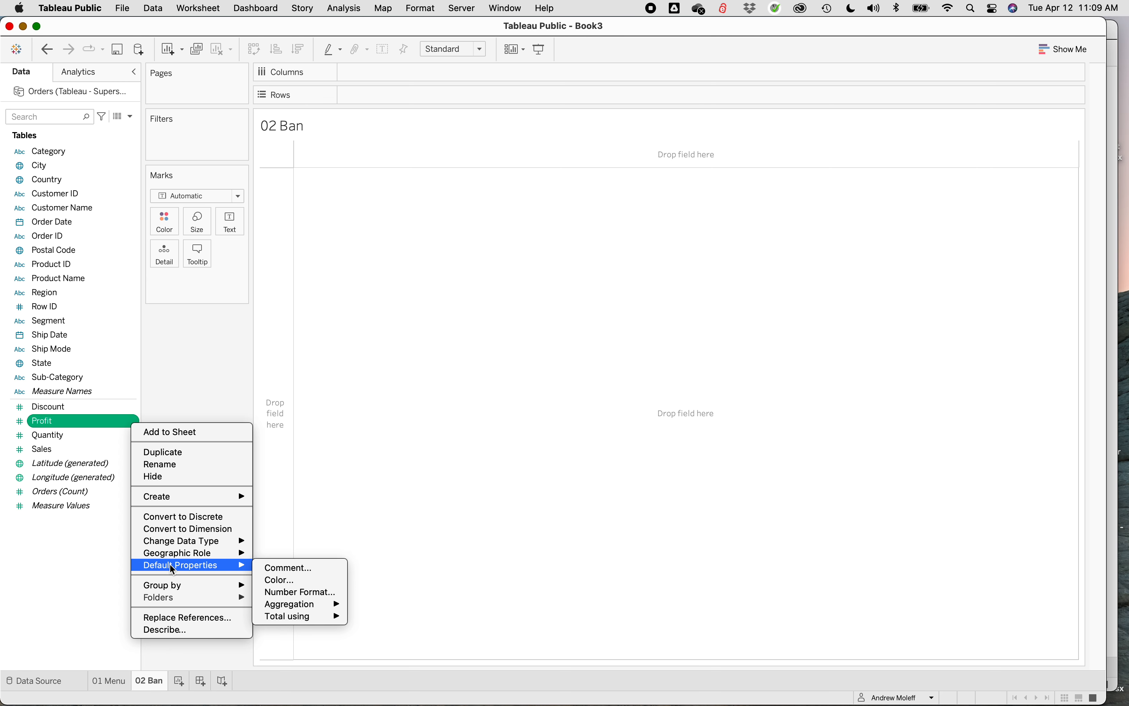
pyautogui.click(289, 595)
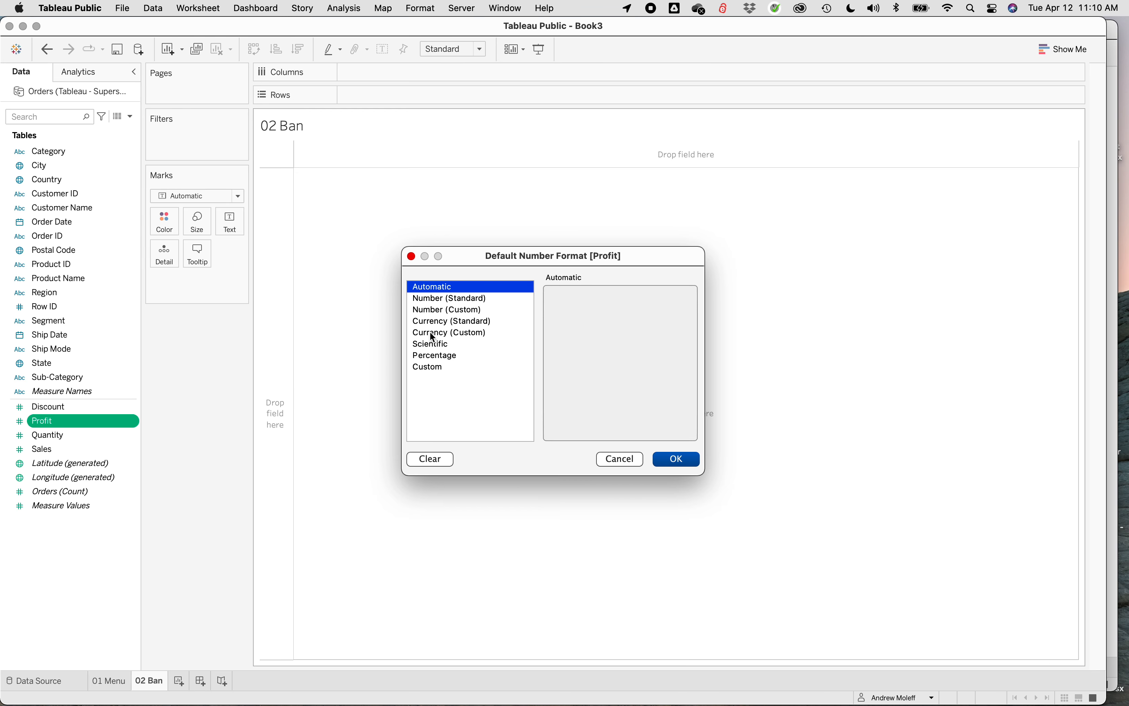
pyautogui.click(459, 335)
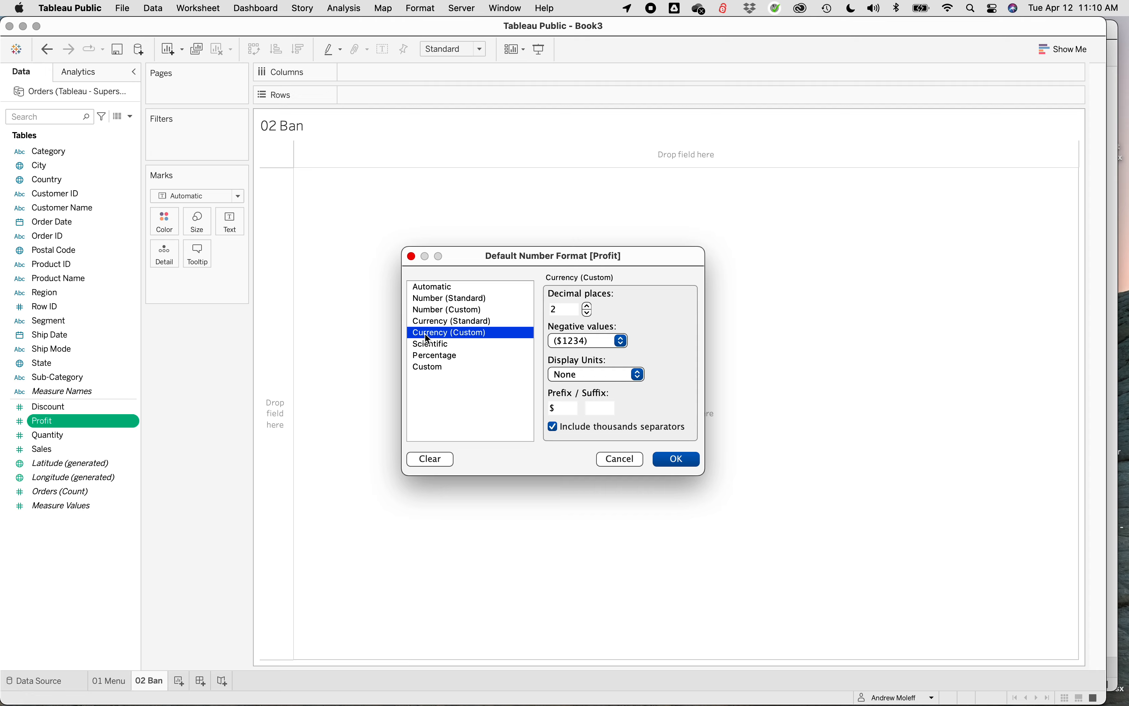
pyautogui.click(588, 314)
pyautogui.click(589, 313)
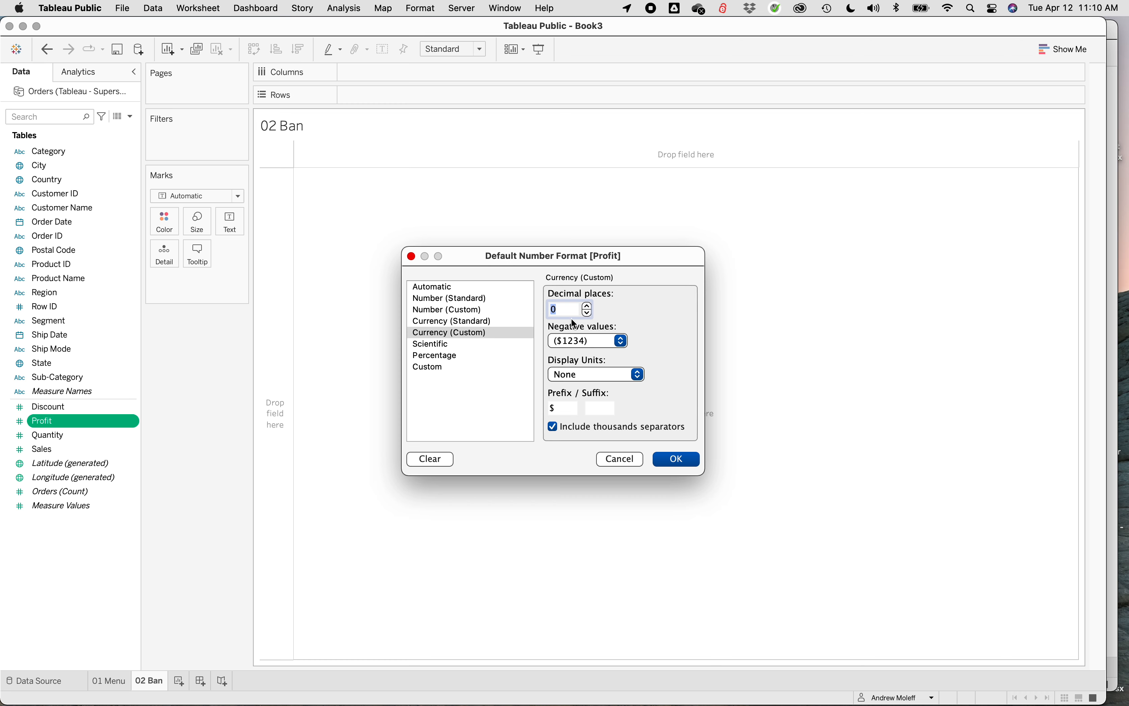
pyautogui.click(678, 459)
pyautogui.click(61, 422)
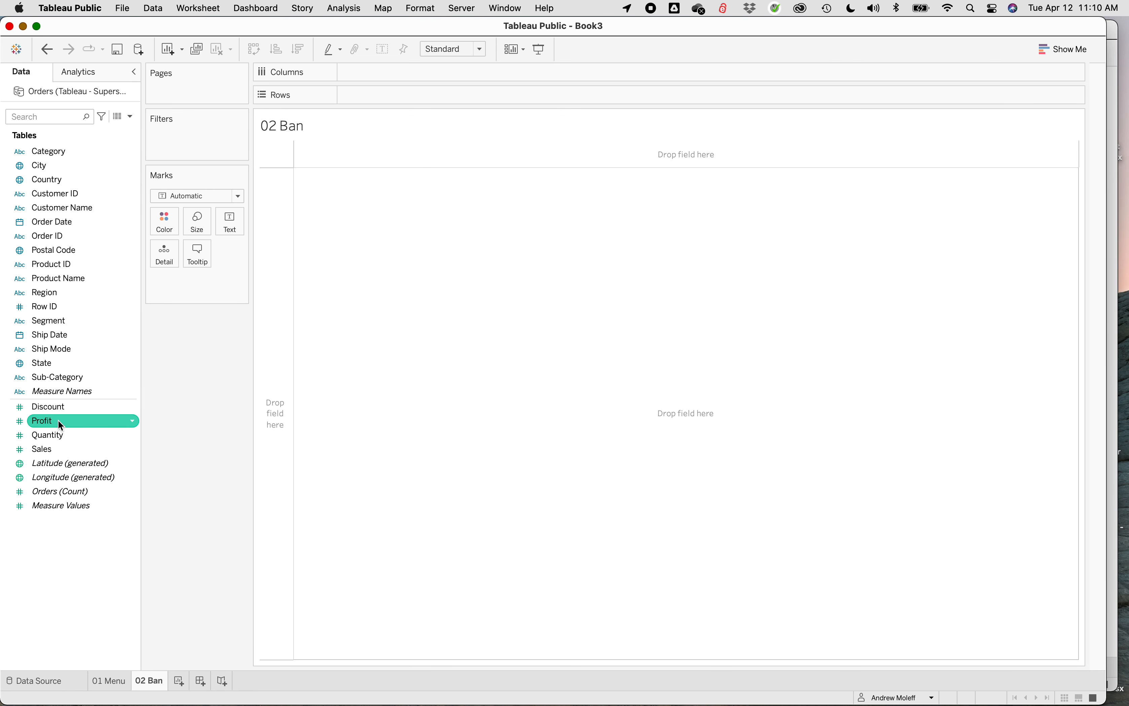
pyautogui.click(66, 449)
pyautogui.click(60, 417)
pyautogui.click(52, 451)
pyautogui.click(48, 420)
# - Set the Sales field's default number format to Currency (Custom) with 0 decimal places
pyautogui.click(65, 450)
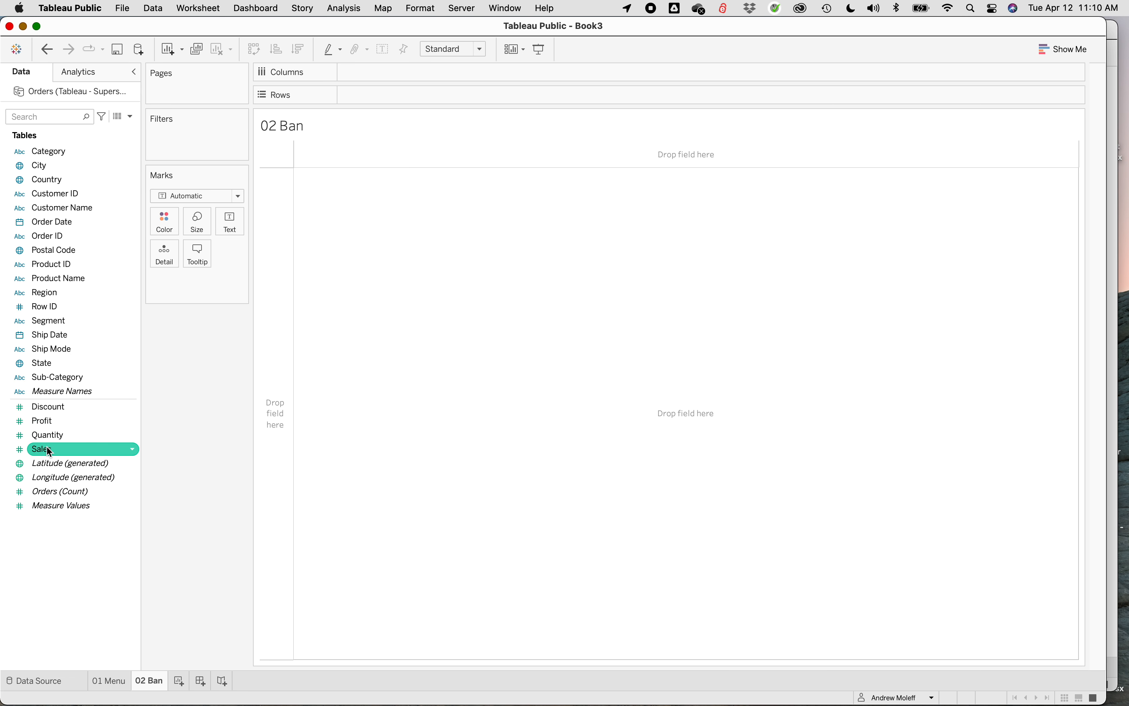
pyautogui.click(133, 449)
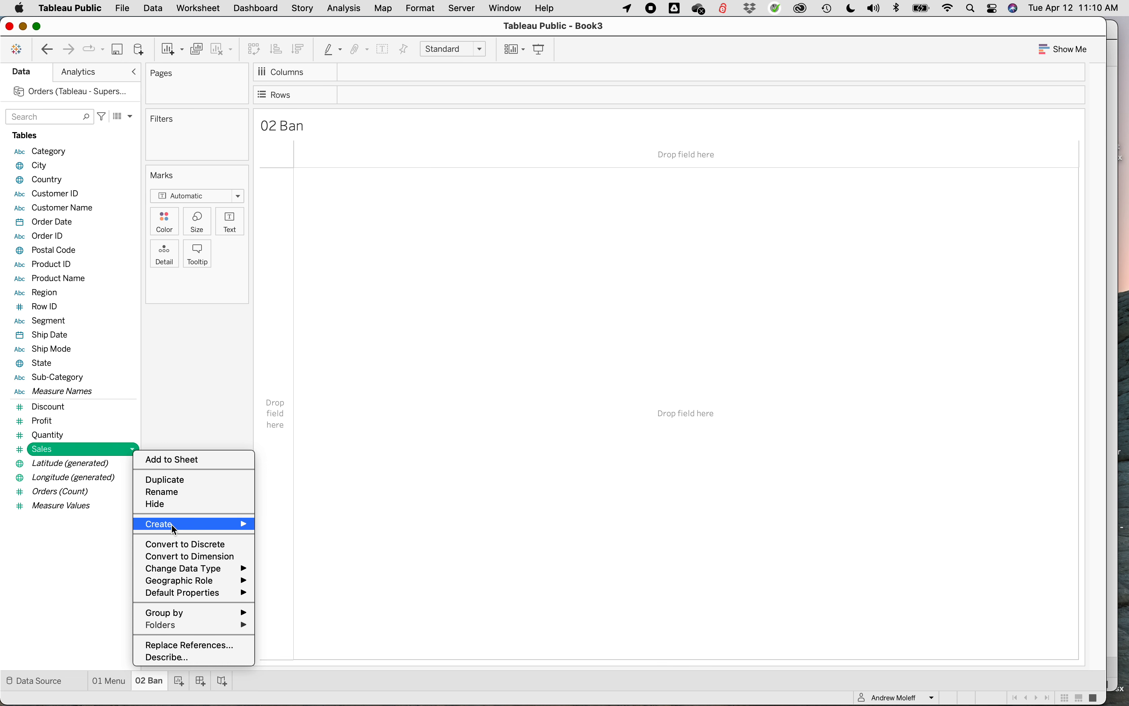
pyautogui.moveTo(180, 601)
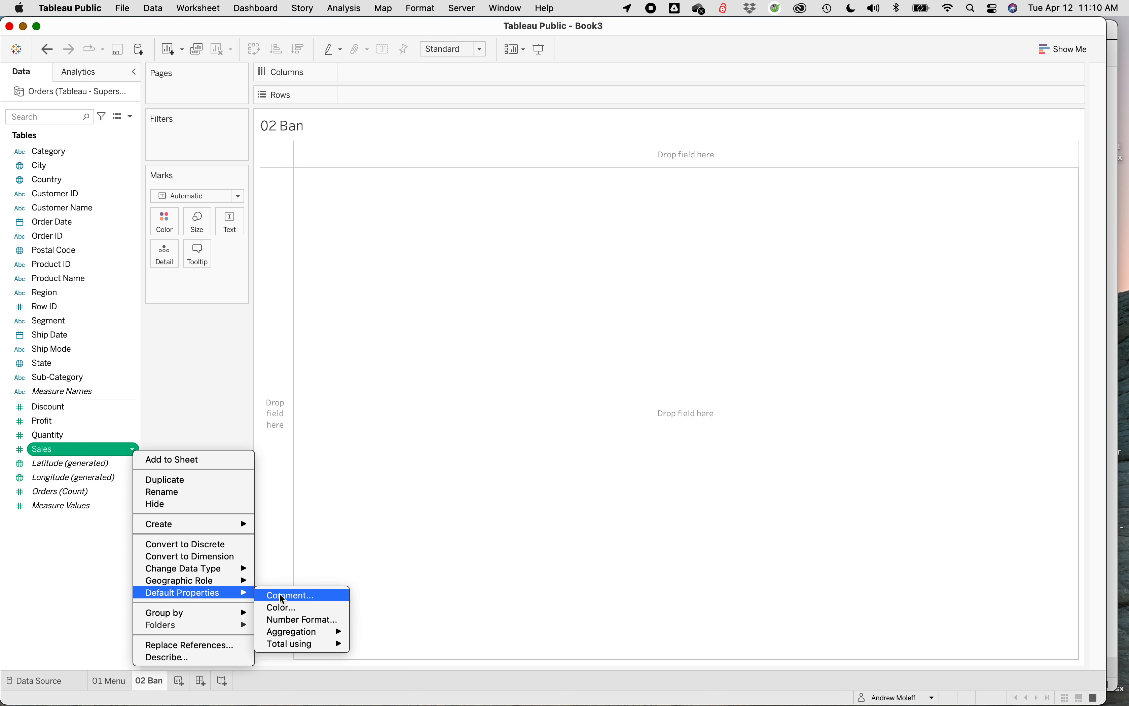
pyautogui.click(285, 621)
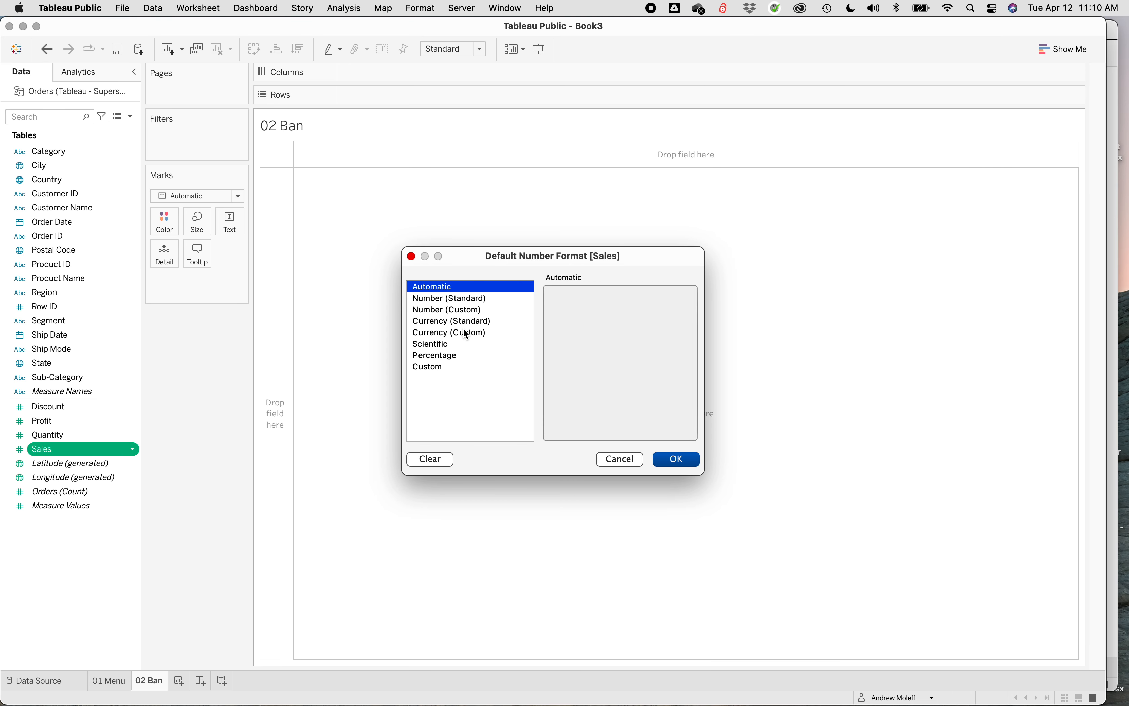
pyautogui.click(430, 334)
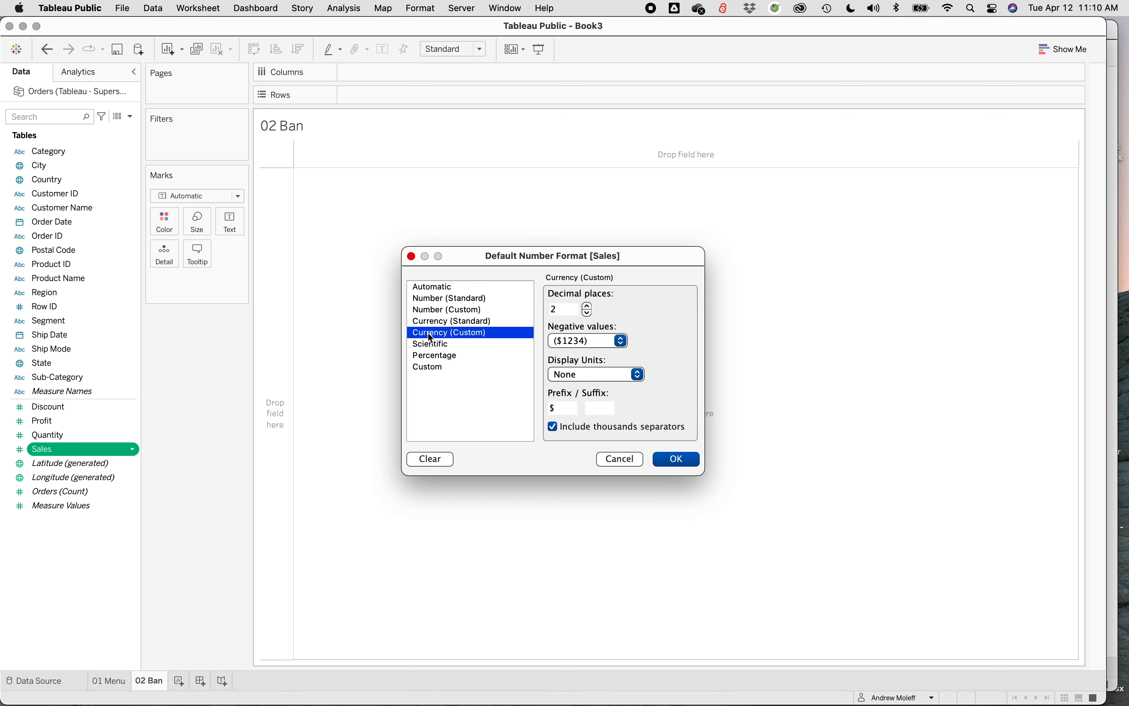
pyautogui.click(587, 316)
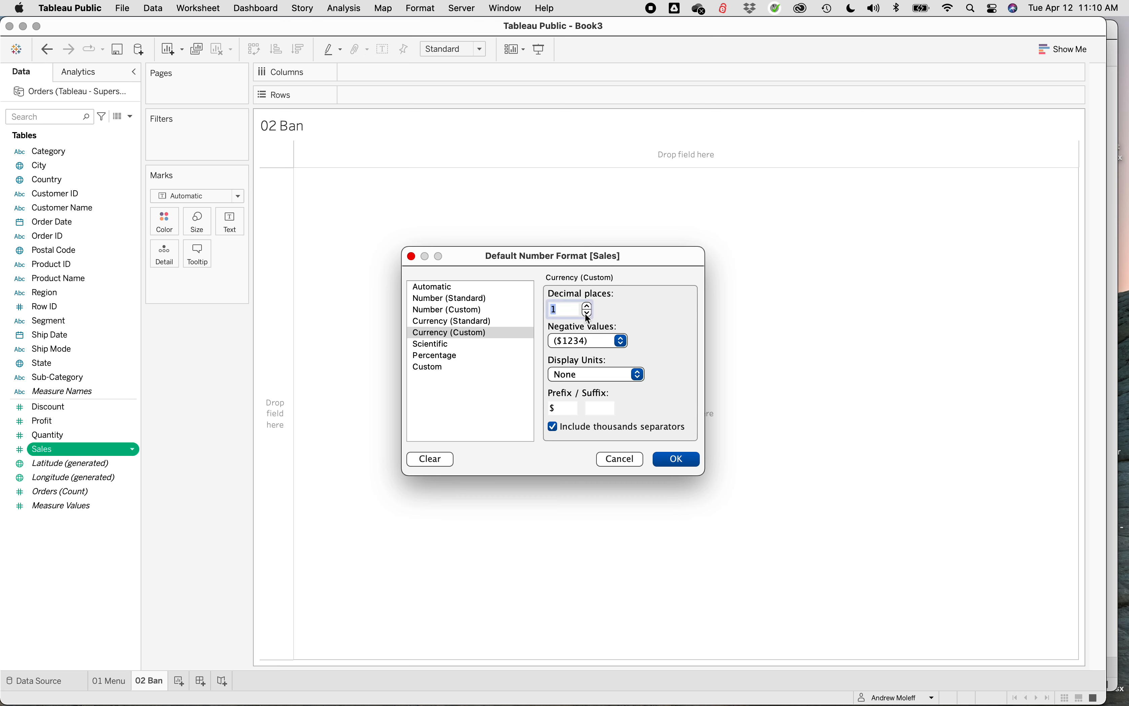
pyautogui.click(588, 318)
pyautogui.click(678, 460)
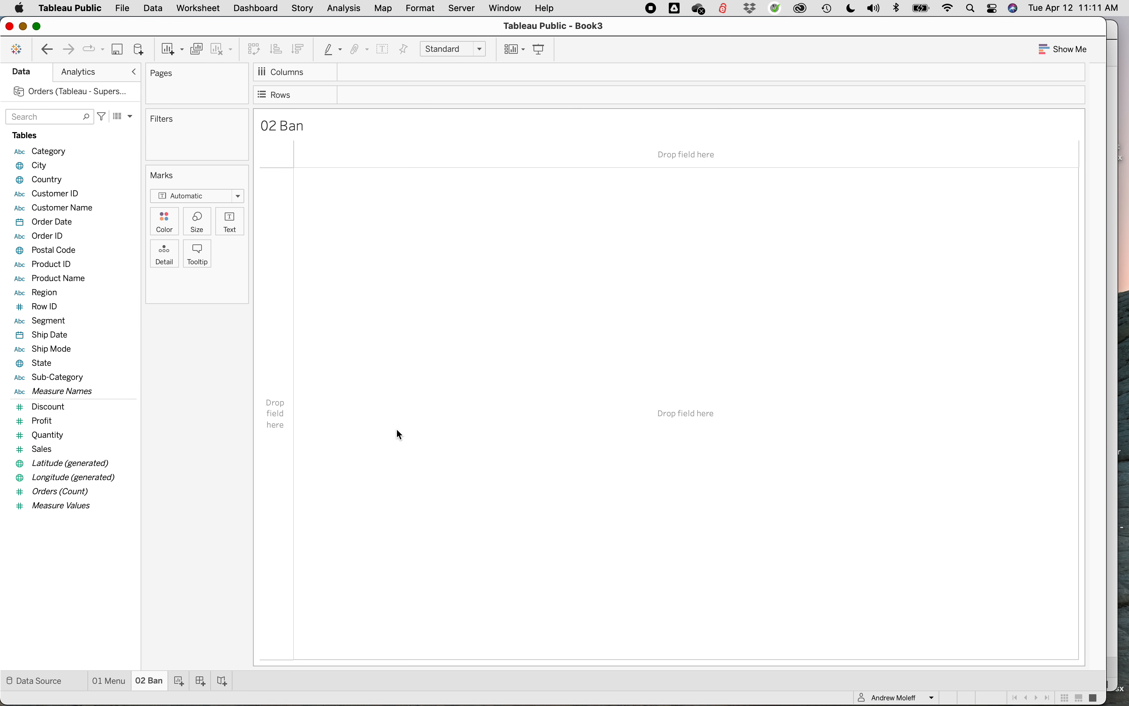
# - Show total Sales as text on the 02 Ban sheet and add Profit to the view as a second measure
pyautogui.click(71, 450)
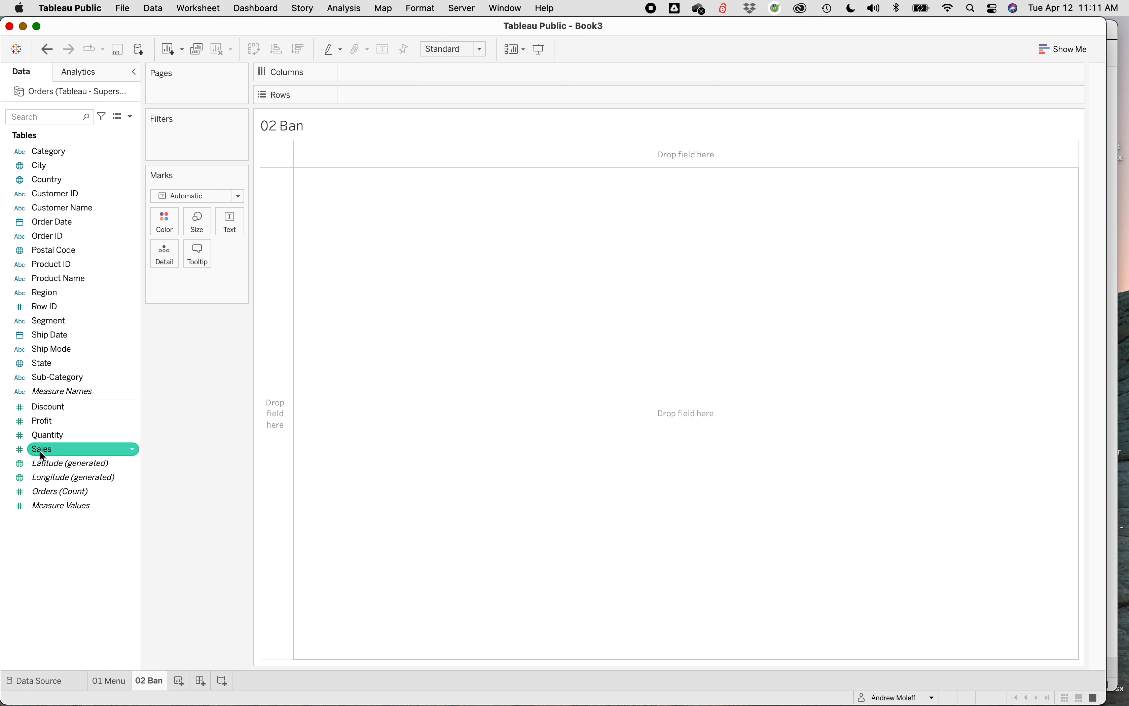
pyautogui.moveTo(39, 451); pyautogui.dragTo(226, 220)
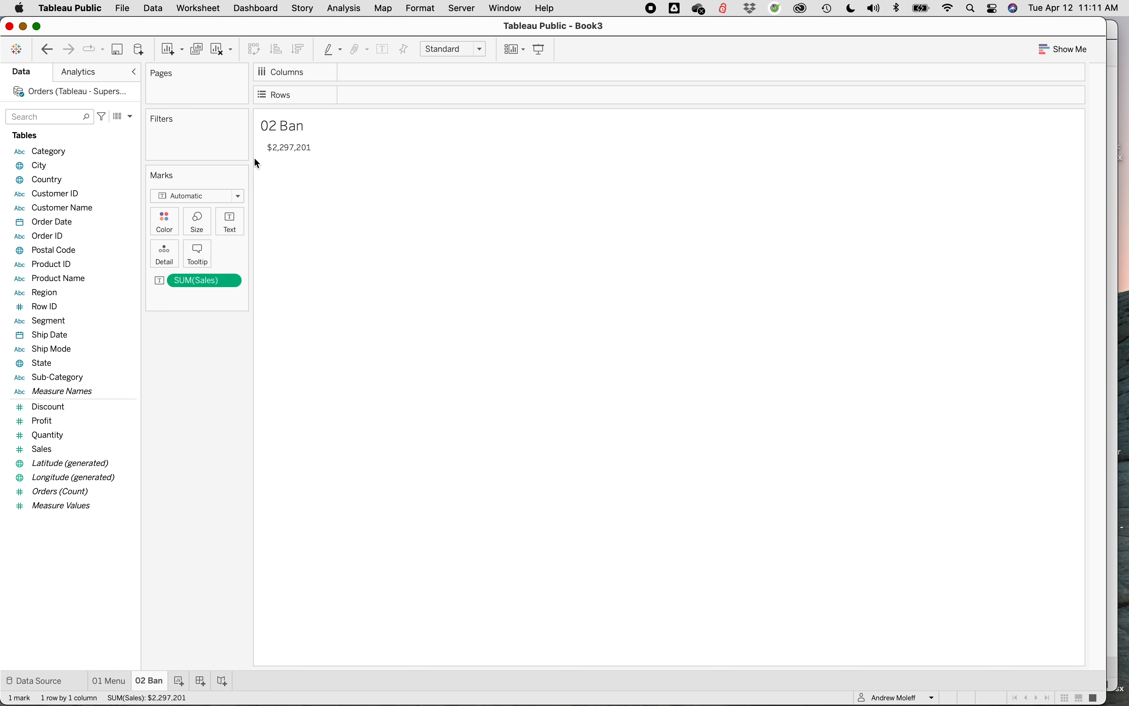
pyautogui.moveTo(292, 154)
pyautogui.doubleClick(47, 418)
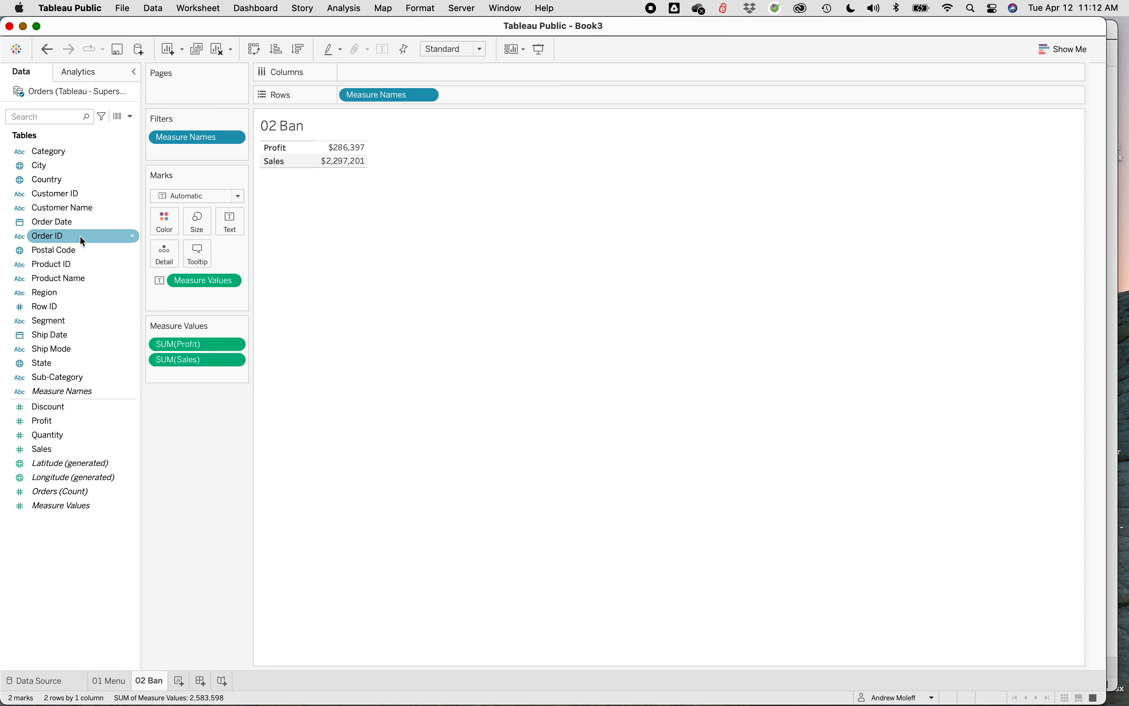
pyautogui.click(133, 239)
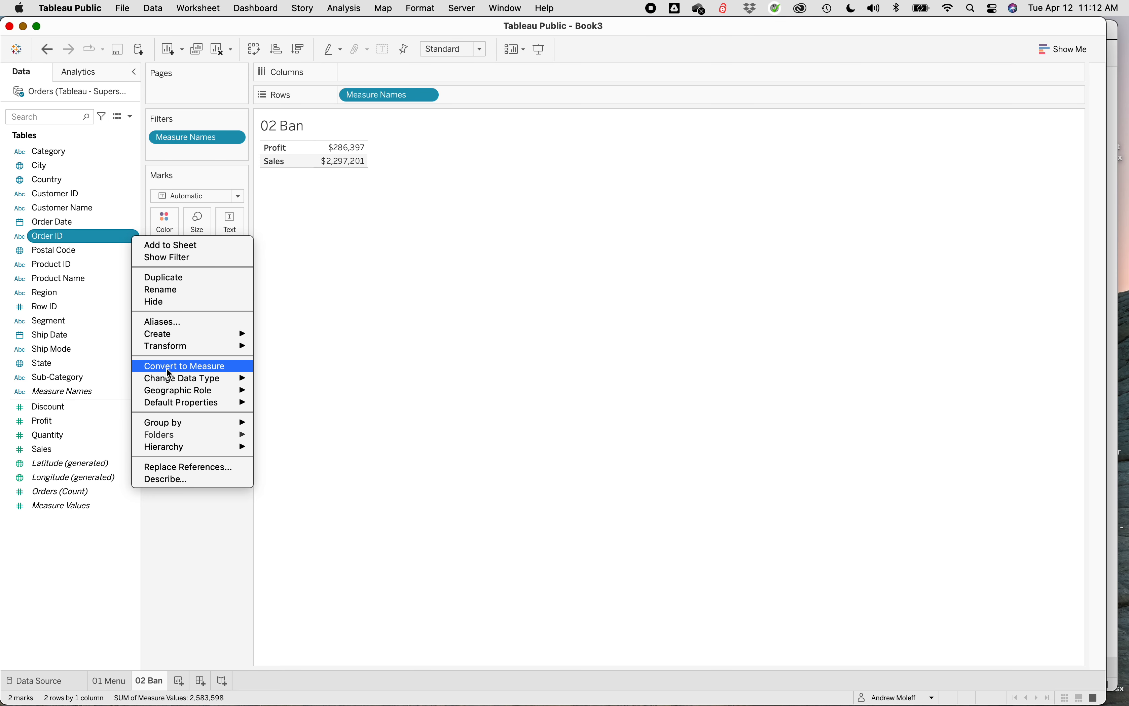
pyautogui.click(178, 558)
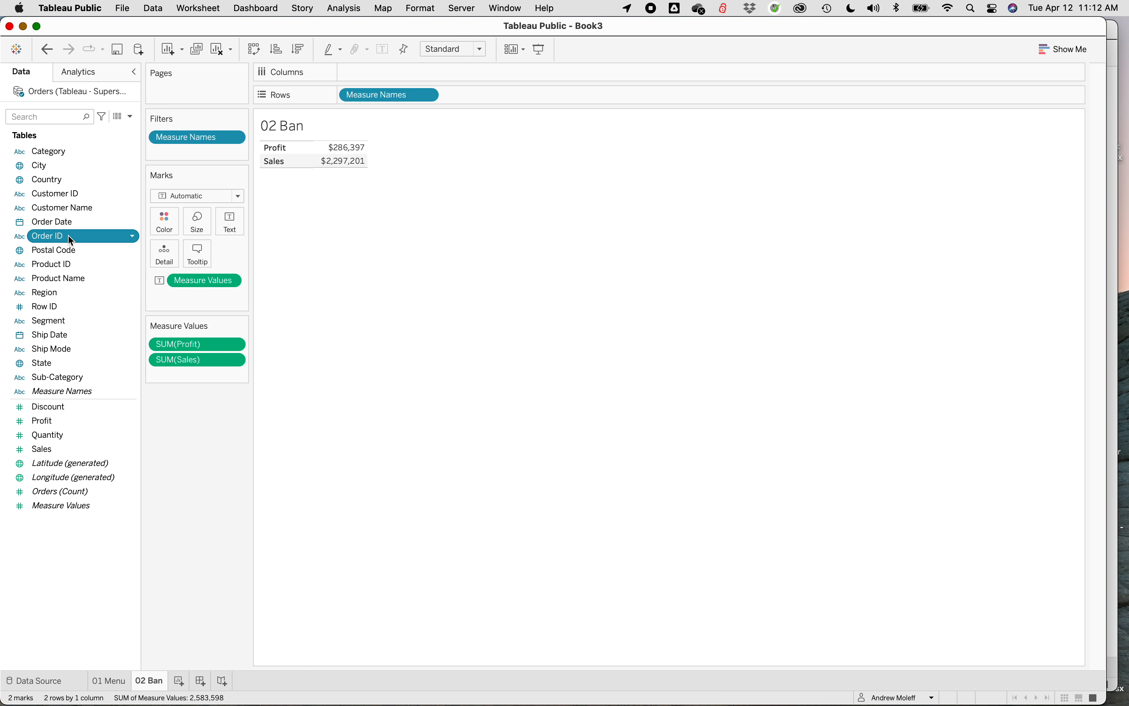
pyautogui.moveTo(67, 235); pyautogui.dragTo(192, 306)
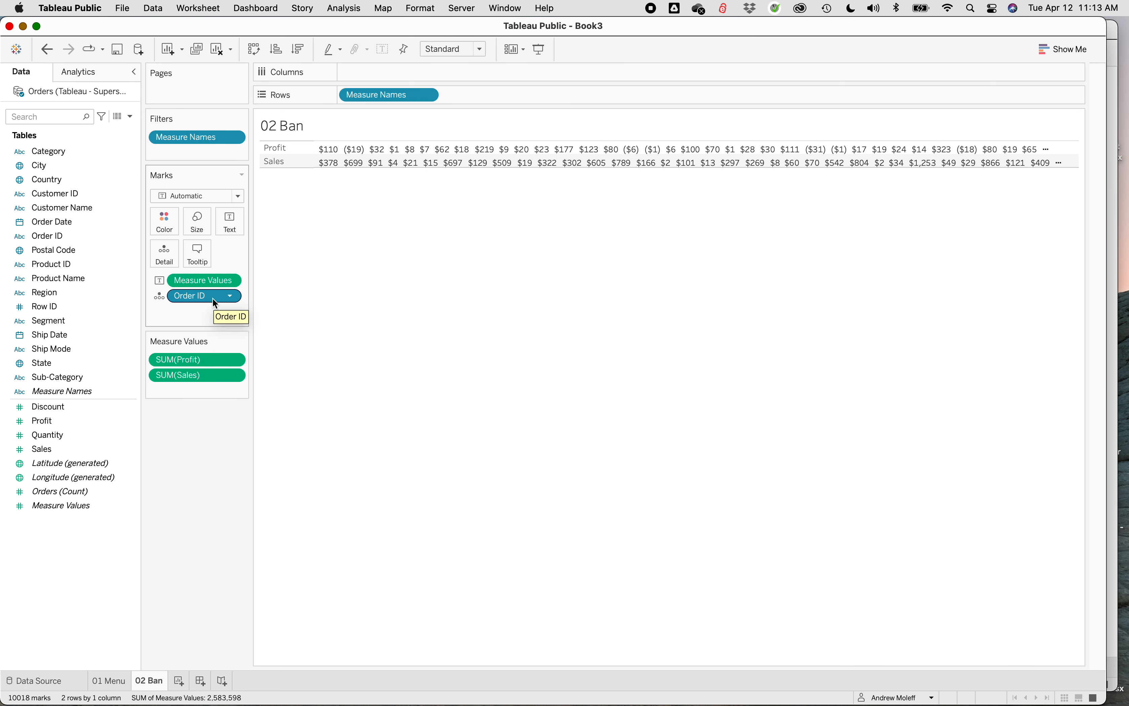
pyautogui.moveTo(208, 297); pyautogui.dragTo(218, 510)
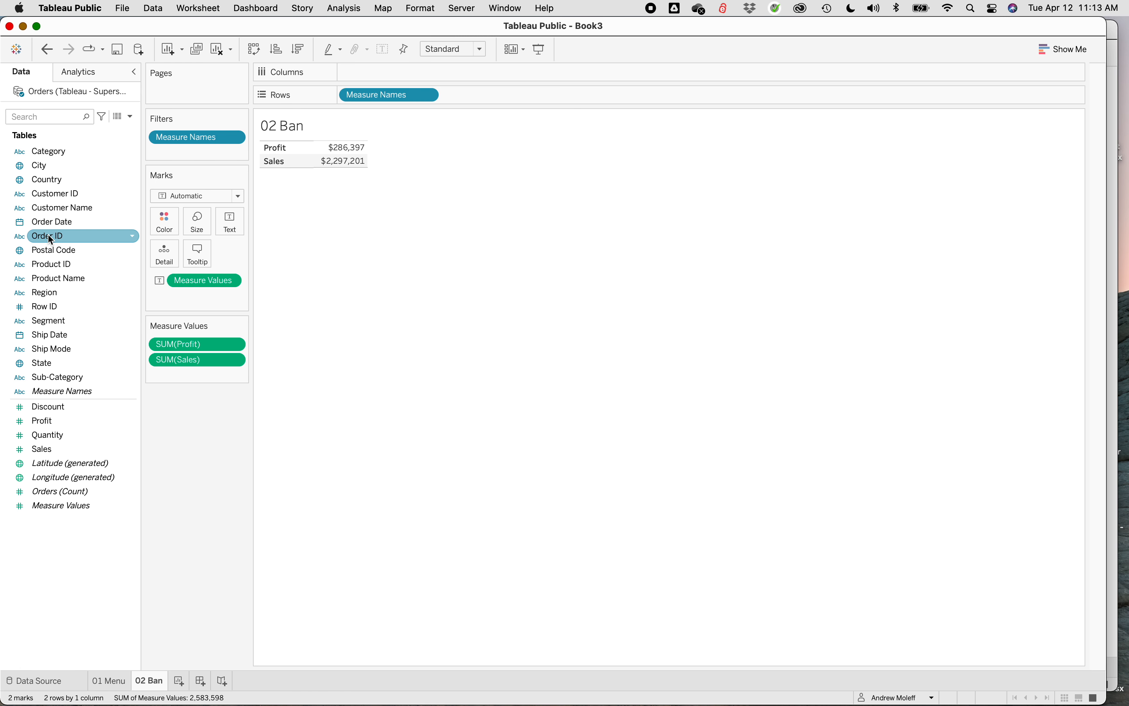
# - Add Order ID to the marks, aggregate it as Count (Distinct), and place it last among the Measure Values
pyautogui.moveTo(50, 237); pyautogui.dragTo(176, 299)
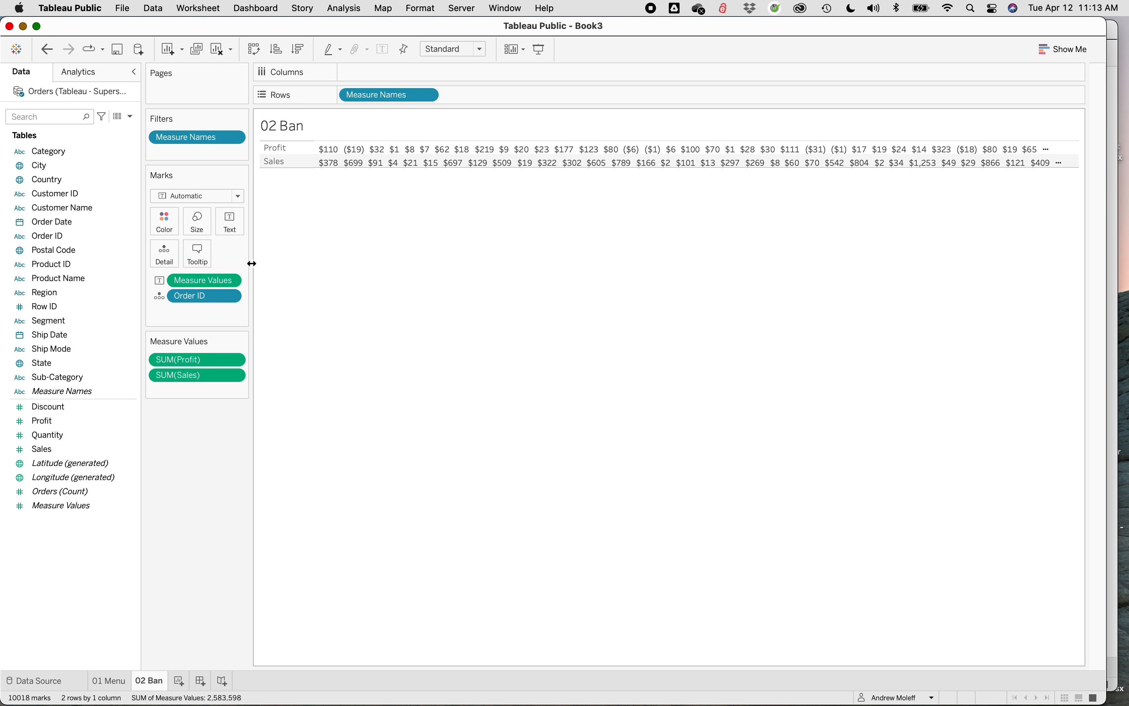
pyautogui.click(230, 297)
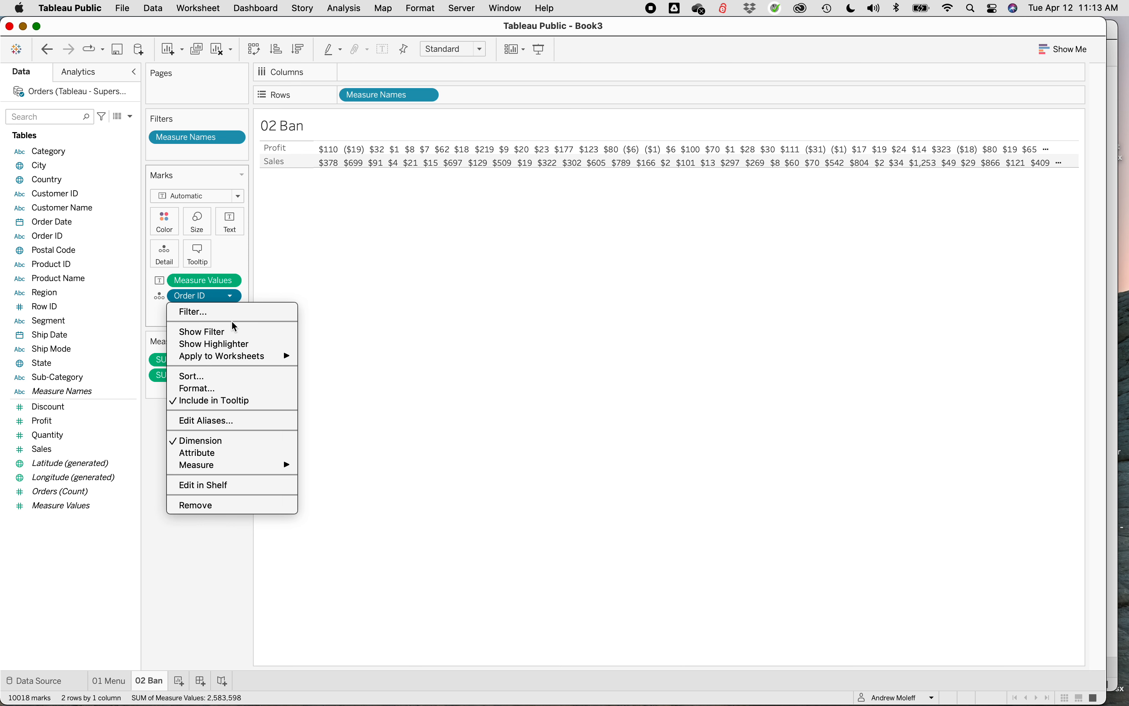
pyautogui.moveTo(216, 470)
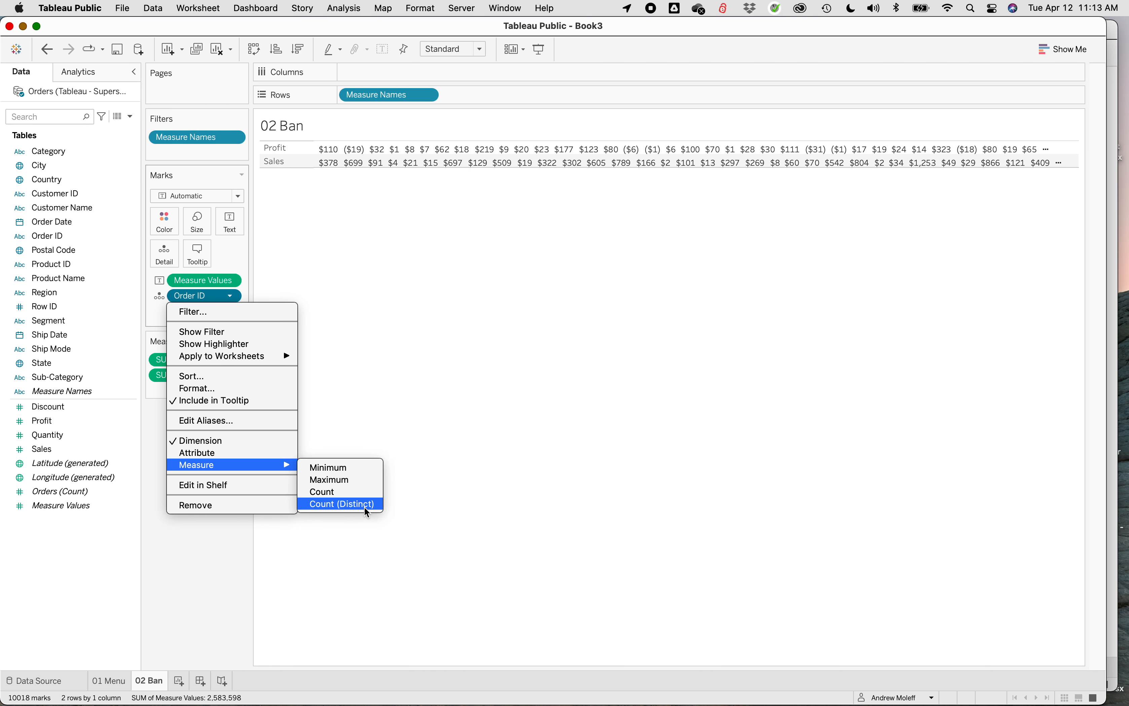
pyautogui.click(324, 504)
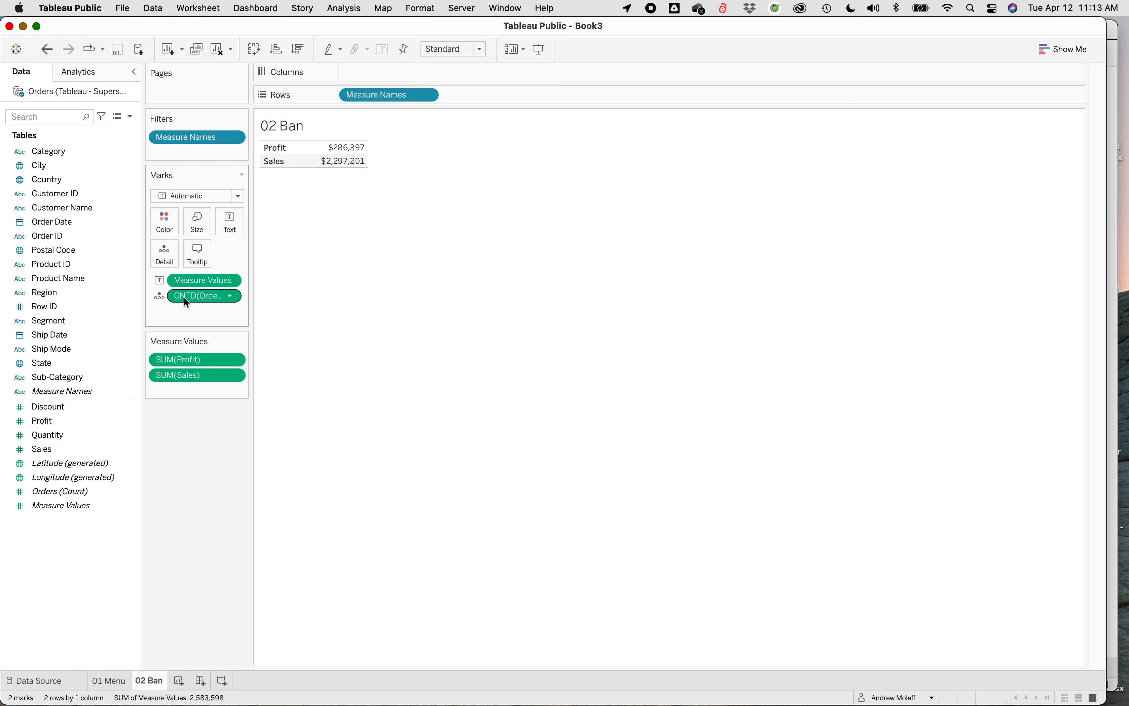
pyautogui.moveTo(184, 297); pyautogui.dragTo(173, 389)
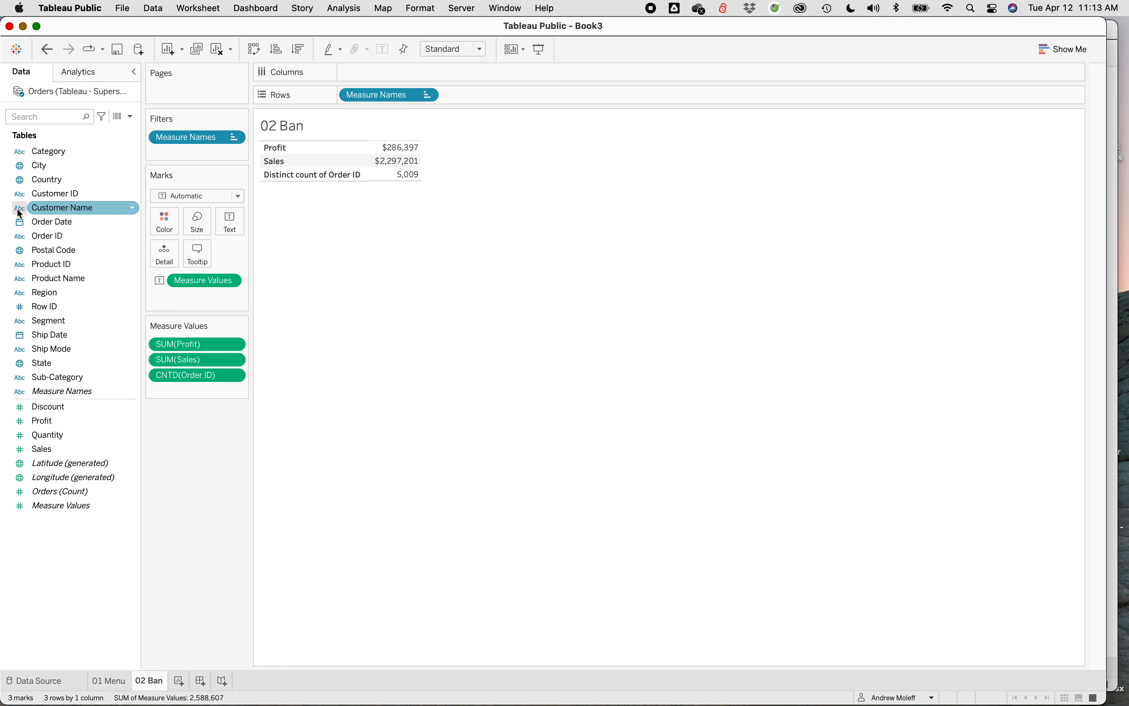
# - Add Customer ID to the marks as a Count (Distinct) measure and place it below the Order ID count in Measure Values
pyautogui.click(54, 197)
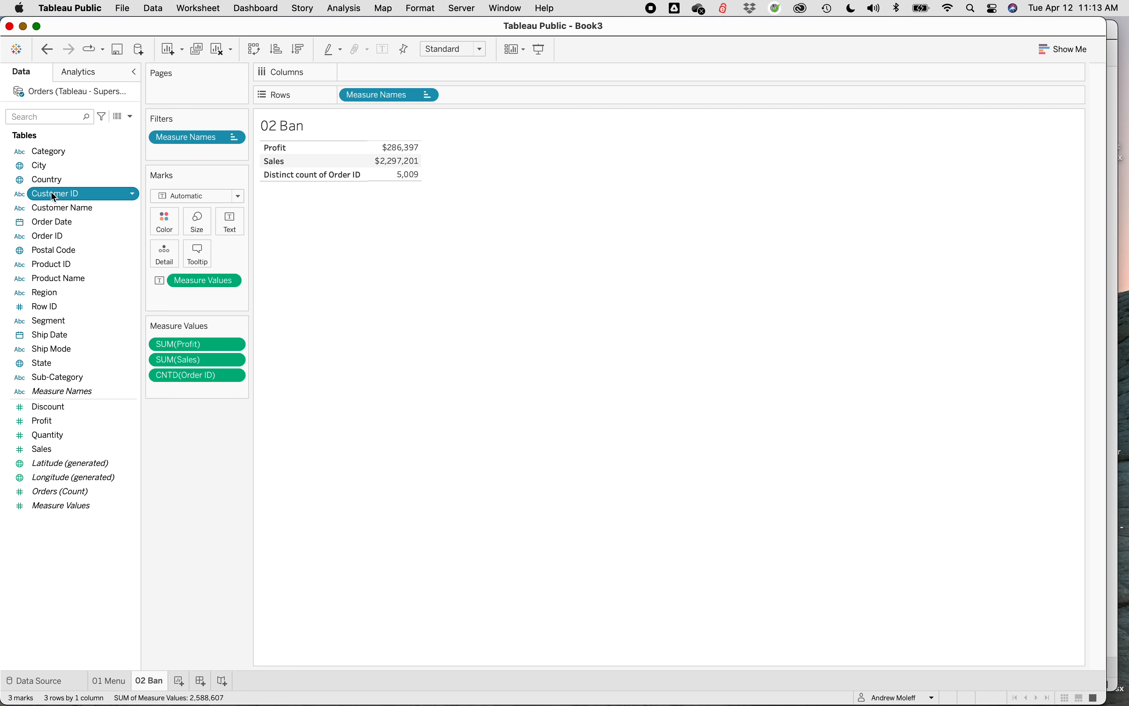
pyautogui.moveTo(54, 197); pyautogui.dragTo(180, 294)
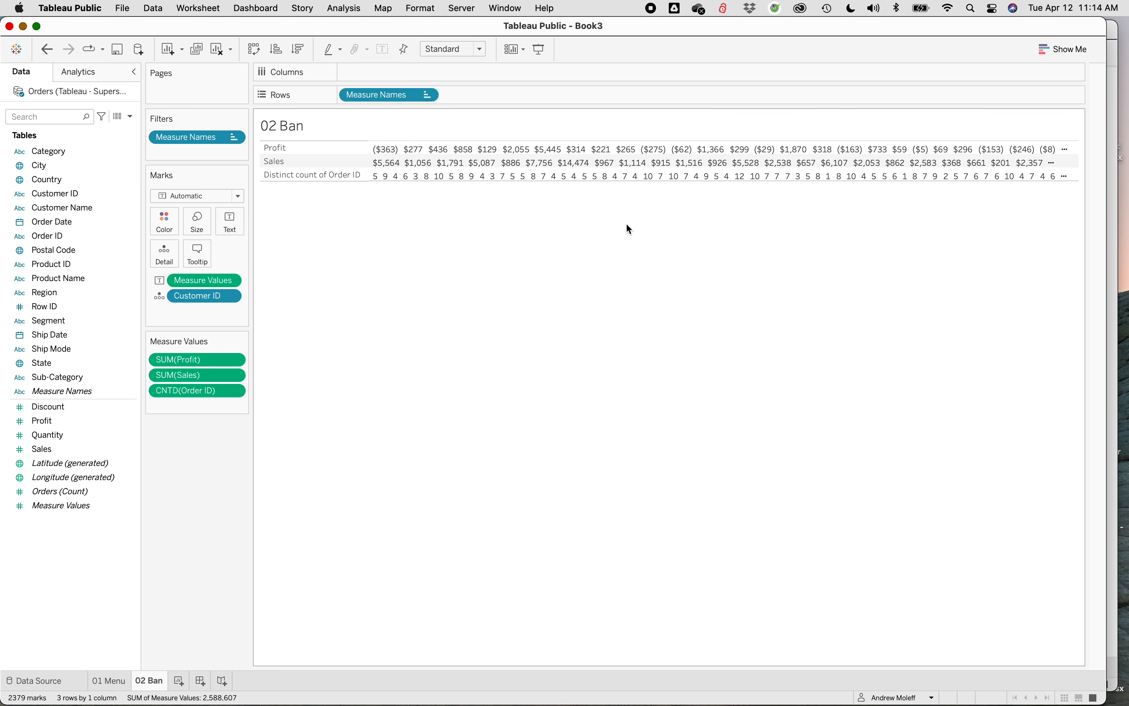
pyautogui.click(230, 297)
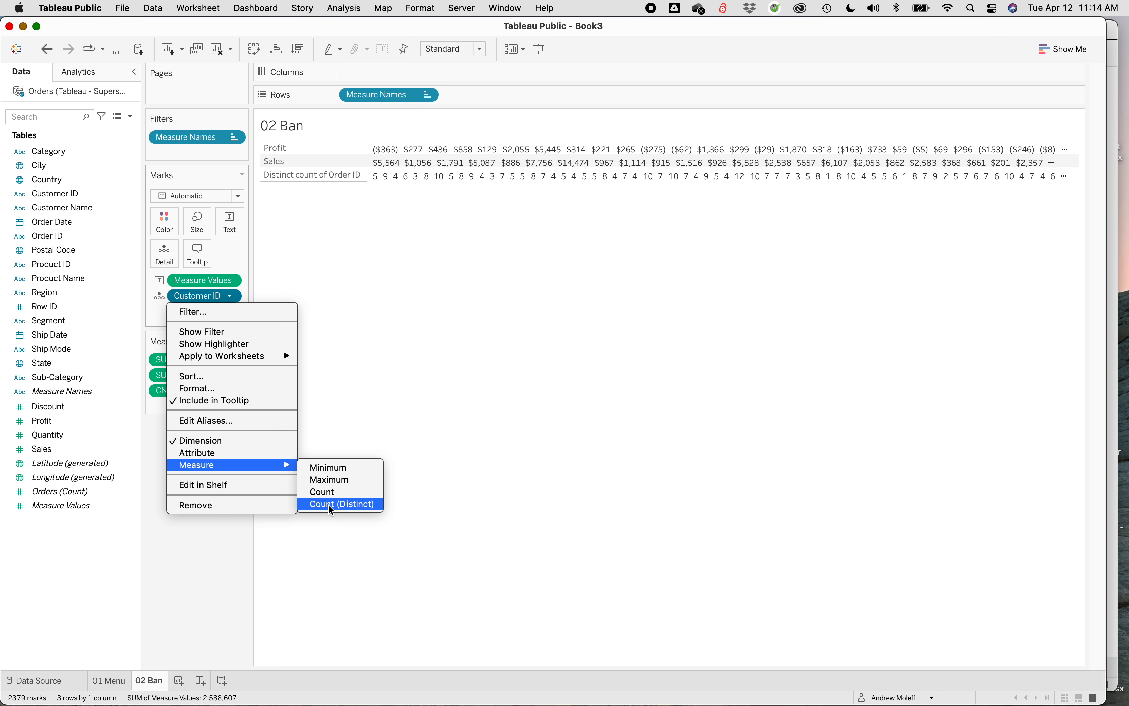
pyautogui.click(331, 505)
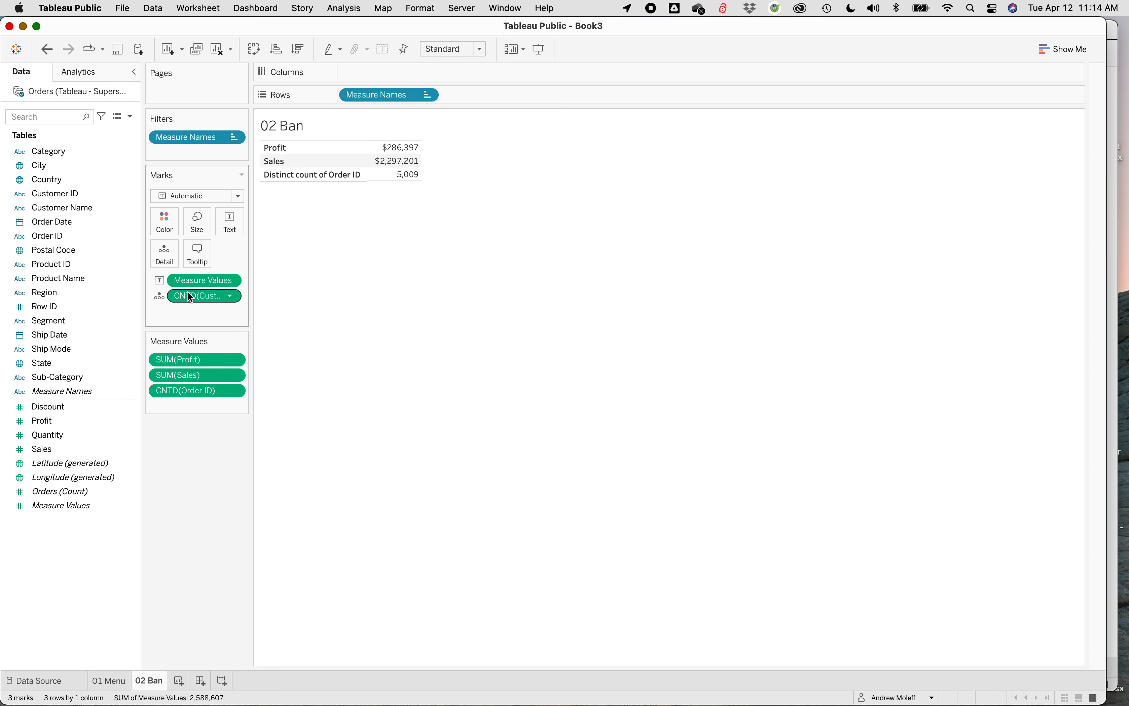
pyautogui.moveTo(191, 297); pyautogui.dragTo(175, 404)
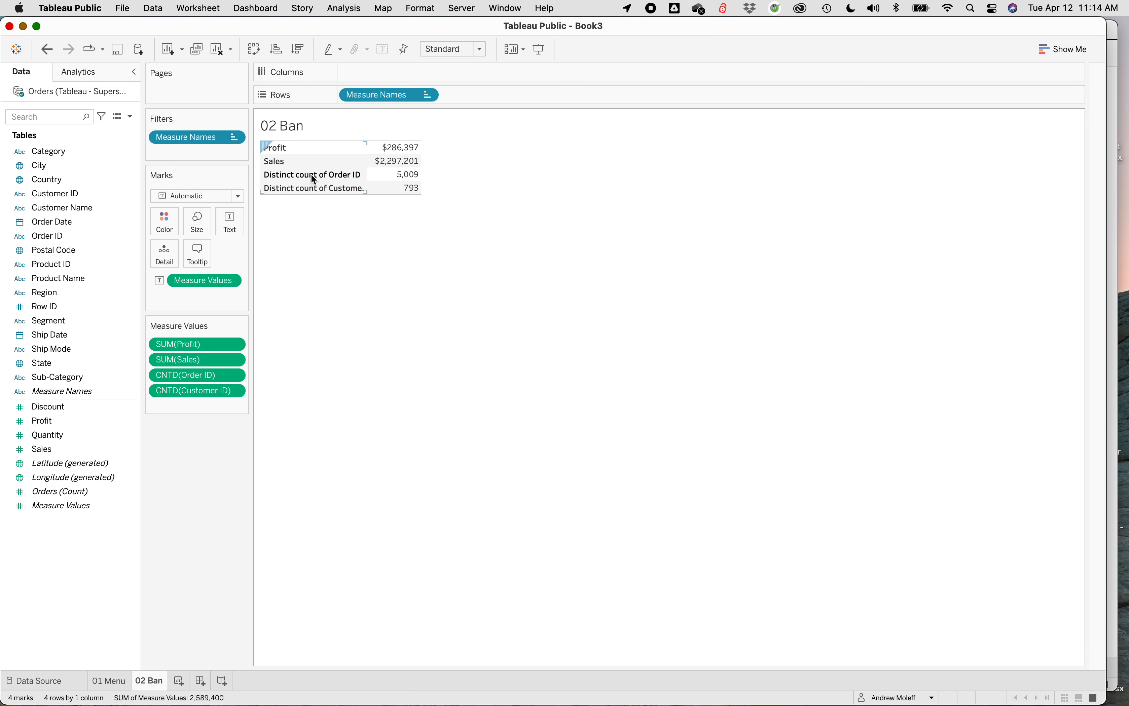
# - Reorder the Measure Values so Sales comes before Profit, and move Measure Names from Rows to Columns
pyautogui.moveTo(406, 183)
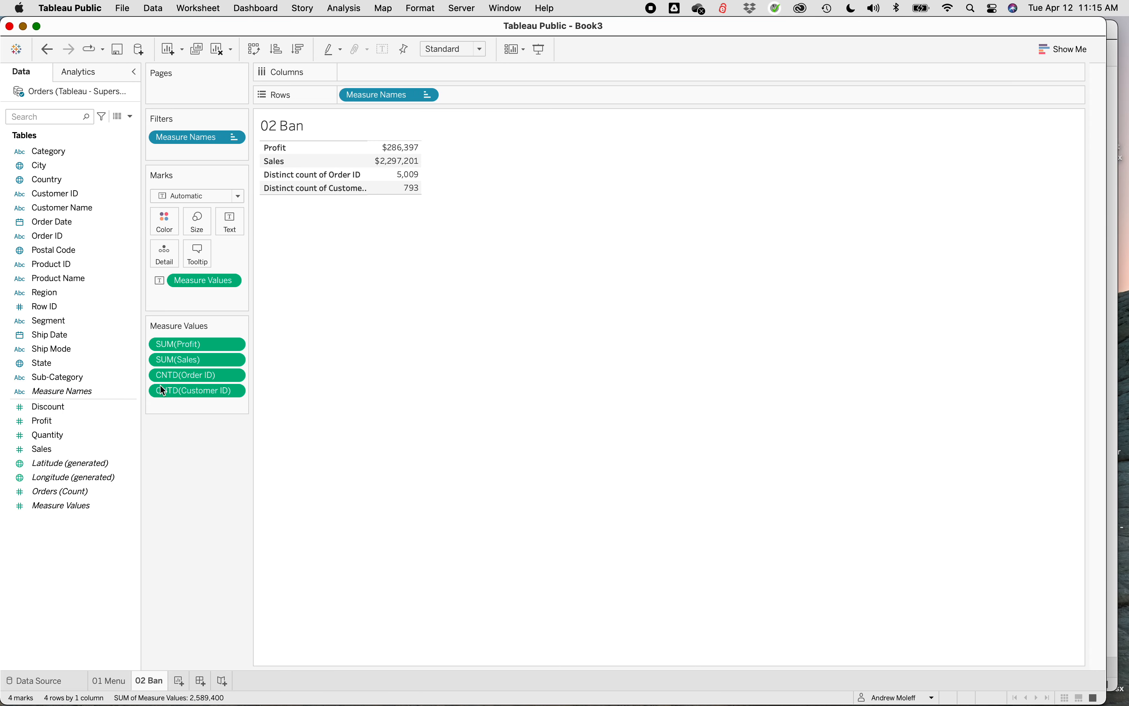
pyautogui.moveTo(211, 356); pyautogui.dragTo(207, 340)
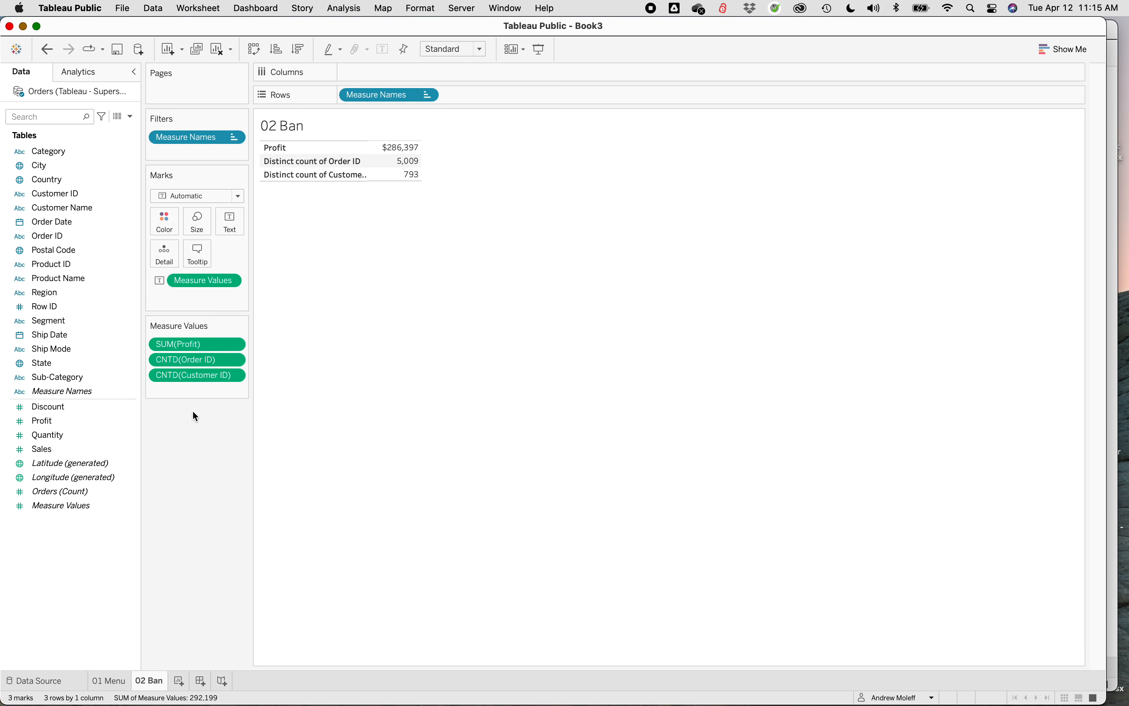
pyautogui.press('super+z')
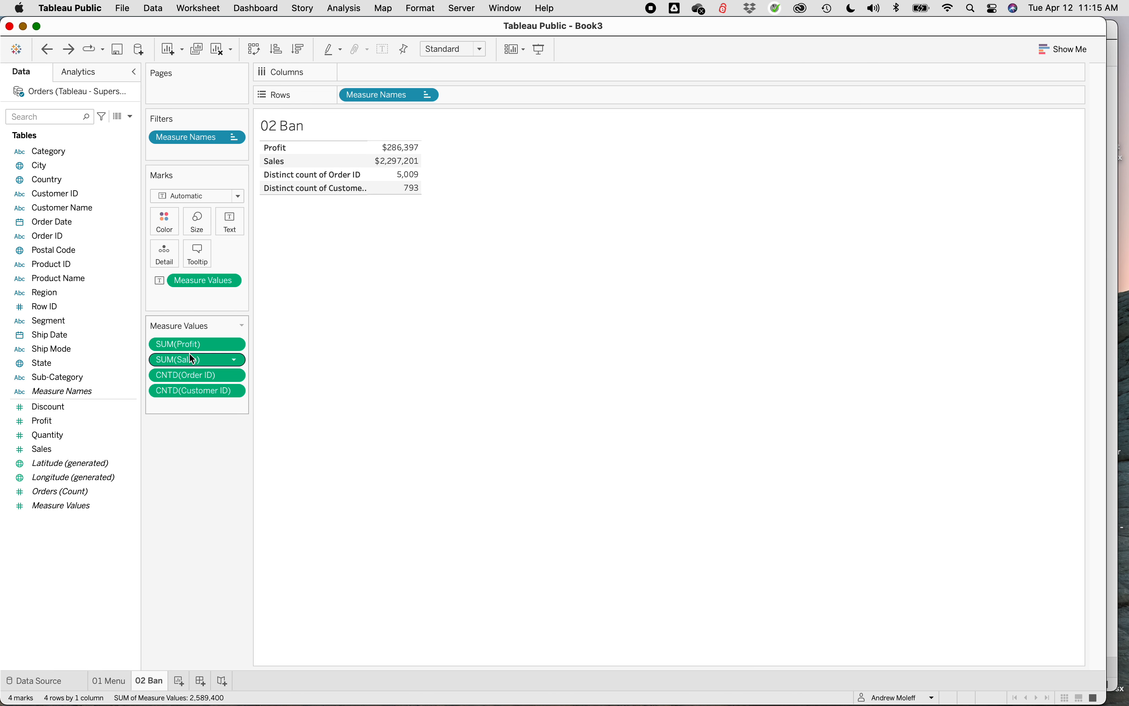
pyautogui.moveTo(203, 360); pyautogui.dragTo(200, 338)
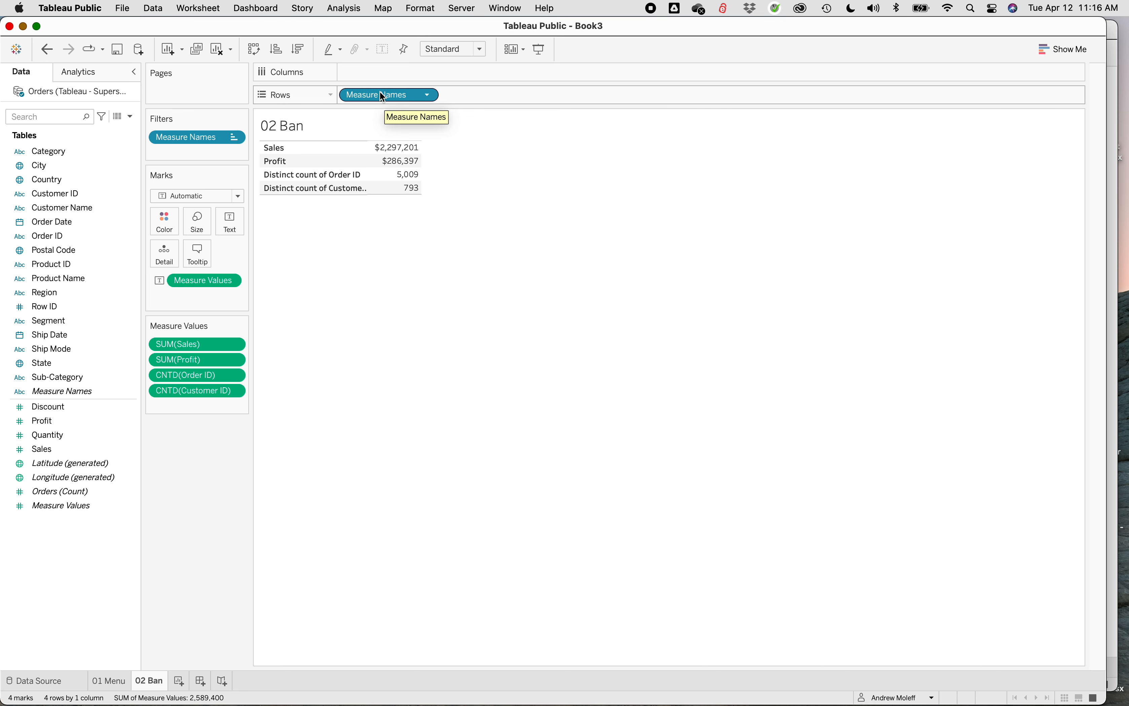
pyautogui.moveTo(378, 95); pyautogui.dragTo(378, 69)
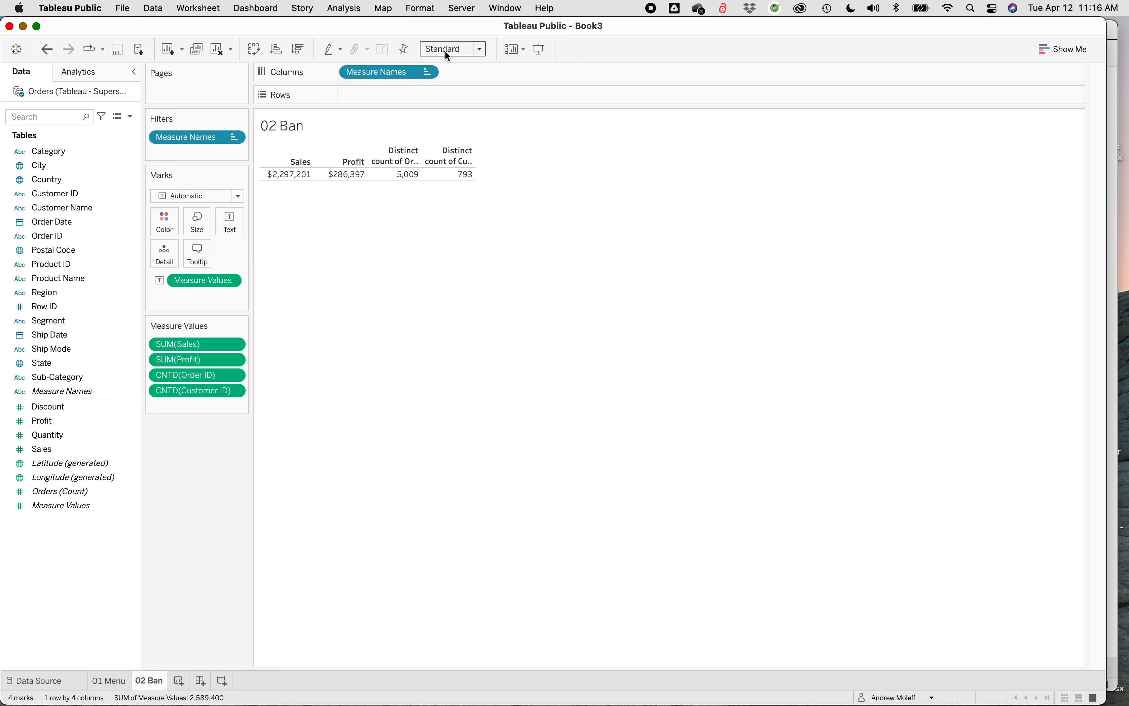
# - Fit the 02 Ban sheet to Entire View and compare its layout with the summary in the finished Executive Dashboard workbook
pyautogui.click(481, 47)
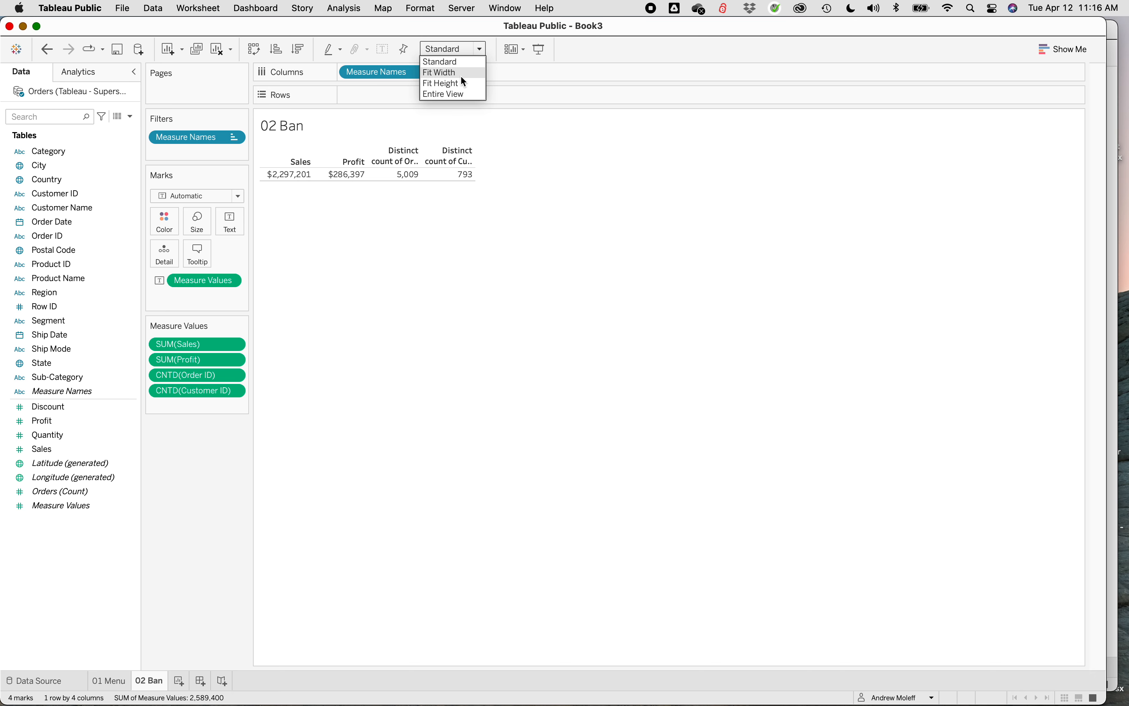
pyautogui.click(455, 98)
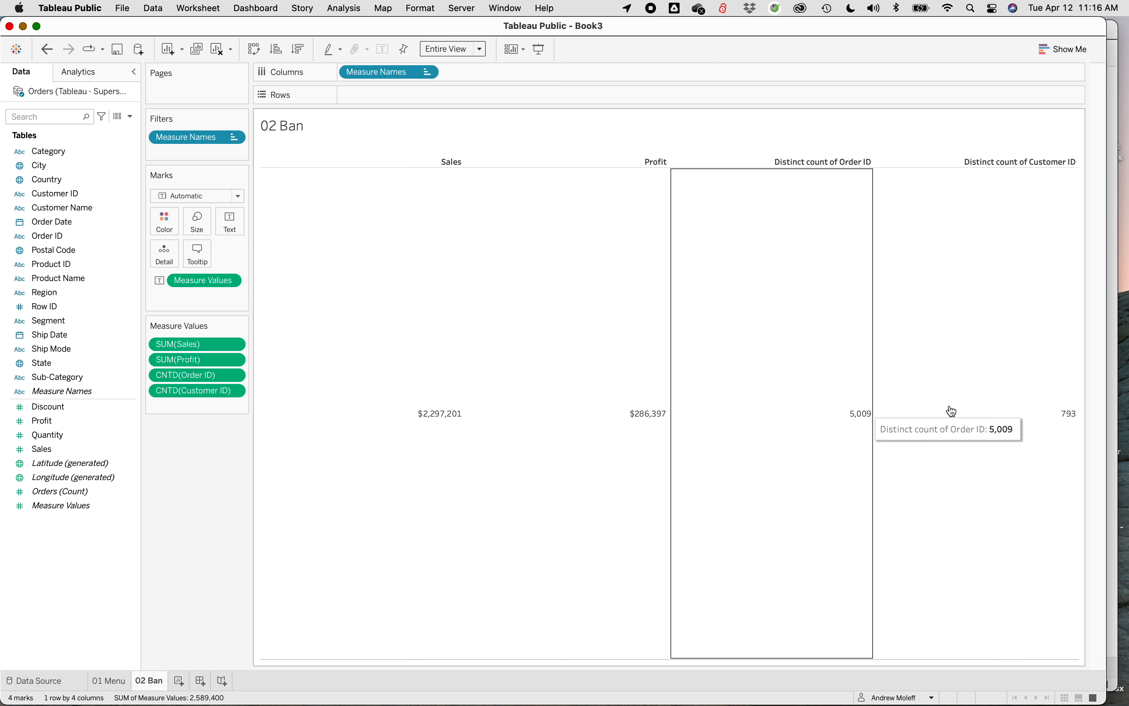
pyautogui.click(1117, 249)
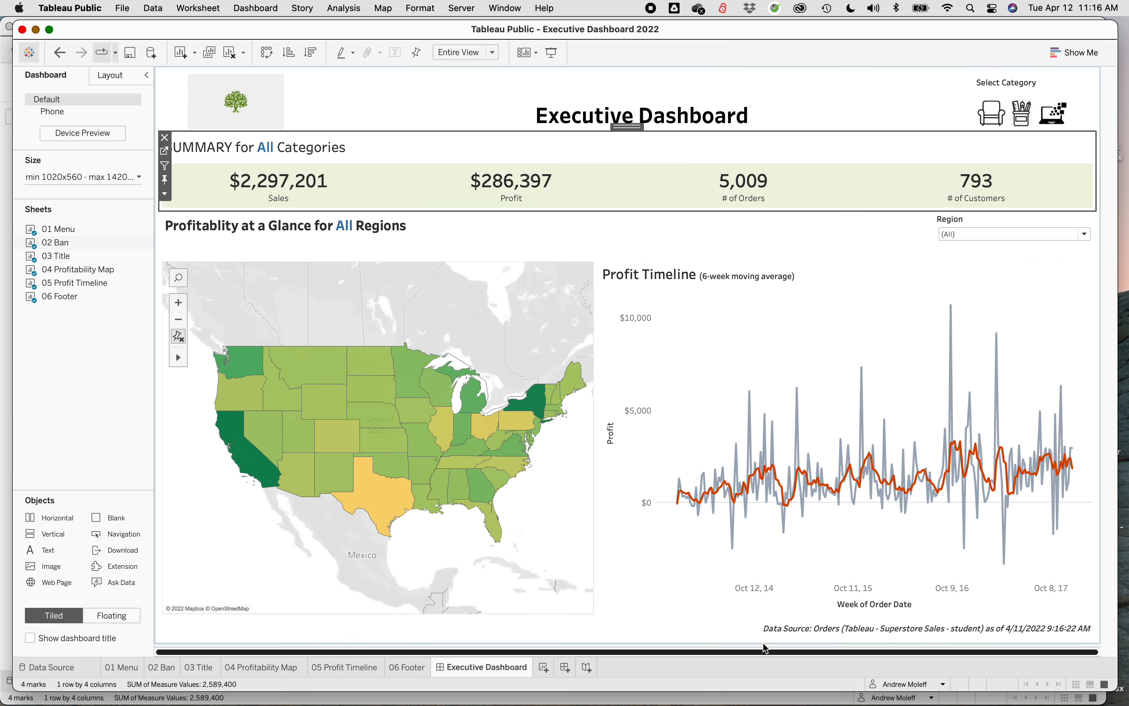
pyautogui.click(728, 701)
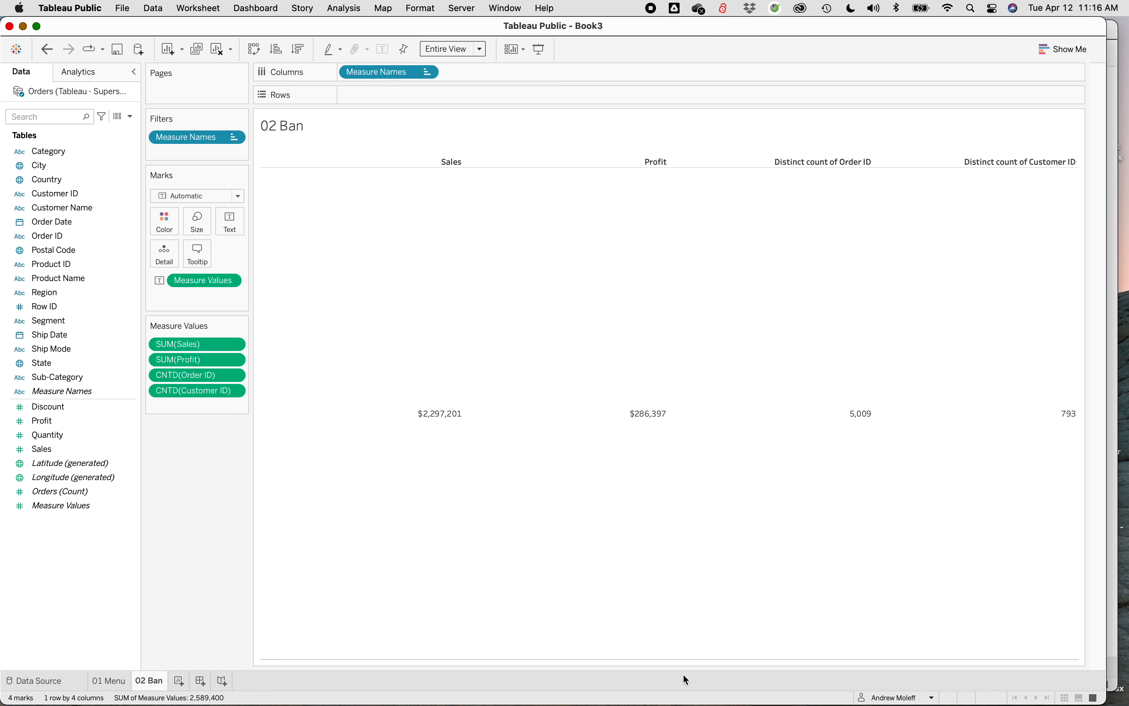
pyautogui.moveTo(462, 494)
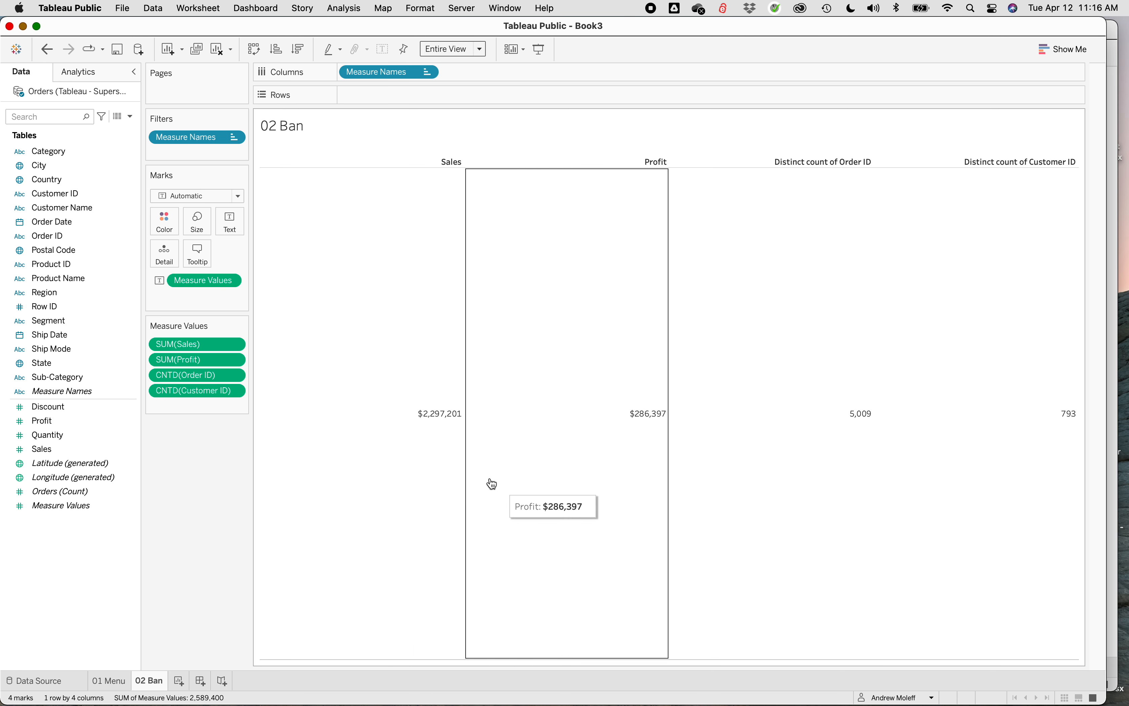
# - Change the alias of the distinct Order ID count header to "# of Orders"
pyautogui.rightClick(815, 163)
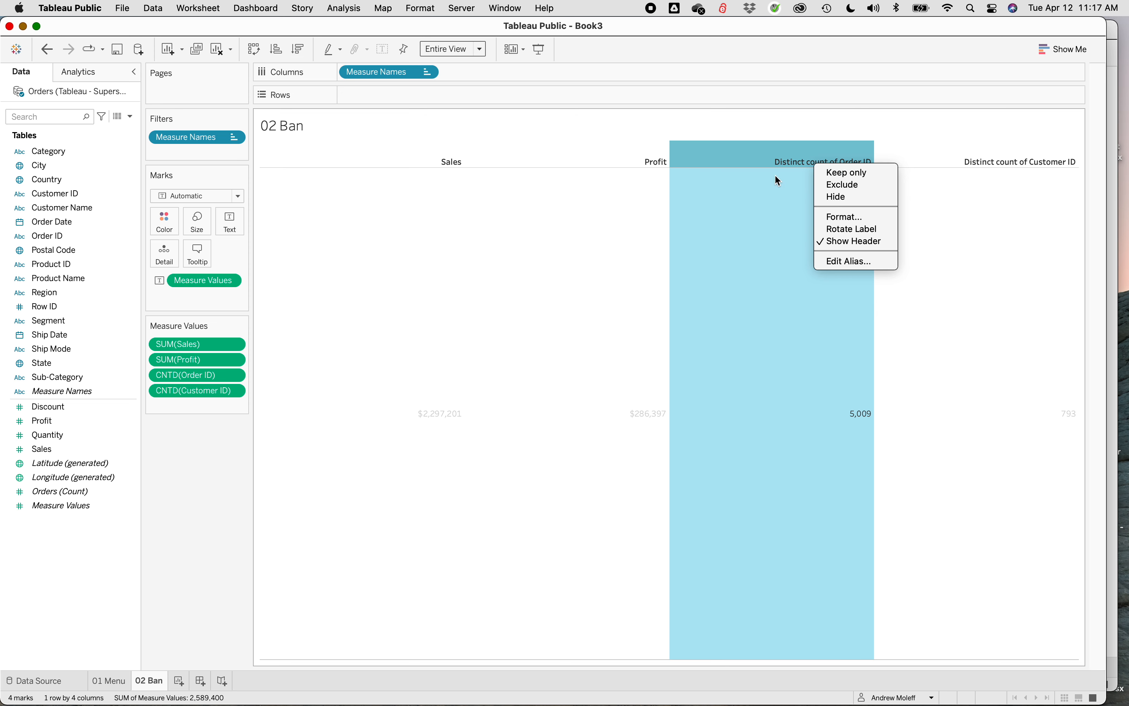
pyautogui.click(832, 261)
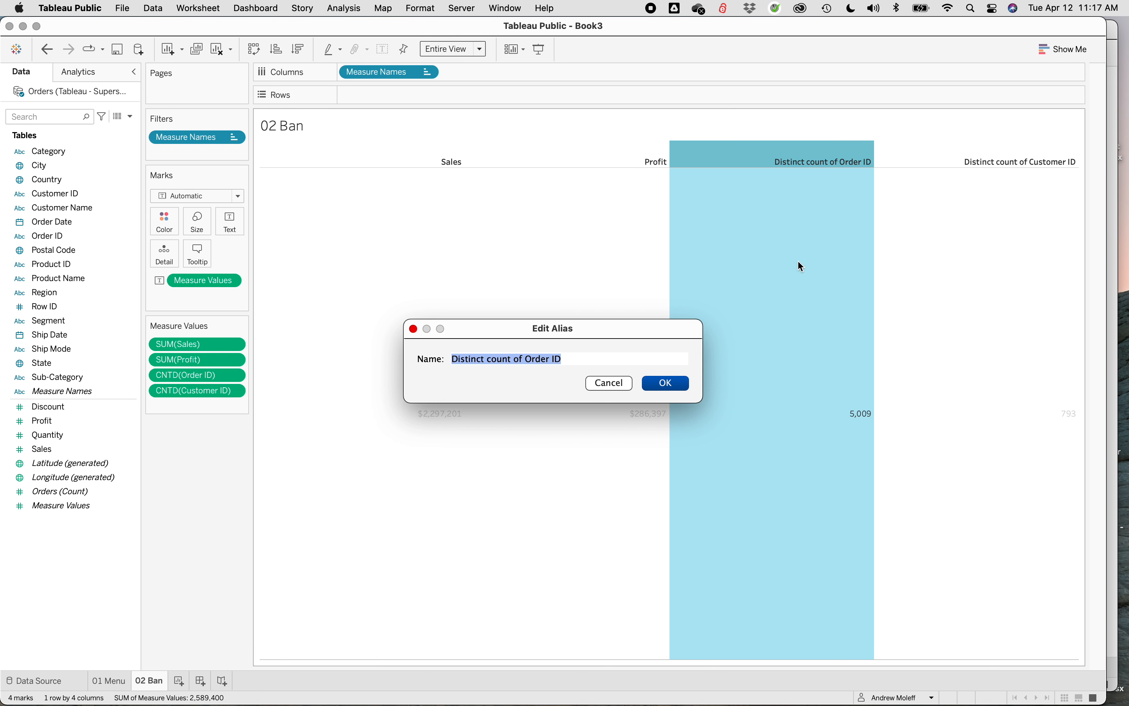
pyautogui.write('# ')
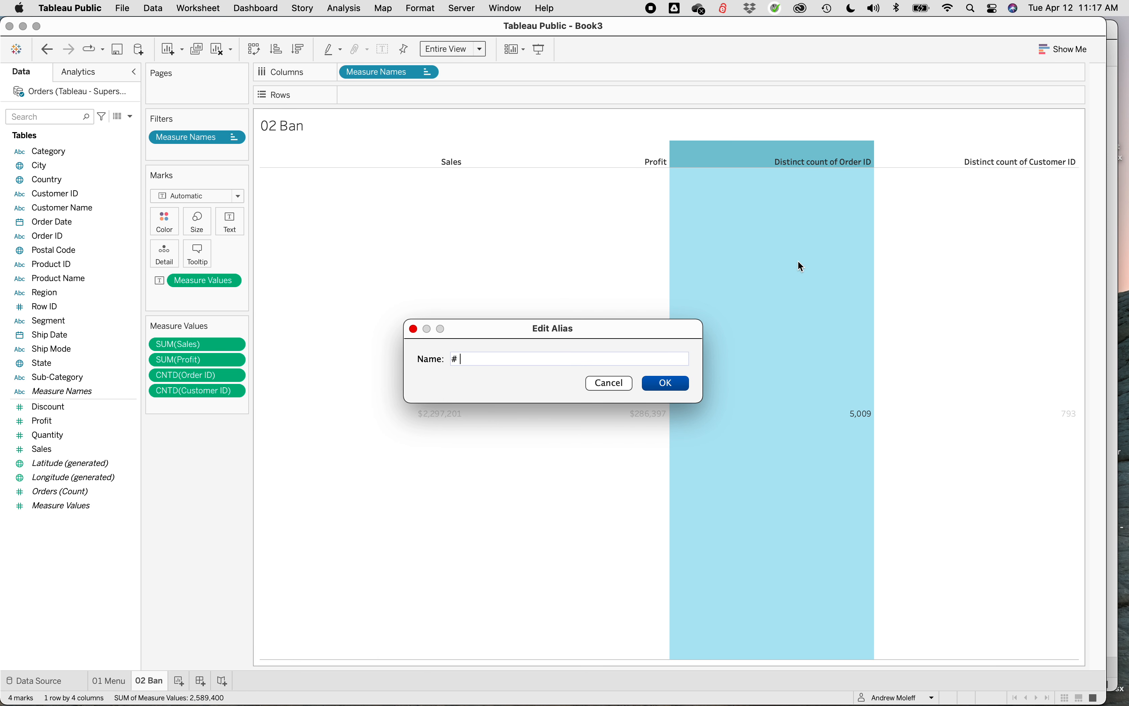
pyautogui.write('of Orders')
pyautogui.click(668, 385)
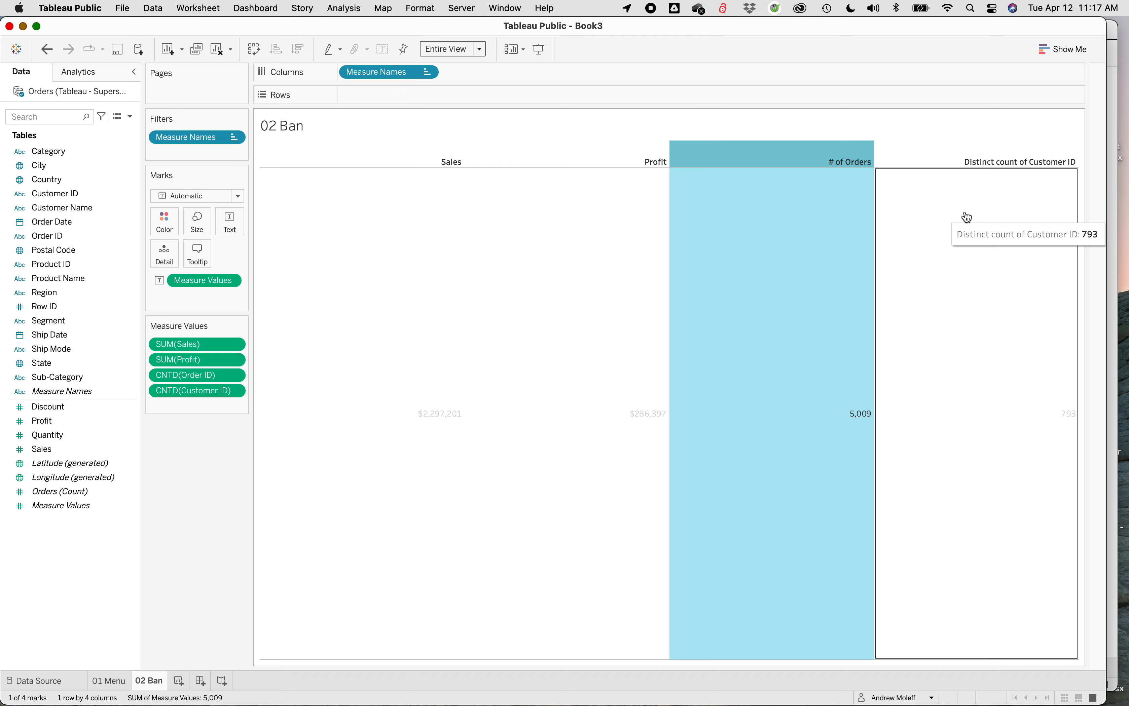
# - Change the alias of the distinct Customer ID count header to "# of Customers"
pyautogui.rightClick(991, 163)
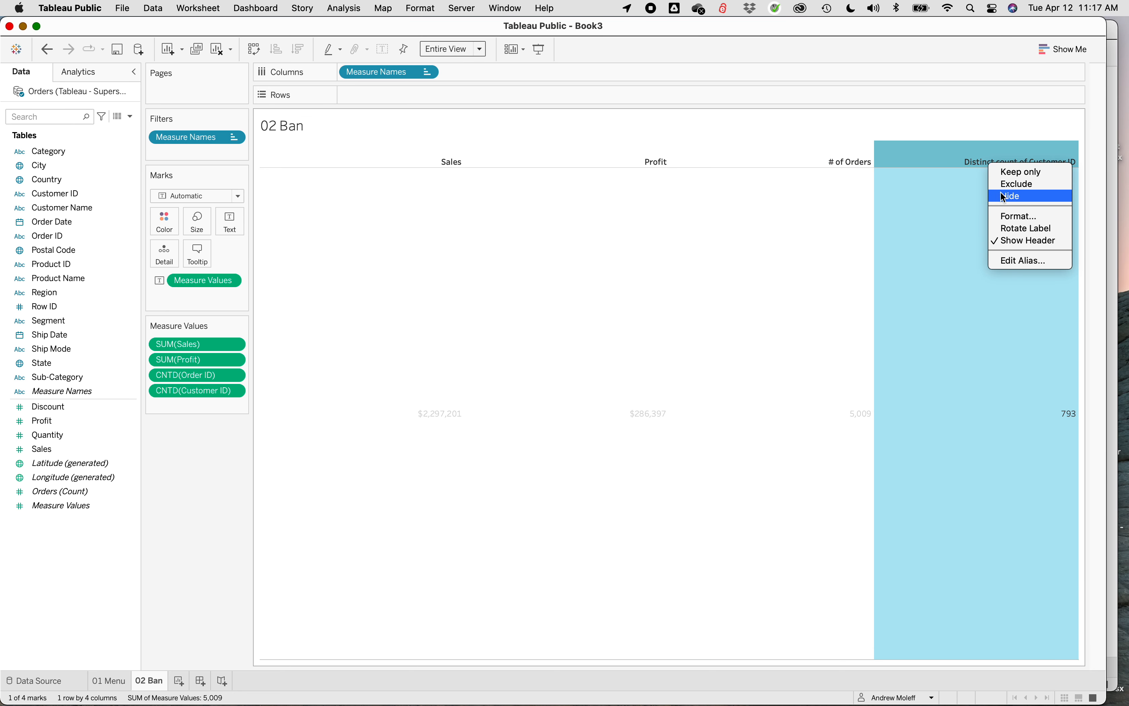
pyautogui.click(1007, 258)
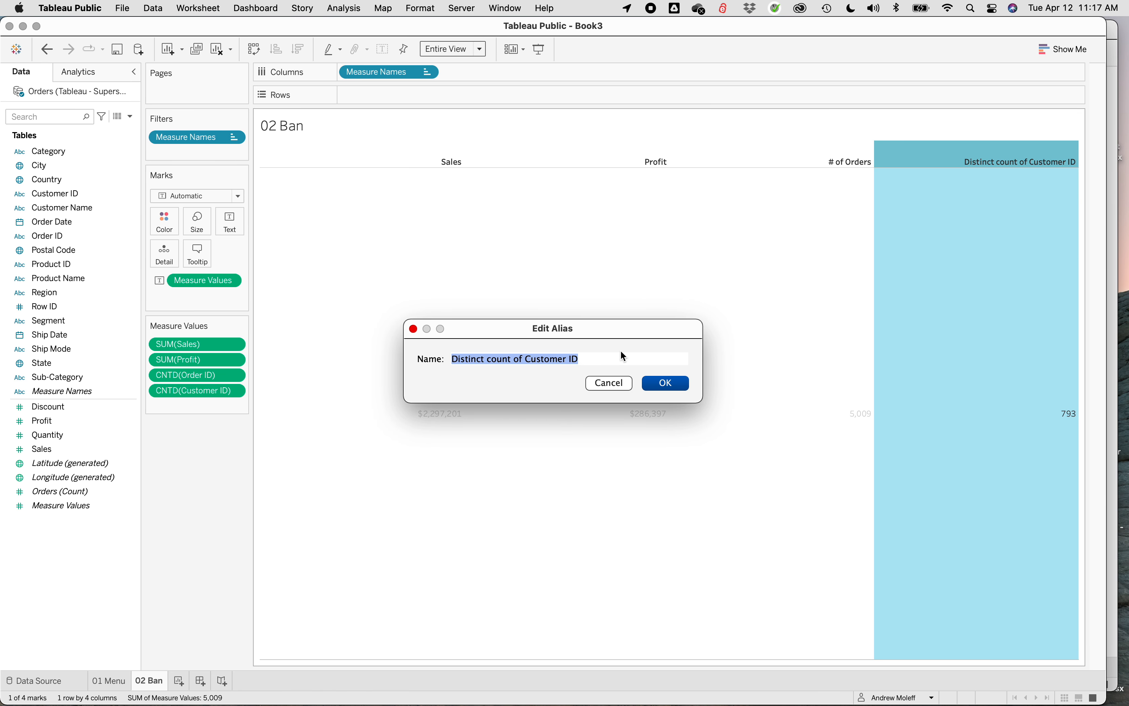
pyautogui.write('# of Cu')
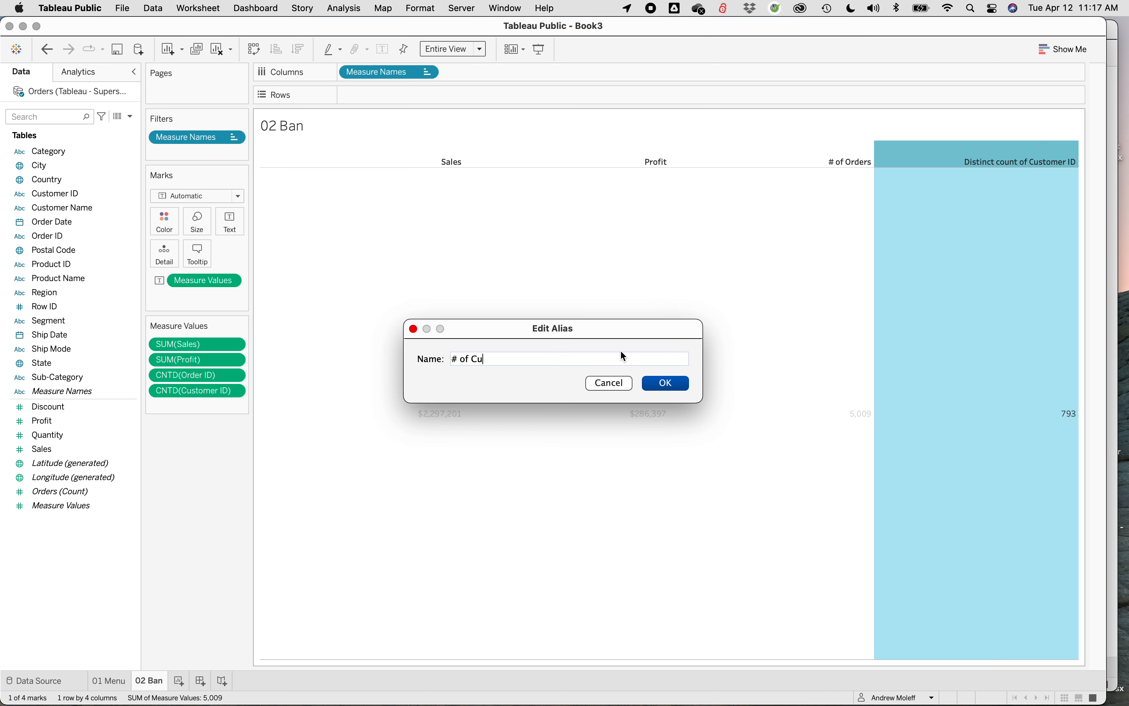
pyautogui.write('stomers')
pyautogui.click(663, 384)
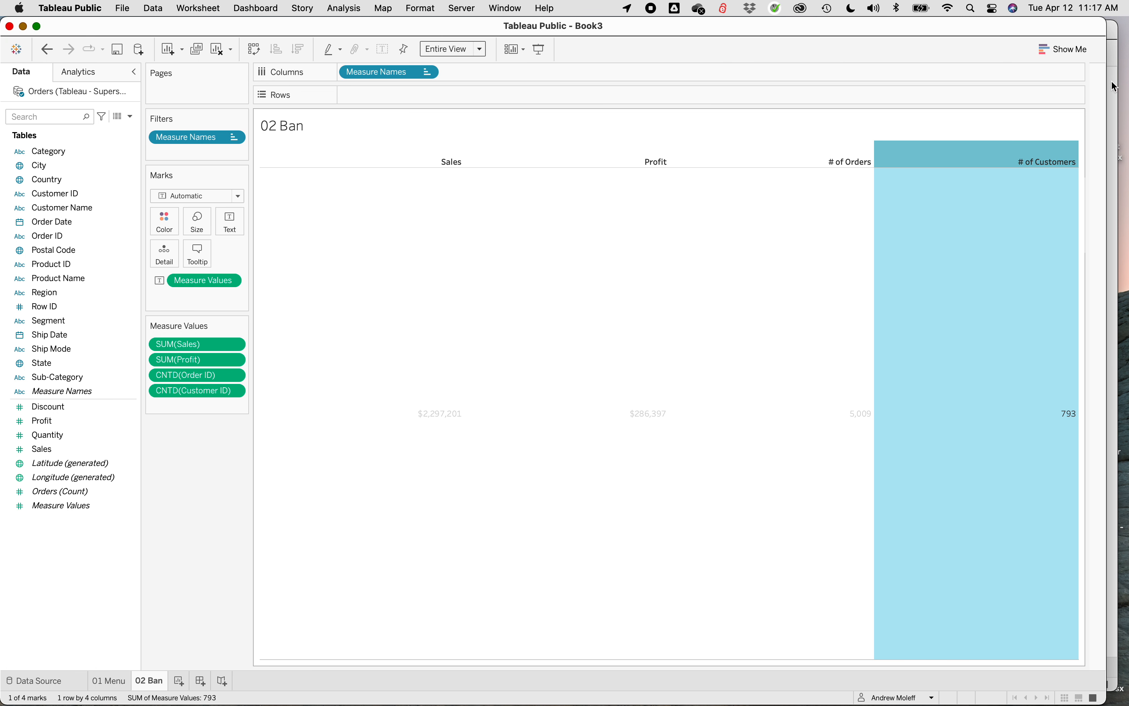
# - Examine how the 02 Ban sheet is built in the finished Executive Dashboard 2022 workbook, and return to Book3
pyautogui.click(1113, 109)
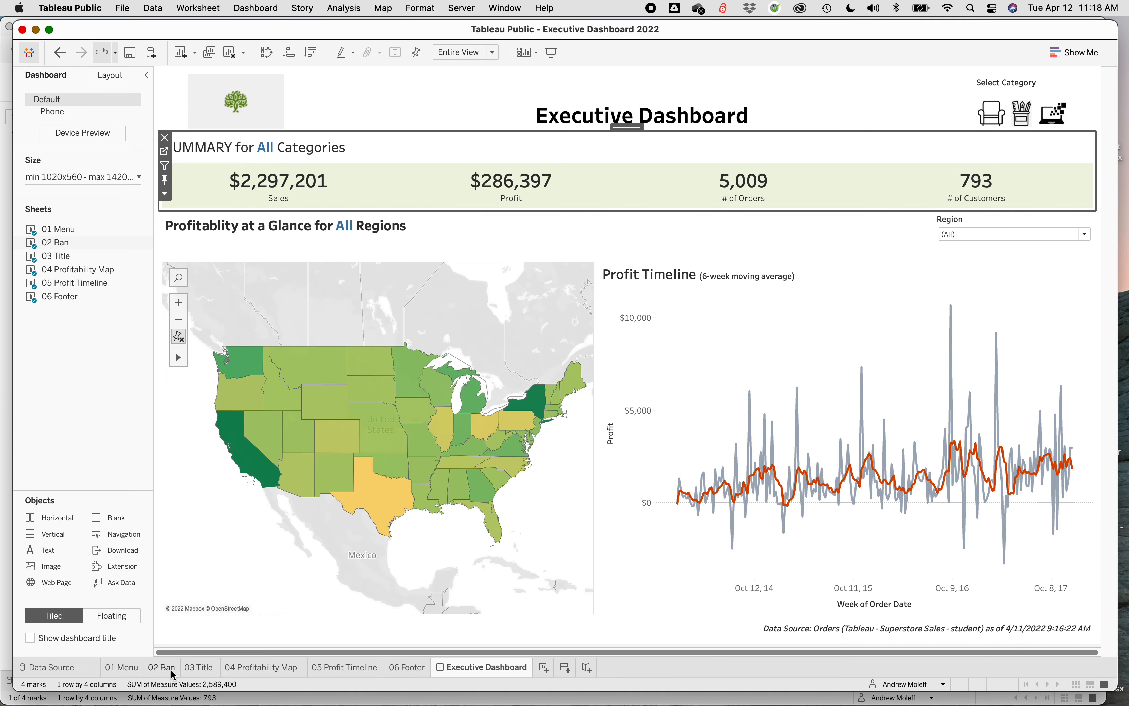
pyautogui.click(161, 668)
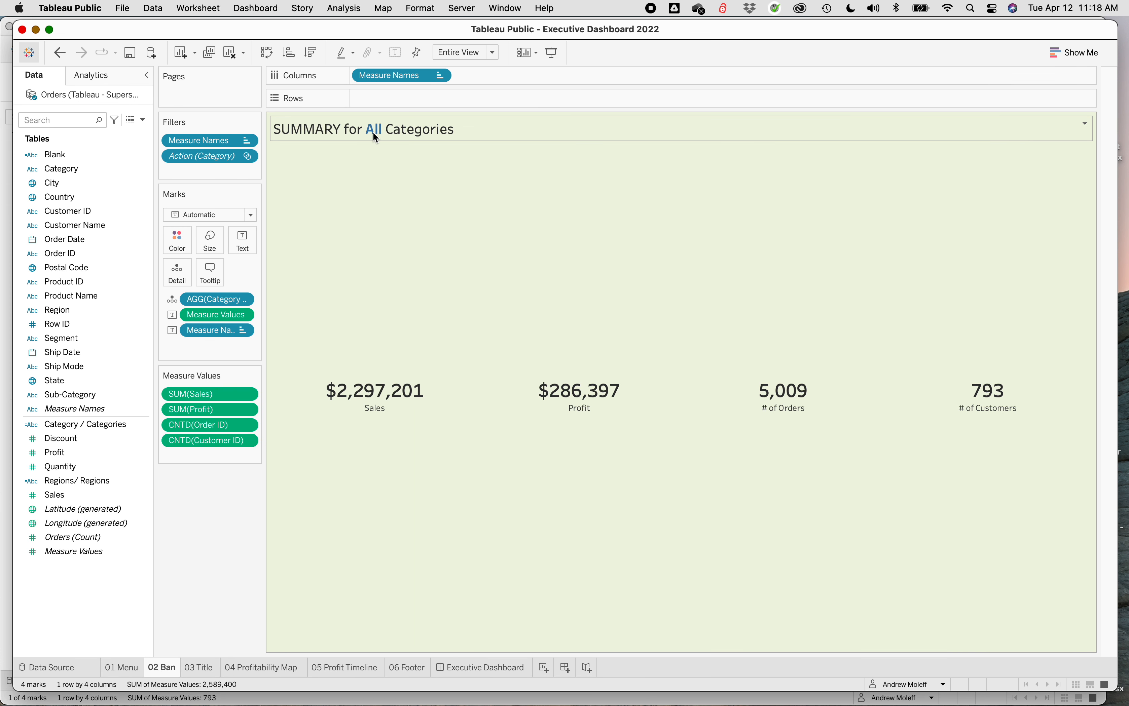
pyautogui.click(261, 699)
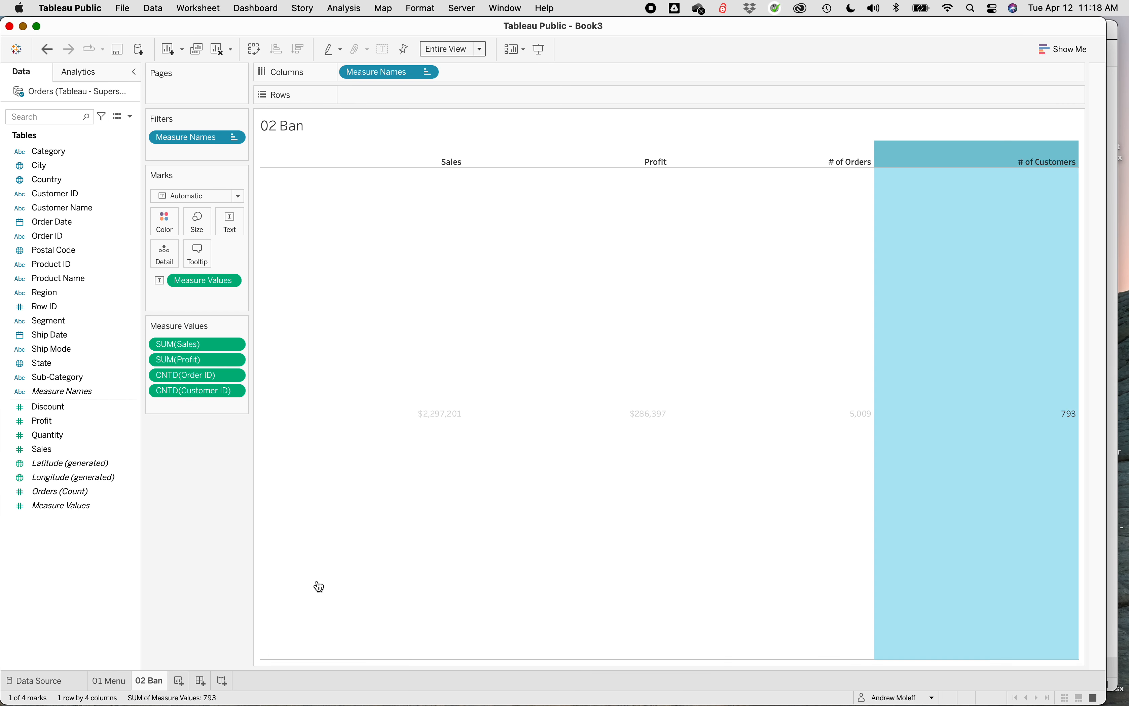
pyautogui.click(224, 490)
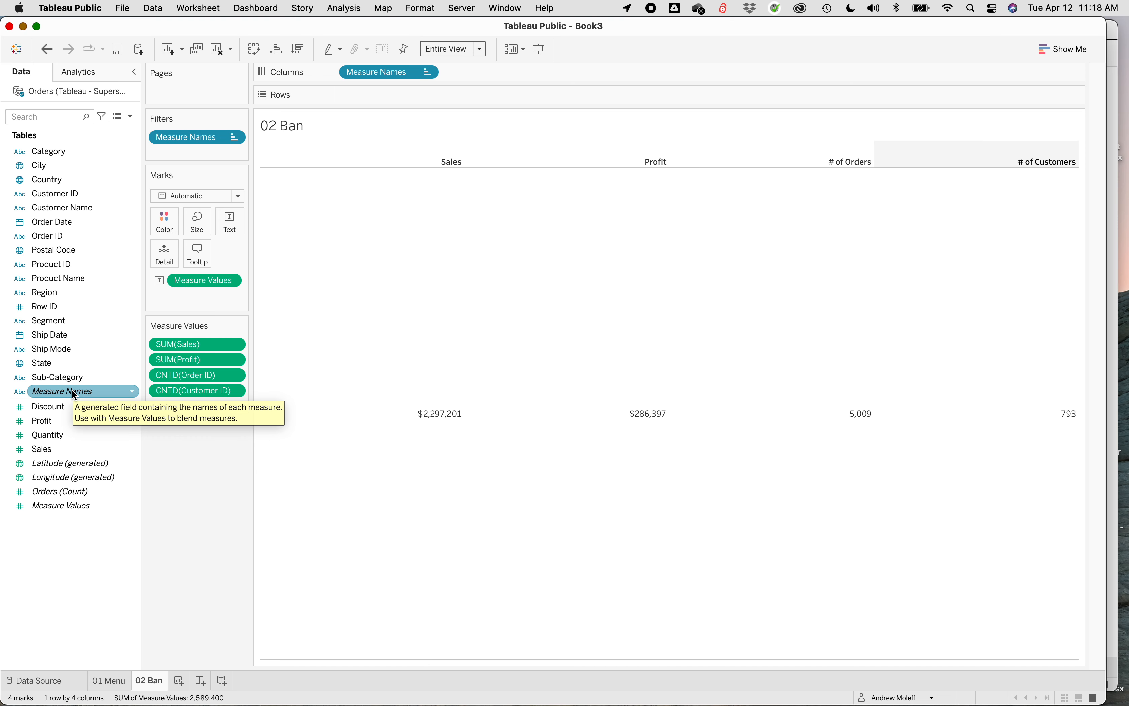
pyautogui.moveTo(73, 392); pyautogui.dragTo(238, 226)
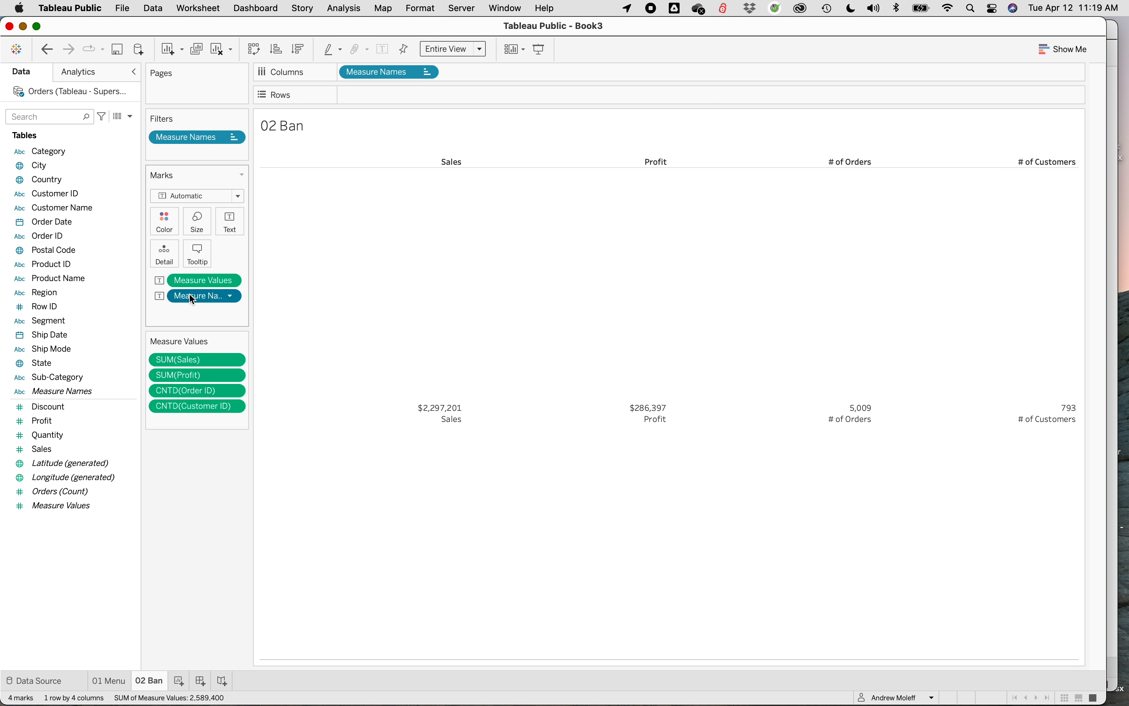
pyautogui.moveTo(190, 296); pyautogui.dragTo(194, 477)
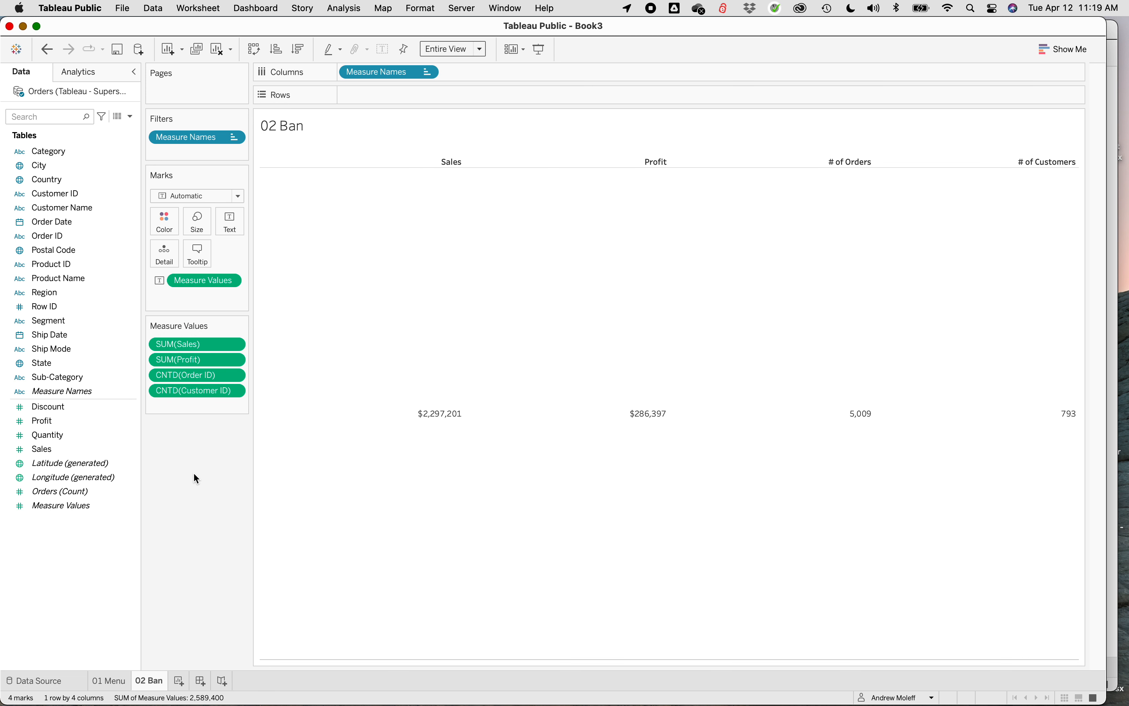
pyautogui.click(851, 160)
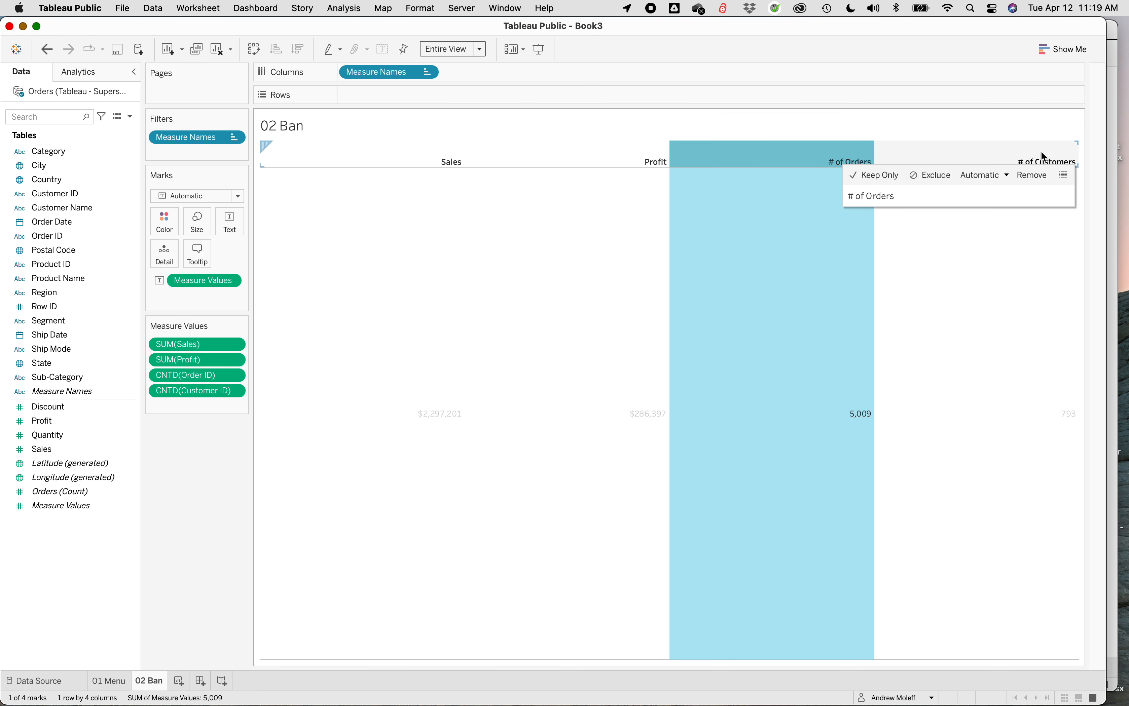
pyautogui.click(1041, 155)
pyautogui.click(701, 161)
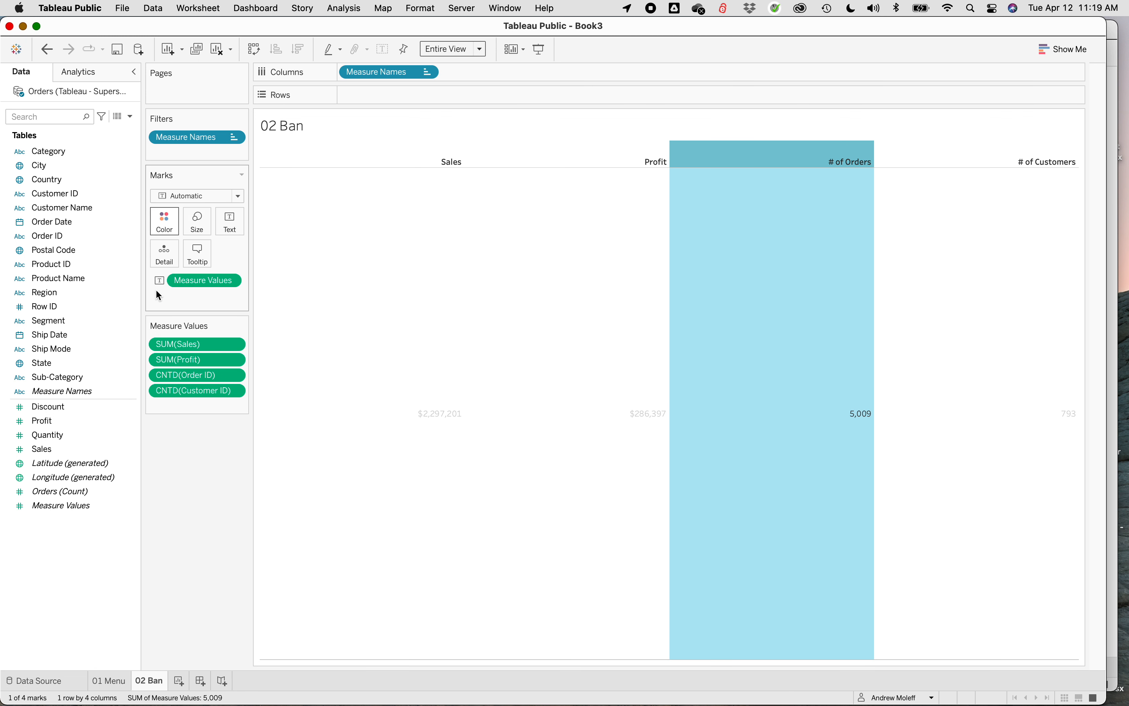
pyautogui.click(179, 681)
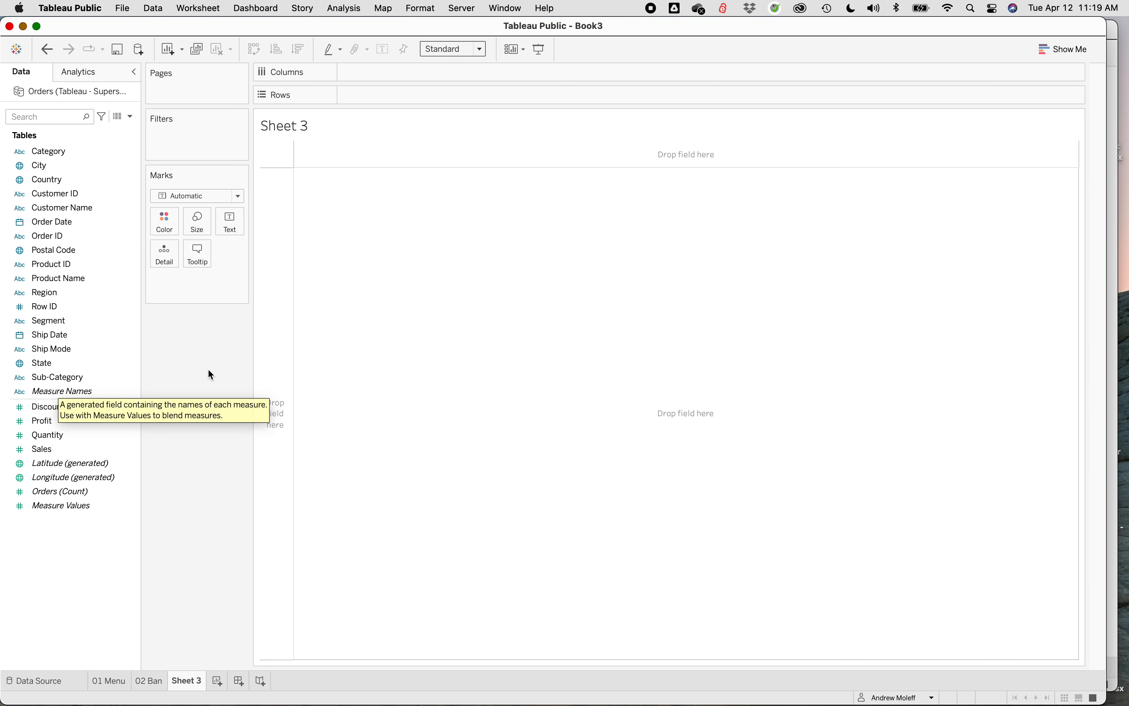
pyautogui.rightClick(192, 683)
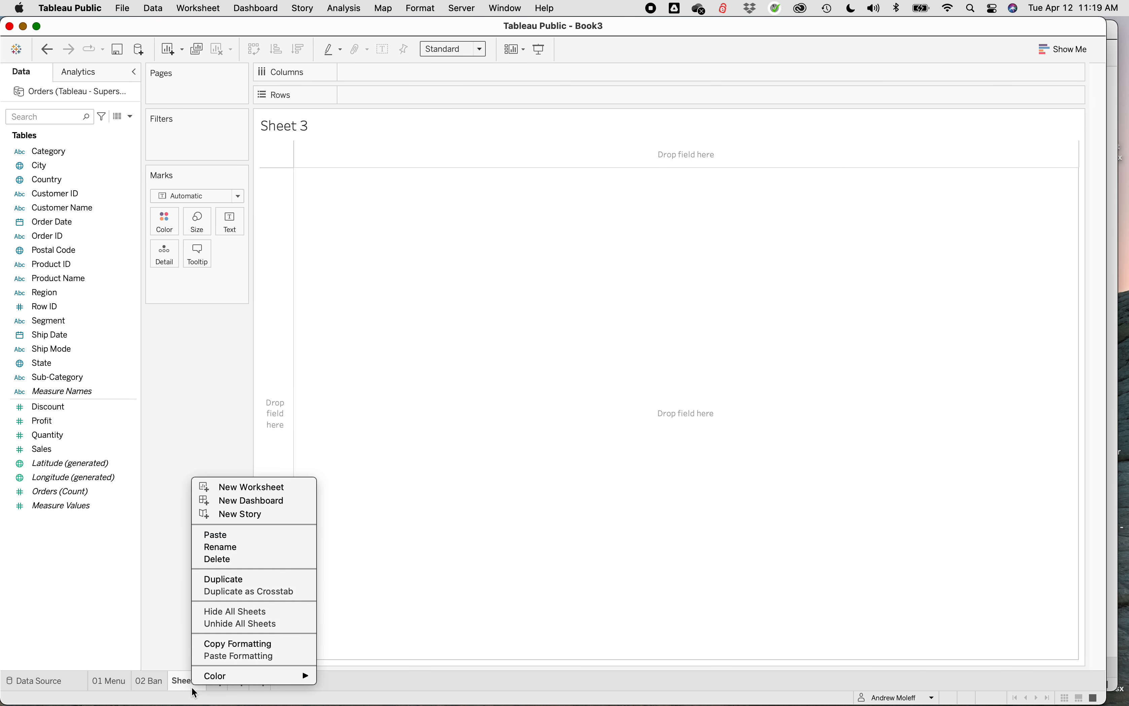
pyautogui.click(229, 560)
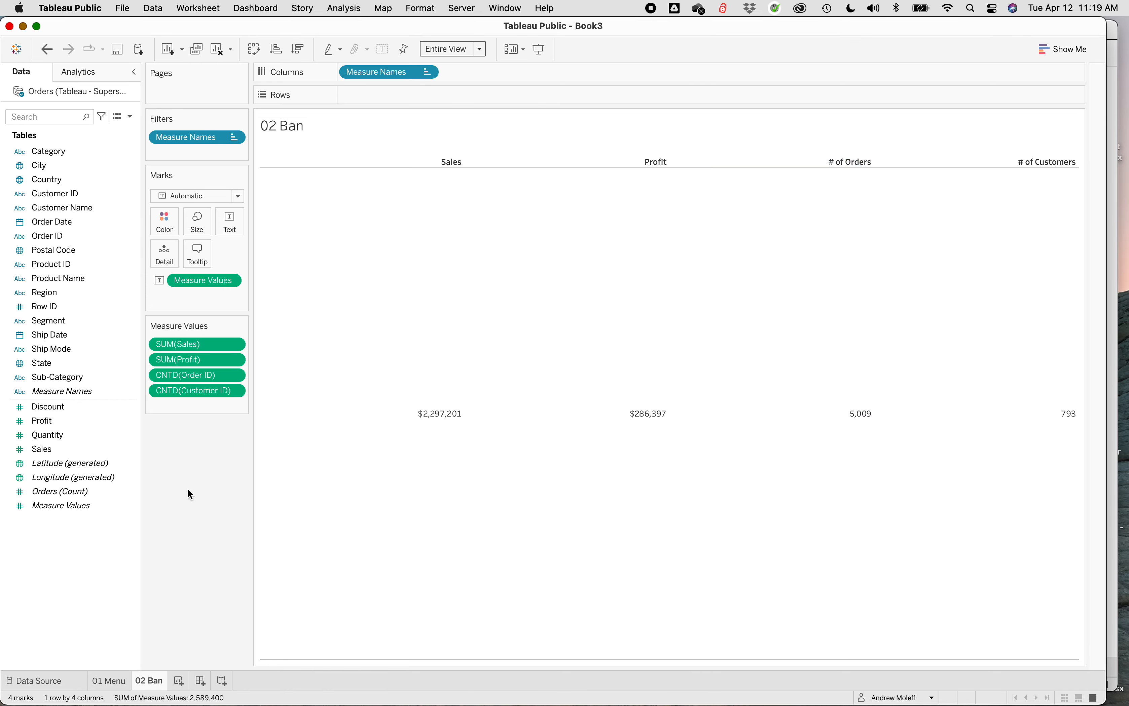
# - Add Measure Names to the text labels on the 02 Ban sheet and open the label text for editing
pyautogui.moveTo(61, 392); pyautogui.dragTo(221, 215)
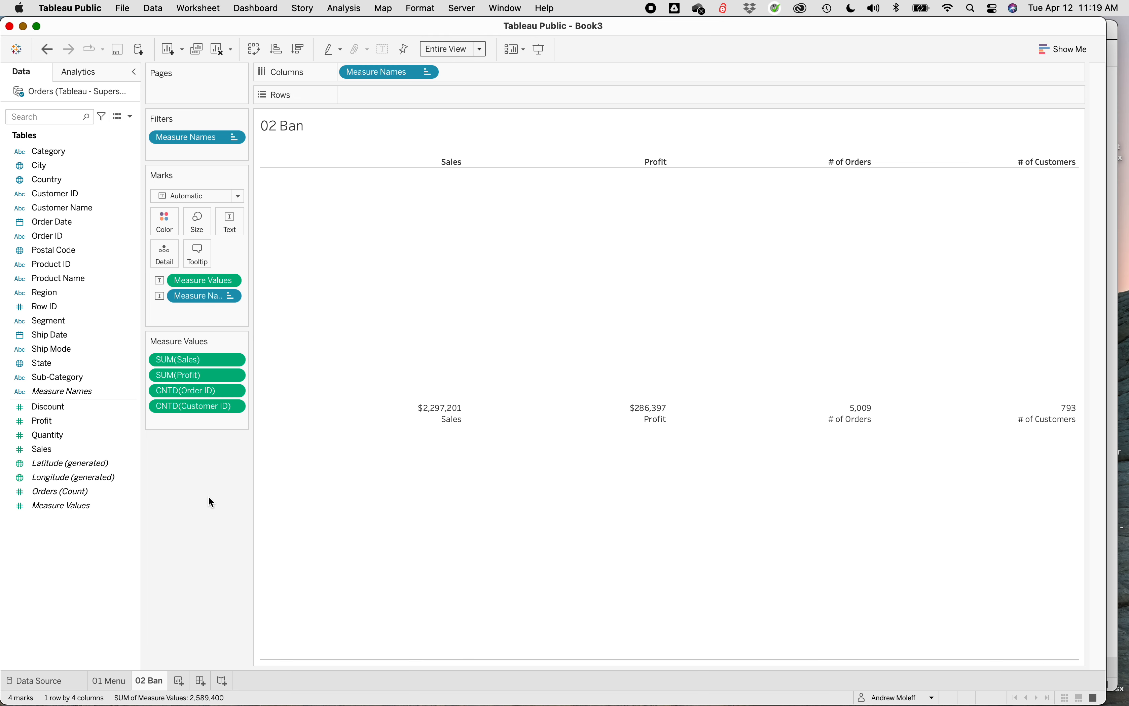
pyautogui.click(229, 218)
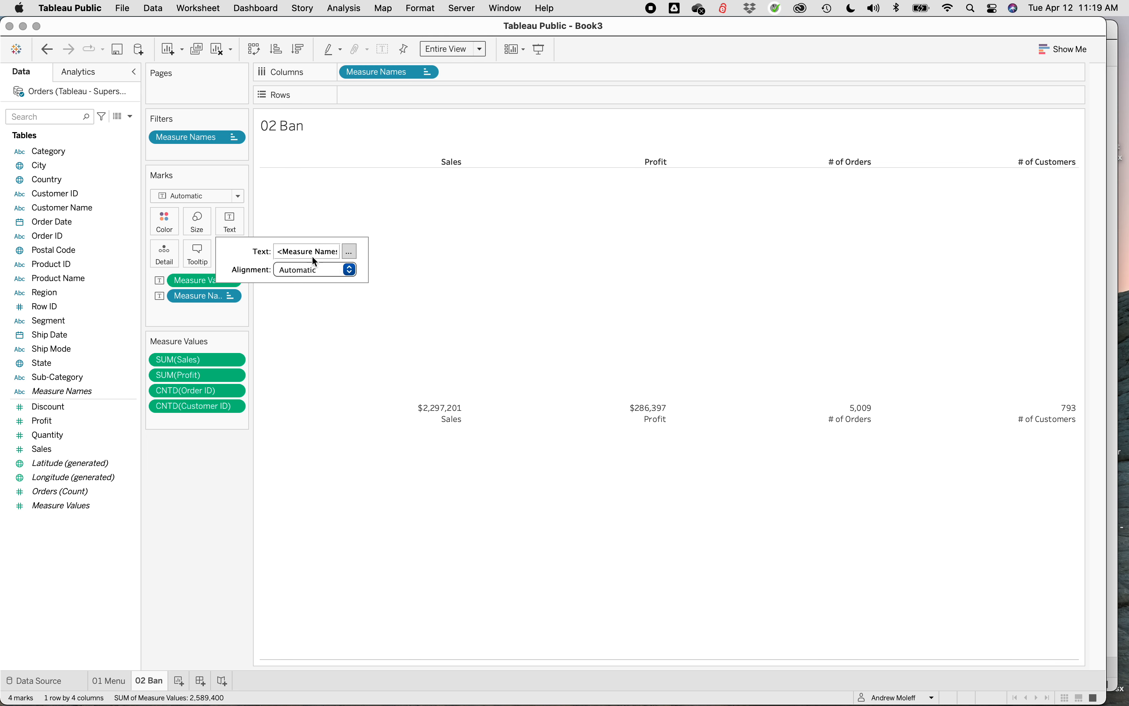
pyautogui.click(353, 255)
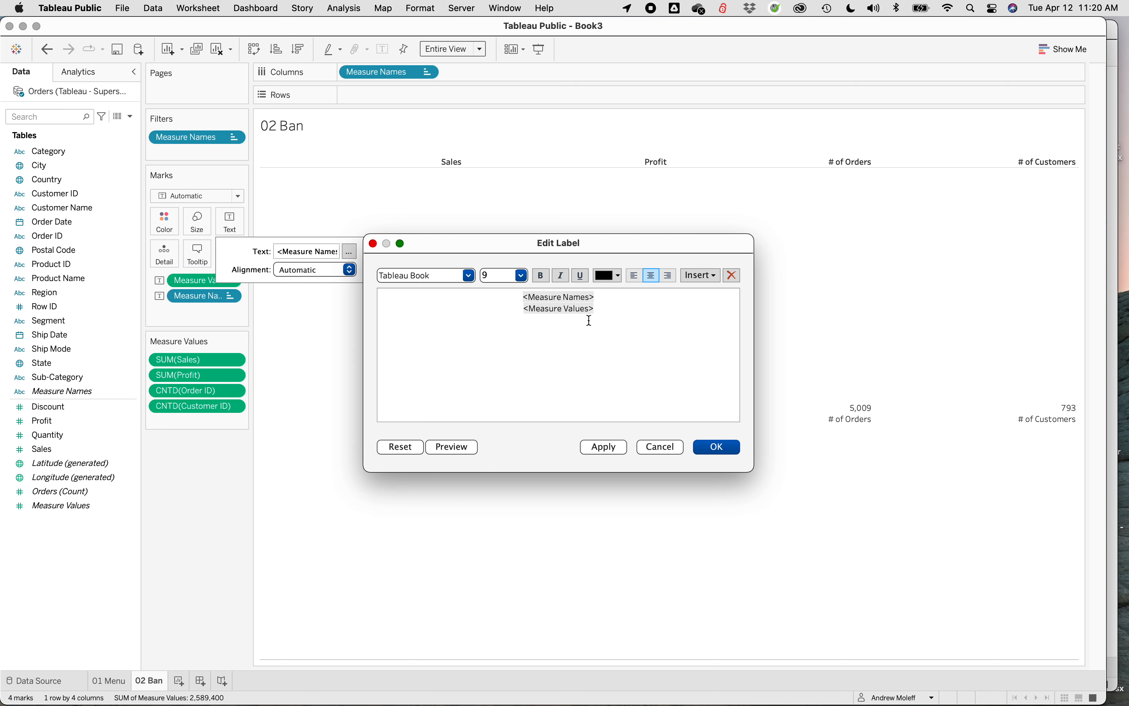
# - Format the Measure Values line of the label in Tableau Medium at size 20, using the finished workbook's 02 Ban sheet as reference
pyautogui.click(610, 298)
pyautogui.moveTo(610, 298); pyautogui.dragTo(521, 298)
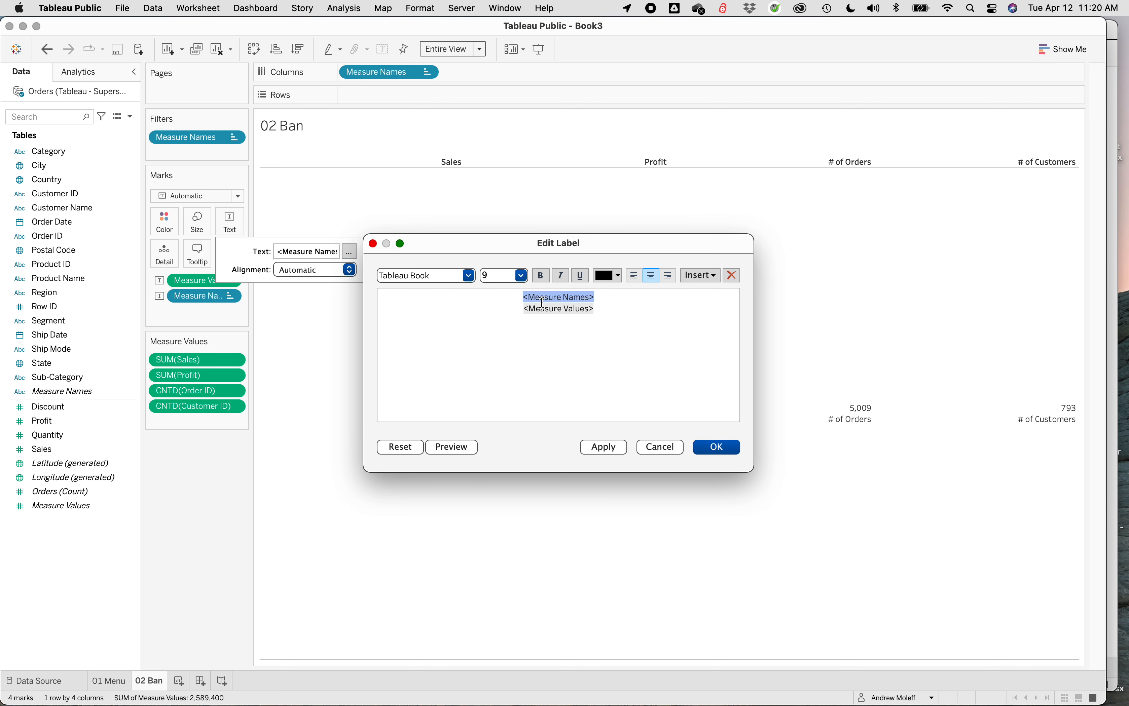
pyautogui.click(609, 310)
pyautogui.moveTo(609, 310); pyautogui.dragTo(523, 310)
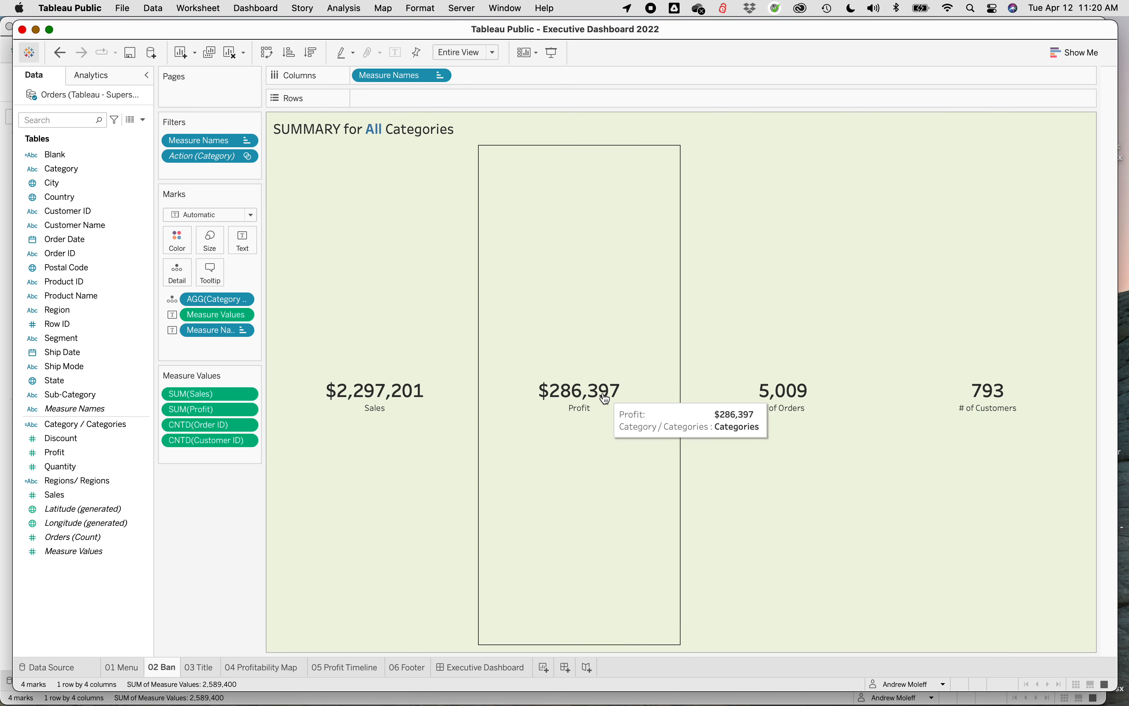
pyautogui.click(619, 699)
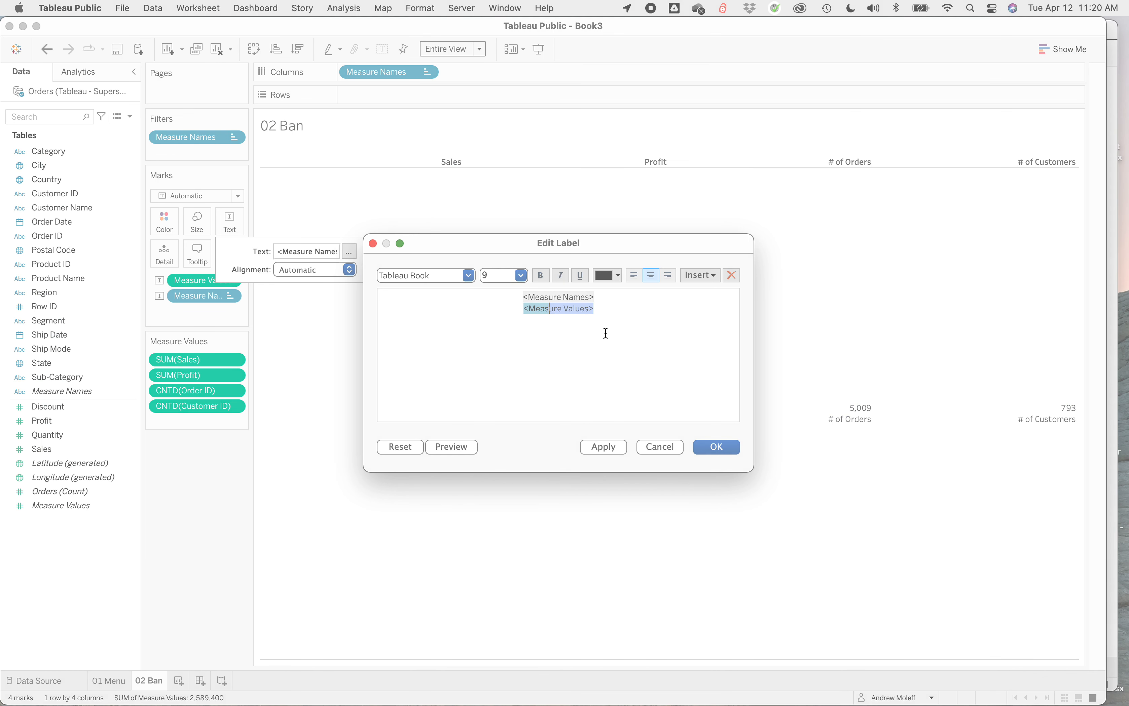
pyautogui.doubleClick(519, 314)
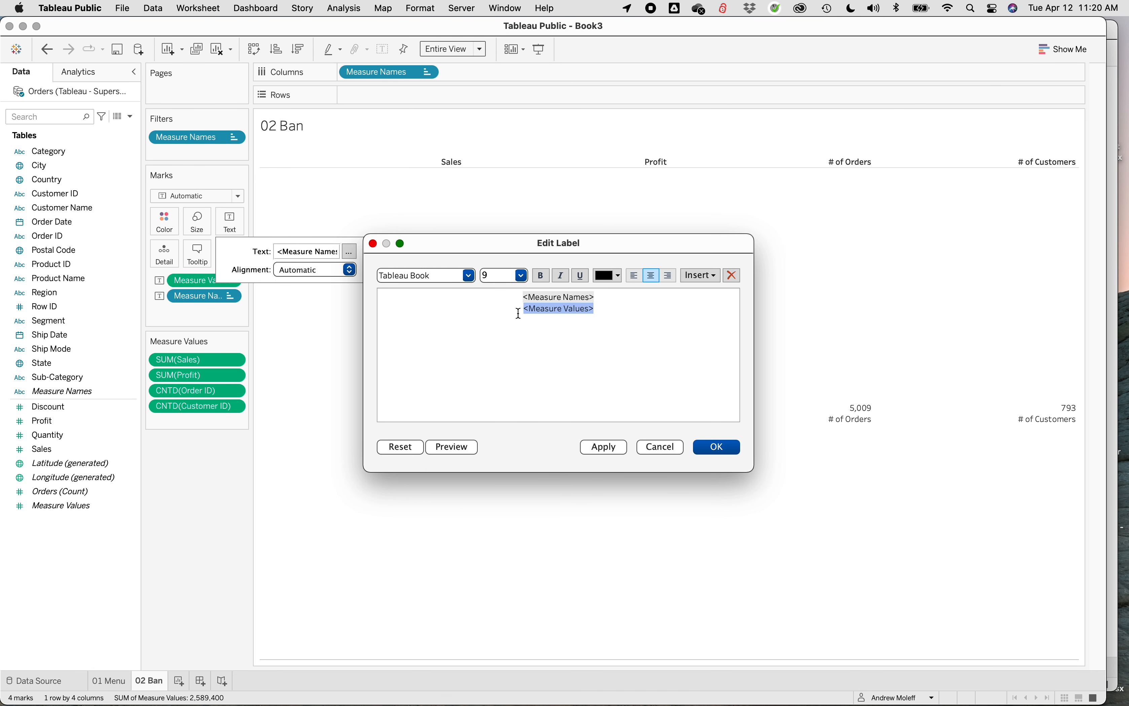
pyautogui.click(469, 277)
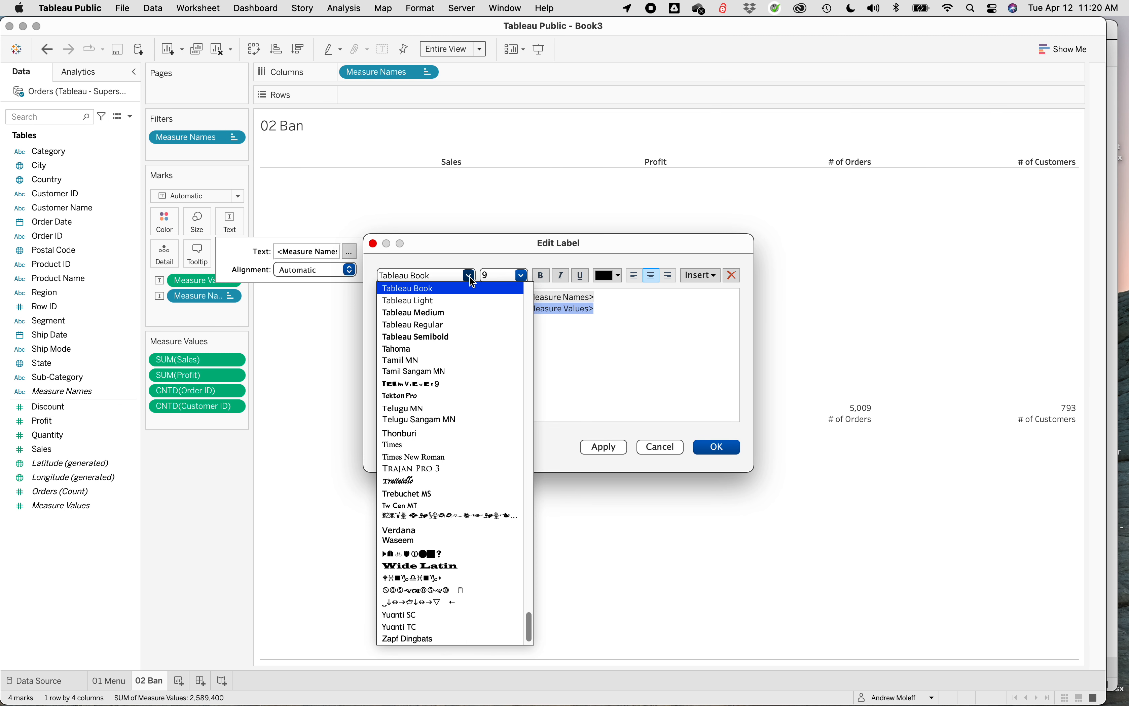
pyautogui.click(446, 312)
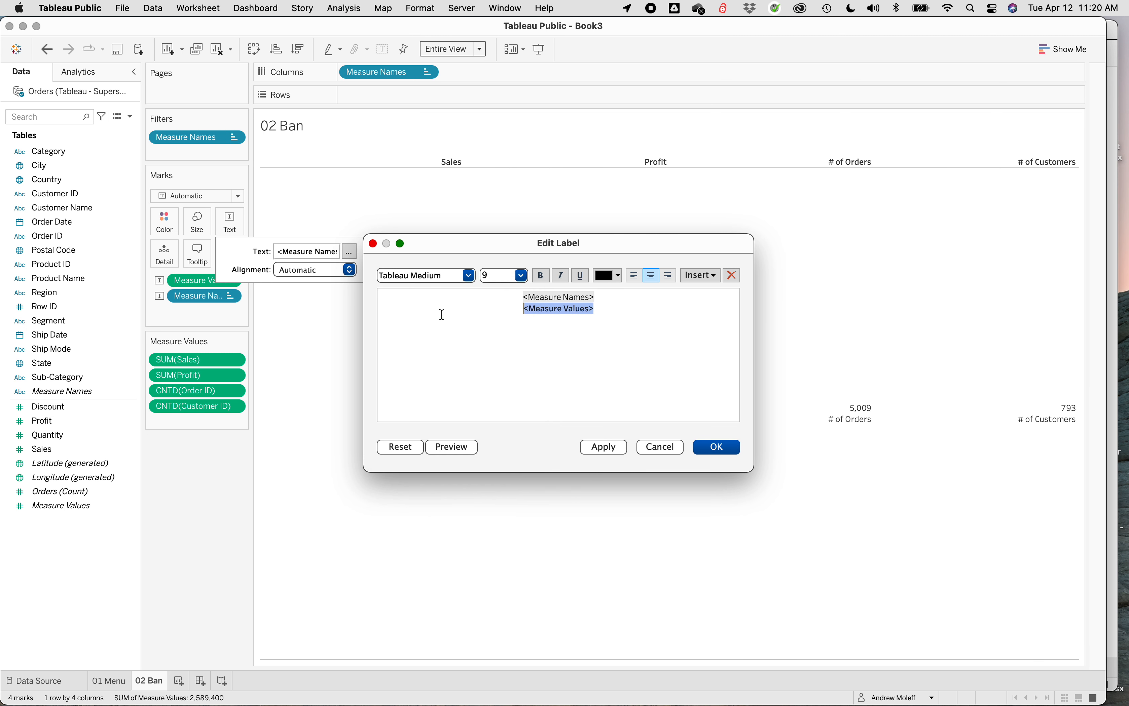
pyautogui.click(522, 276)
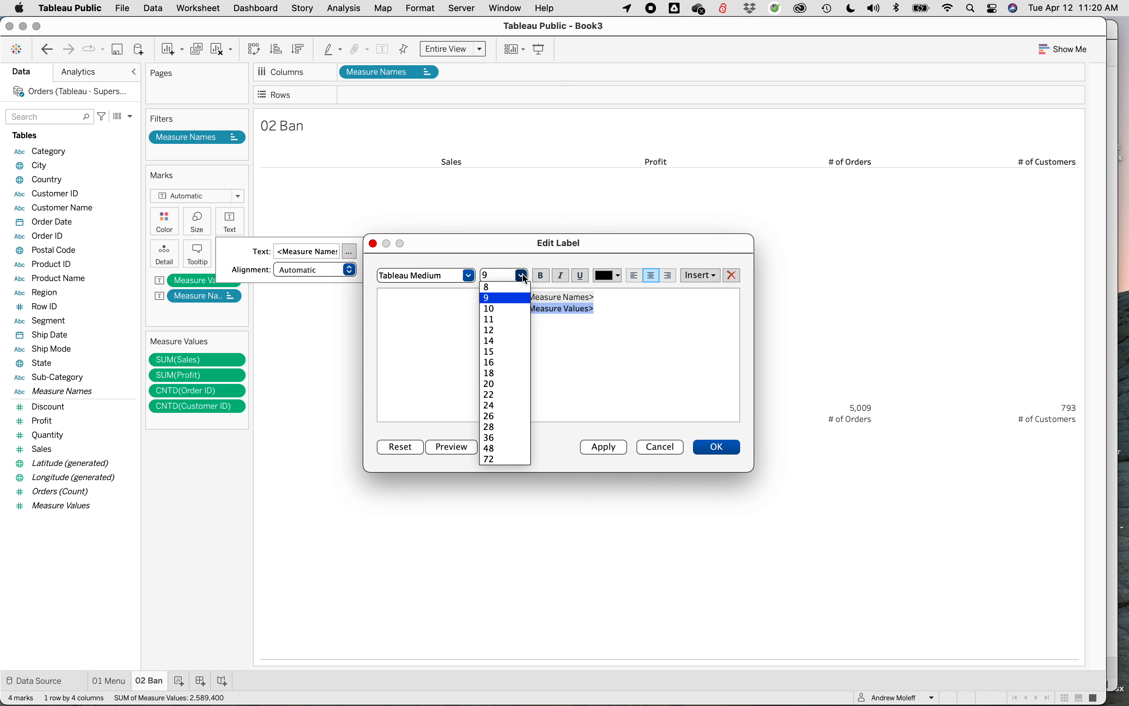
pyautogui.click(499, 385)
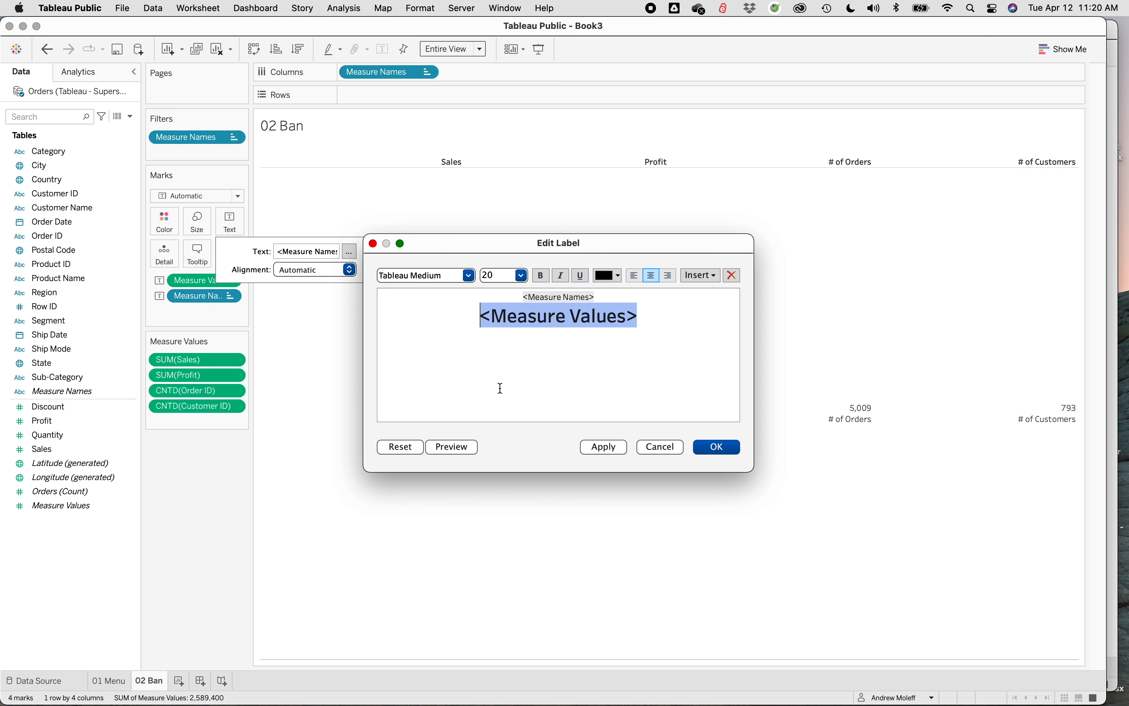
# - Make the Measure Values line of the 02 Ban label bold and apply the label changes
pyautogui.click(542, 275)
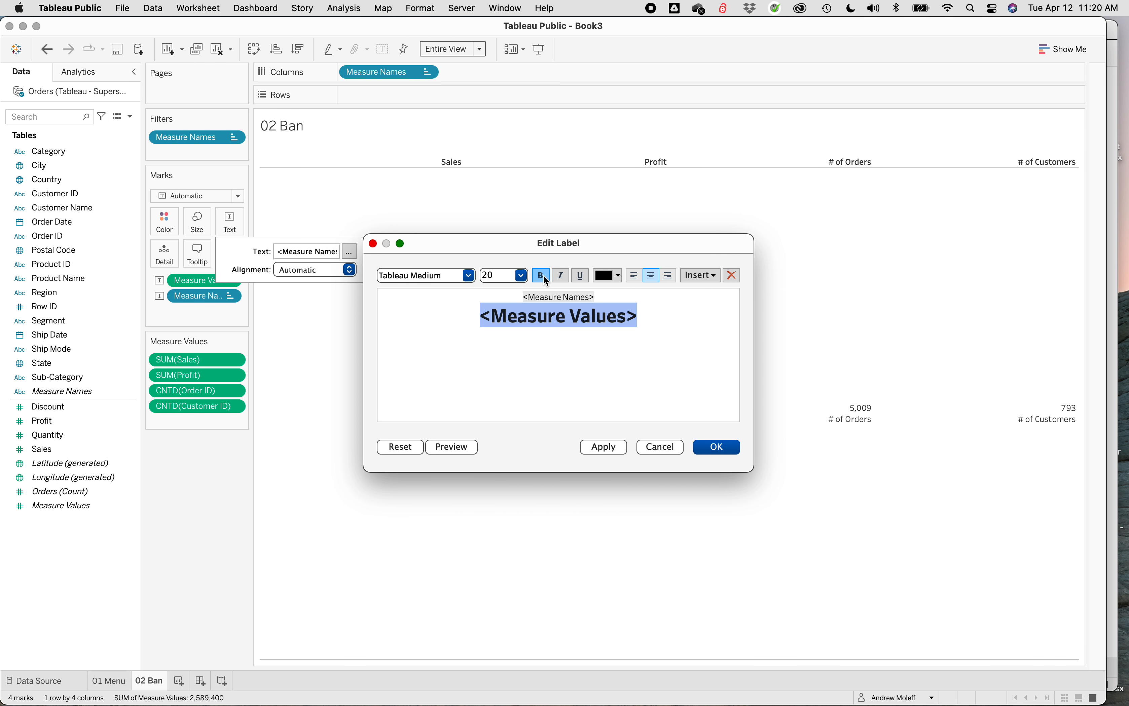
pyautogui.click(603, 450)
pyautogui.click(721, 449)
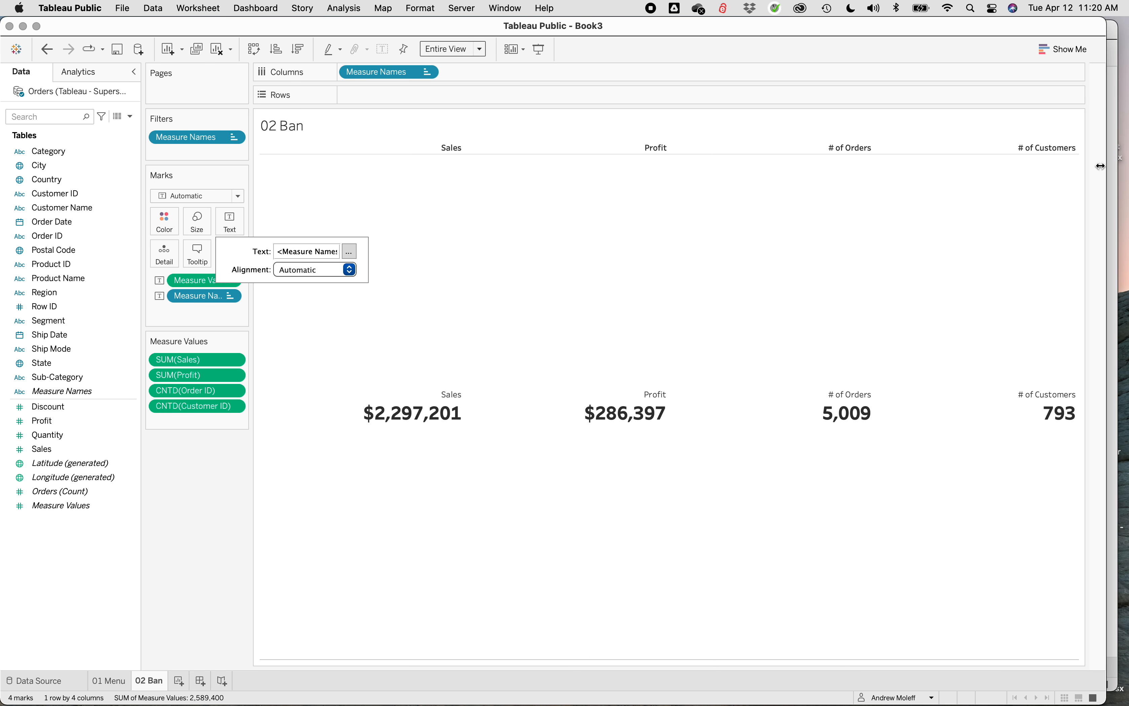
# - Centre the 02 Ban text labels horizontally and set them to middle vertical alignment, using the Executive Dashboard 2022 workbook as reference
pyautogui.click(1114, 177)
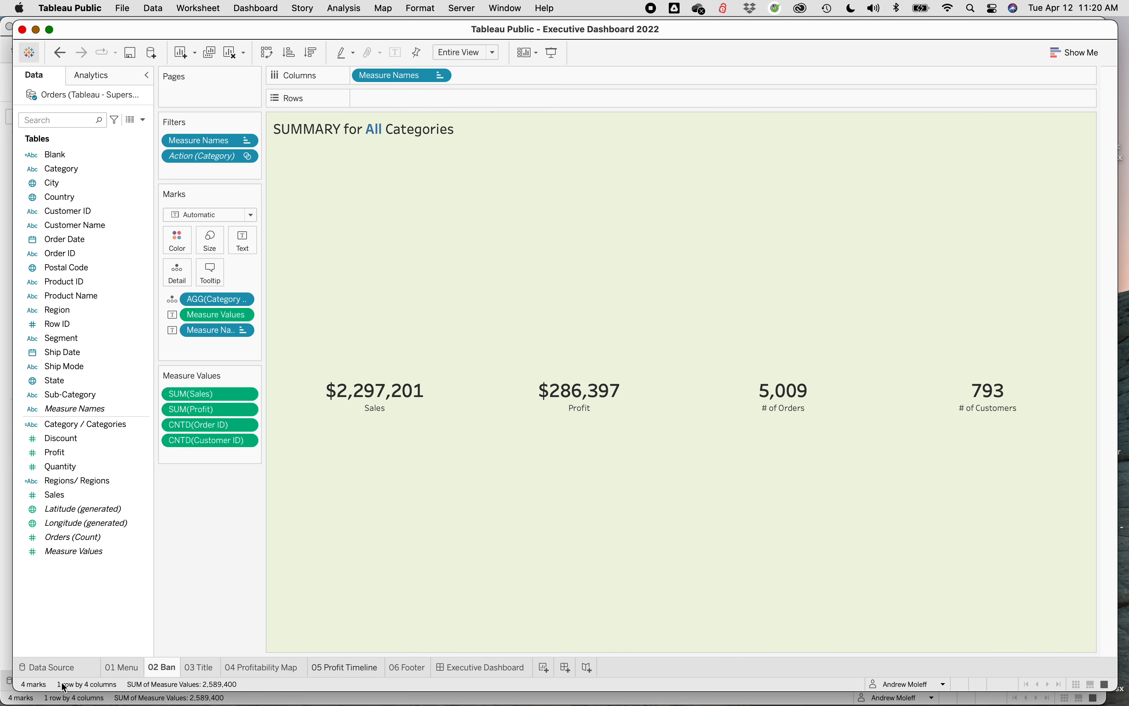
pyautogui.click(9, 650)
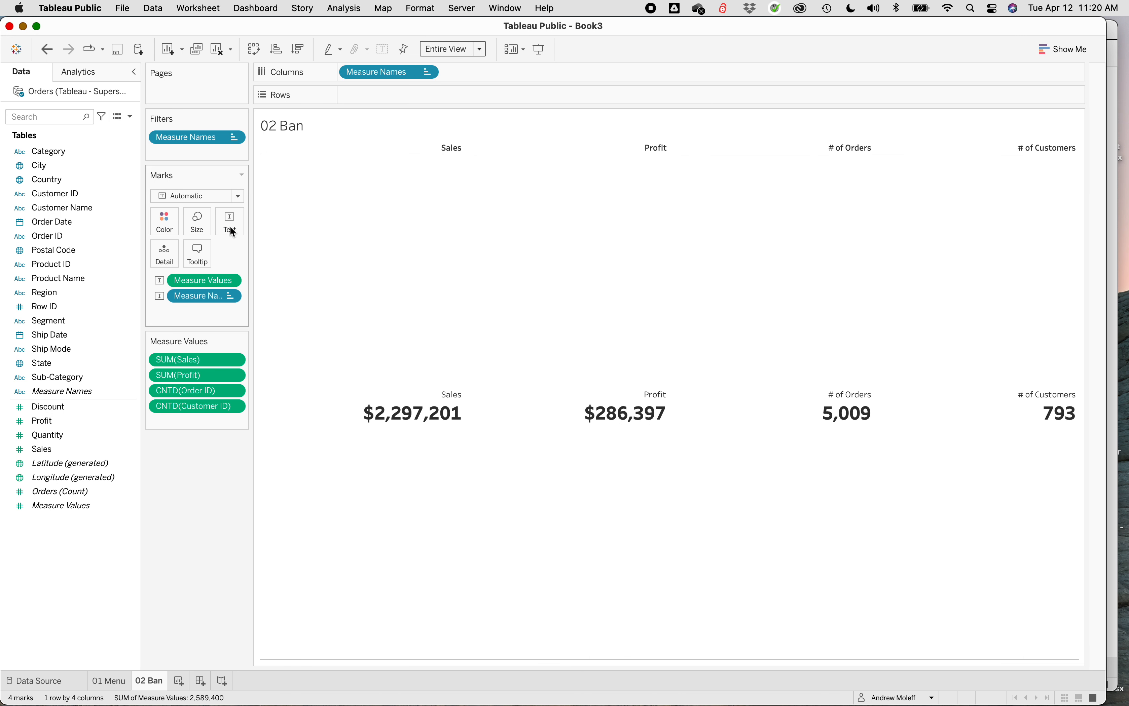
pyautogui.click(234, 217)
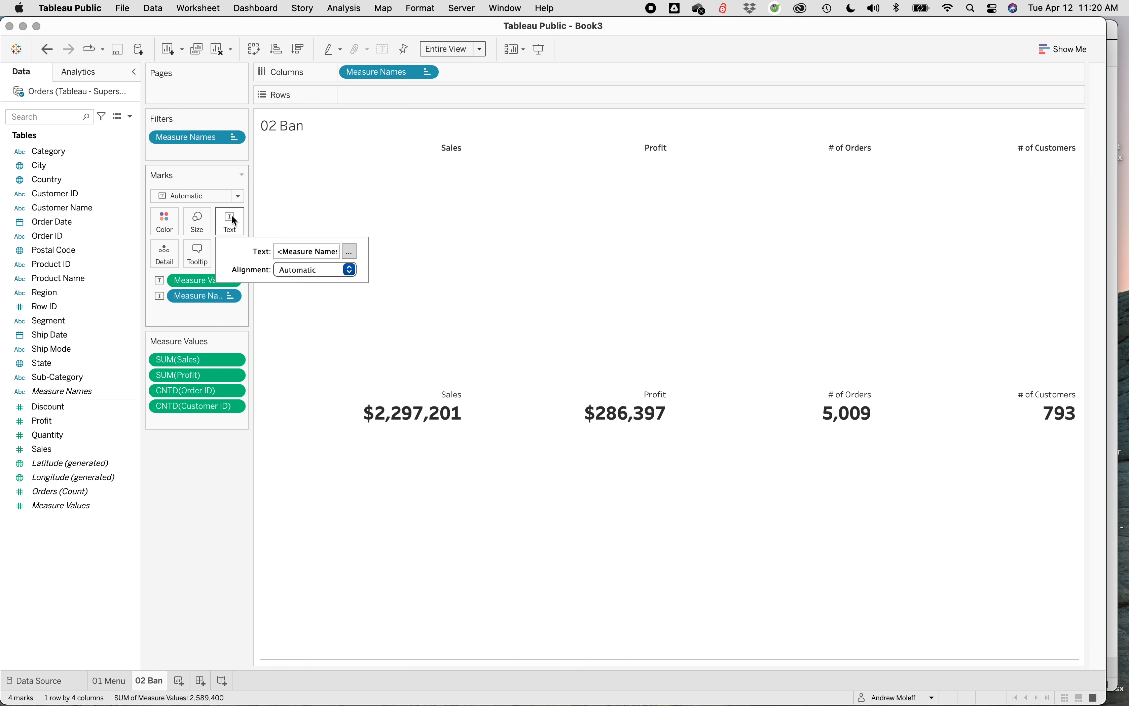
pyautogui.click(349, 270)
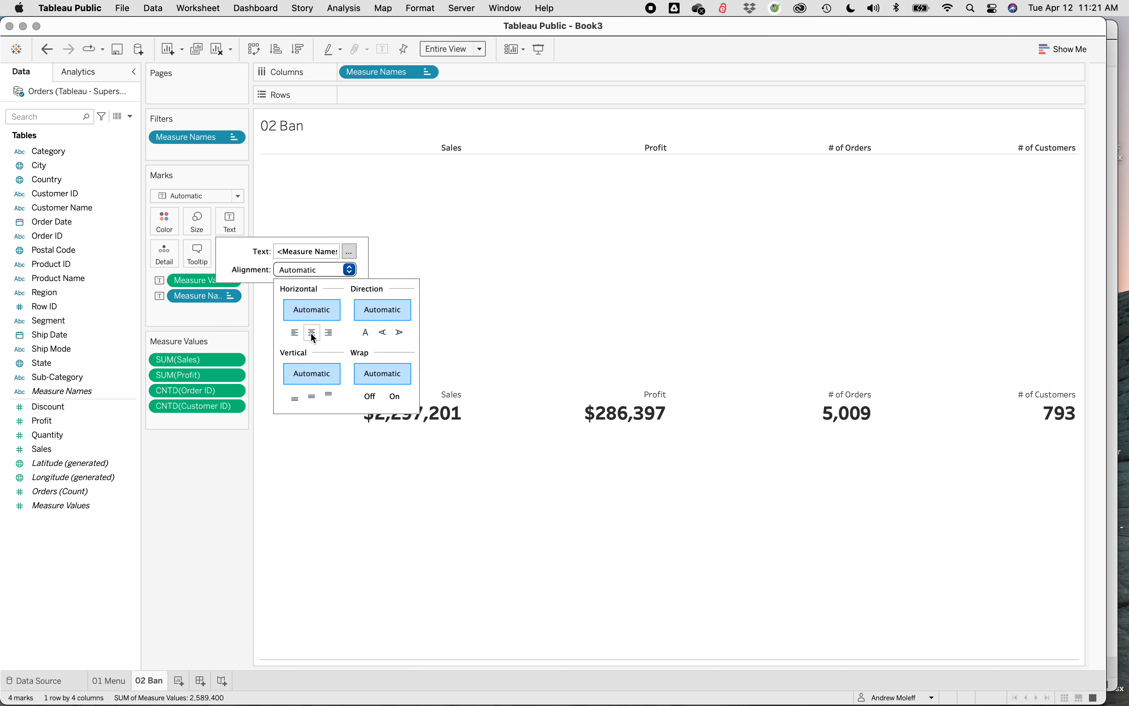
pyautogui.click(312, 334)
pyautogui.click(351, 272)
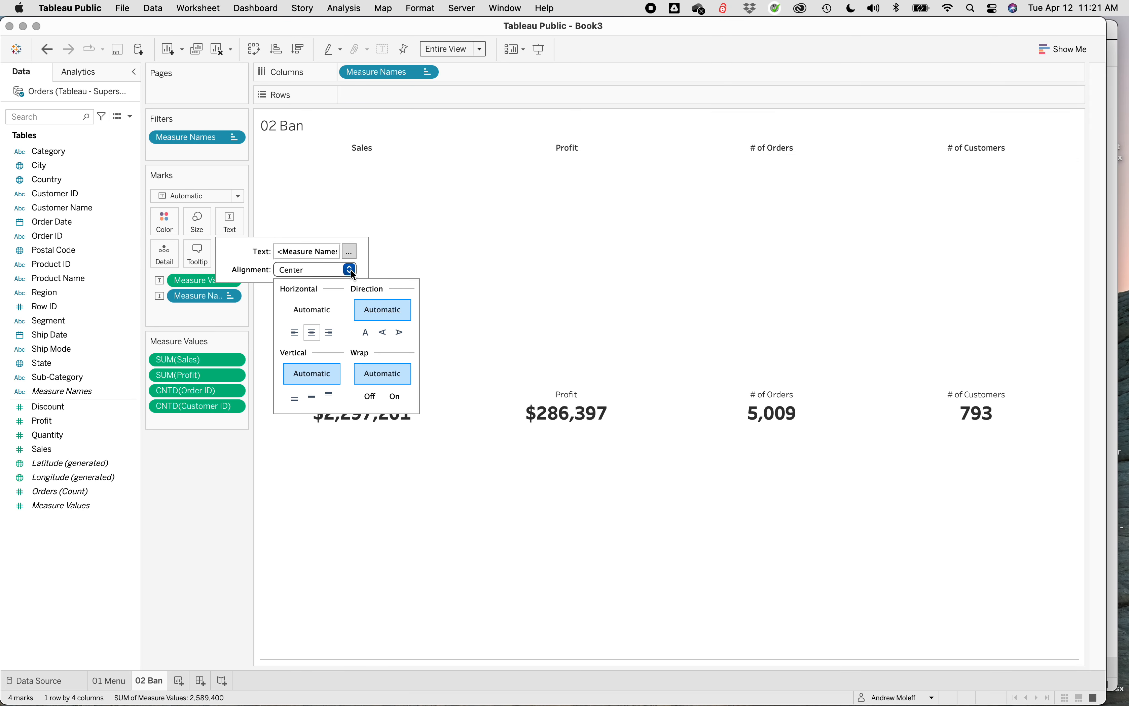
pyautogui.click(312, 397)
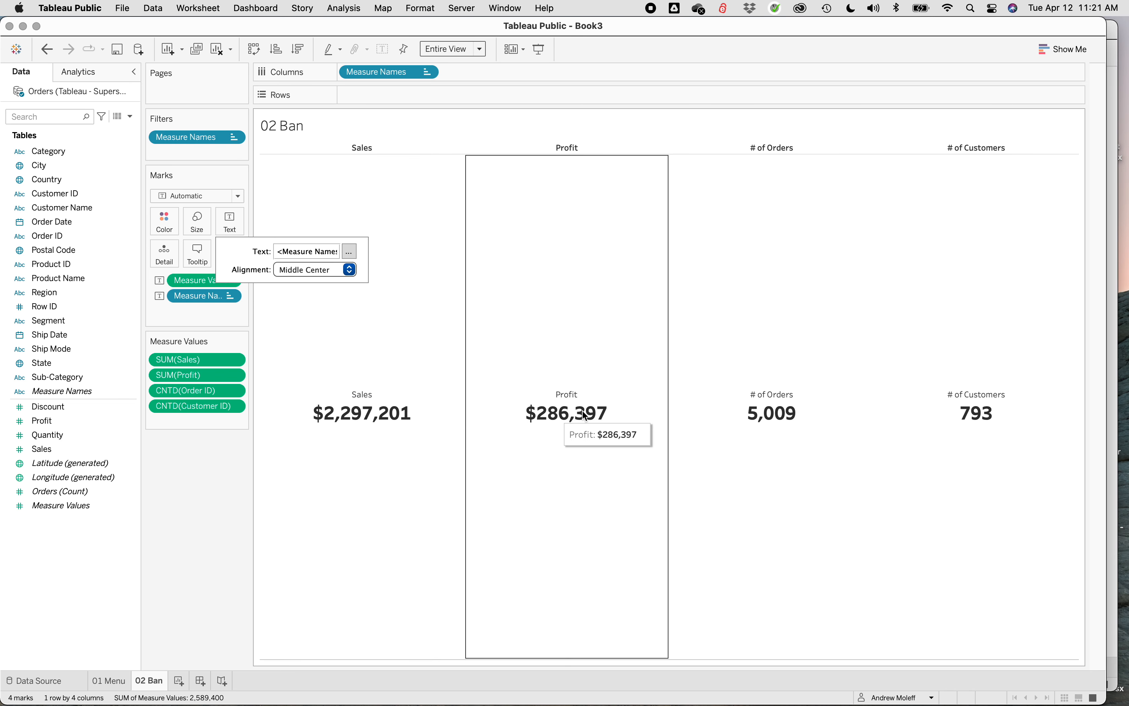
pyautogui.click(208, 501)
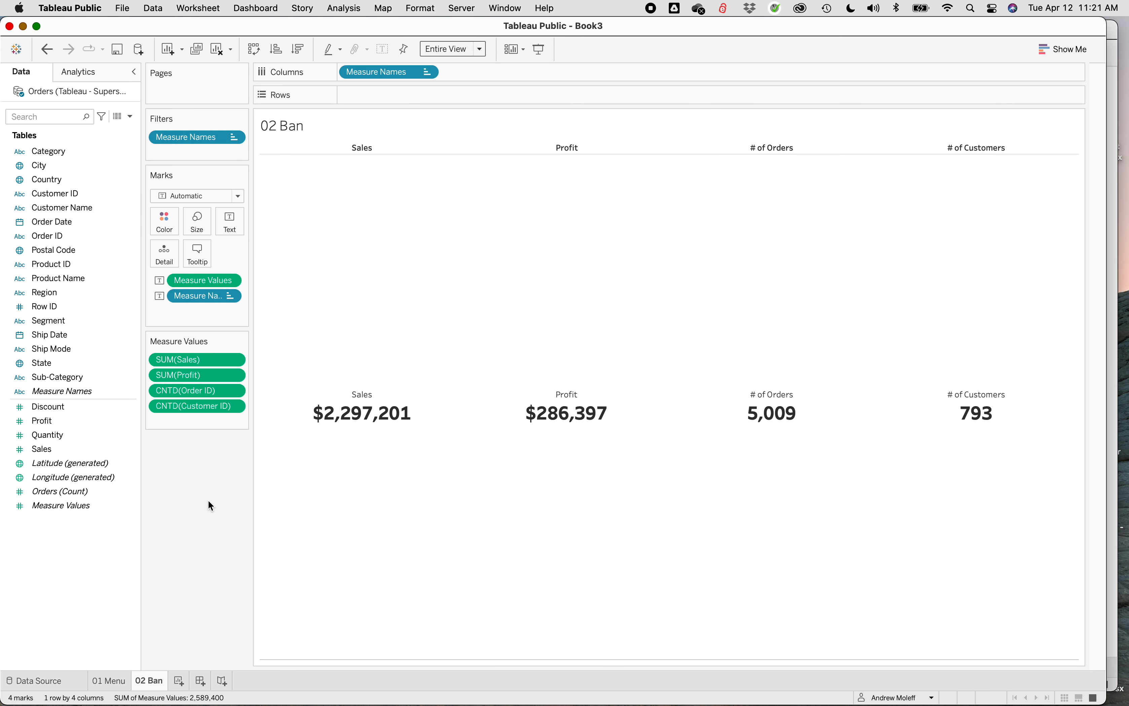
# - Copy the Measure Names field in the label text onto a new line below Measure Values
pyautogui.click(229, 223)
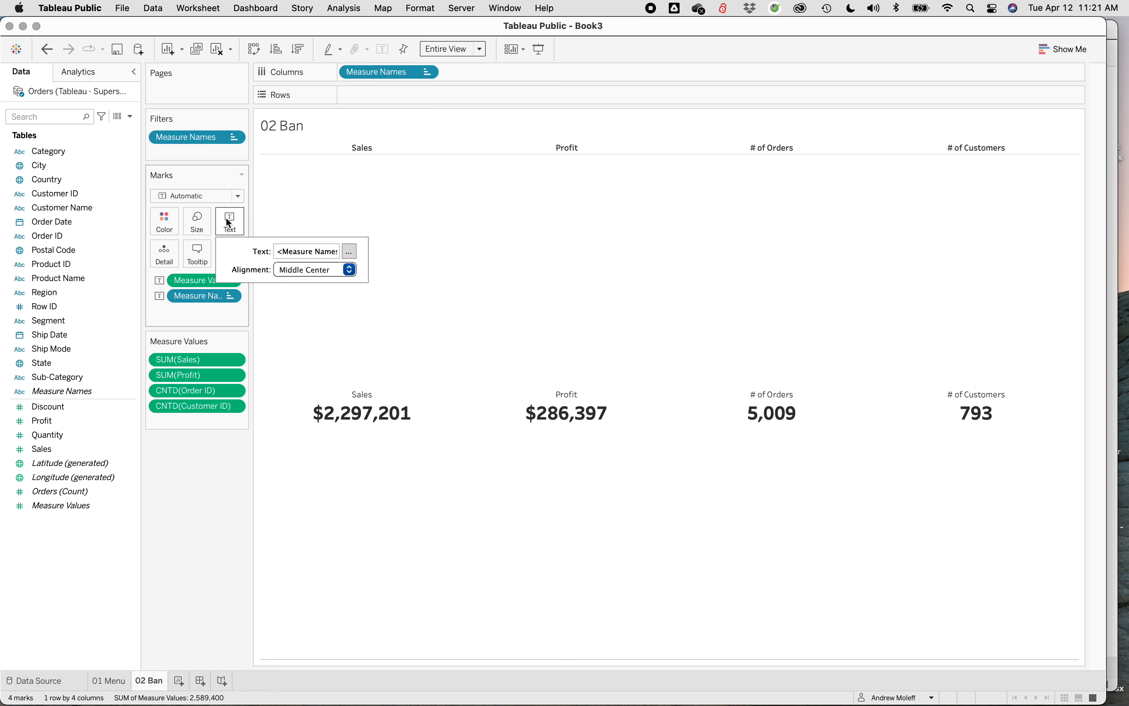
pyautogui.click(350, 252)
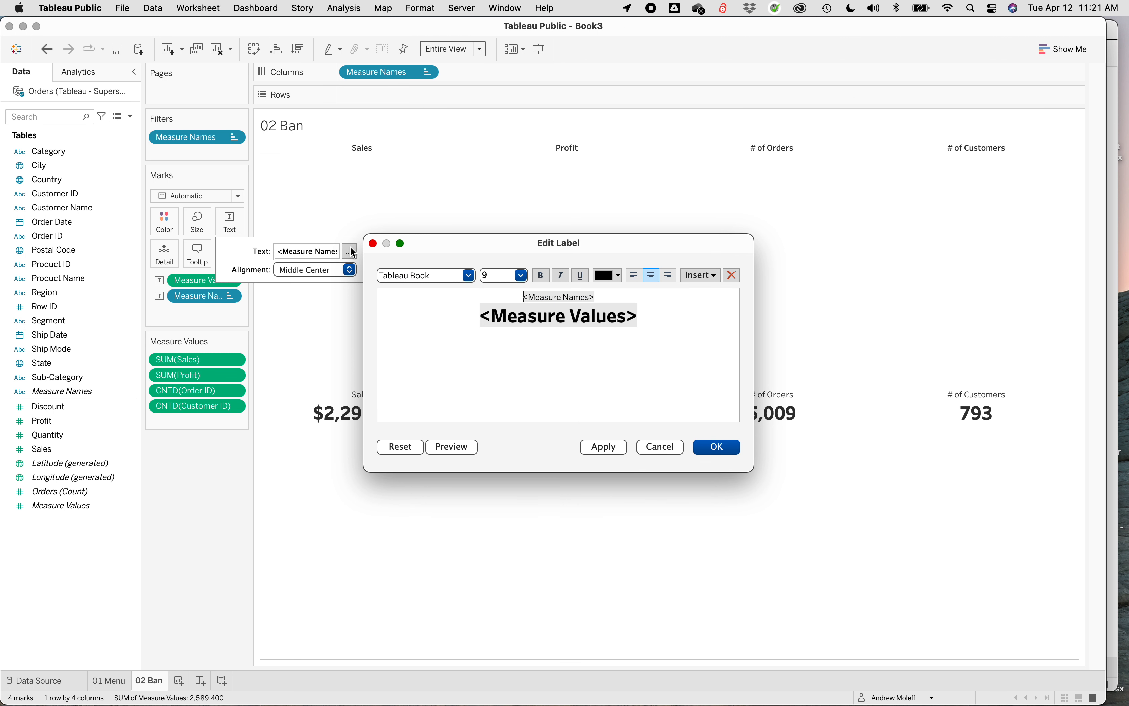
pyautogui.doubleClick(593, 297)
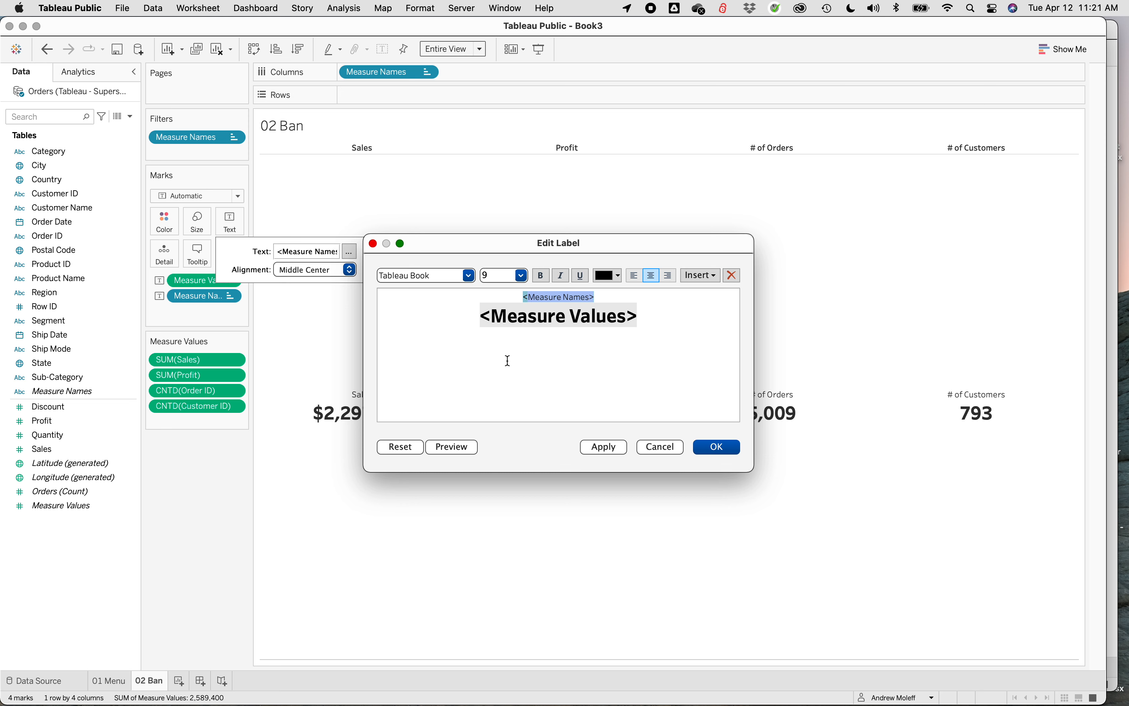
pyautogui.click(601, 295)
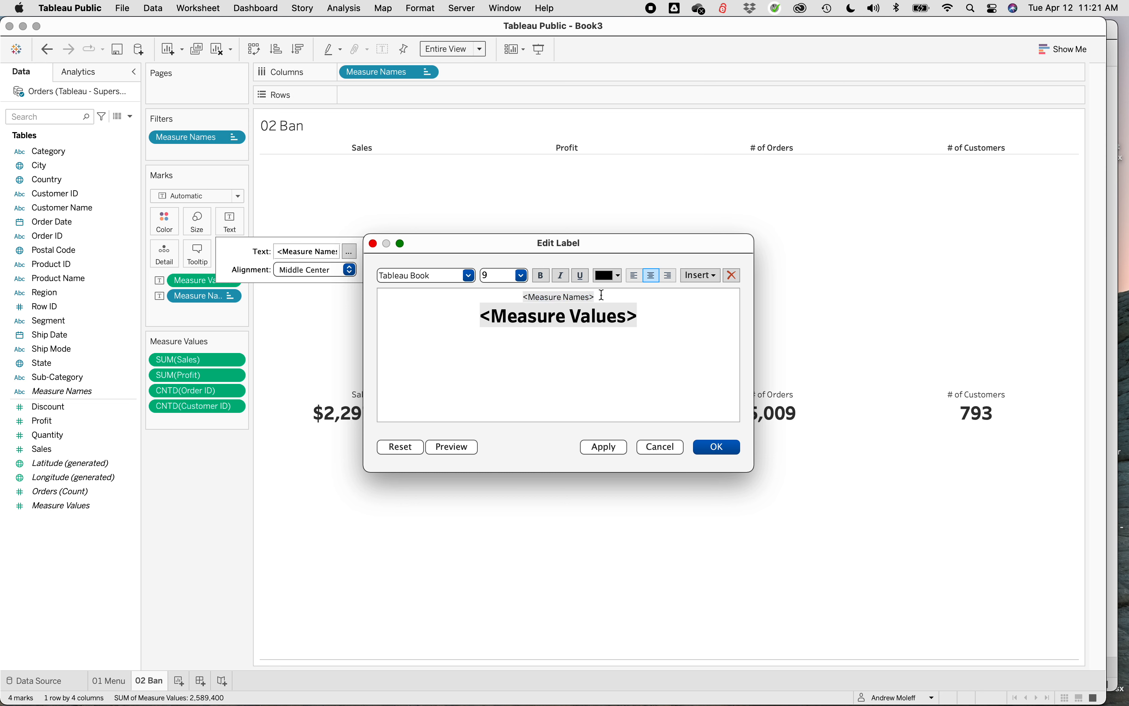
pyautogui.moveTo(601, 295); pyautogui.dragTo(505, 297)
pyautogui.press('super+c')
pyautogui.click(605, 297)
pyautogui.click(621, 299)
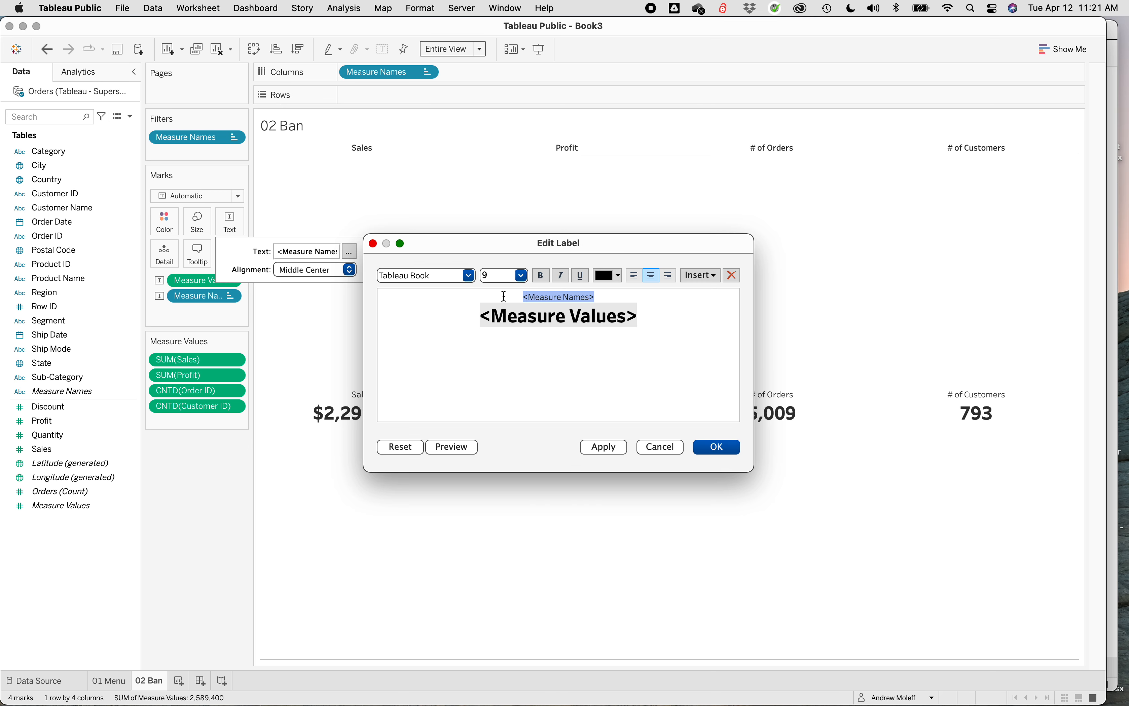
pyautogui.click(545, 349)
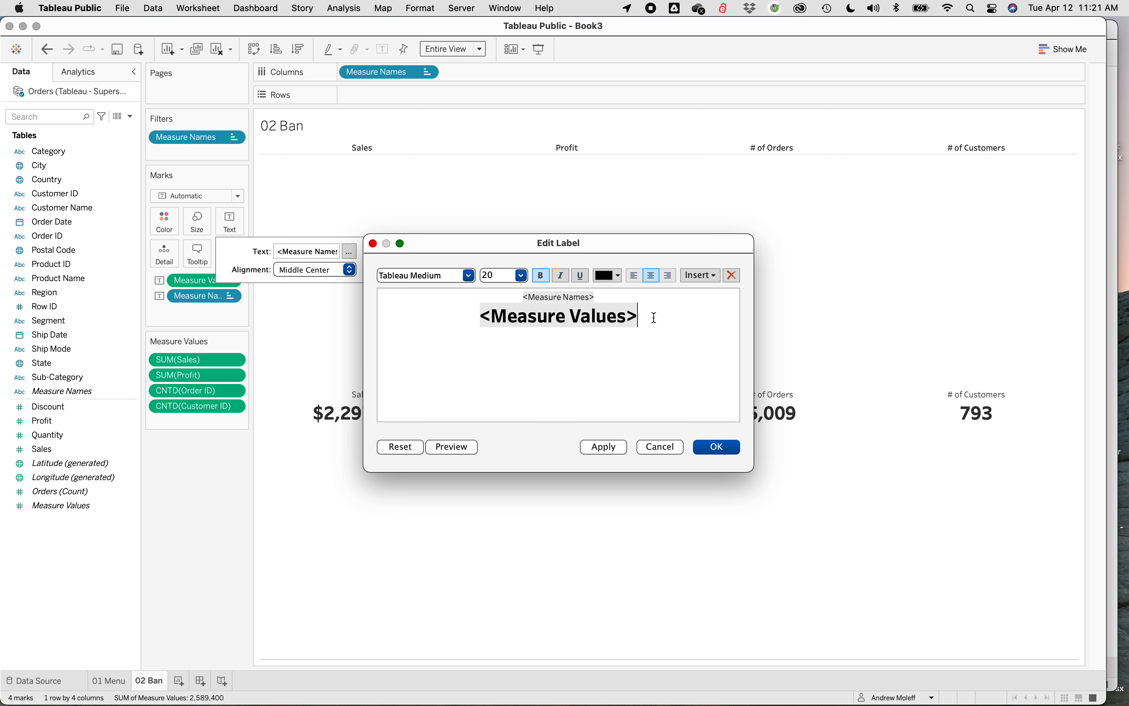
pyautogui.press('Return')
pyautogui.press('super+v')
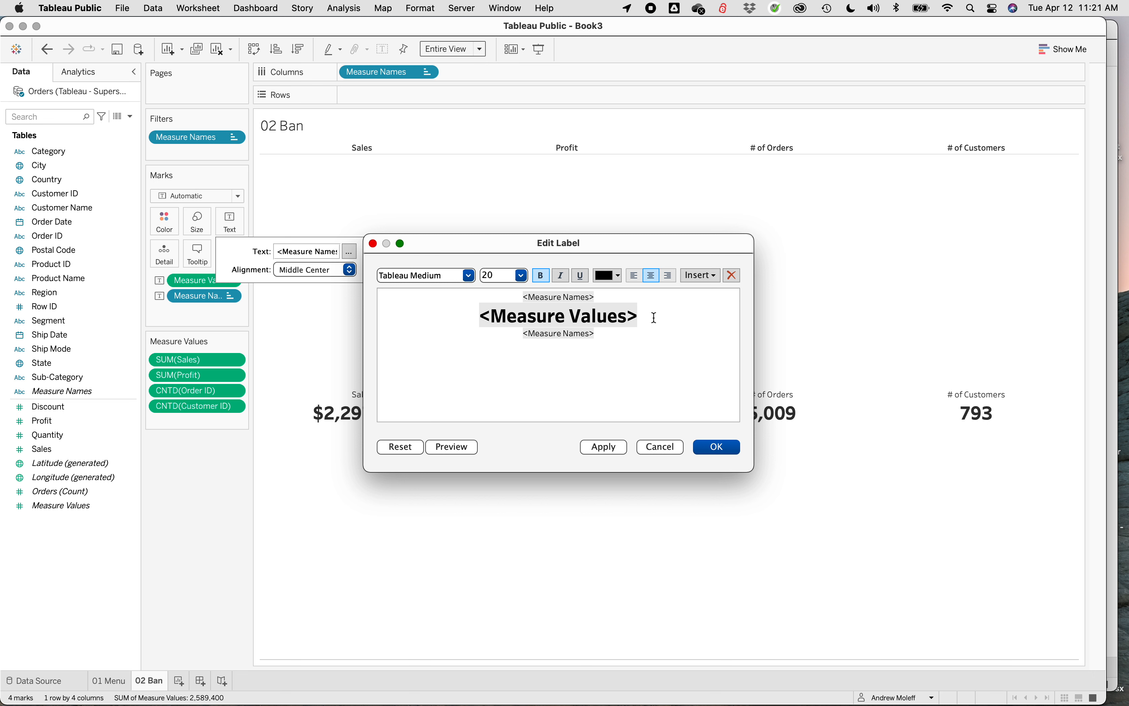
# - Delete the Measure Names field and its empty line above Measure Values, and apply the label changes
pyautogui.click(614, 298)
pyautogui.moveTo(615, 298); pyautogui.dragTo(513, 296)
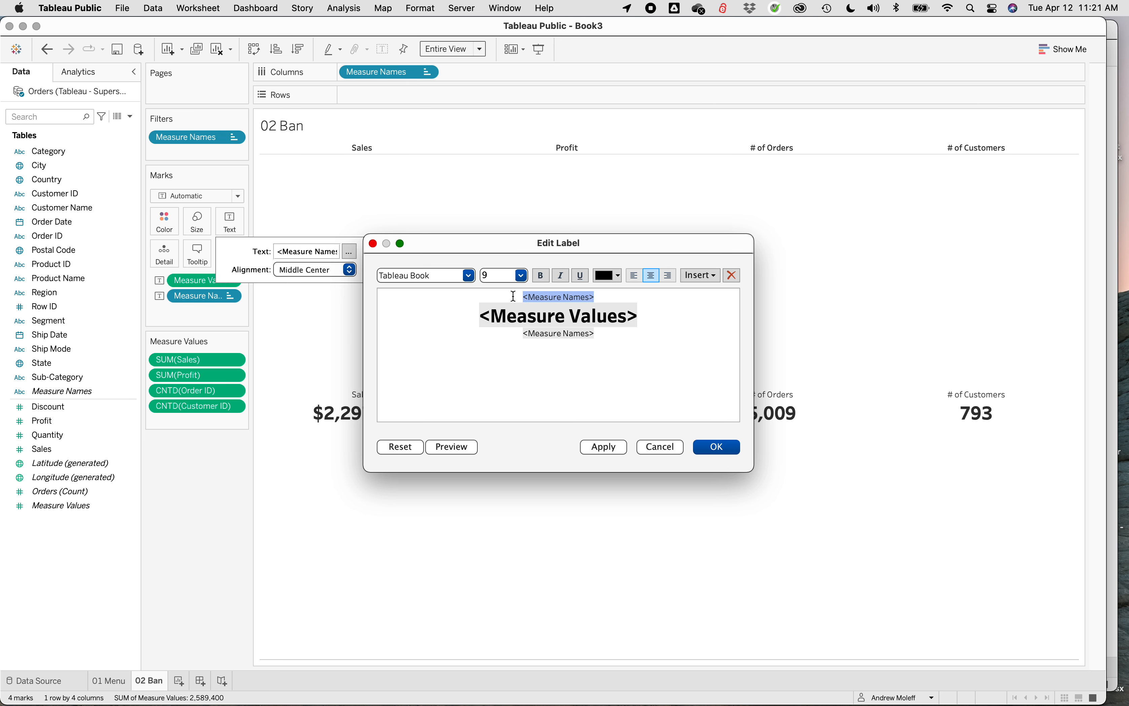
pyautogui.press('BackSpace')
pyautogui.click(480, 308)
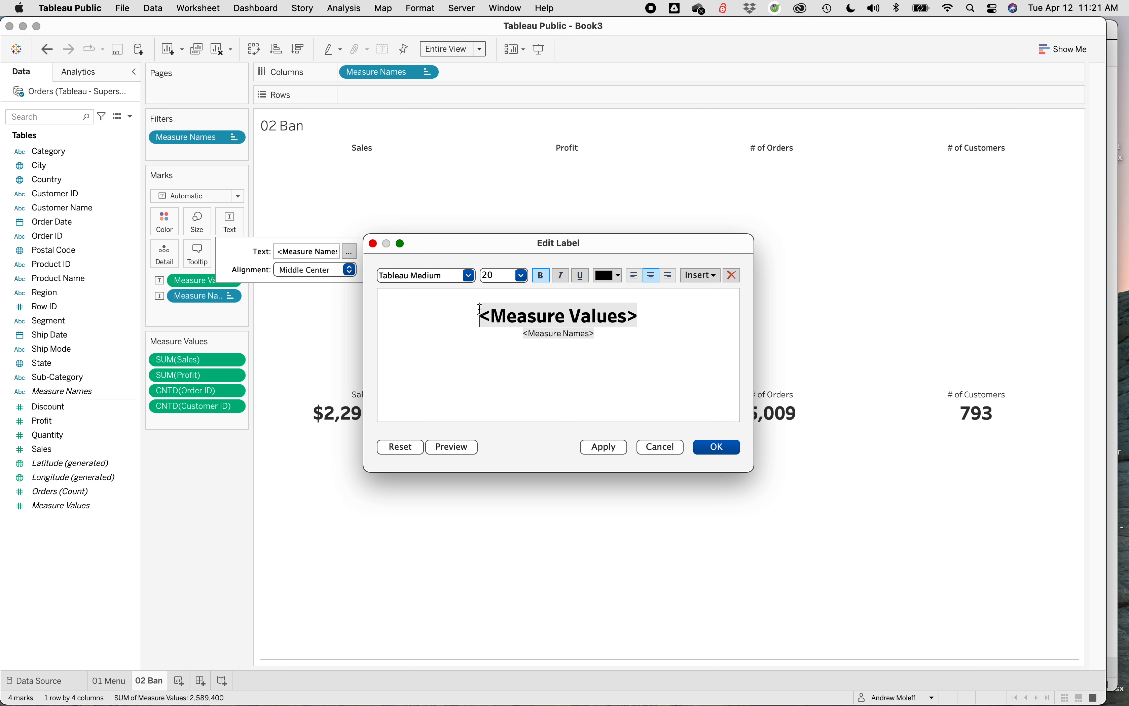
pyautogui.press('BackSpace')
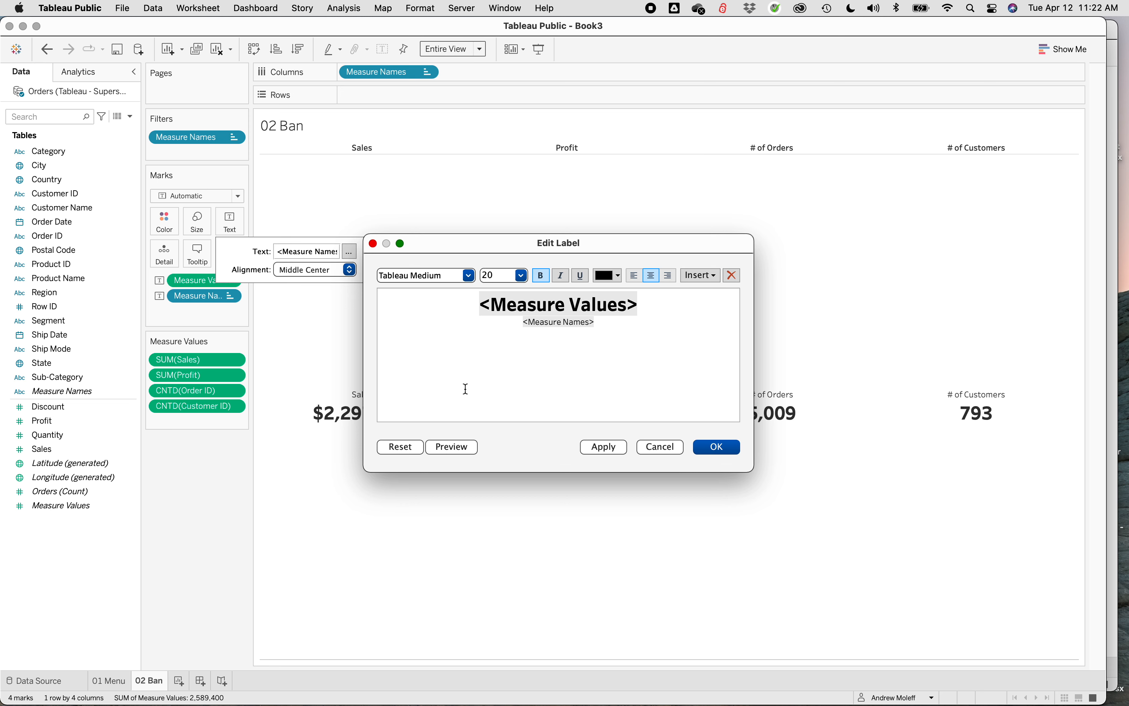
pyautogui.click(610, 447)
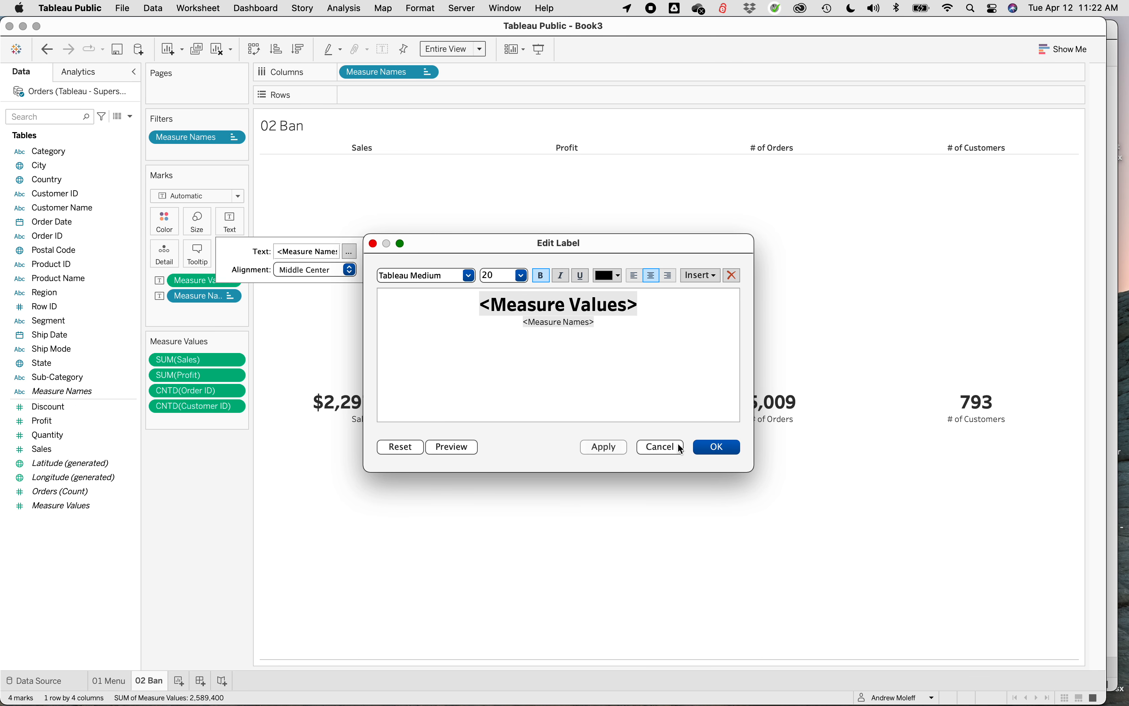
pyautogui.click(712, 445)
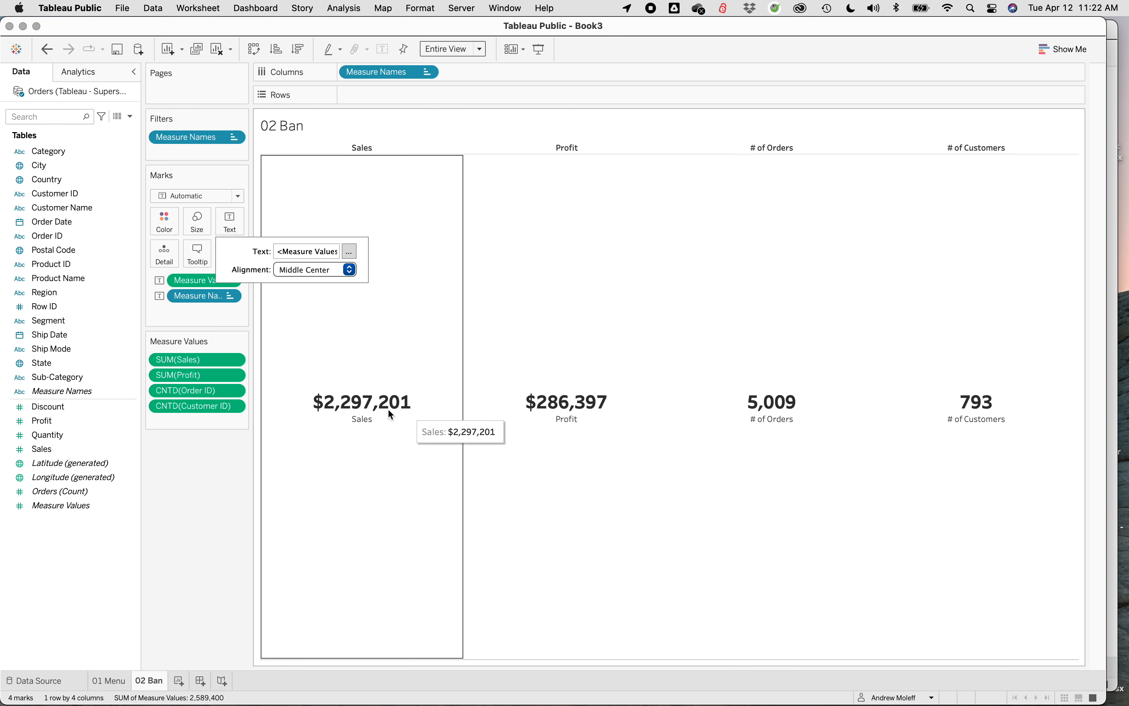
# - Hide the measure name column headers above the values on the 02 Ban sheet
pyautogui.click(220, 468)
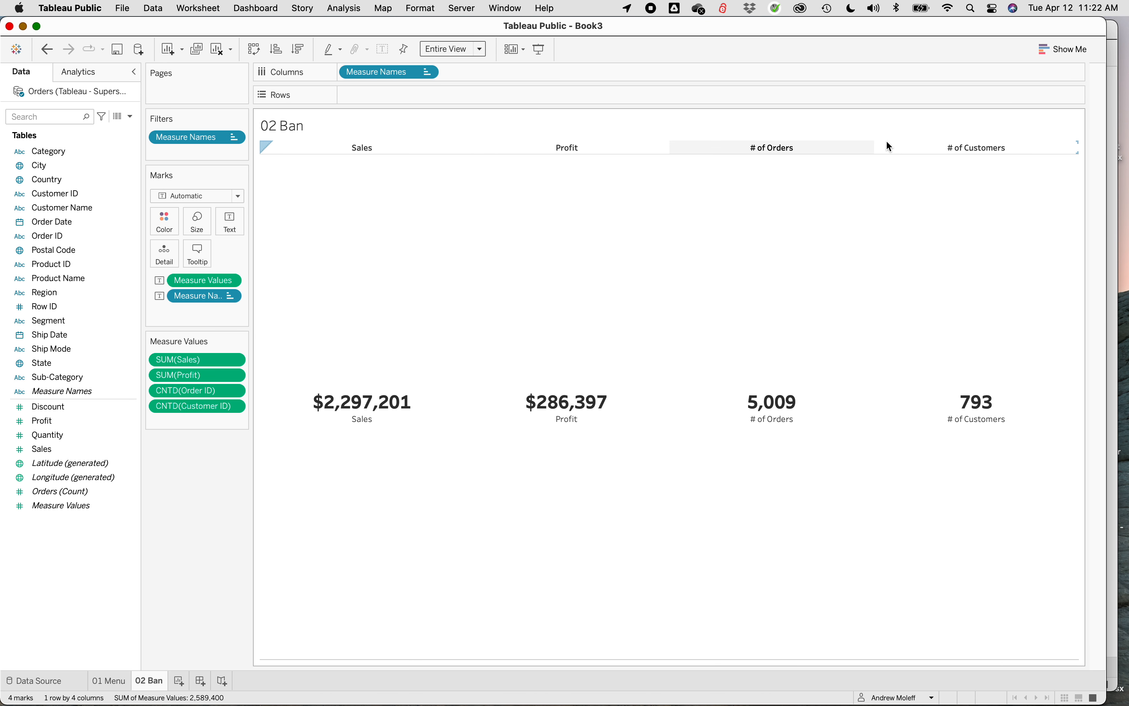
pyautogui.rightClick(373, 146)
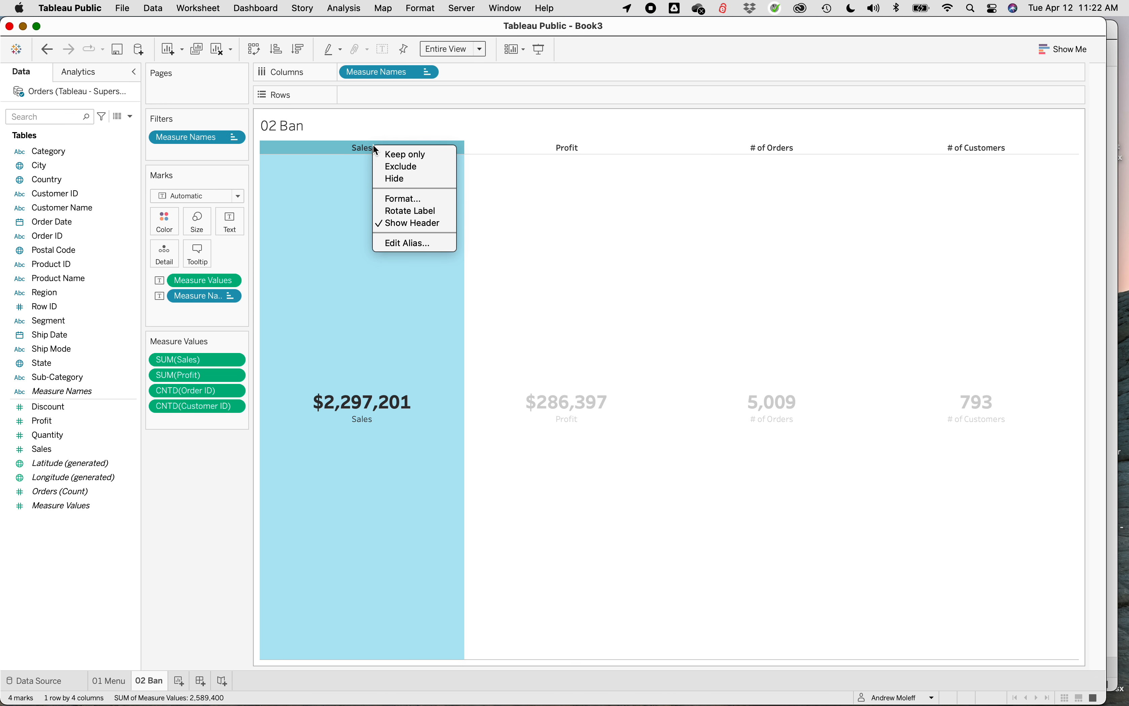
pyautogui.click(397, 222)
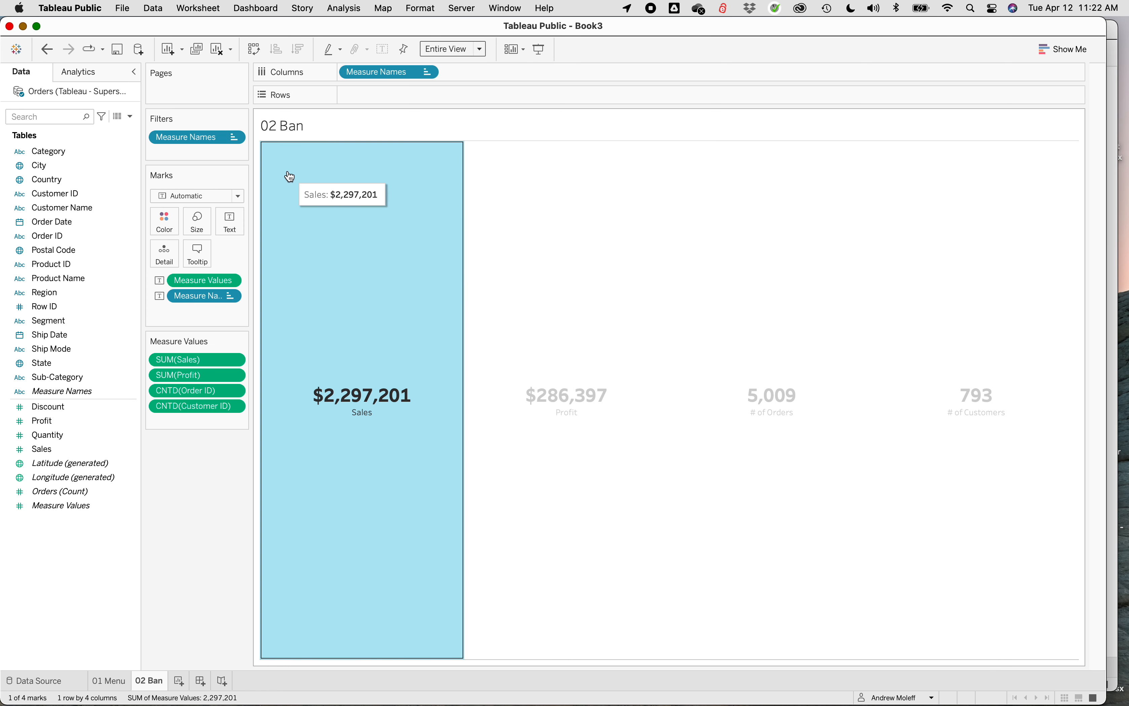
# - Replace the sheet name in the 02 Ban title with the text "SUMMARY for category"
pyautogui.rightClick(289, 127)
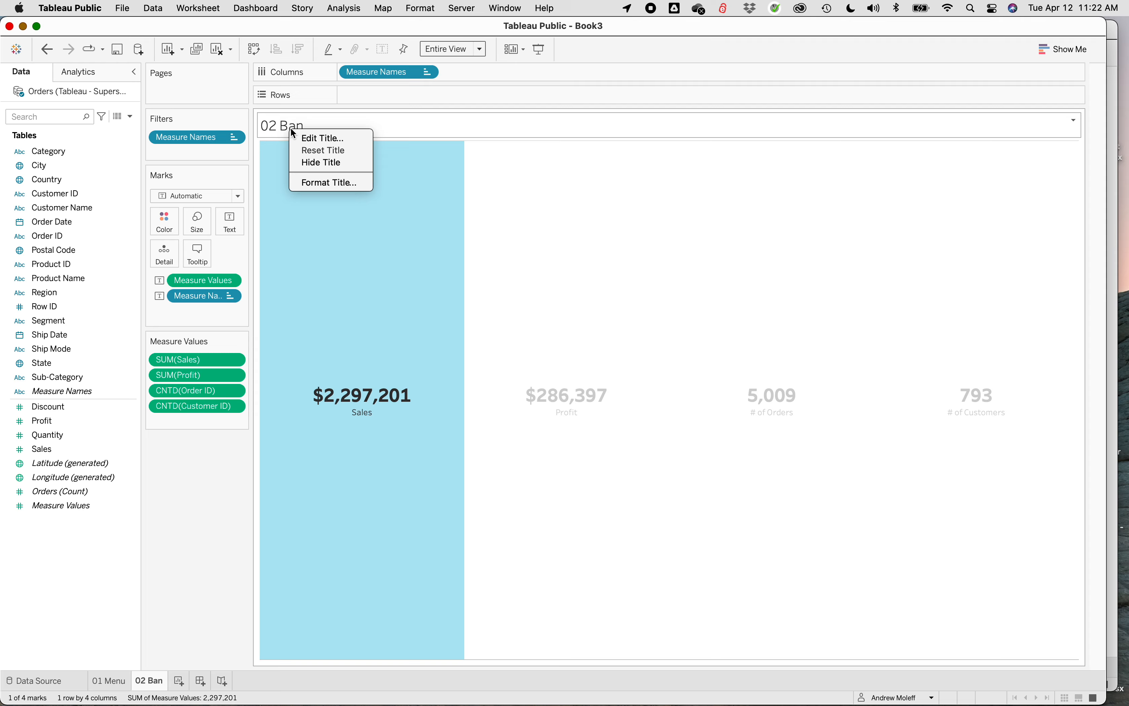
pyautogui.click(306, 138)
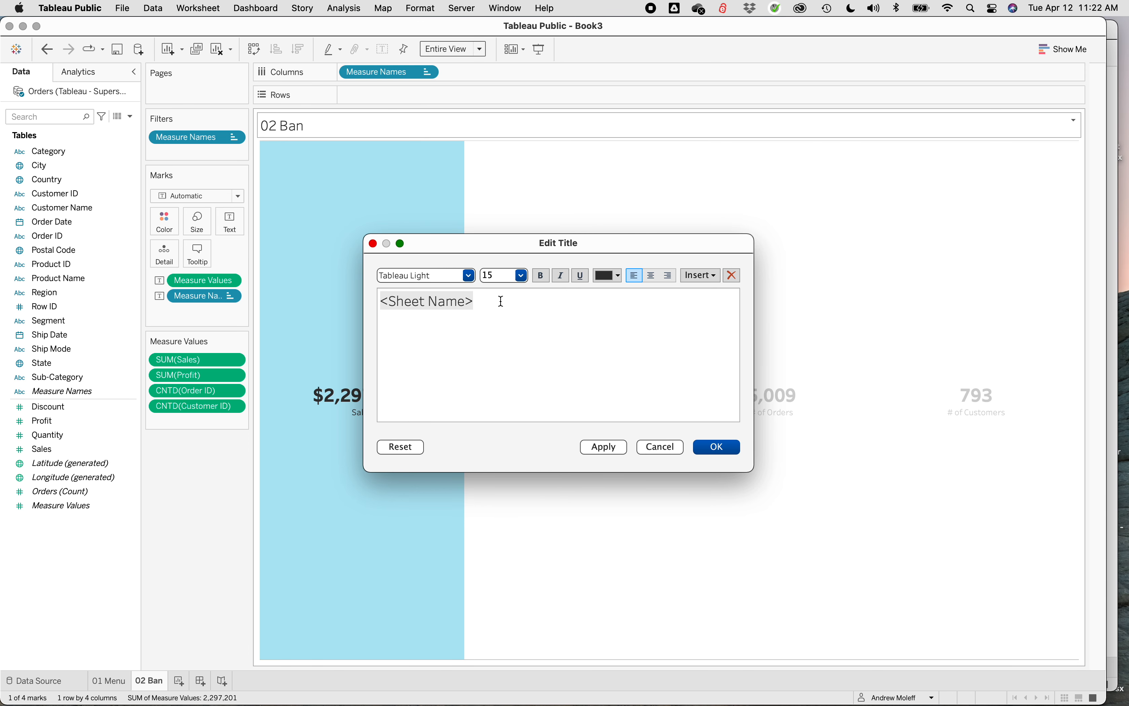
pyautogui.moveTo(502, 302); pyautogui.dragTo(377, 306)
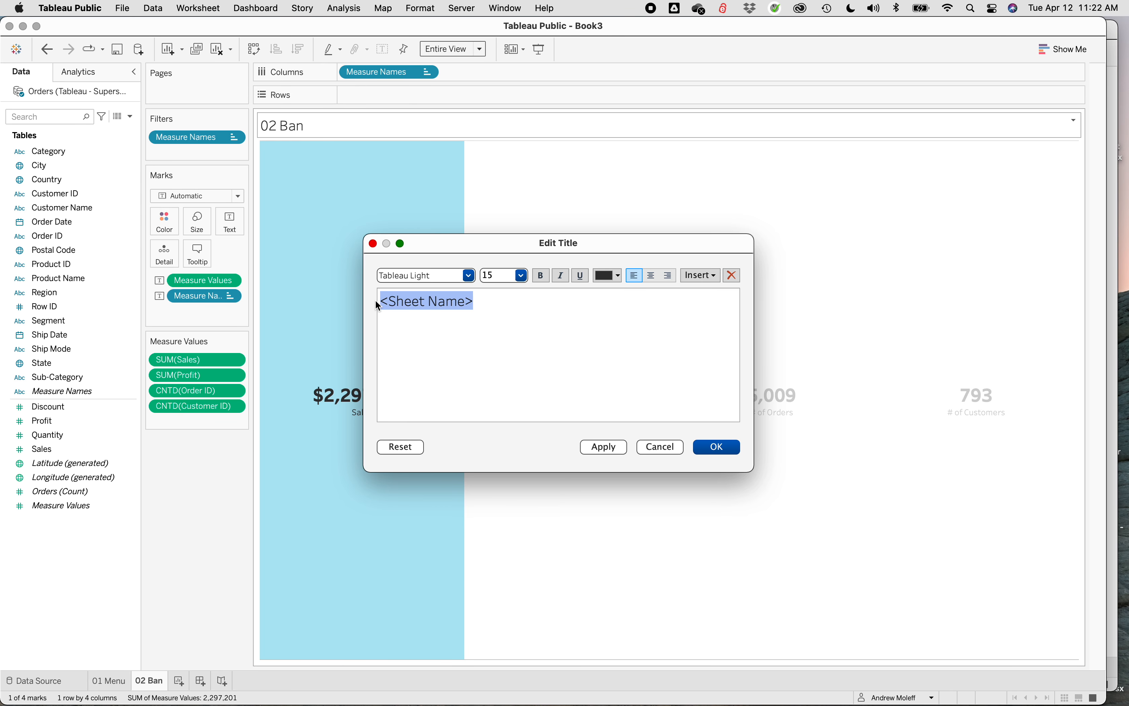
pyautogui.write('SUMMARY ')
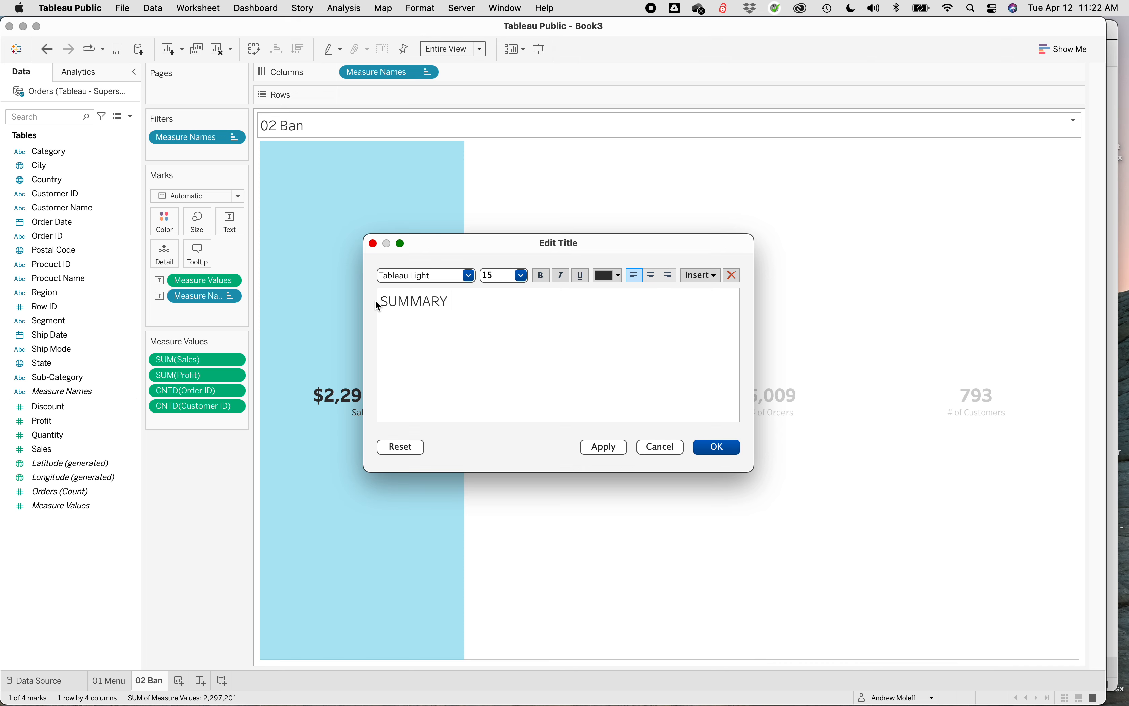
pyautogui.write('for category')
# - Format the whole "SUMMARY for category" title in Tableau Medium and apply the title changes
pyautogui.moveTo(537, 304); pyautogui.dragTo(375, 302)
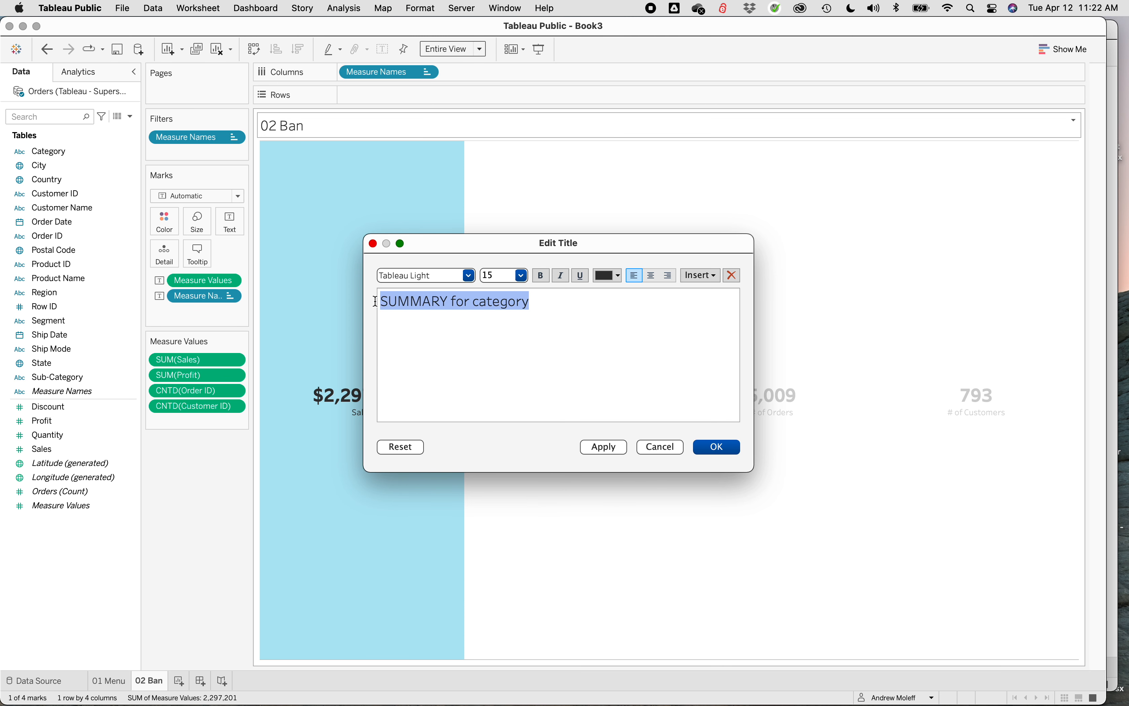
pyautogui.click(469, 275)
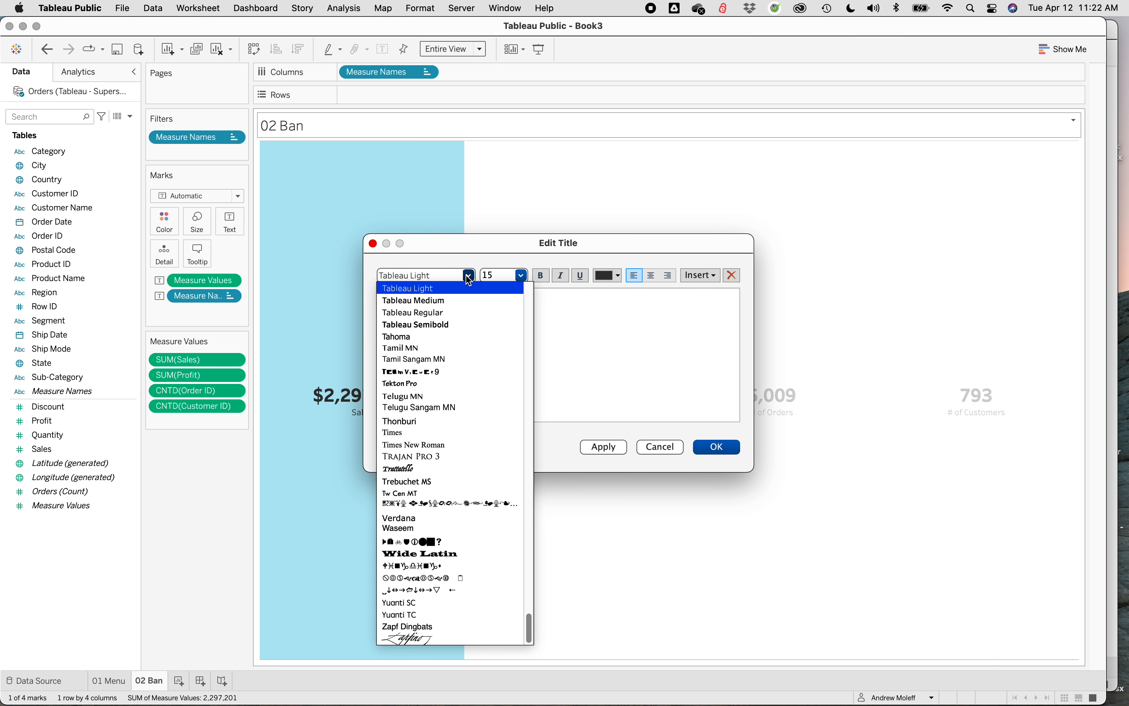
pyautogui.click(443, 301)
pyautogui.click(567, 332)
pyautogui.click(602, 448)
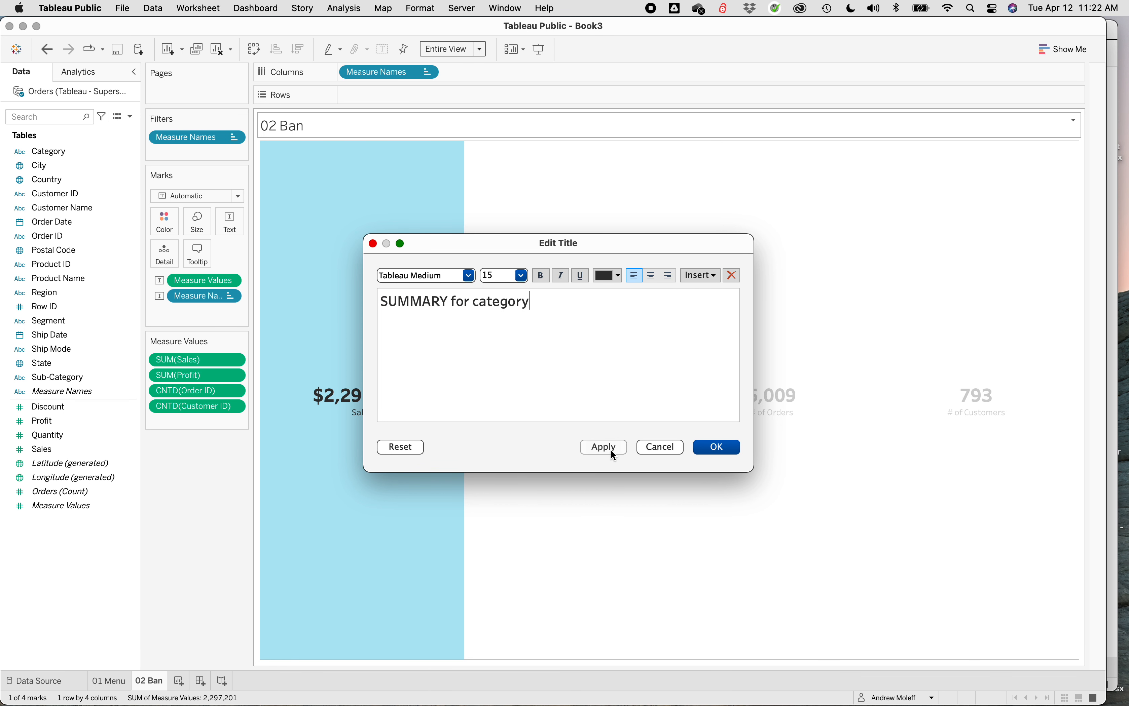
pyautogui.click(704, 450)
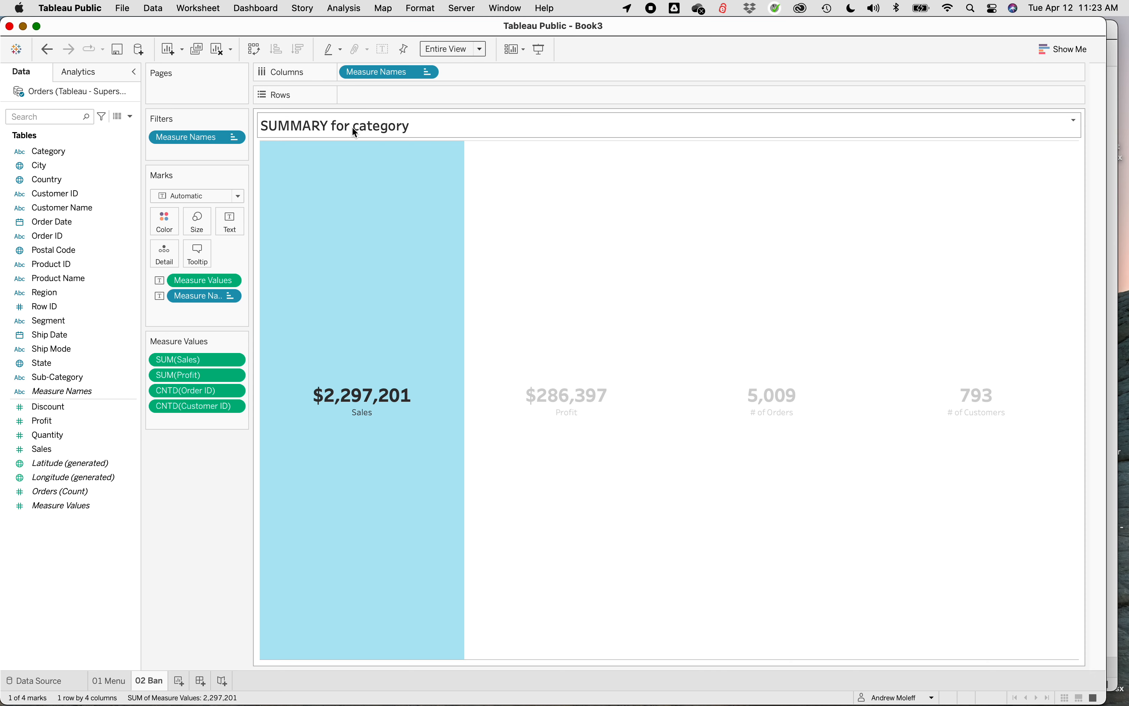
pyautogui.click(344, 9)
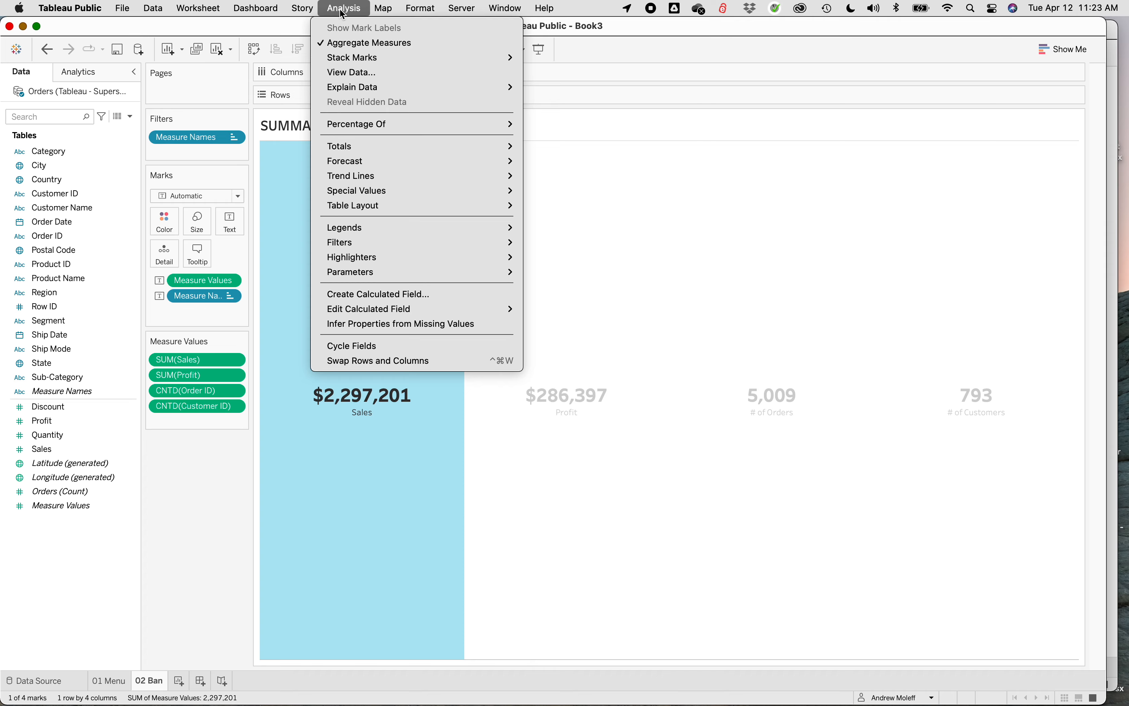
pyautogui.click(715, 216)
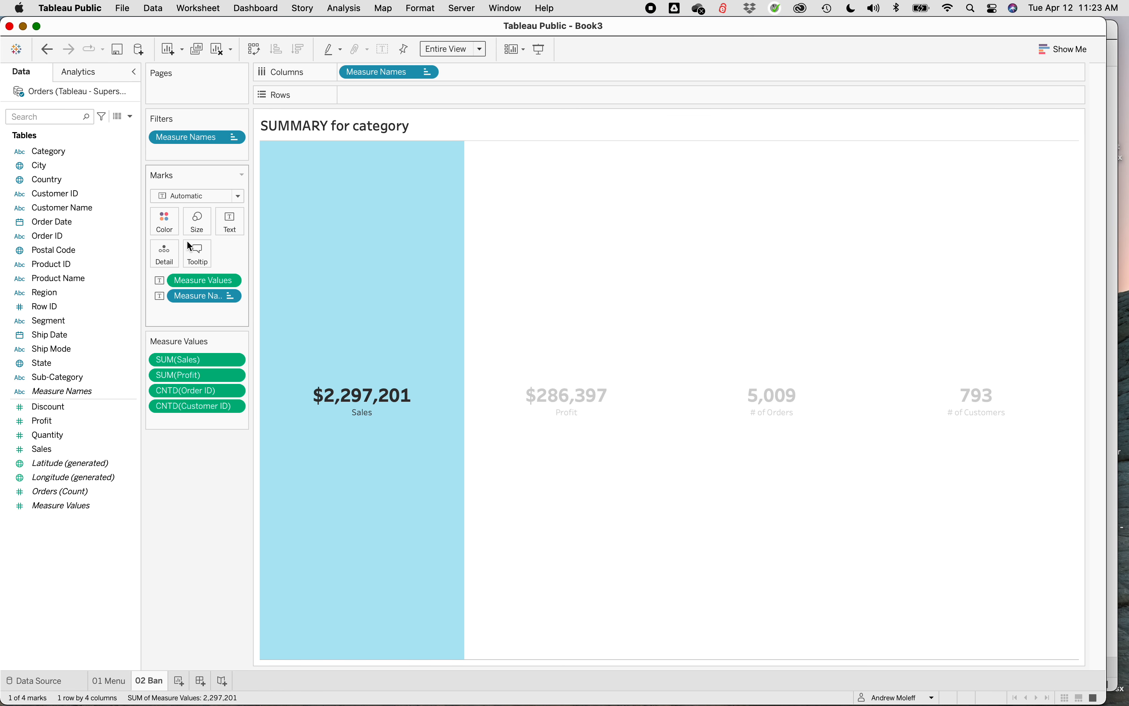
pyautogui.moveTo(372, 275)
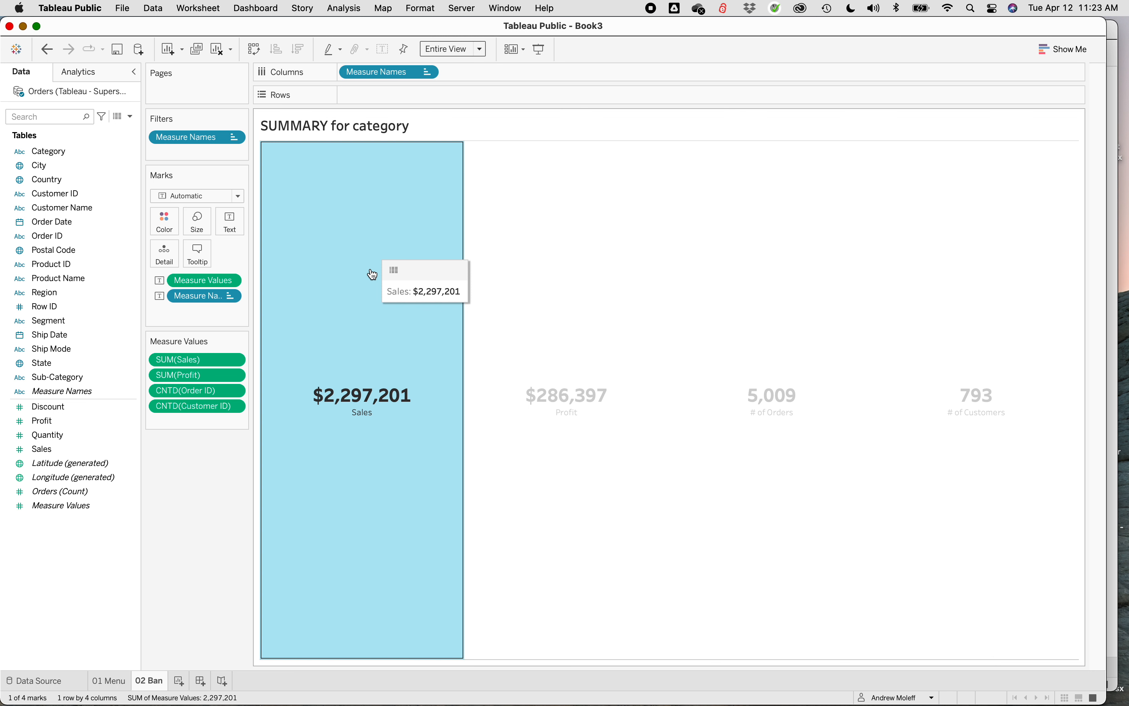
# - Shade the whole 02 Ban worksheet background with a light green
pyautogui.click(421, 8)
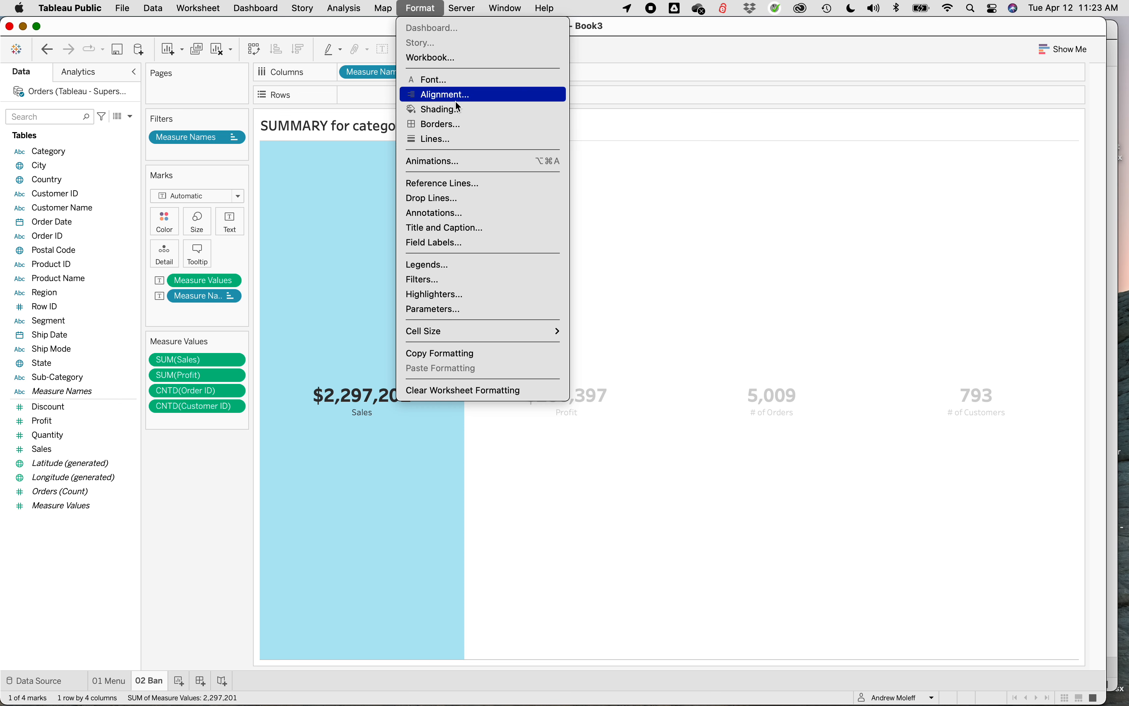
pyautogui.click(432, 116)
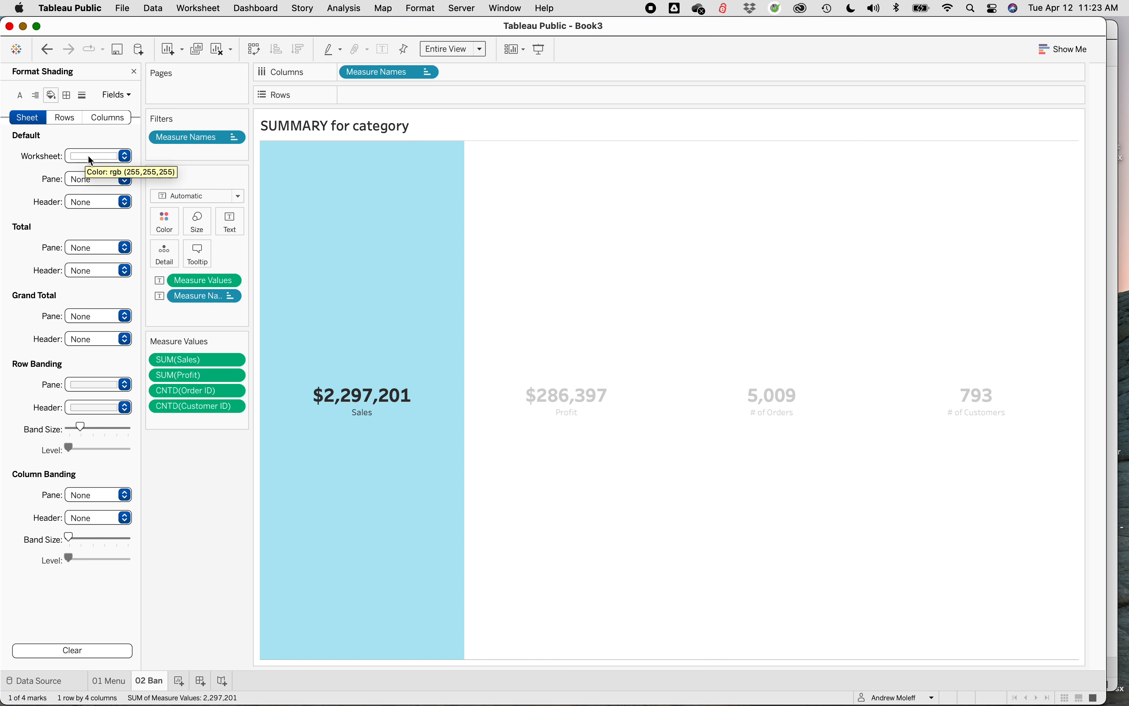
pyautogui.click(125, 156)
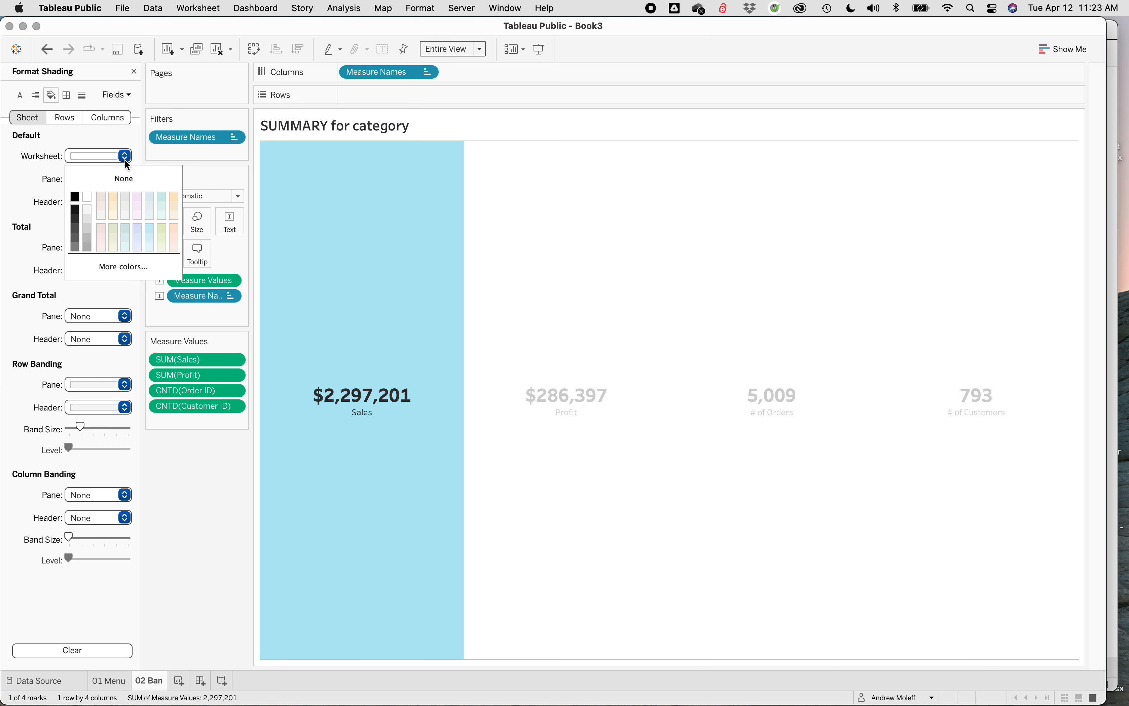
pyautogui.click(161, 228)
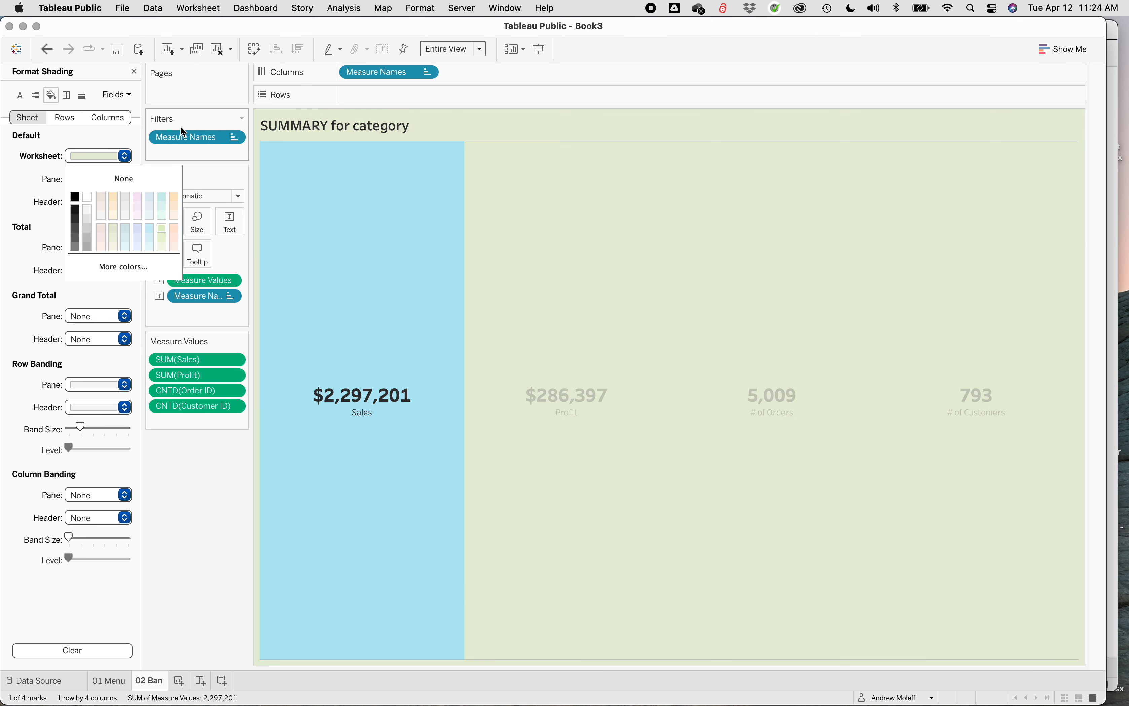
pyautogui.click(181, 522)
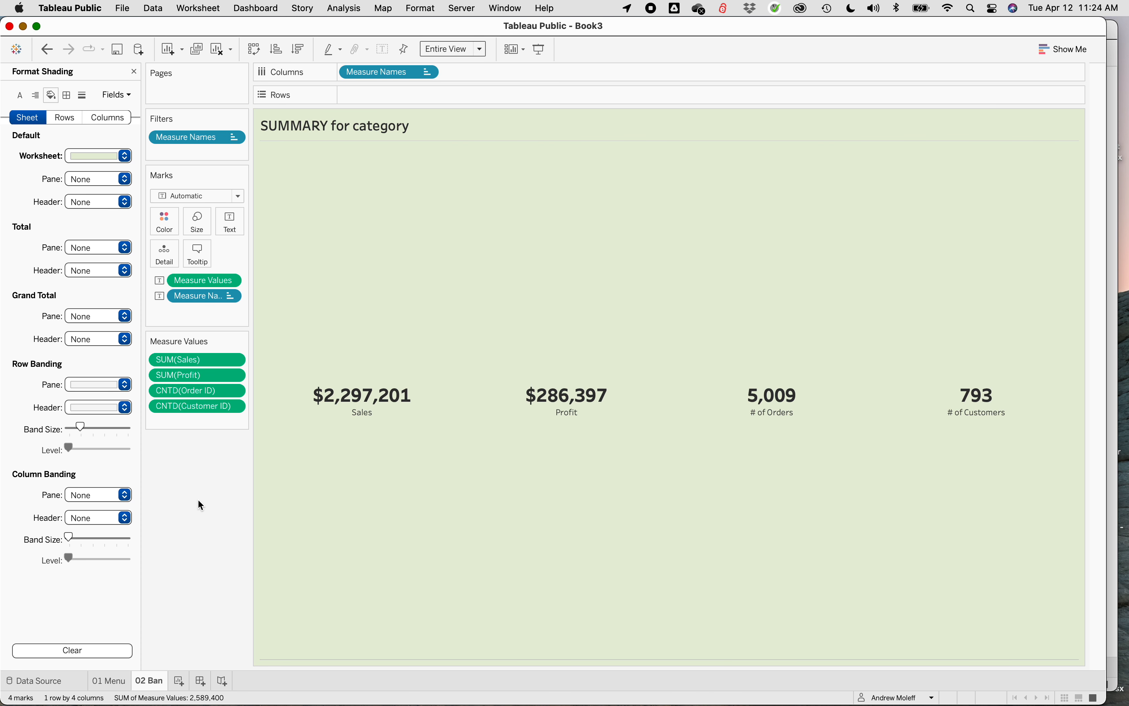
# - Compare the summary band's shading on the 02 Ban sheet and dashboard of the Executive Dashboard 2022 workbook, and return to Book3
pyautogui.click(1111, 31)
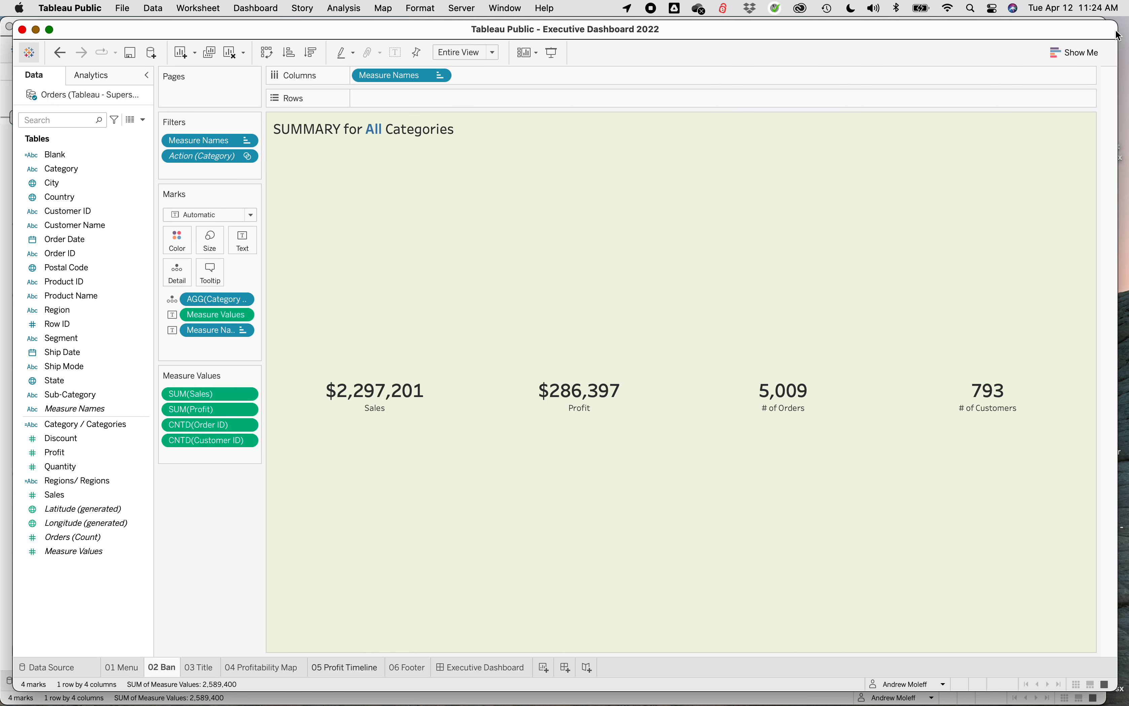
pyautogui.click(477, 667)
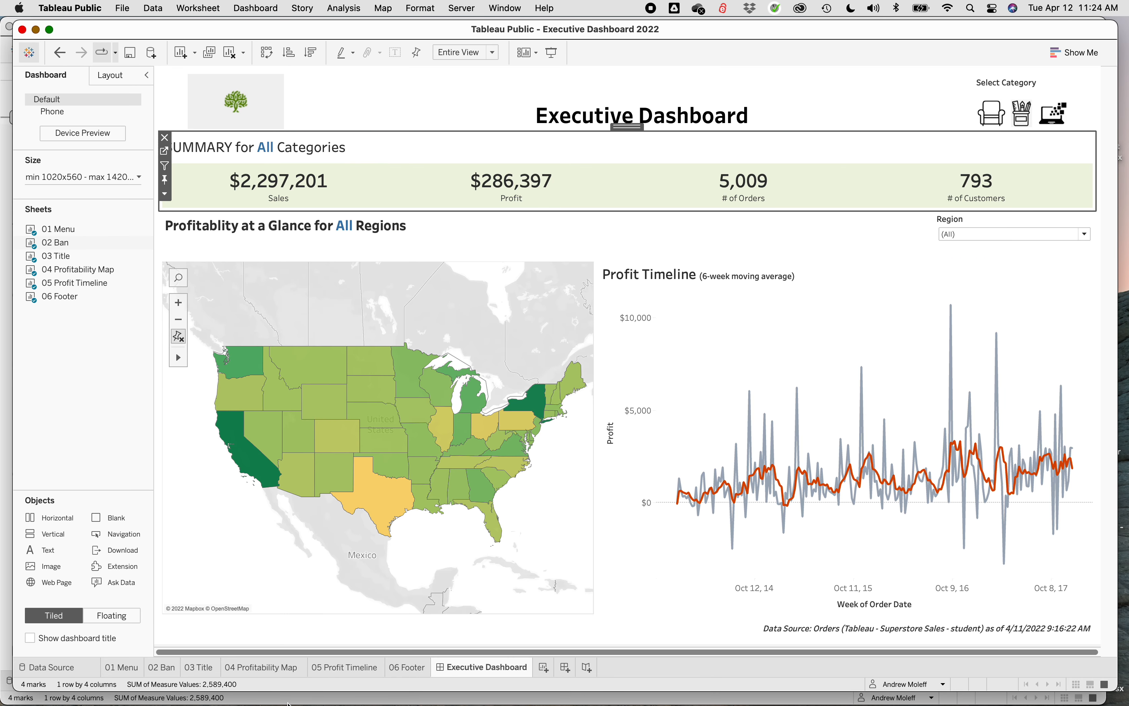
pyautogui.click(288, 701)
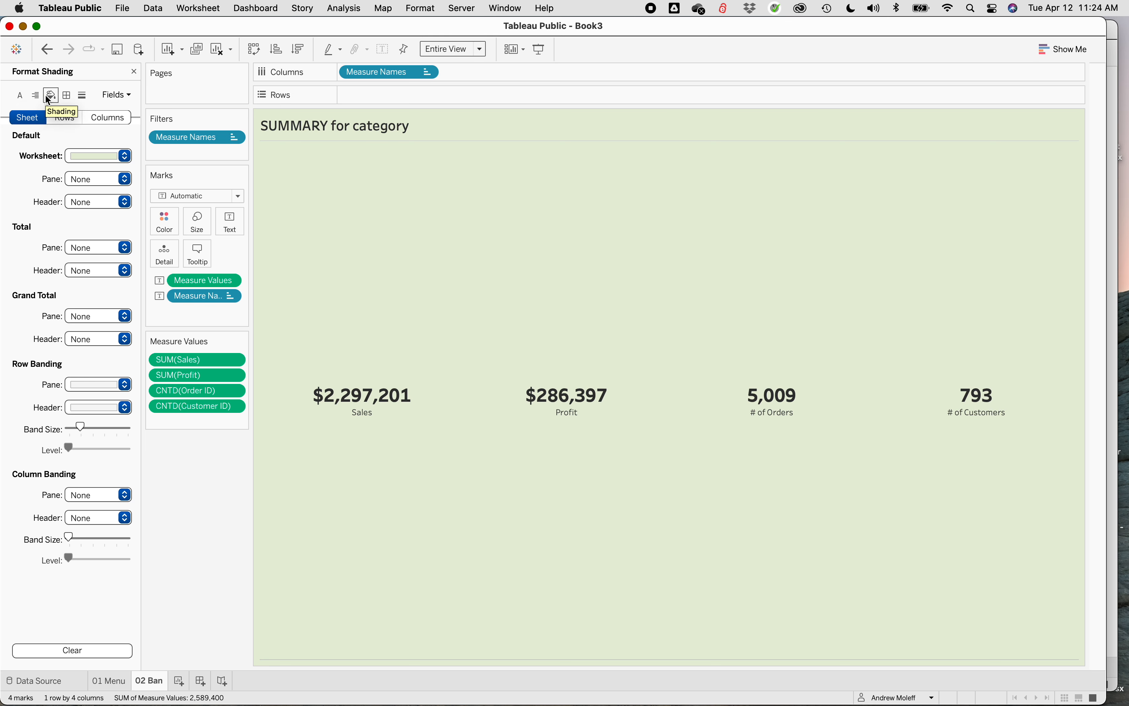
# - Set the pane borders of both the row divider and the column divider to None on the 02 Ban sheet
pyautogui.click(67, 96)
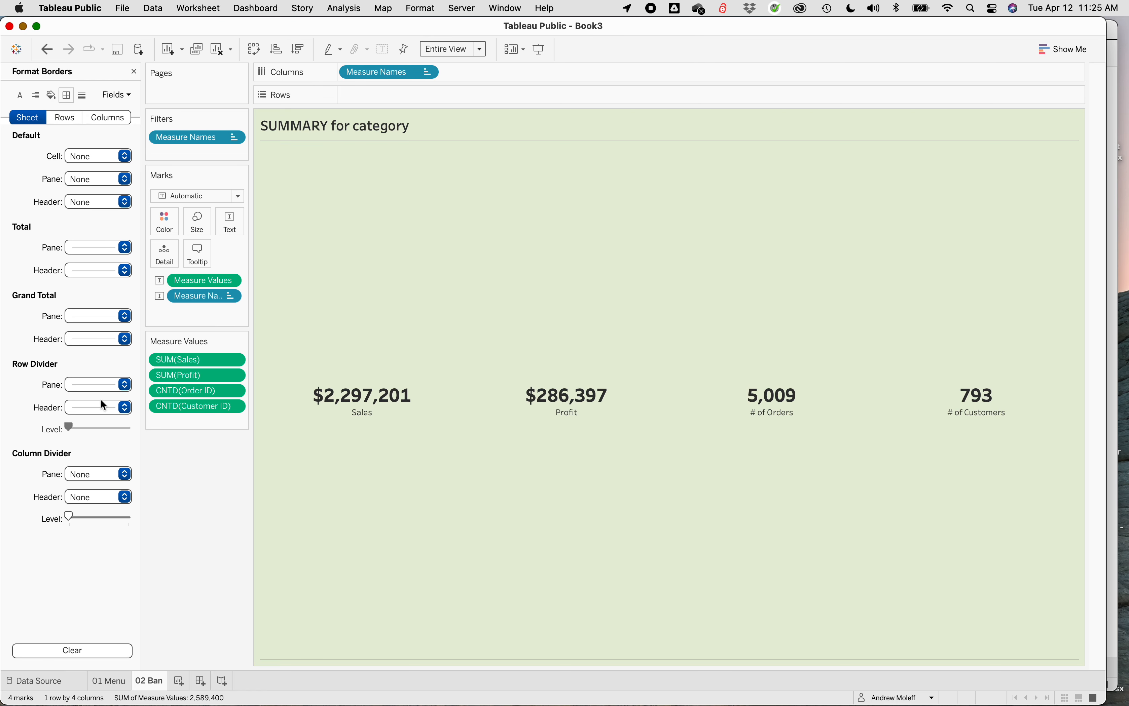
pyautogui.click(129, 392)
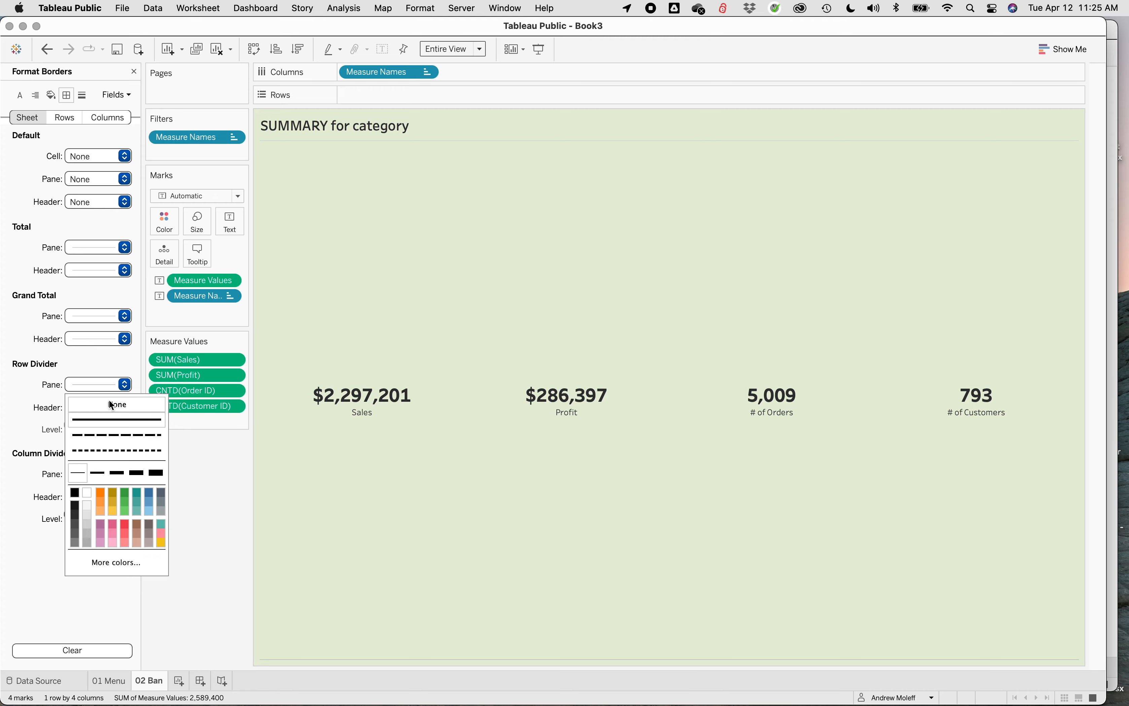
pyautogui.click(3, 501)
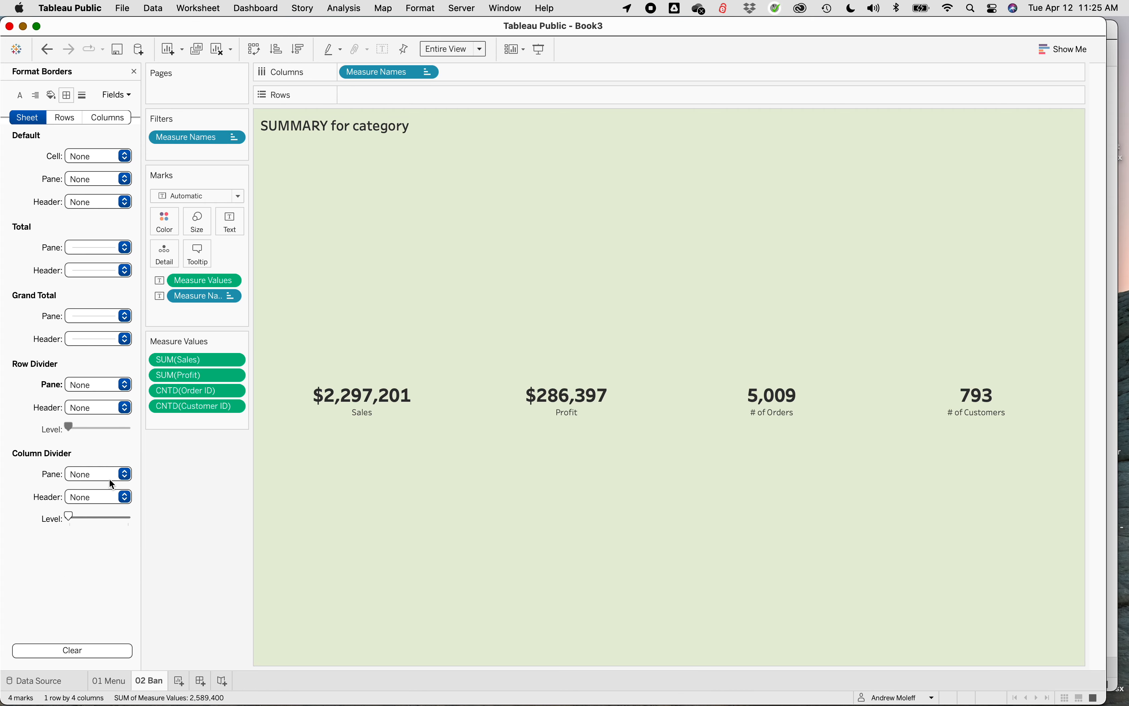
pyautogui.click(127, 474)
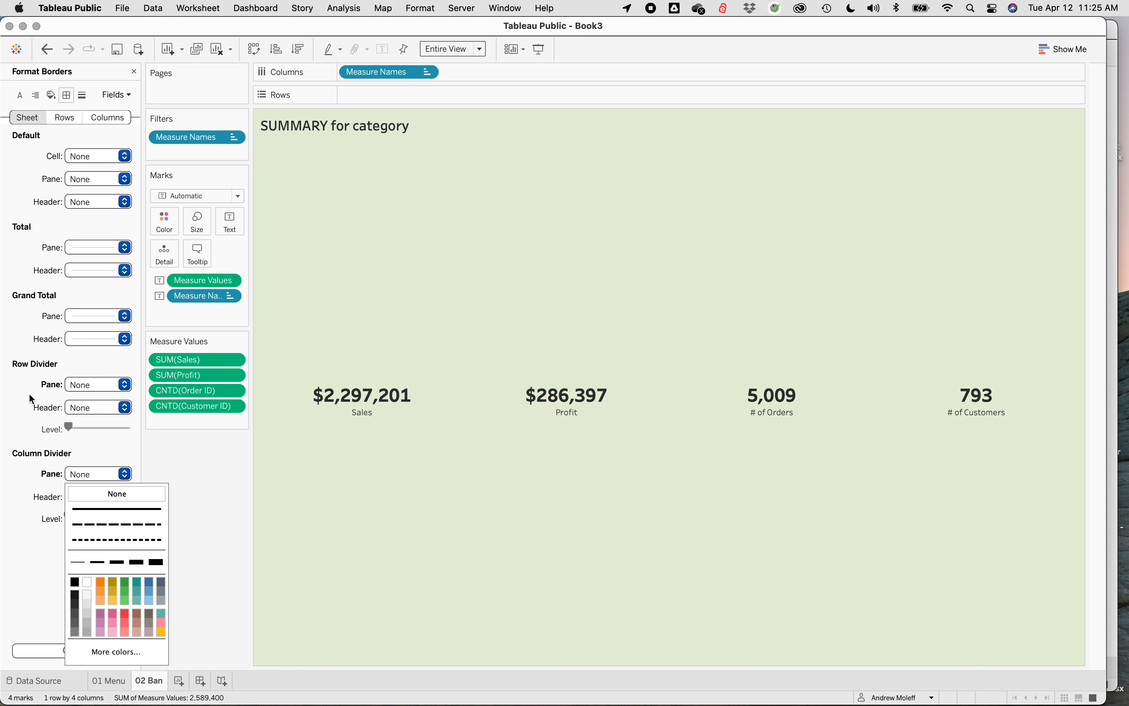
pyautogui.click(40, 525)
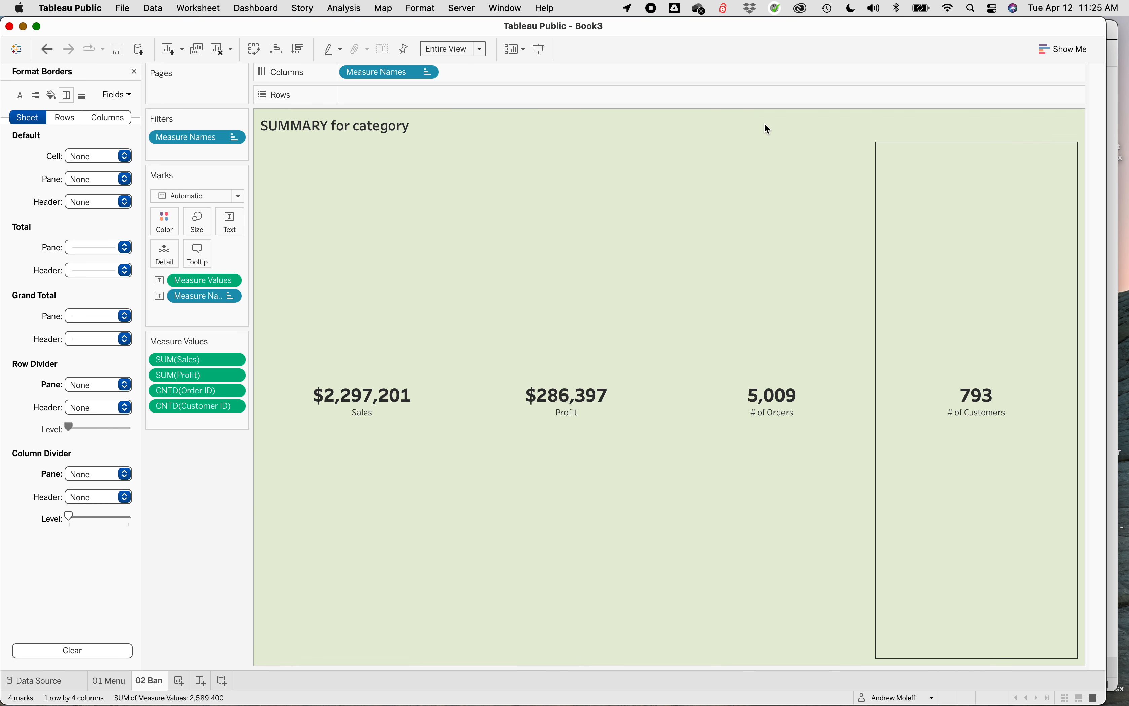
# - Add a new worksheet after 02 Ban and rename it "03 Title"
pyautogui.click(179, 682)
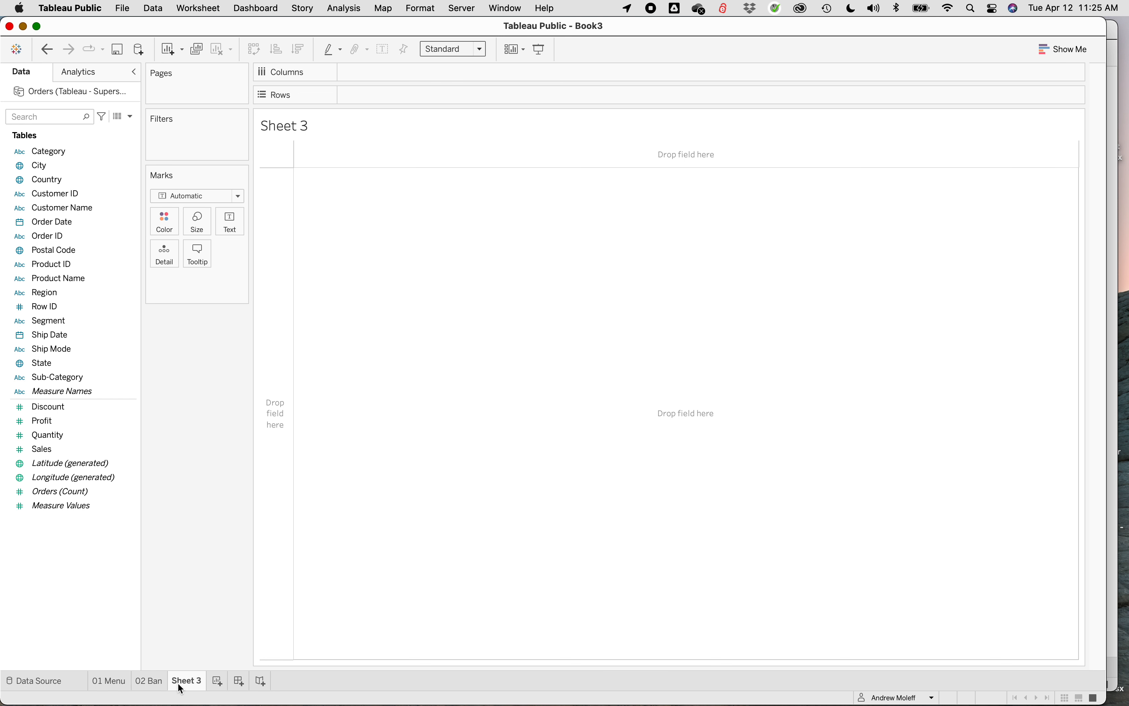
pyautogui.rightClick(180, 684)
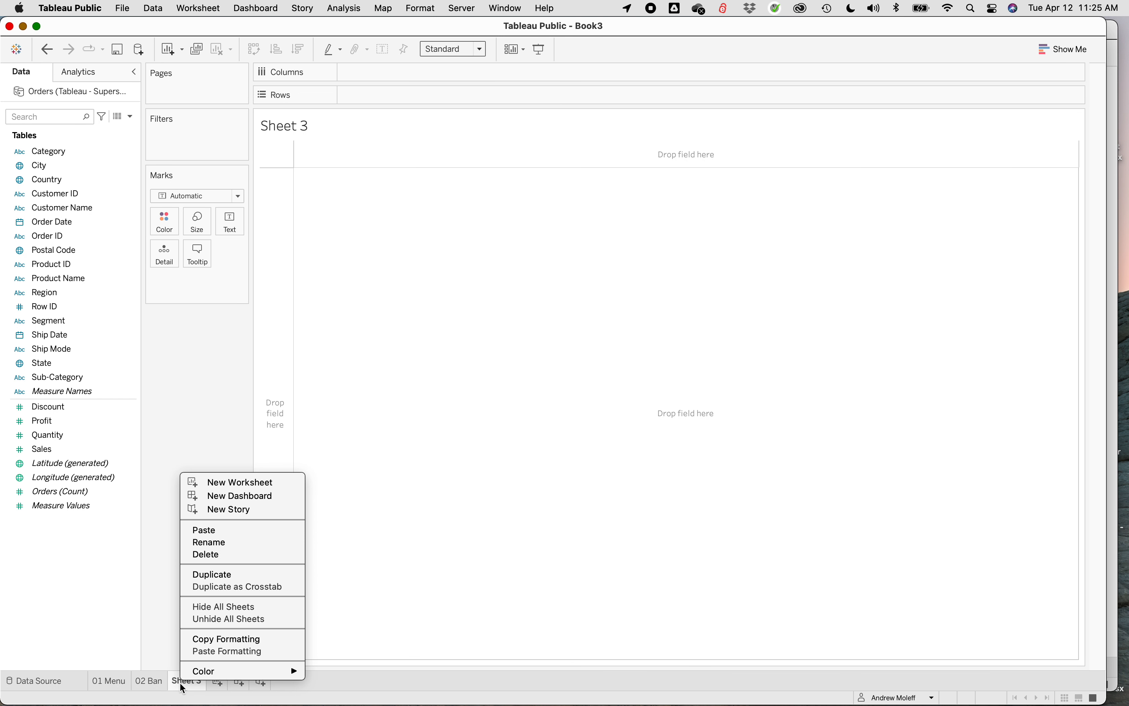
pyautogui.click(211, 543)
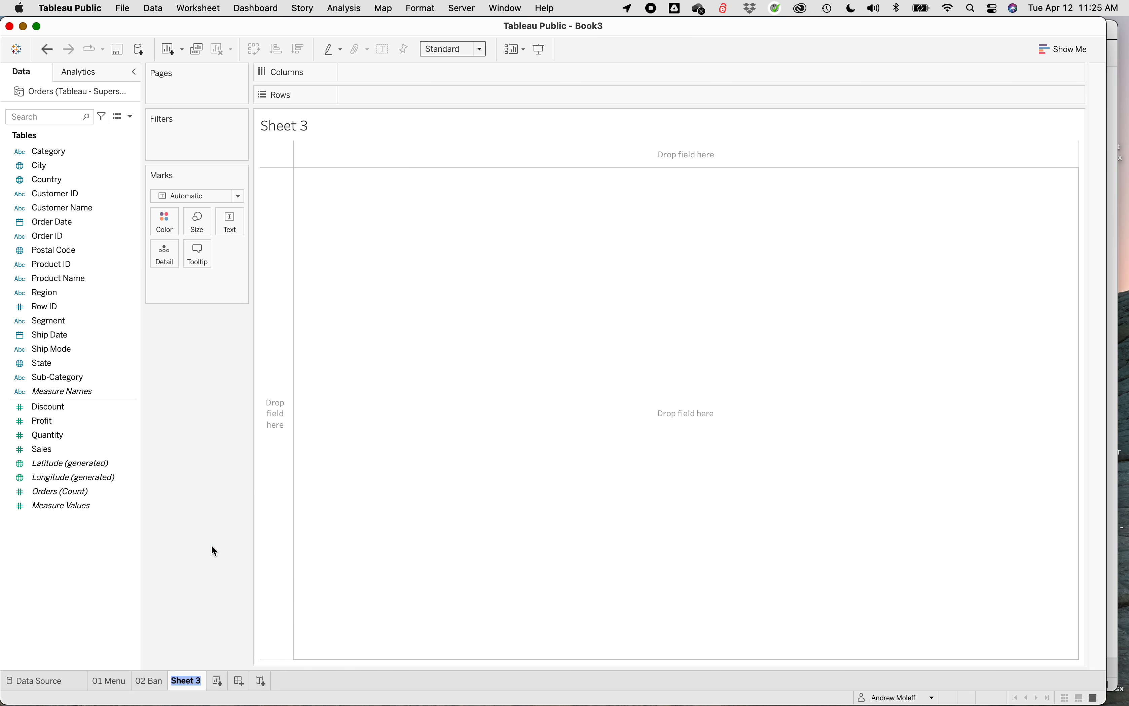
pyautogui.write('03 Title')
pyautogui.press('Return')
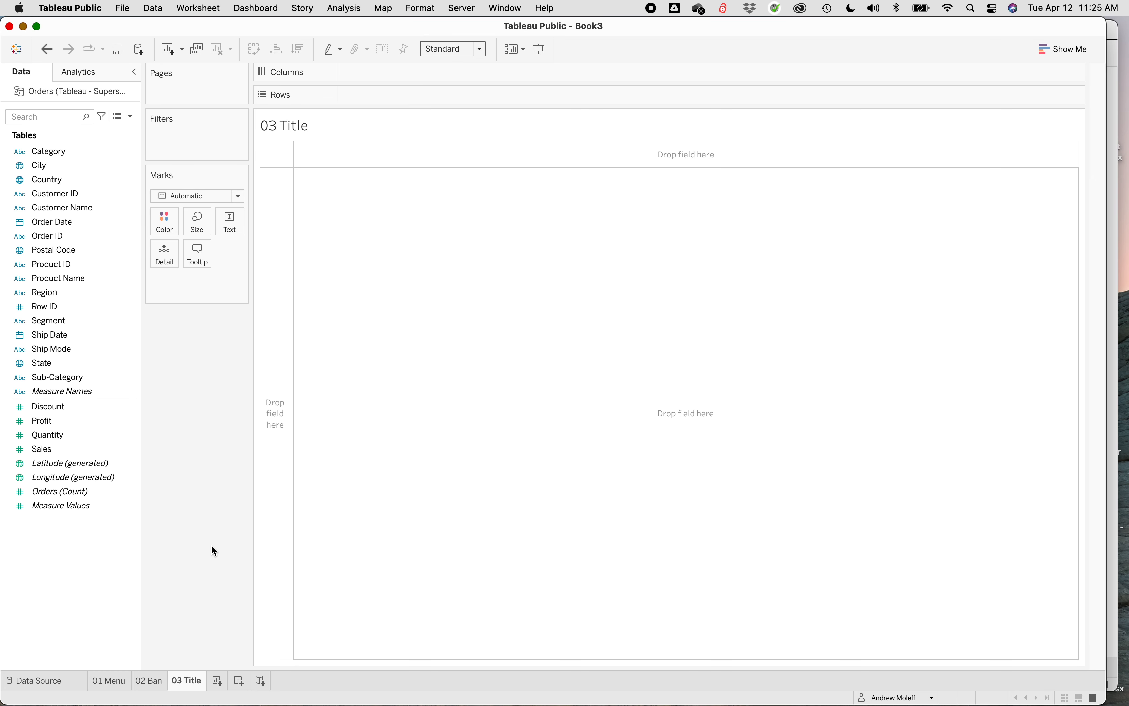
# - Replace the sheet name in the 03 Title sheet's title with the text "Profitability at a glance for region"
pyautogui.rightClick(302, 125)
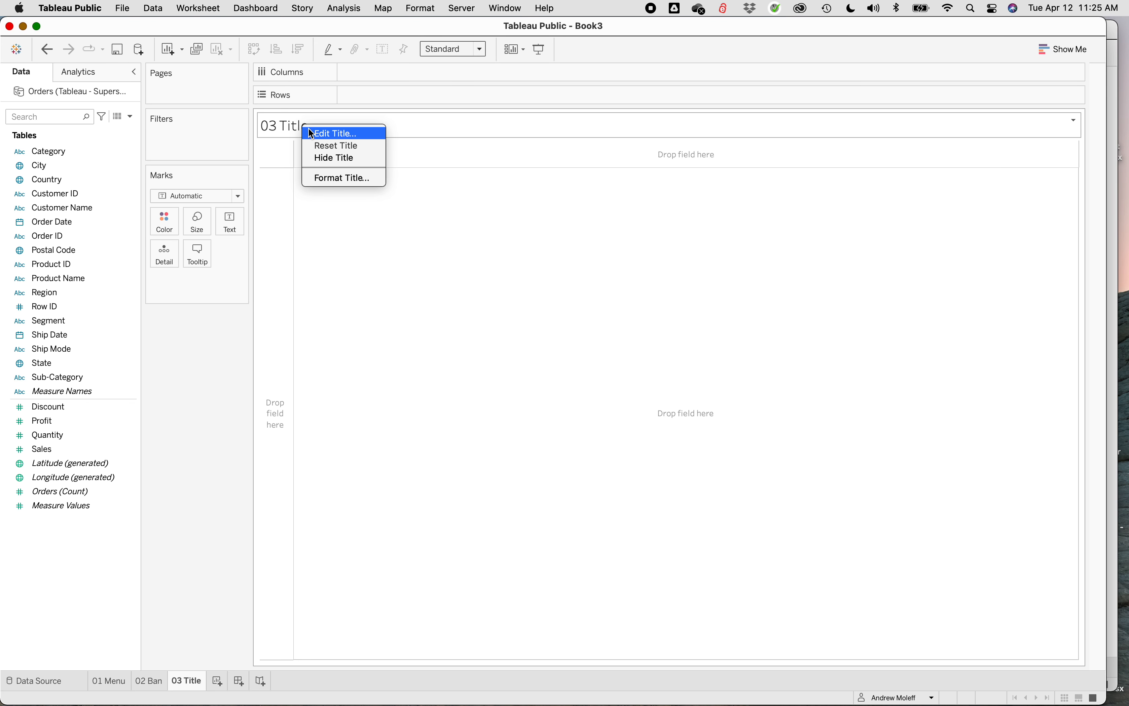
pyautogui.click(308, 129)
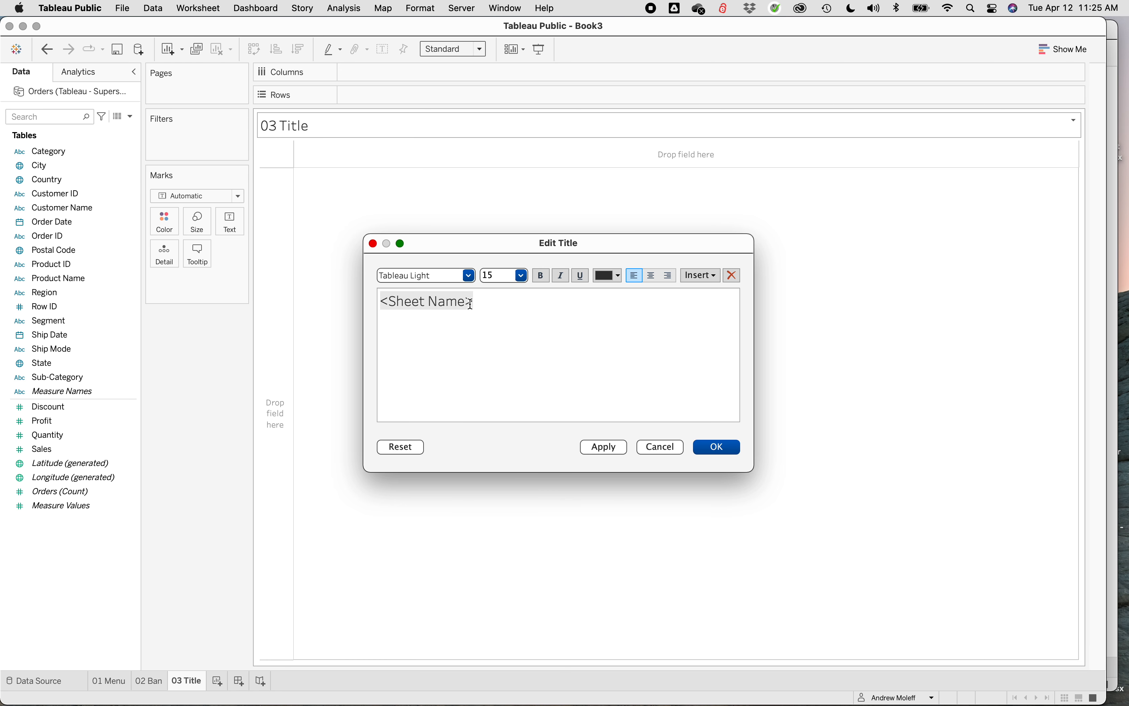
pyautogui.moveTo(471, 303); pyautogui.dragTo(392, 302)
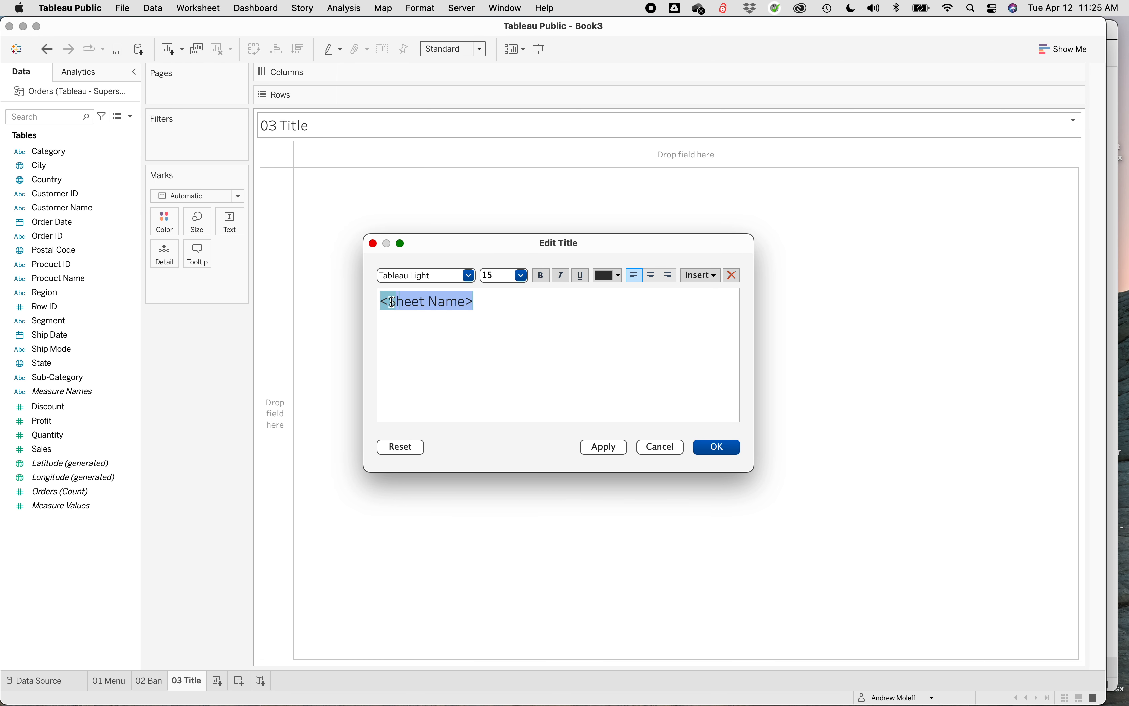
pyautogui.moveTo(500, 301); pyautogui.dragTo(373, 299)
pyautogui.write('Prof')
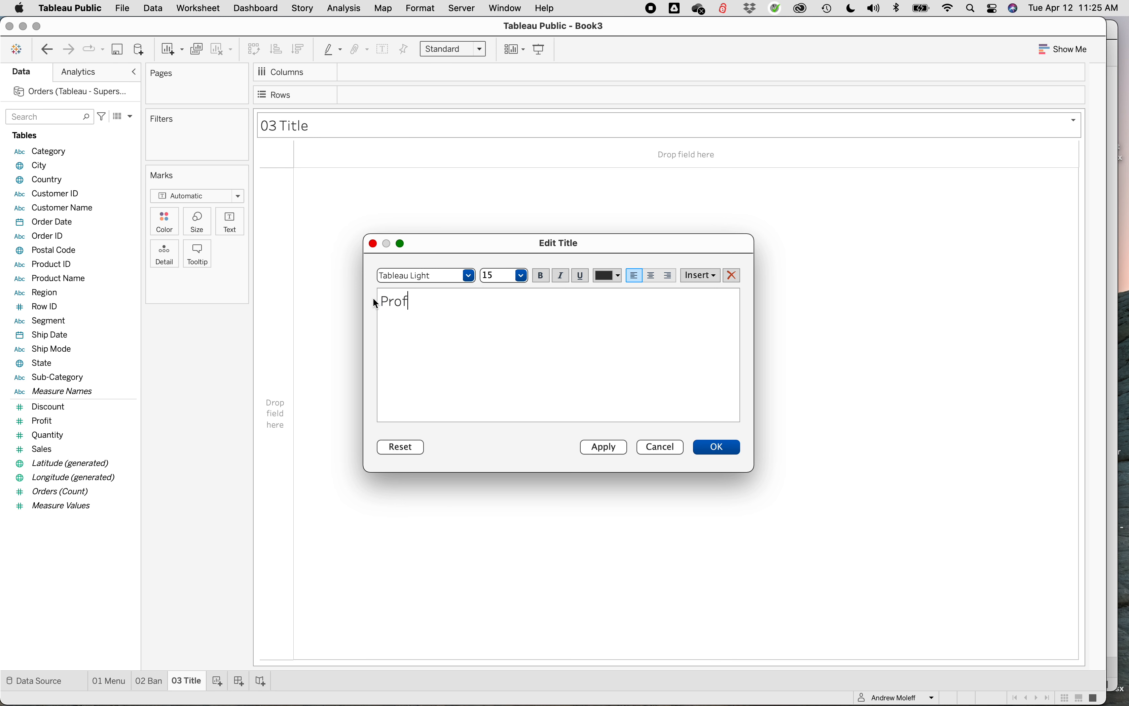
pyautogui.write('itability at a')
pyautogui.write('glance for region')
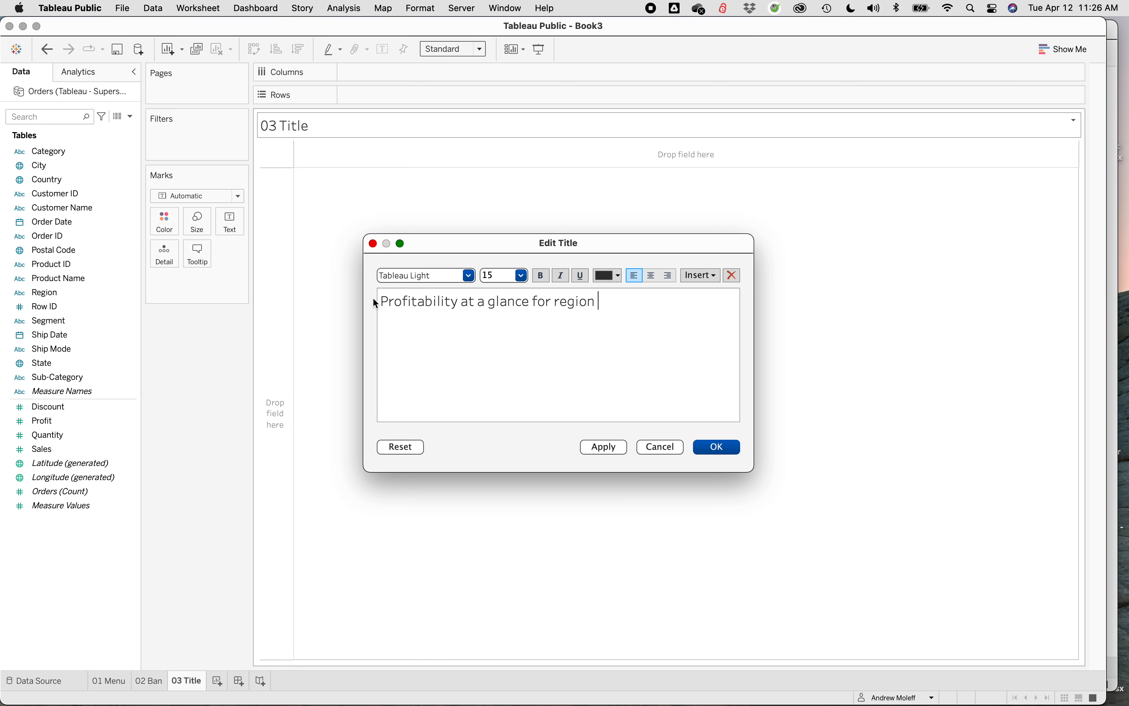
# - Format the whole "Profitability at a glance for region" title in bold Tableau Medium and apply the title changes
pyautogui.moveTo(640, 305); pyautogui.dragTo(354, 302)
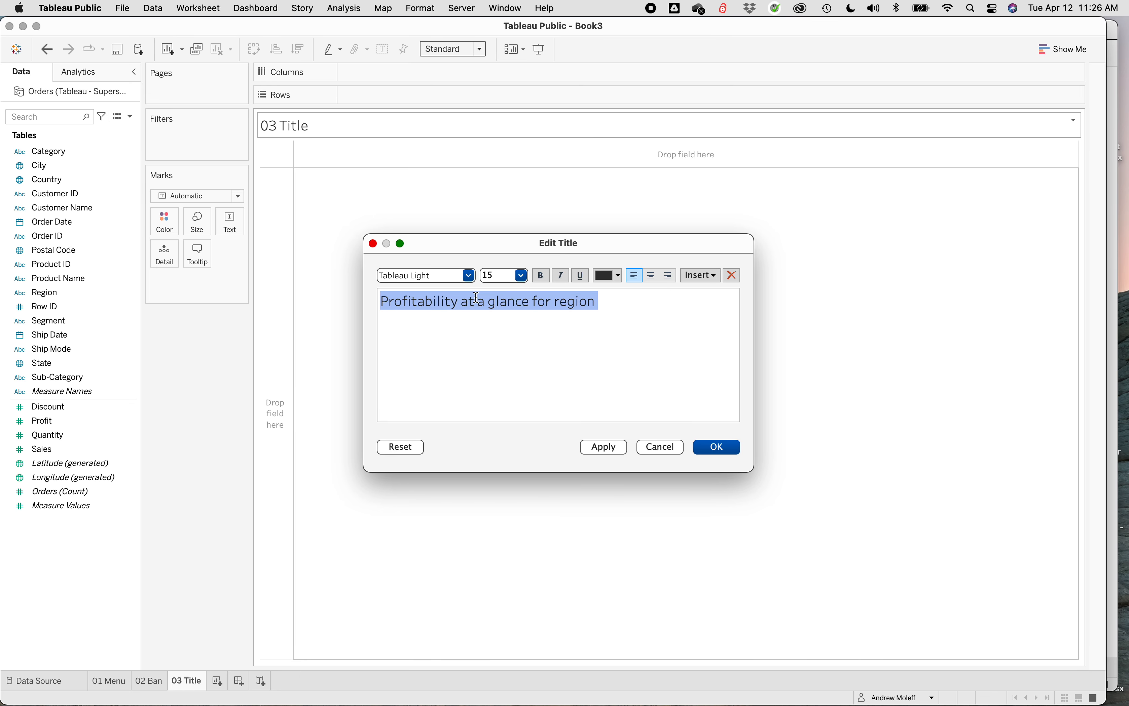
pyautogui.click(467, 277)
pyautogui.click(443, 302)
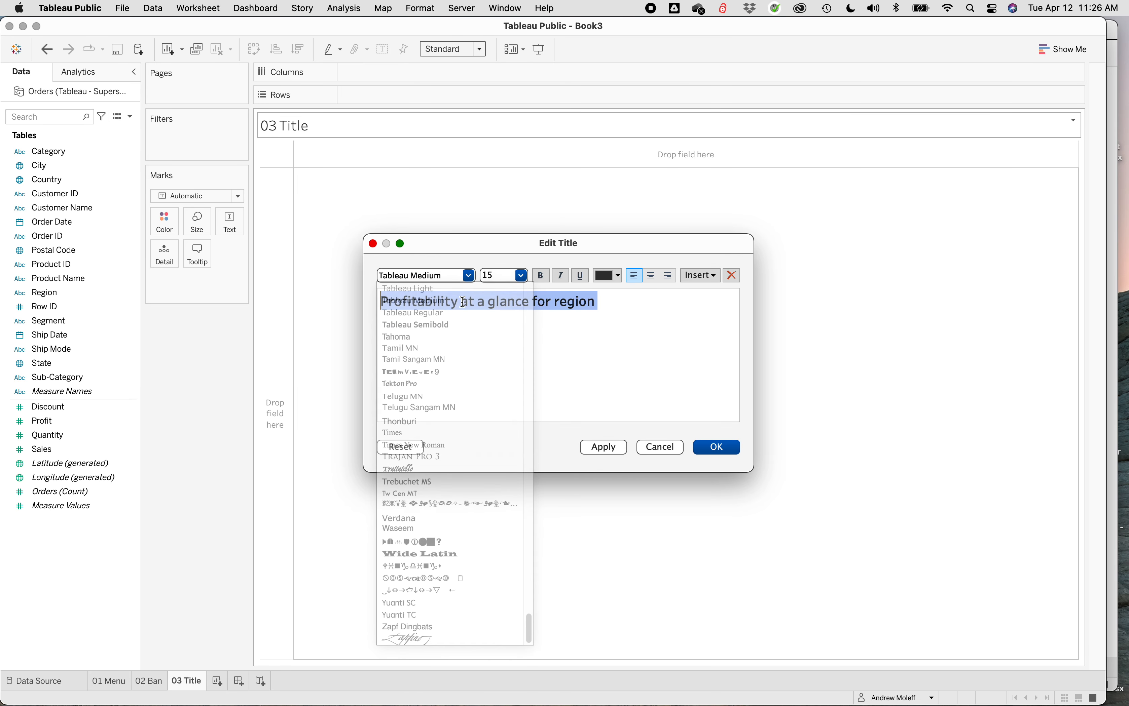
pyautogui.click(539, 276)
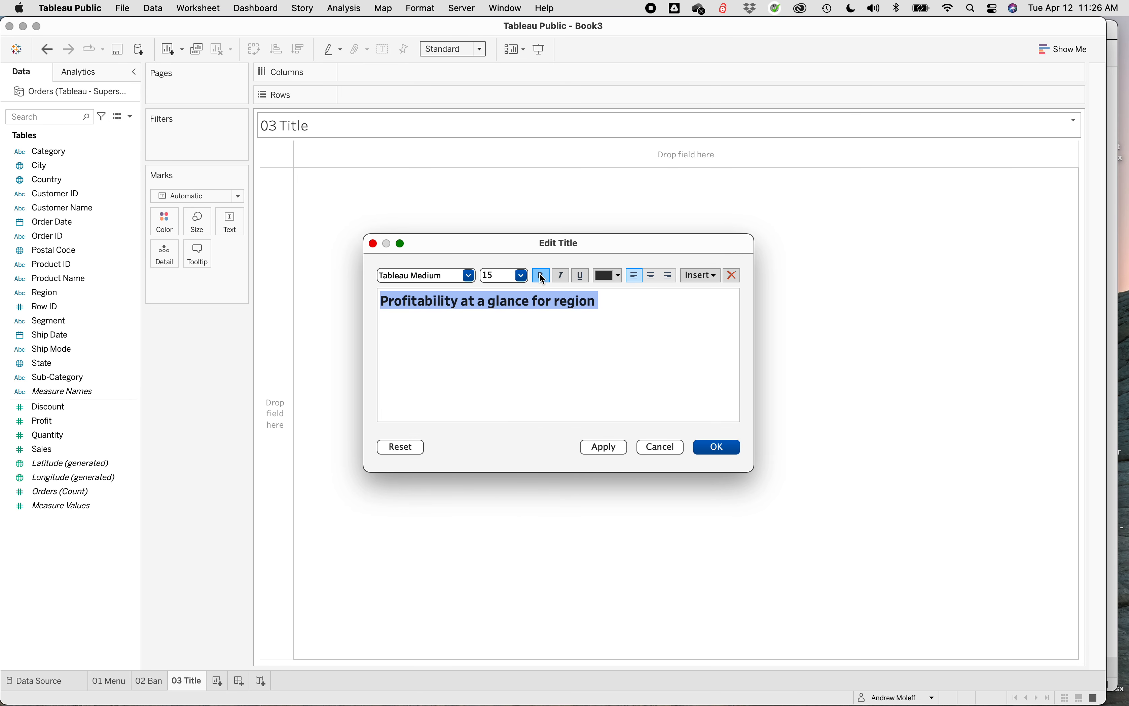
pyautogui.click(601, 448)
pyautogui.click(708, 449)
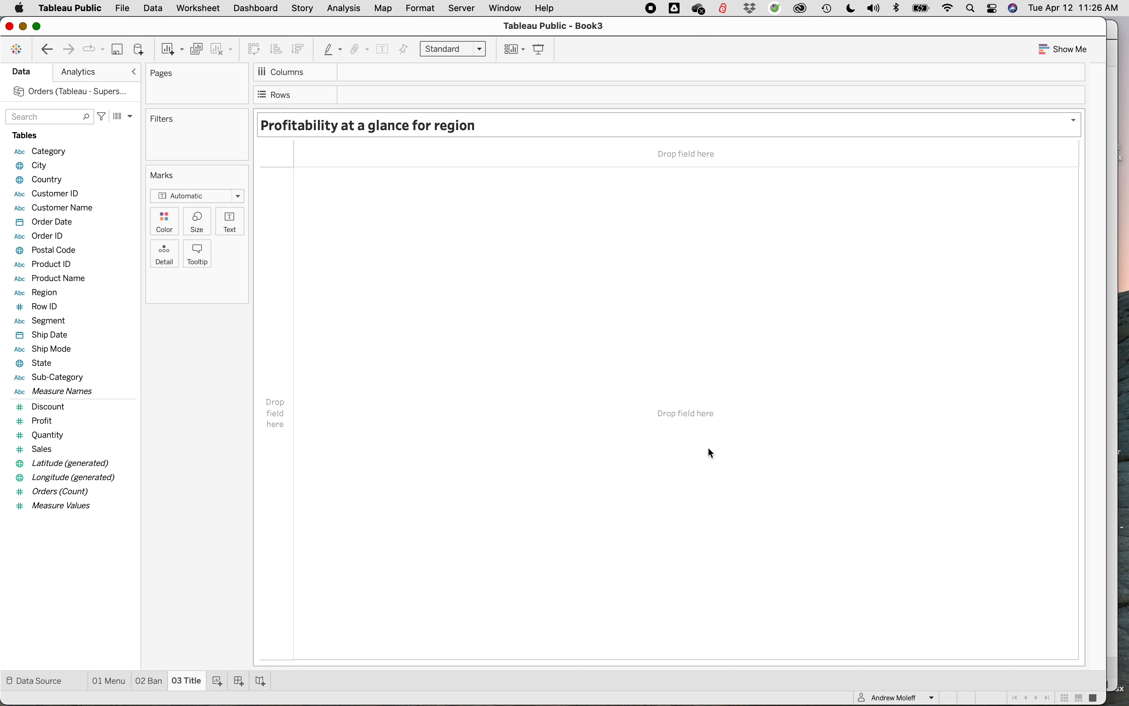
# - Switch to the Executive Dashboard 2022 workbook and examine the profitability title on its 03 Title sheet and dashboard
pyautogui.click(1112, 233)
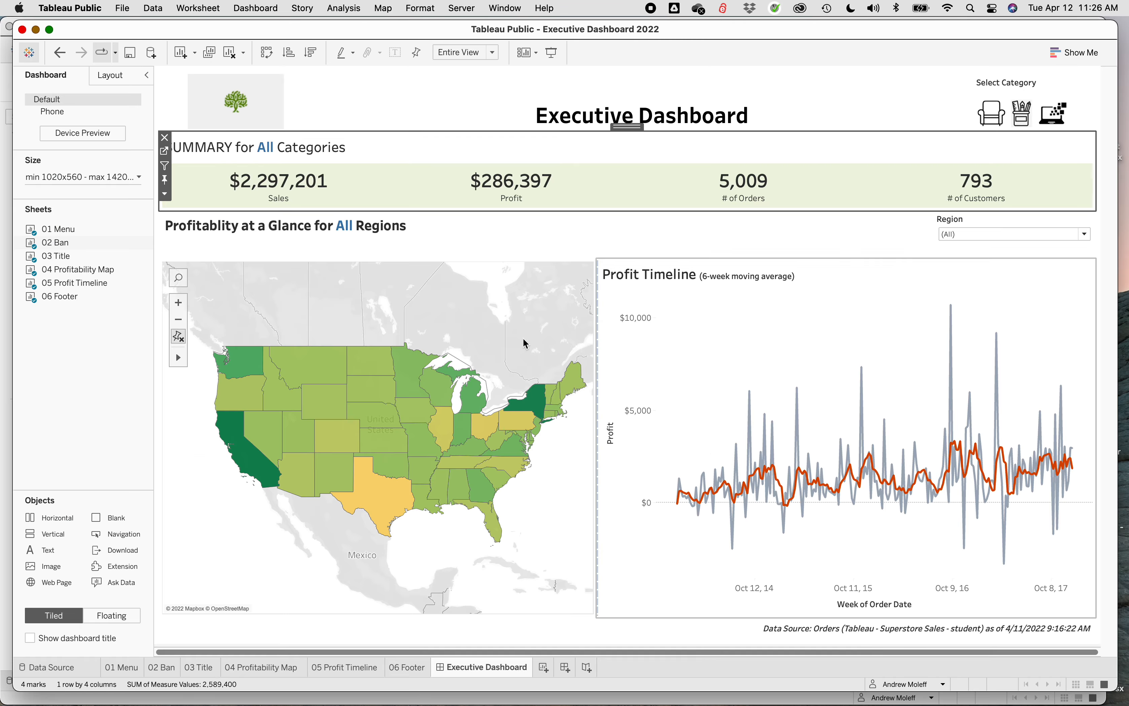
pyautogui.click(197, 668)
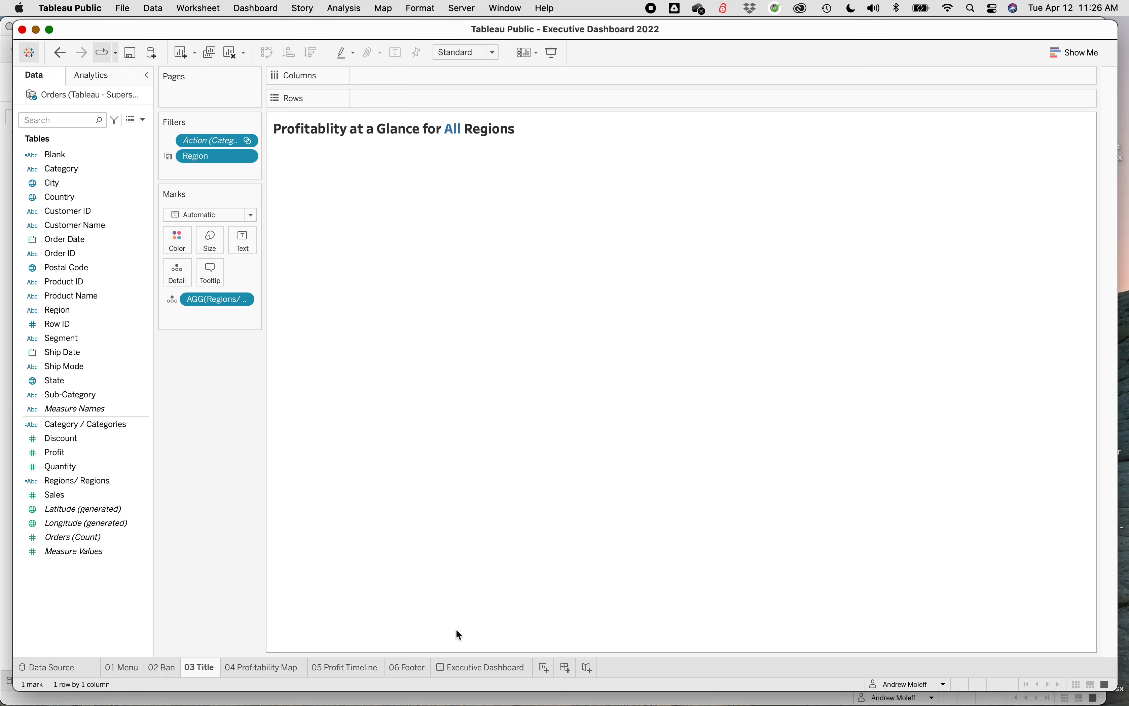
pyautogui.click(474, 669)
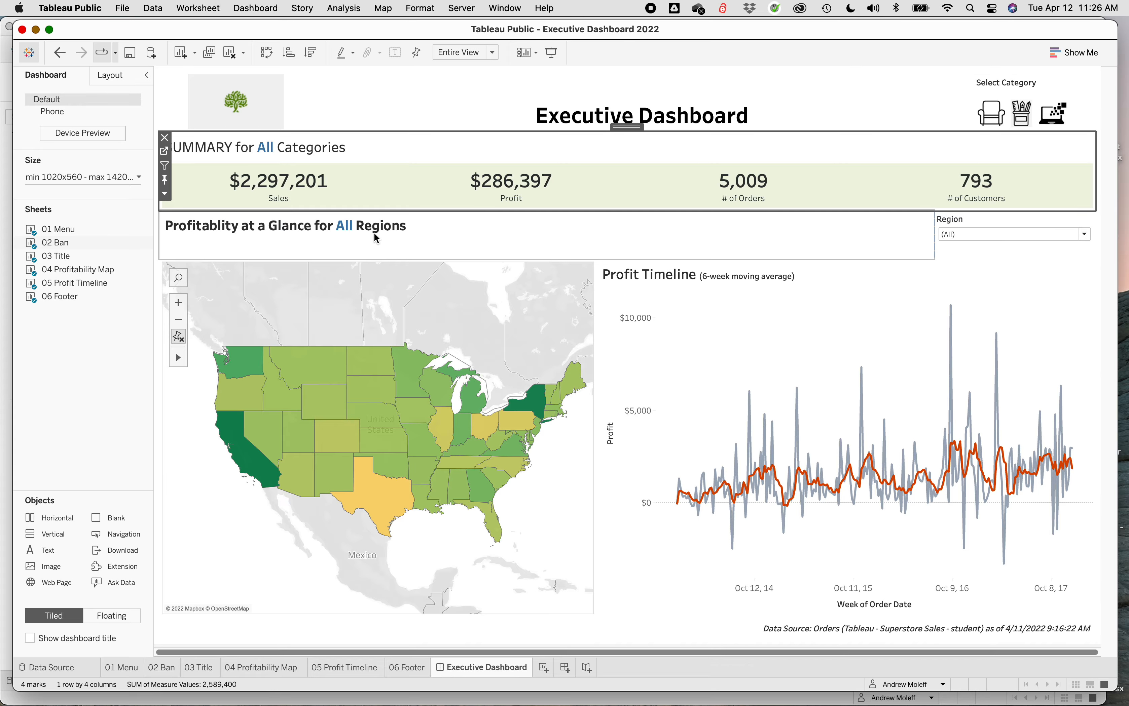
# - Test the dashboard's Region filter by excluding Central, East and South, adding South back and restoring all regions, and return to Book3
pyautogui.click(1016, 239)
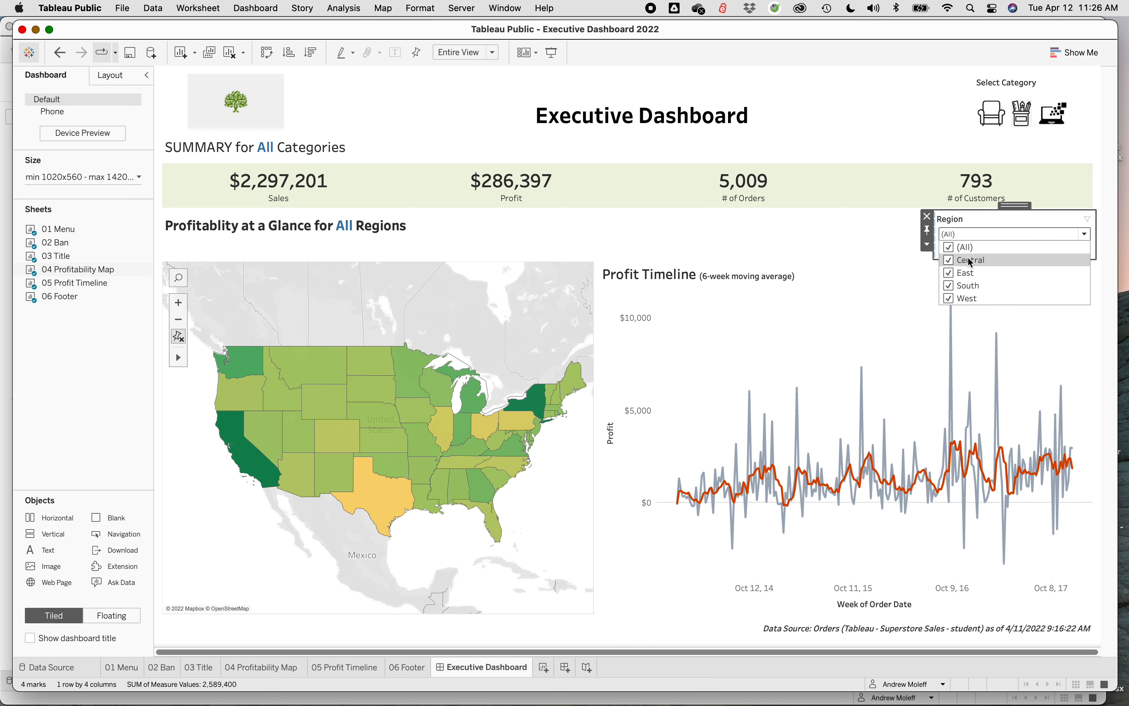
pyautogui.click(950, 262)
pyautogui.click(950, 274)
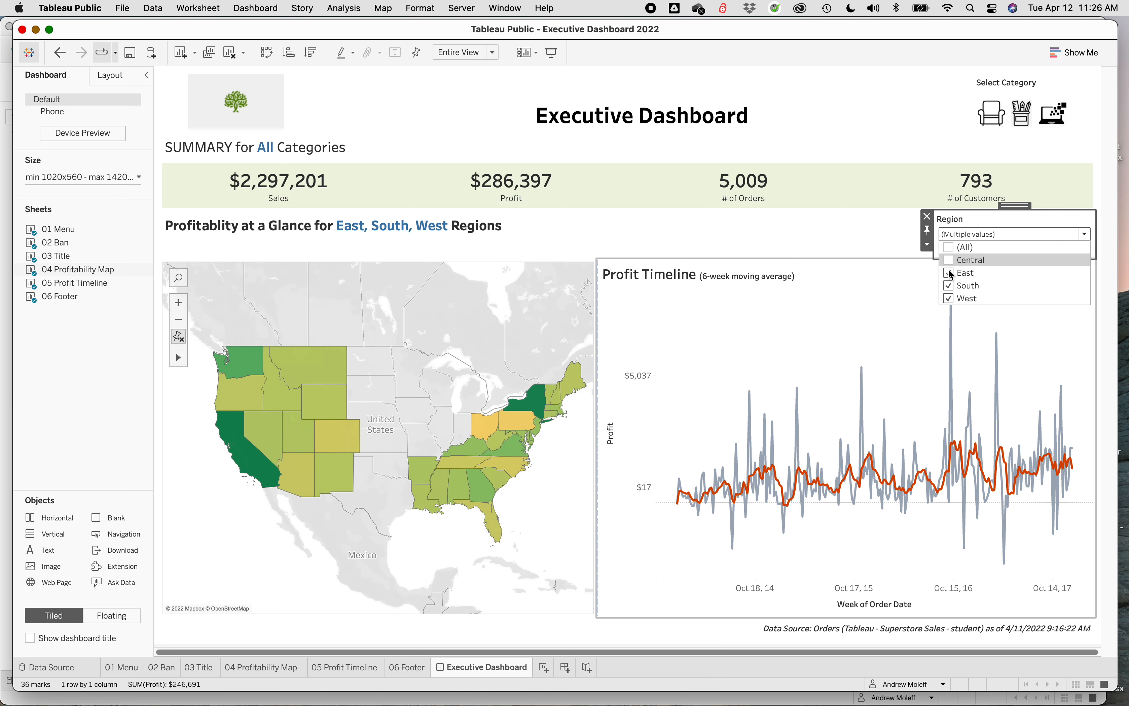
pyautogui.click(950, 289)
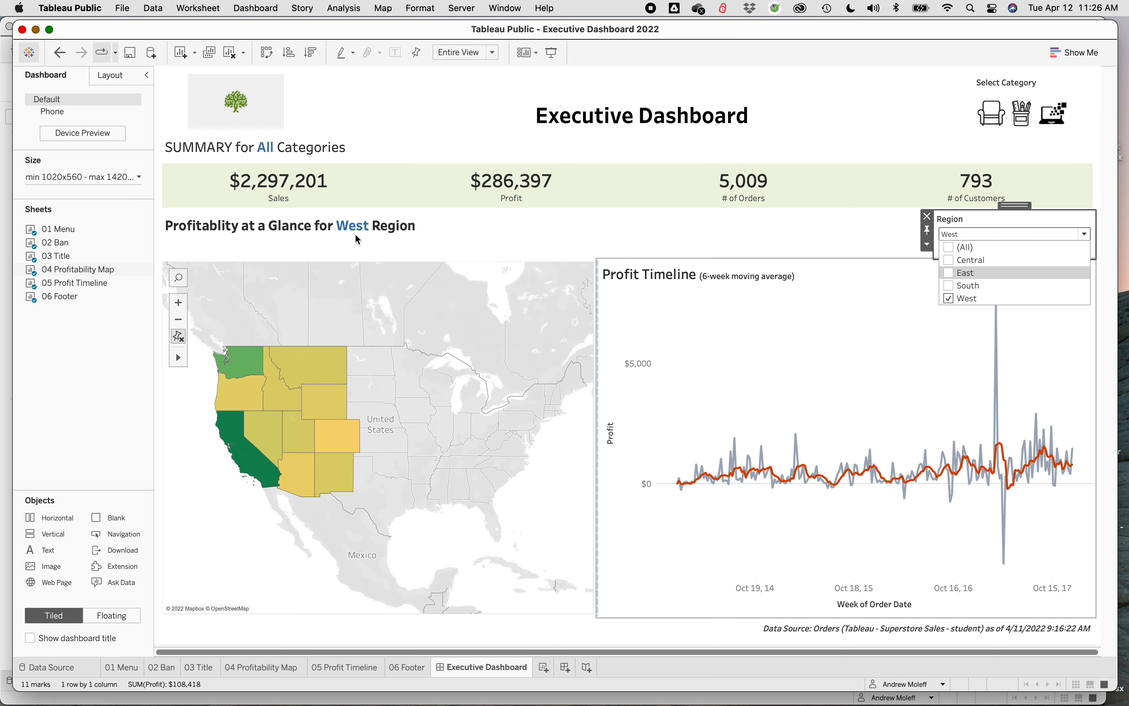
pyautogui.click(949, 286)
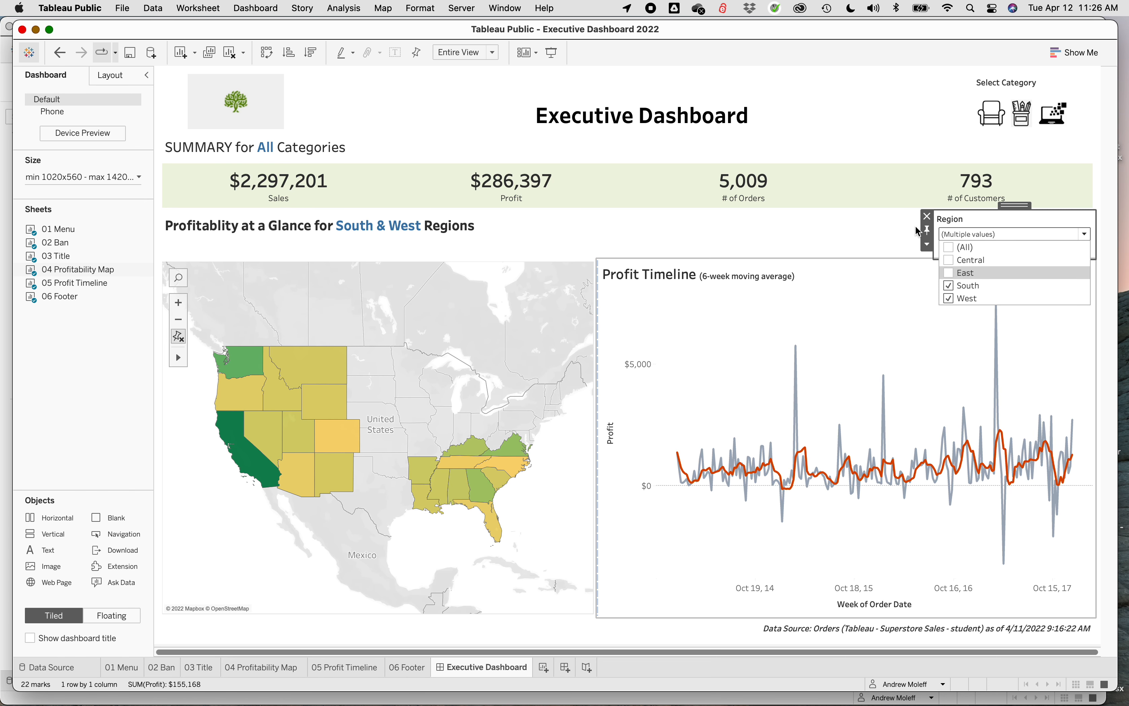
pyautogui.click(952, 249)
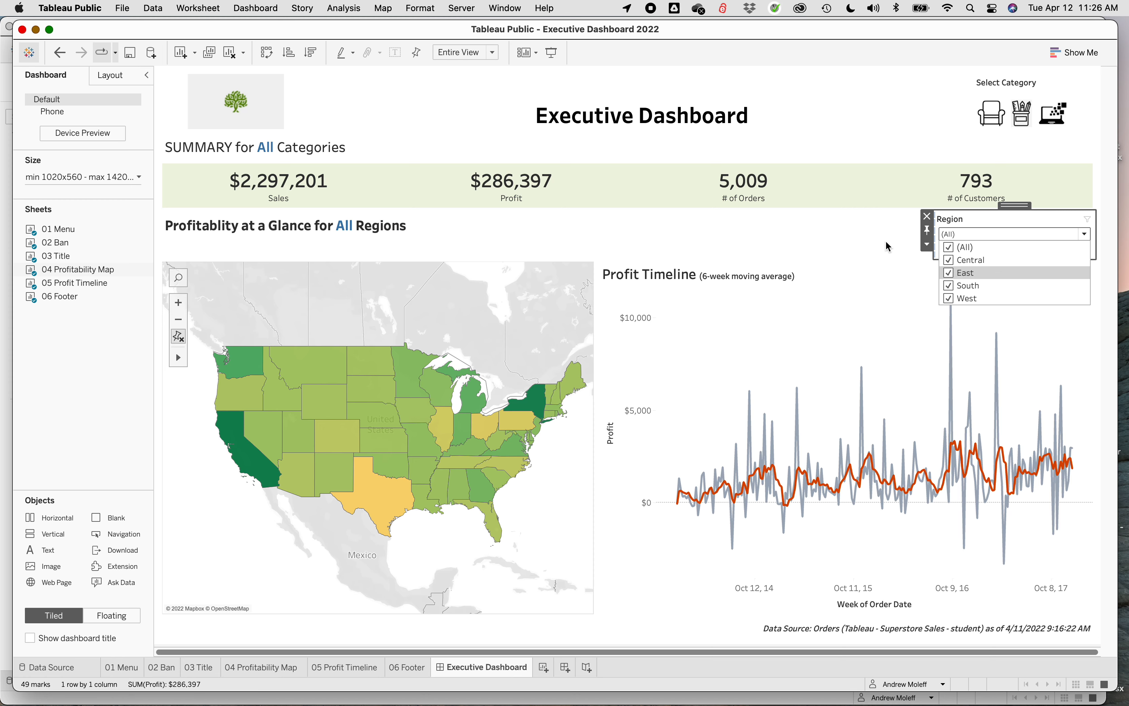
pyautogui.click(233, 699)
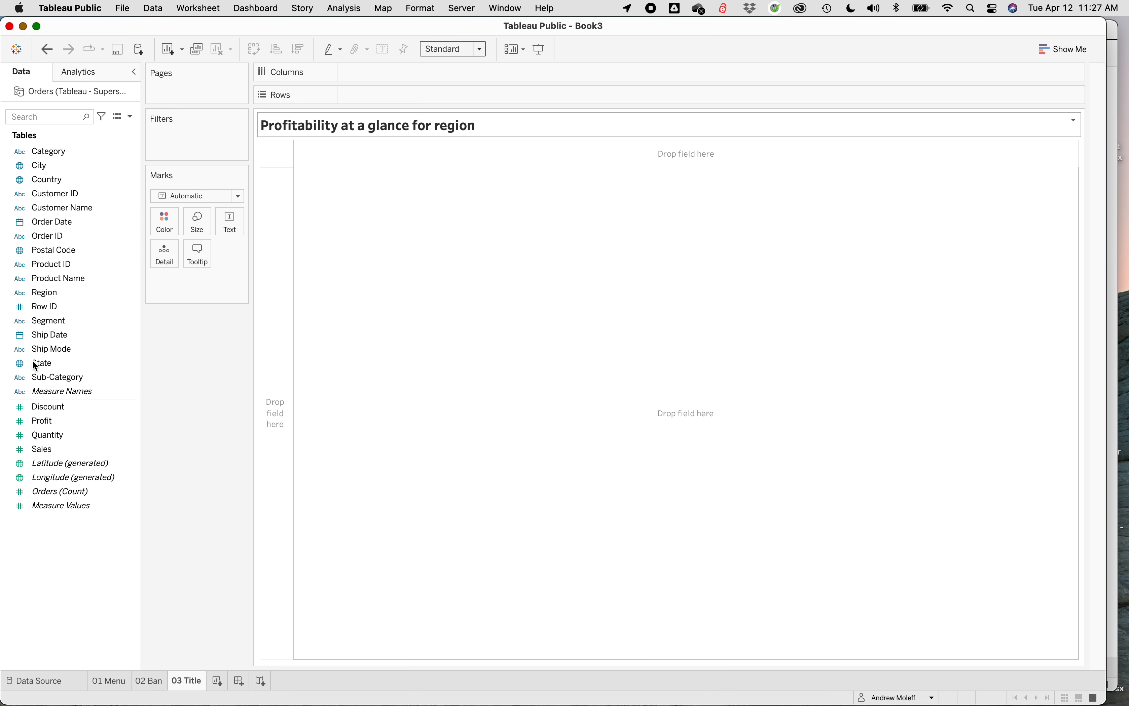
# - Add the Region field to the marks as detail on the 03 Title sheet
pyautogui.click(40, 293)
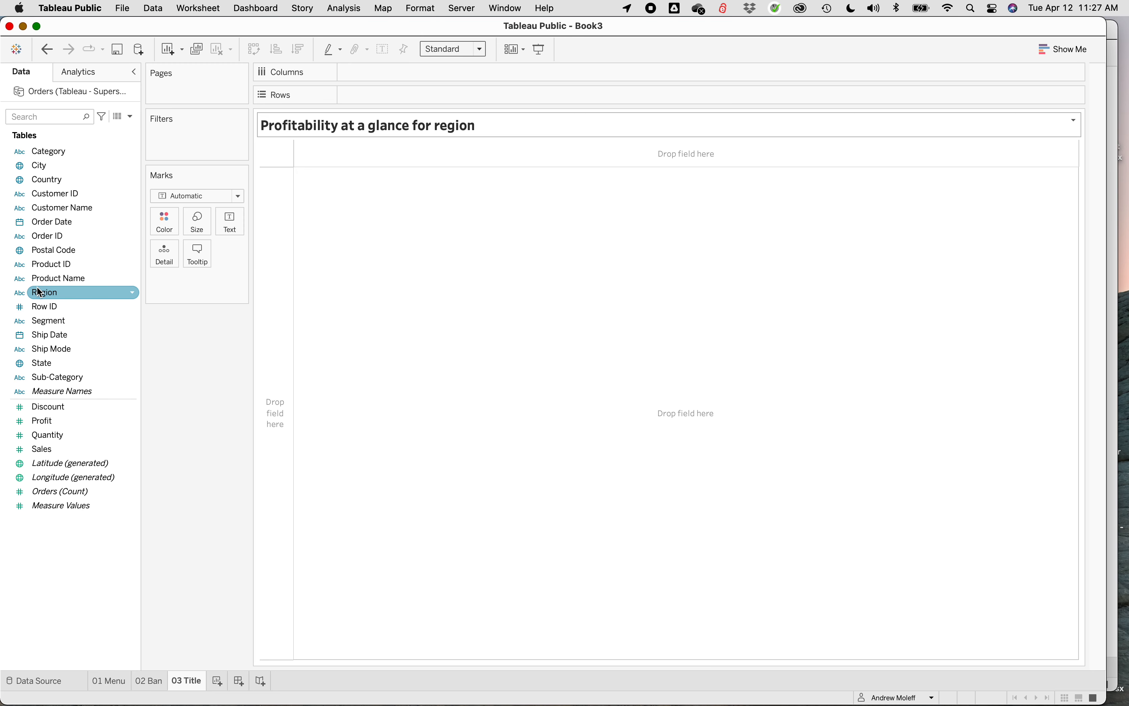
pyautogui.moveTo(39, 293); pyautogui.dragTo(168, 259)
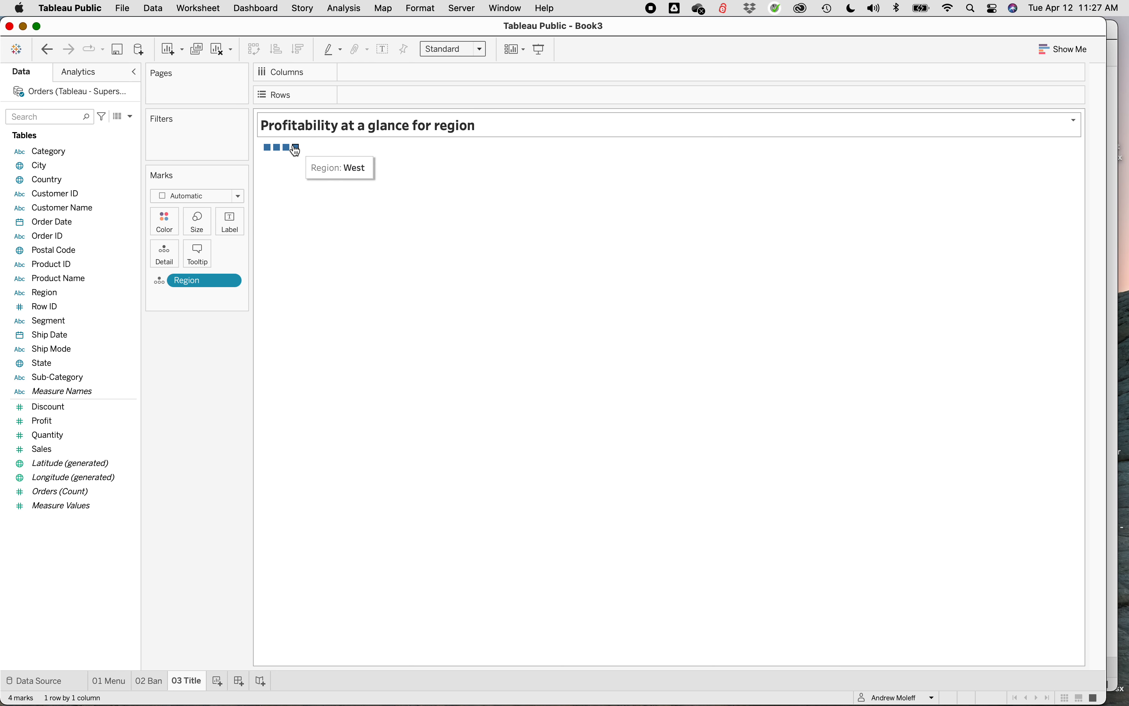
pyautogui.moveTo(289, 150)
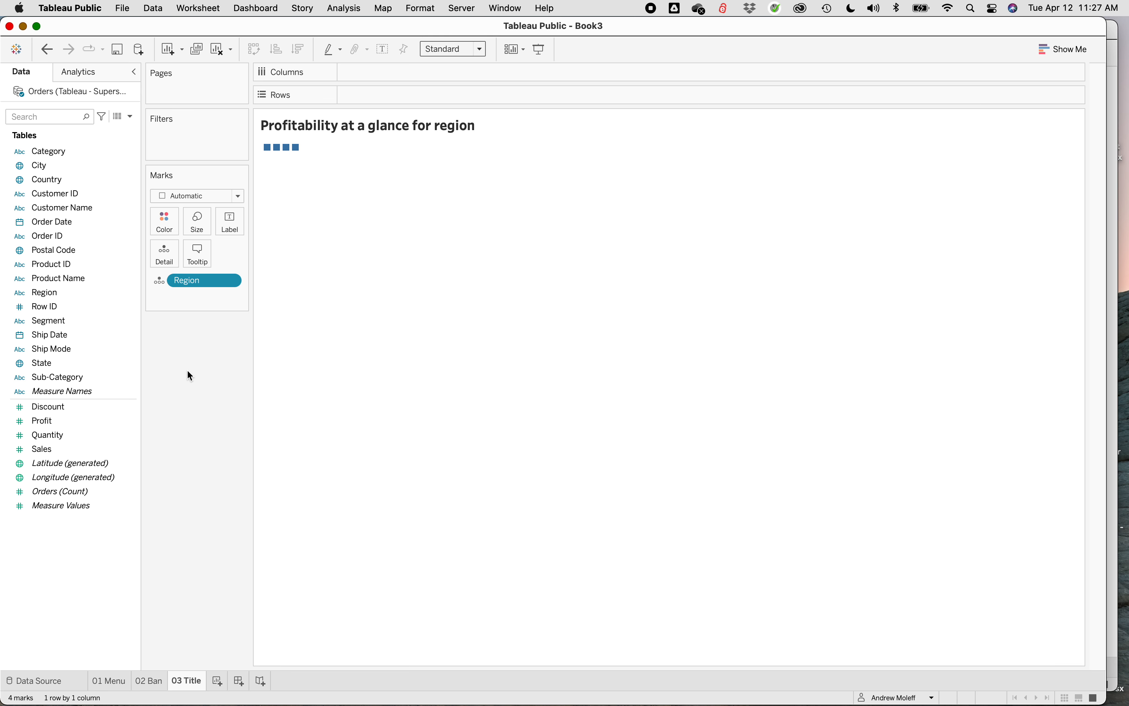
# - Shrink the region marks to the smallest size and reduce their color opacity to the minimum so they are fully transparent
pyautogui.click(197, 221)
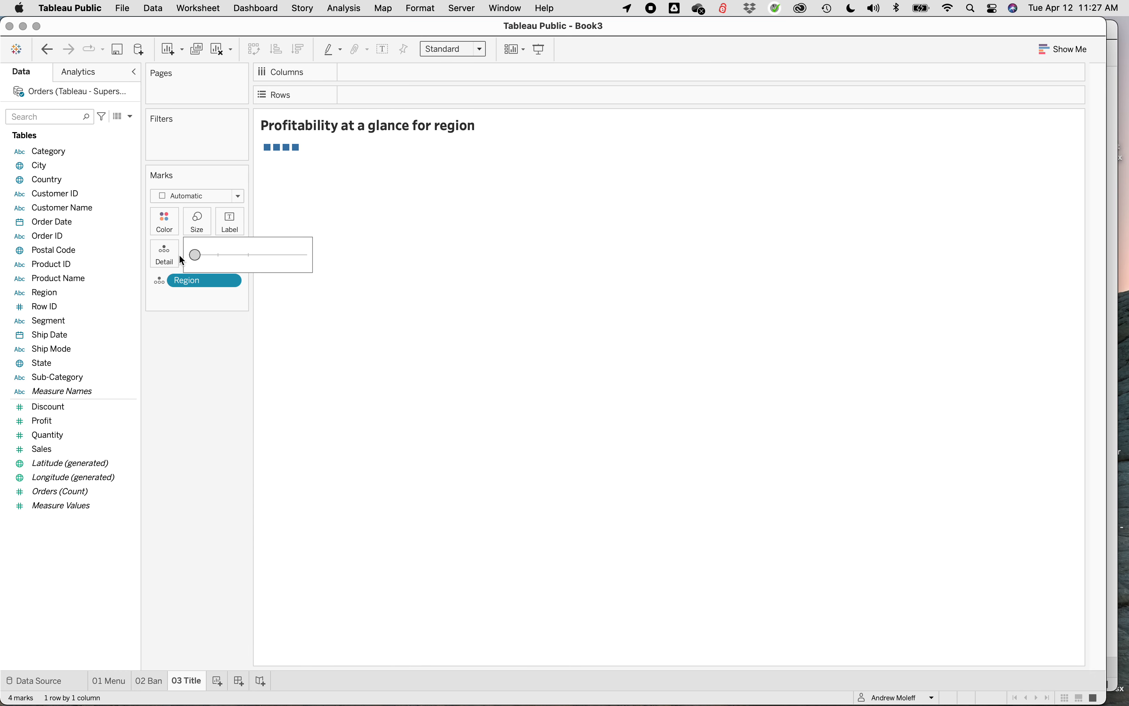
pyautogui.click(187, 383)
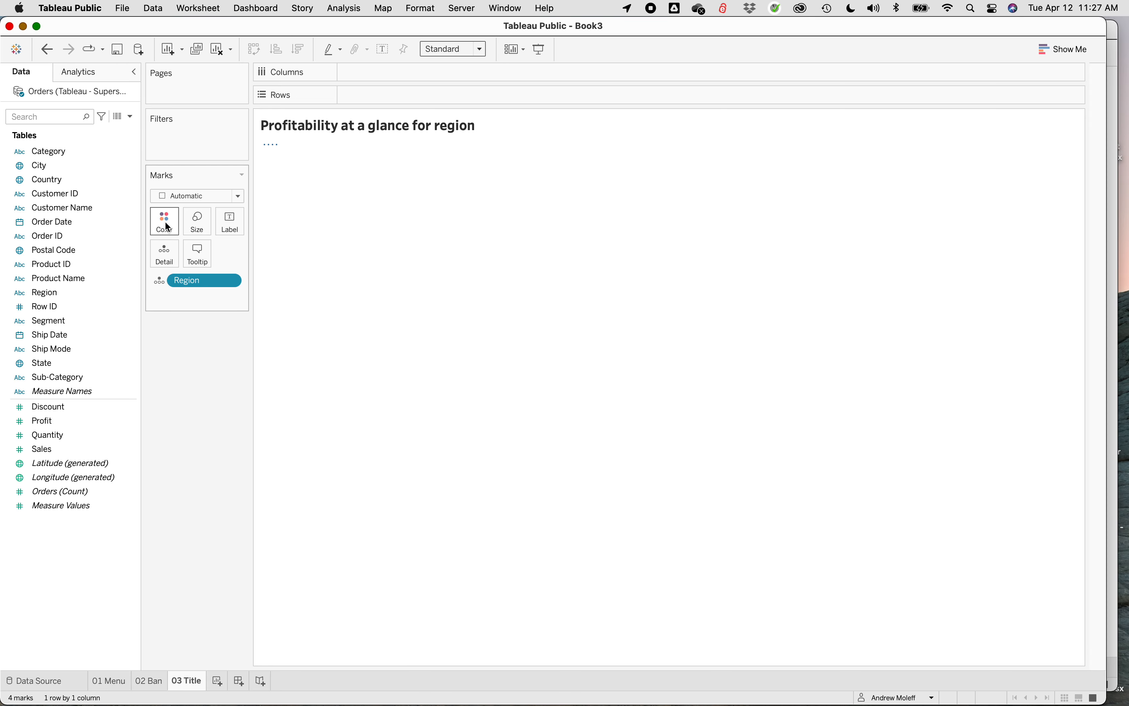
pyautogui.click(186, 218)
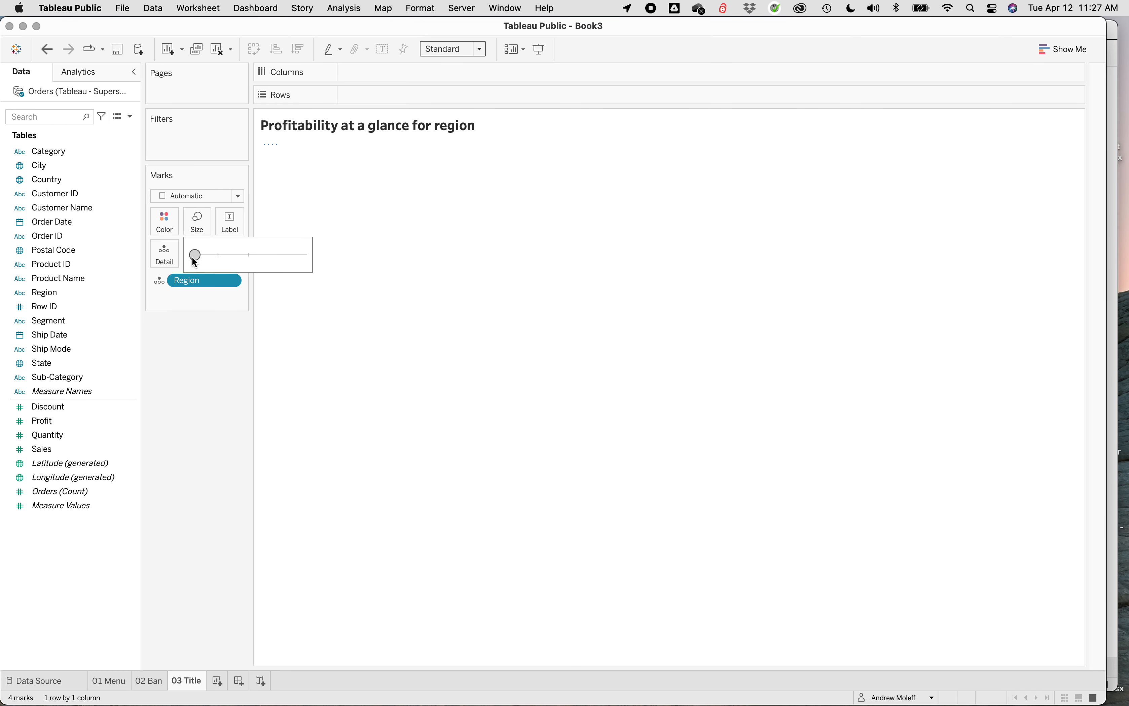
pyautogui.click(164, 259)
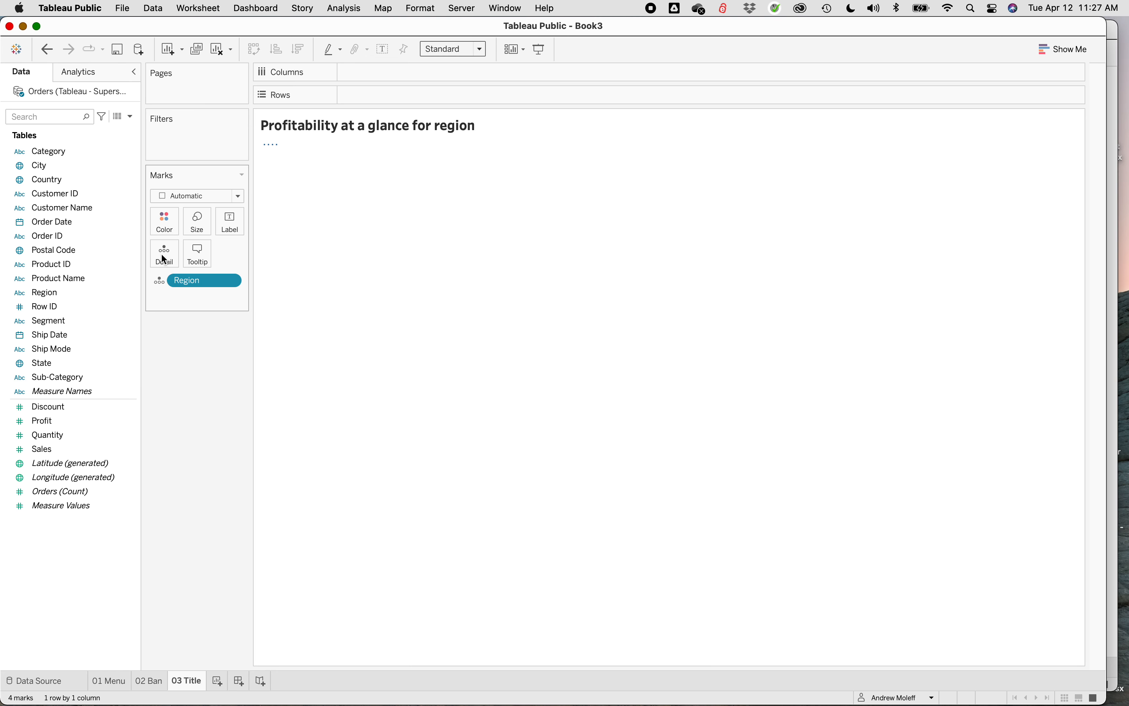
pyautogui.click(168, 225)
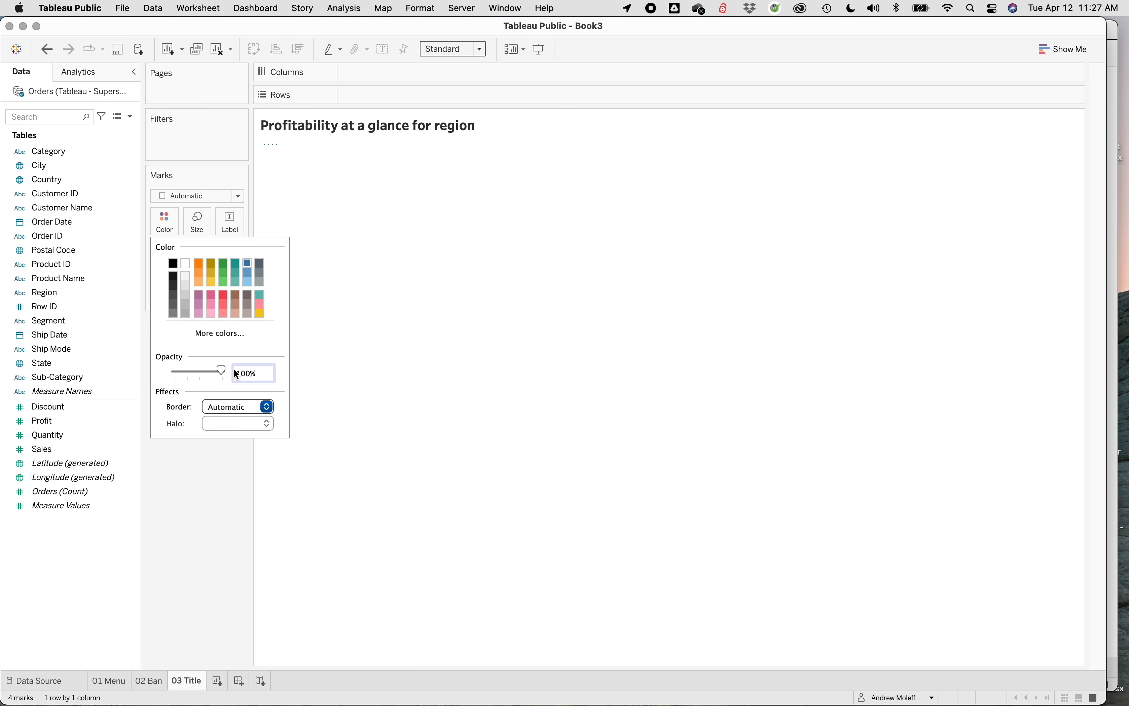
pyautogui.moveTo(200, 371); pyautogui.dragTo(162, 372)
pyautogui.click(187, 492)
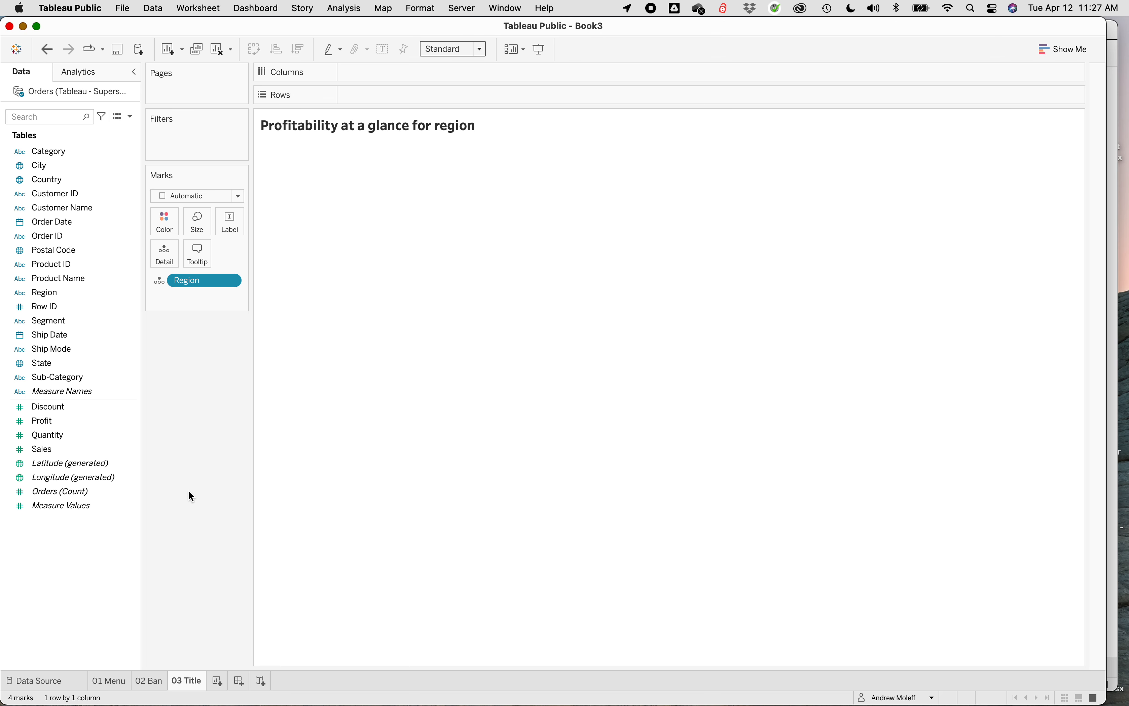
# - Create a new worksheet after 03 Title and name it "04 Profitability Map"
pyautogui.rightClick(221, 681)
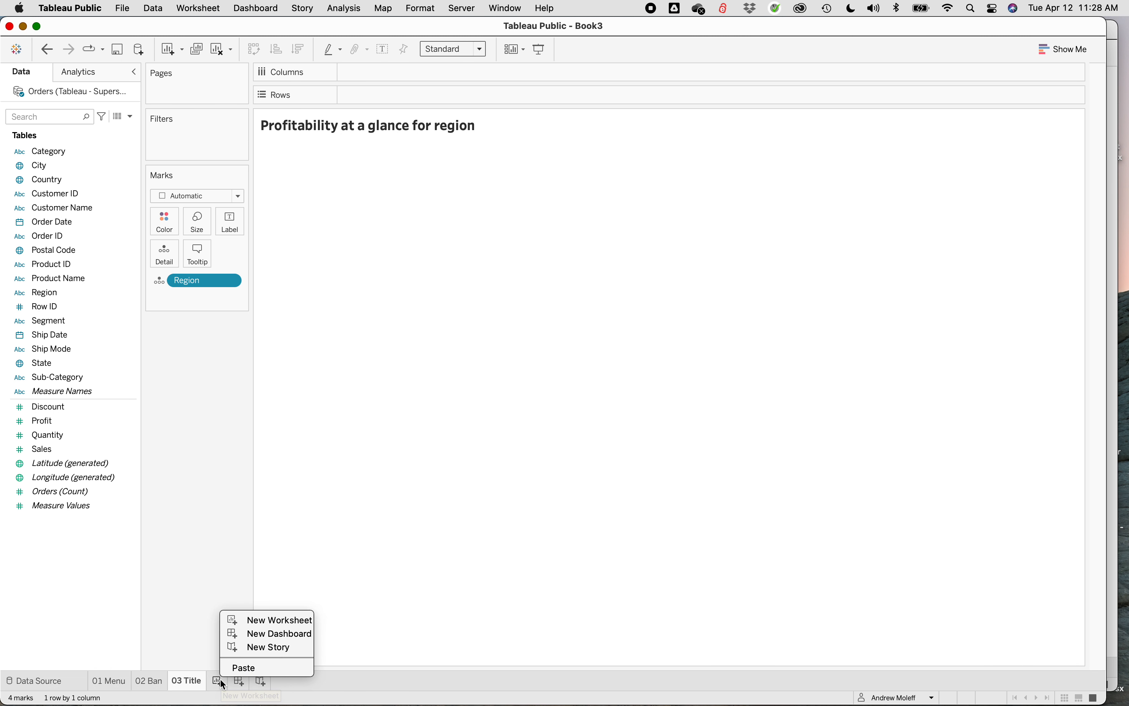
pyautogui.click(220, 679)
pyautogui.click(220, 680)
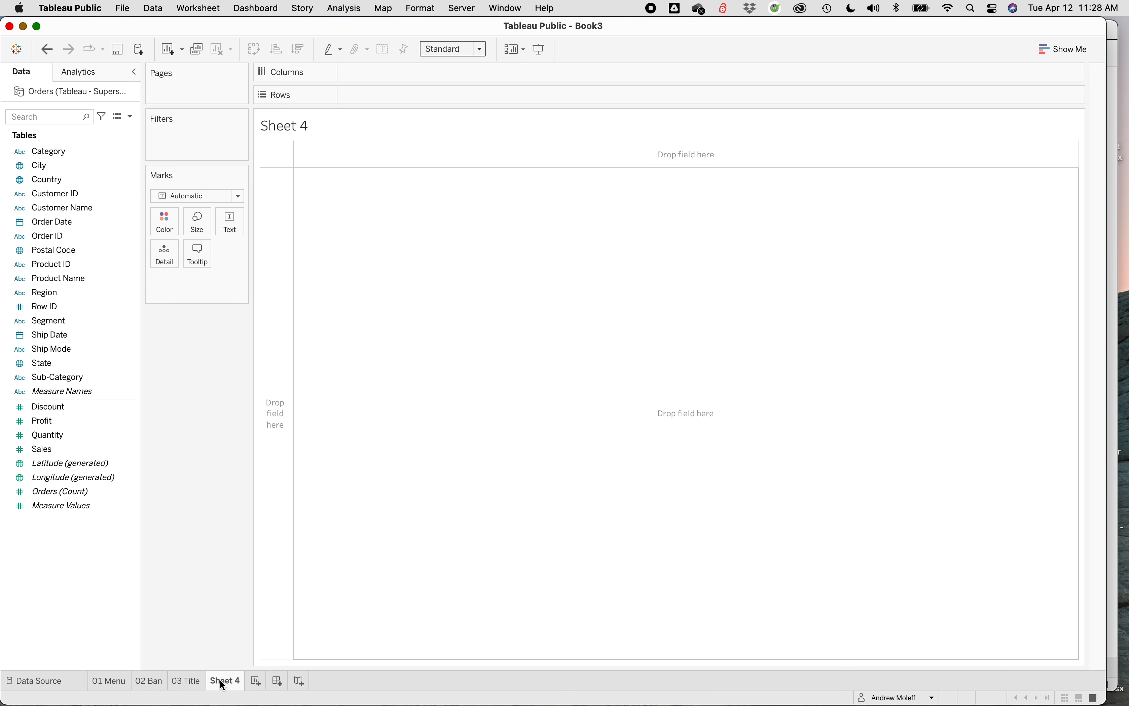
pyautogui.rightClick(222, 683)
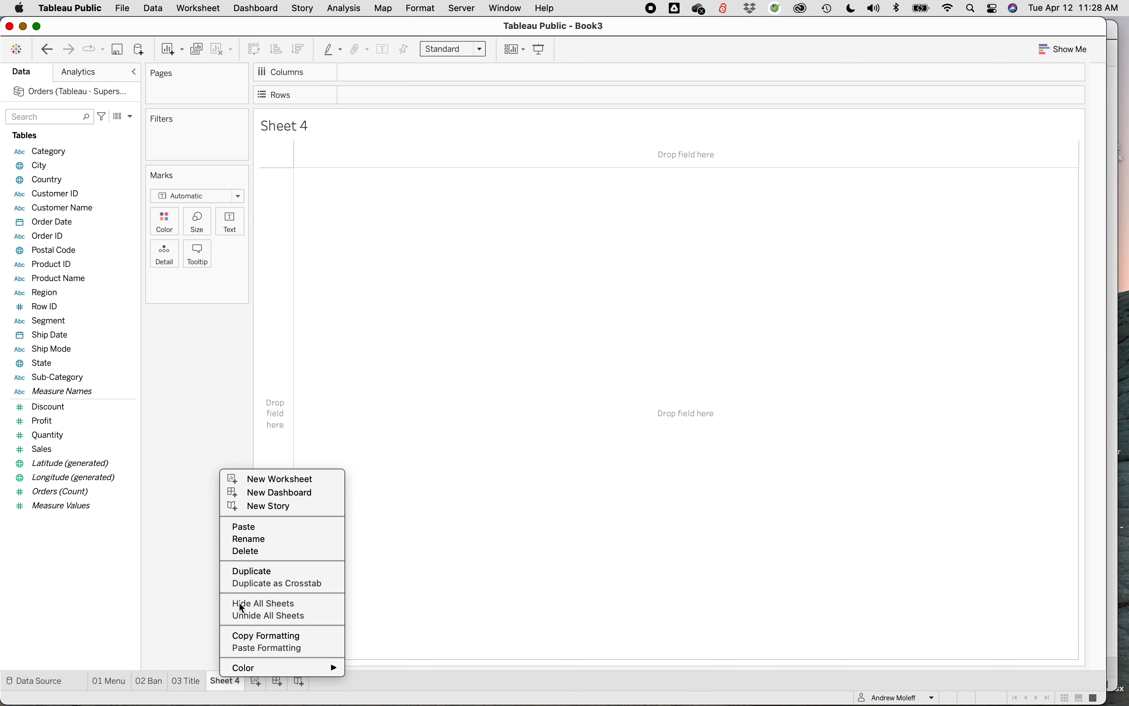
pyautogui.click(268, 540)
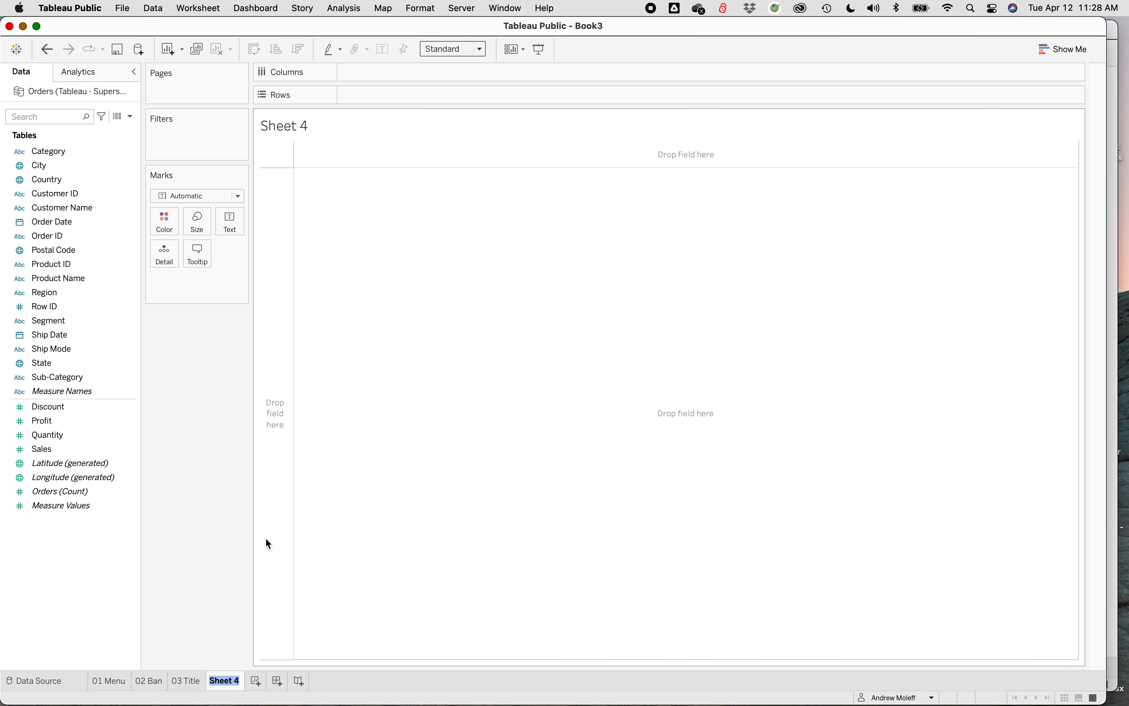
pyautogui.write('04 Profit')
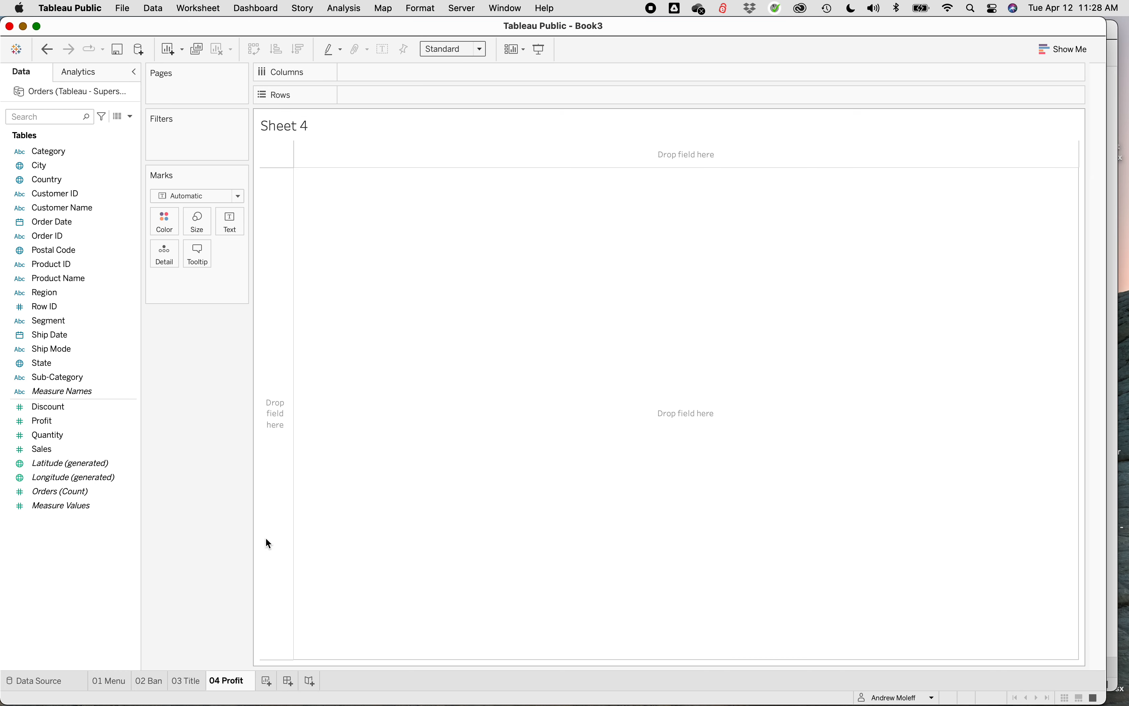
pyautogui.write('ability Map')
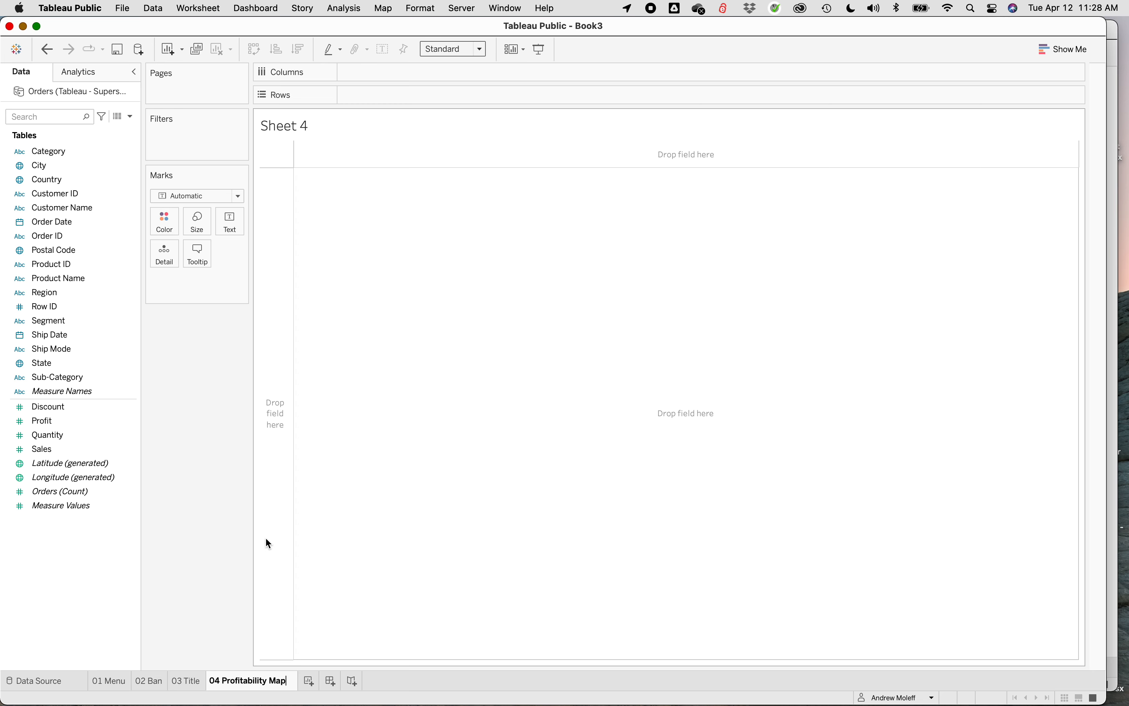
pyautogui.press('Return')
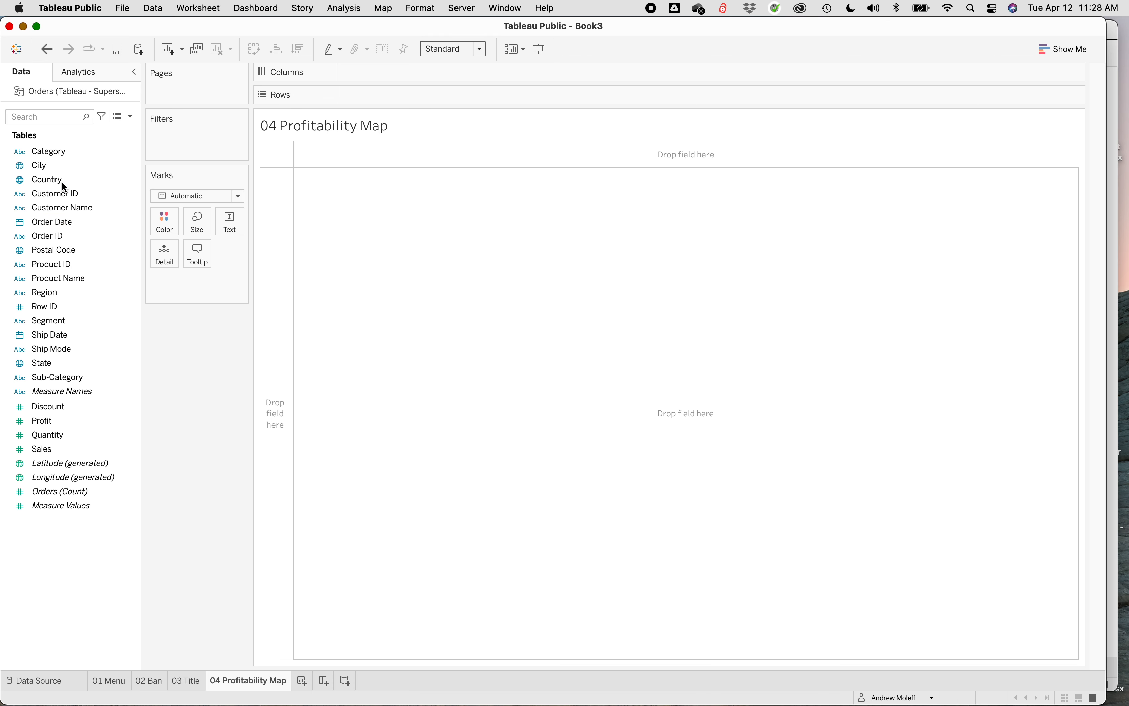
# - Build a map of the State field and color the states by Profit
pyautogui.click(42, 364)
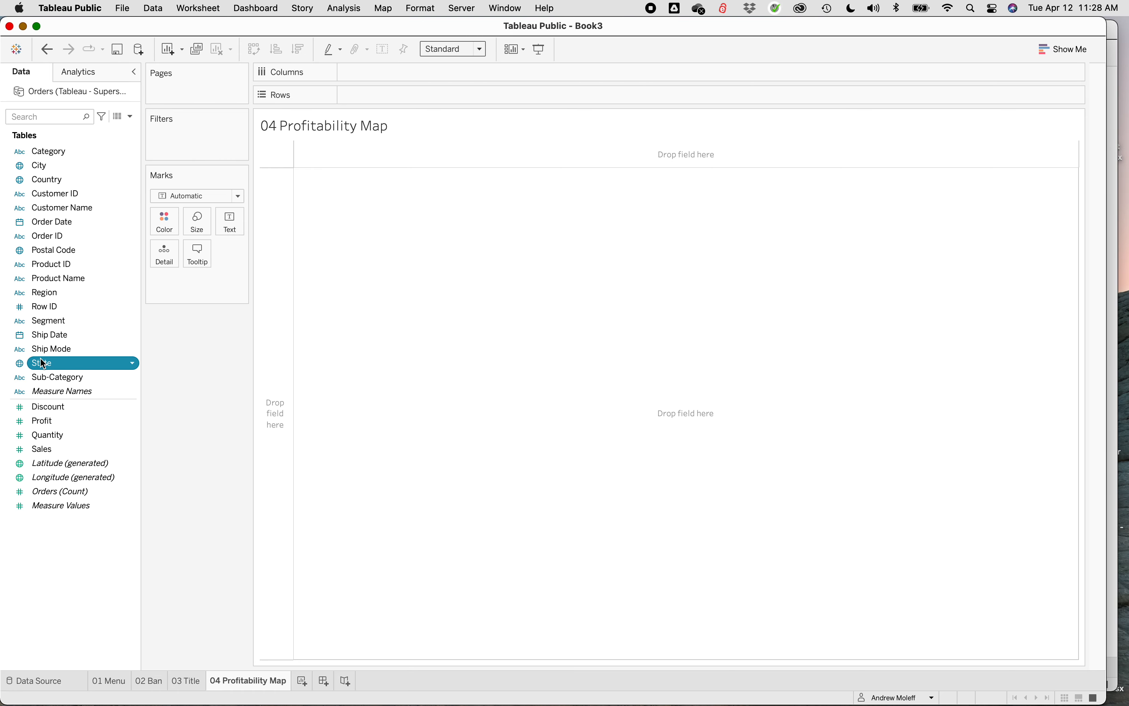
pyautogui.doubleClick(42, 364)
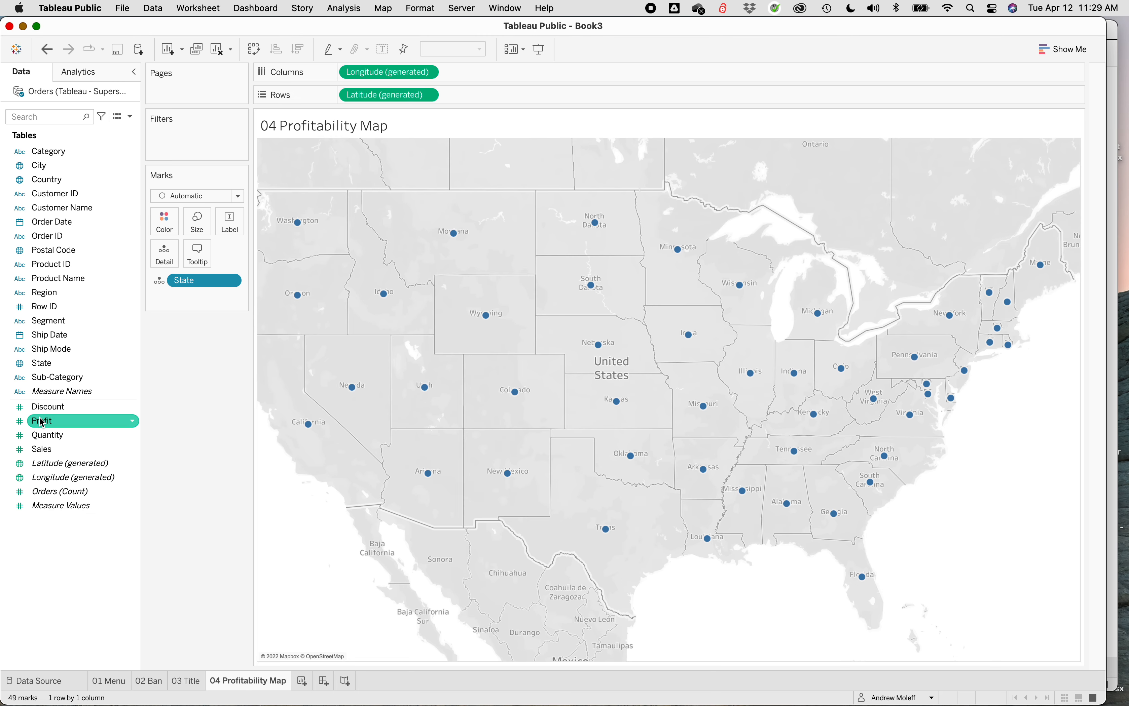
pyautogui.moveTo(42, 422); pyautogui.dragTo(164, 229)
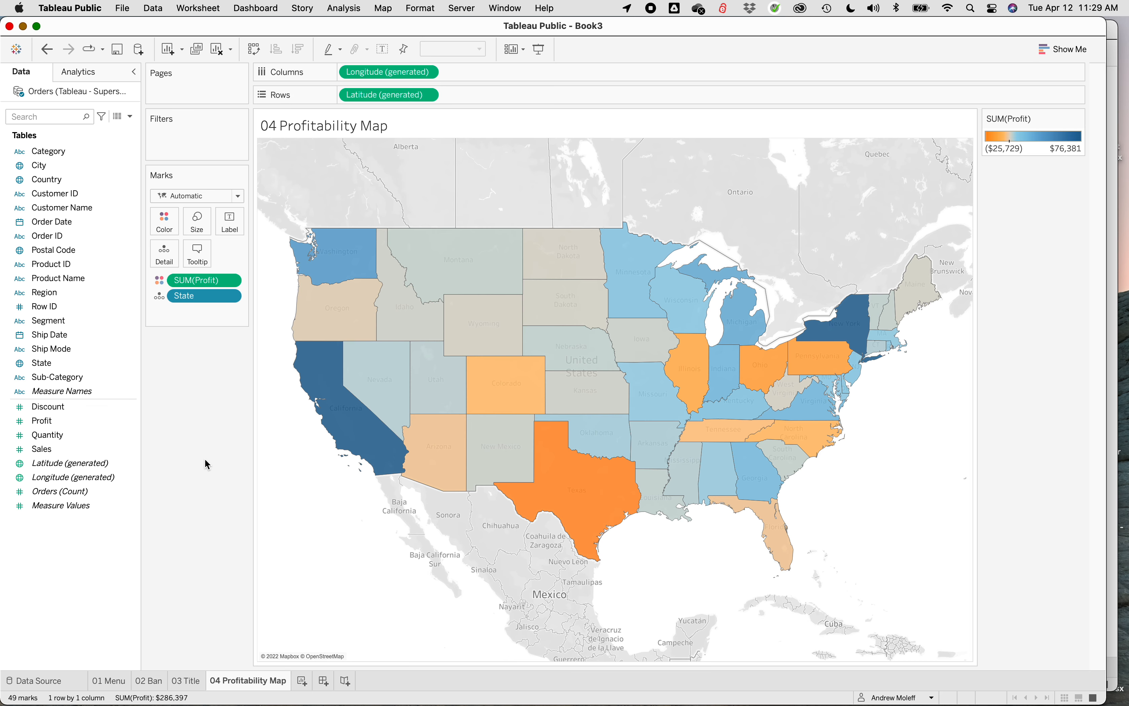
# - Change the map's Profit color palette to Green-Gold and apply it
pyautogui.click(163, 223)
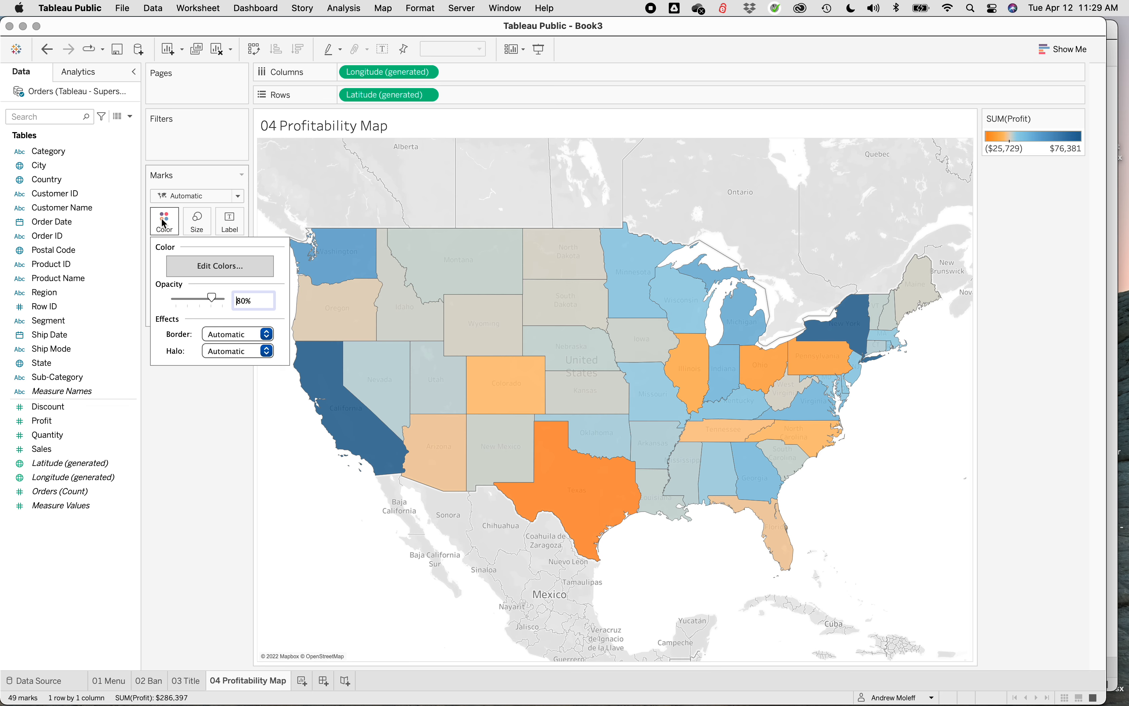
pyautogui.click(202, 266)
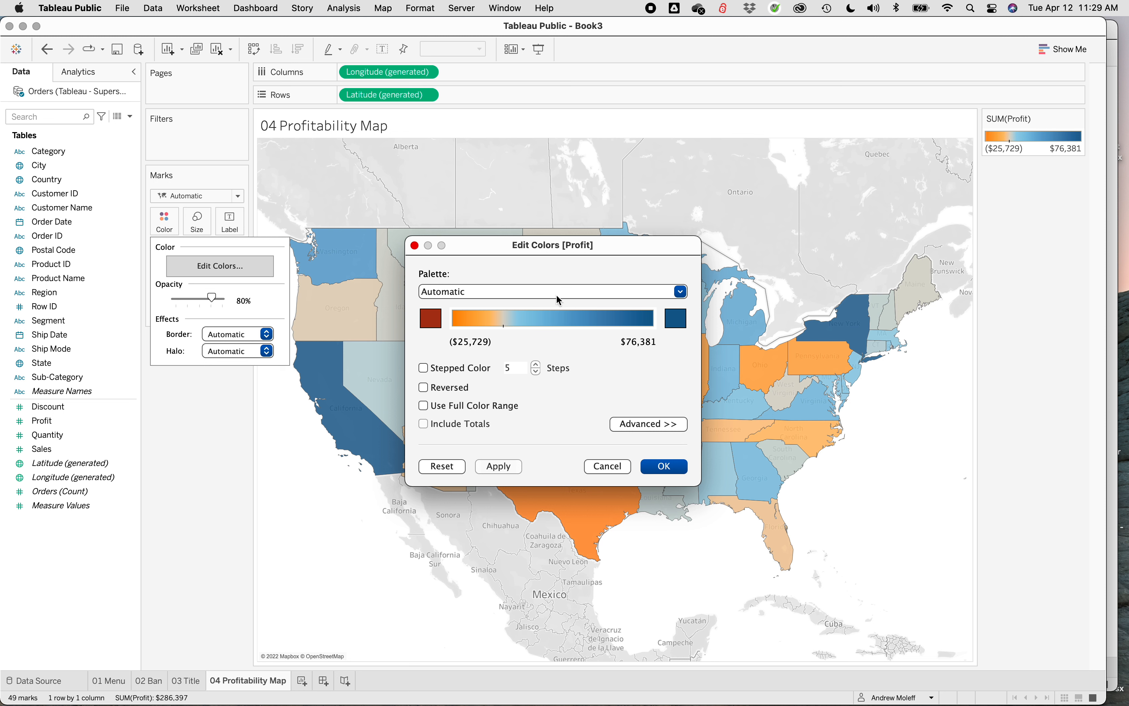
pyautogui.click(684, 295)
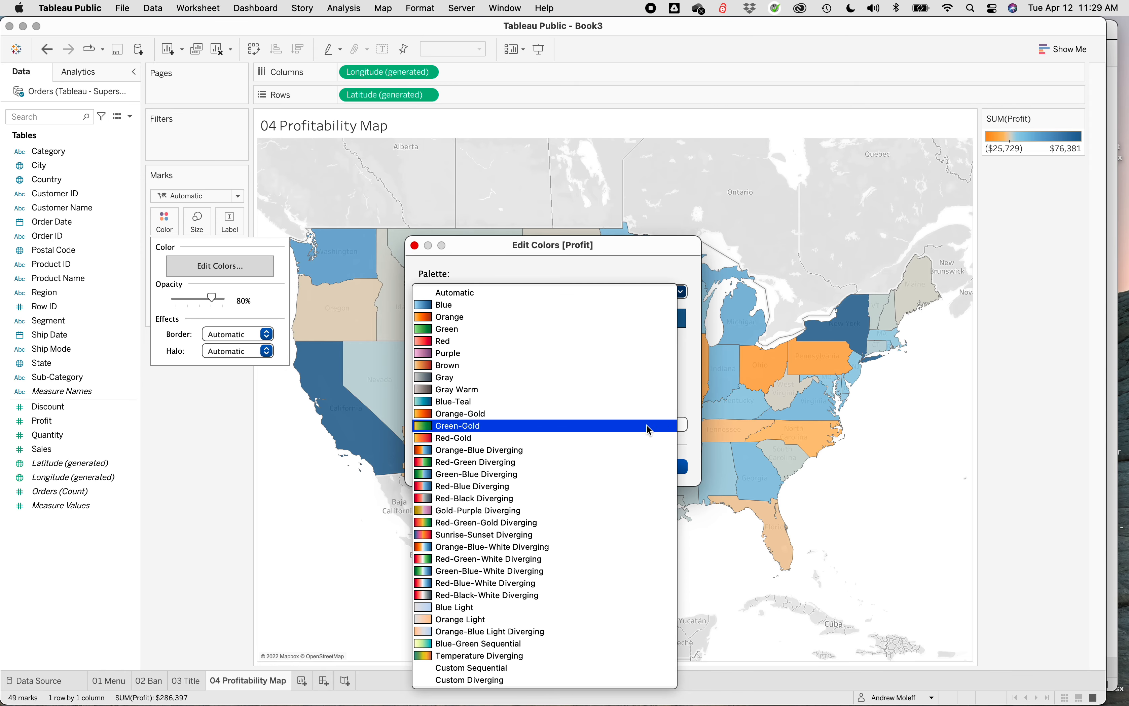
pyautogui.click(455, 426)
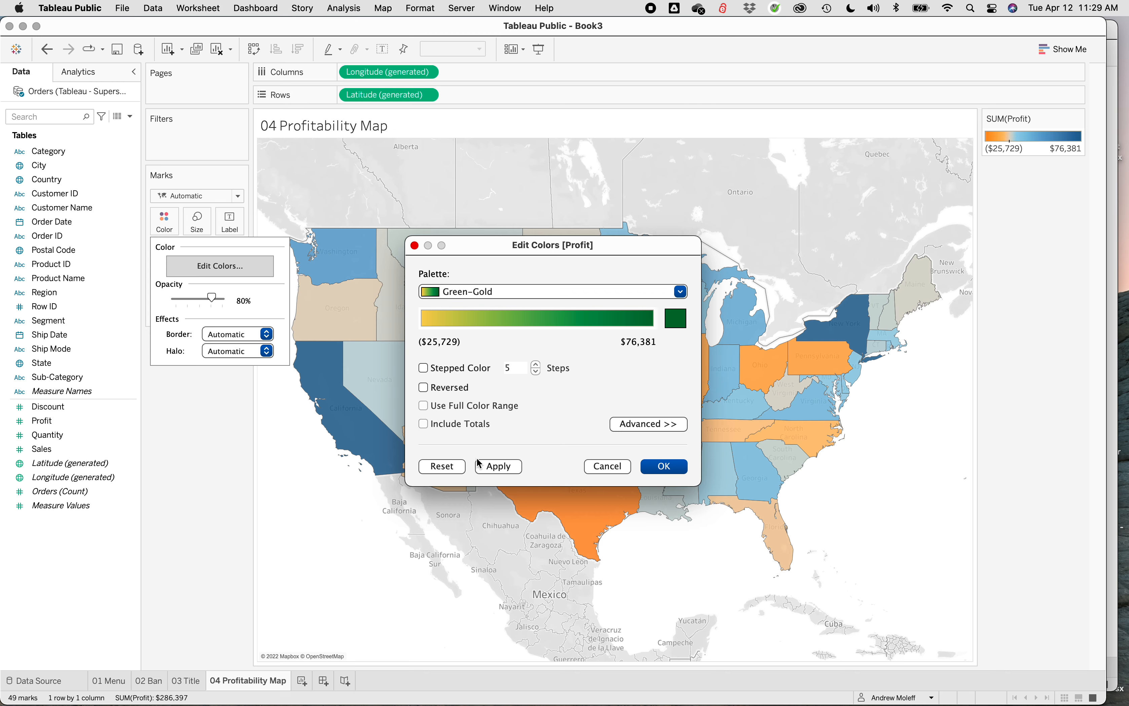
pyautogui.click(504, 471)
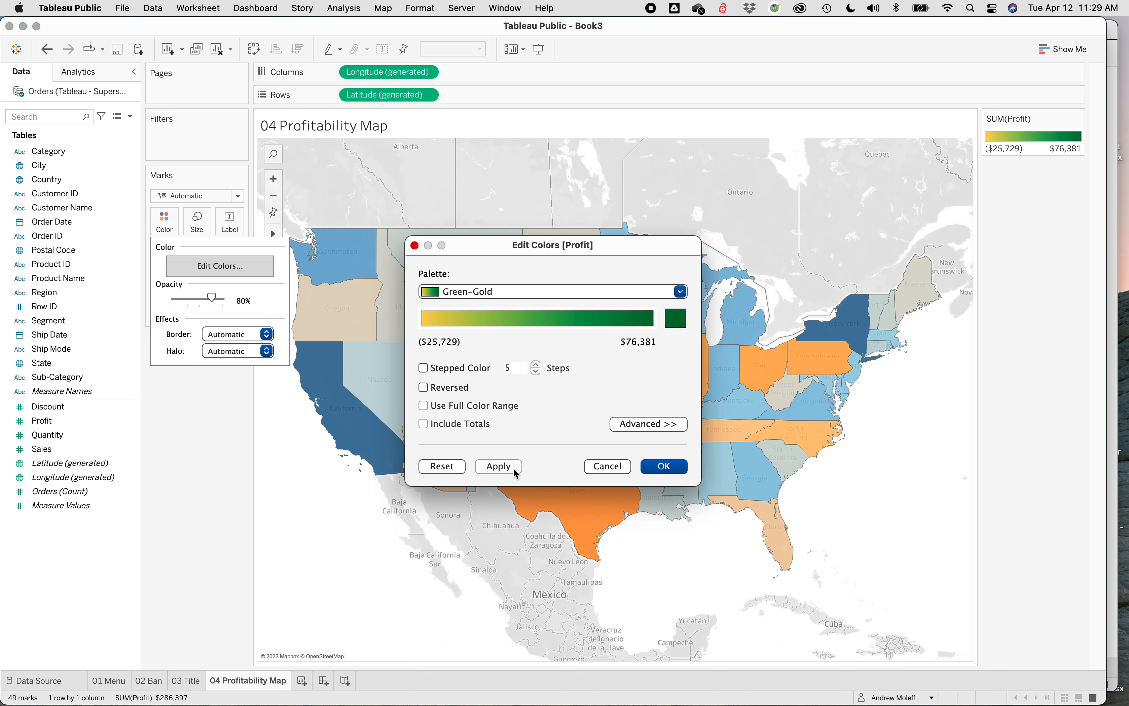
pyautogui.click(670, 469)
# - Examine the profit tooltips of individual states across the map, comparing the dark green states with the yellow ones
pyautogui.moveTo(675, 470)
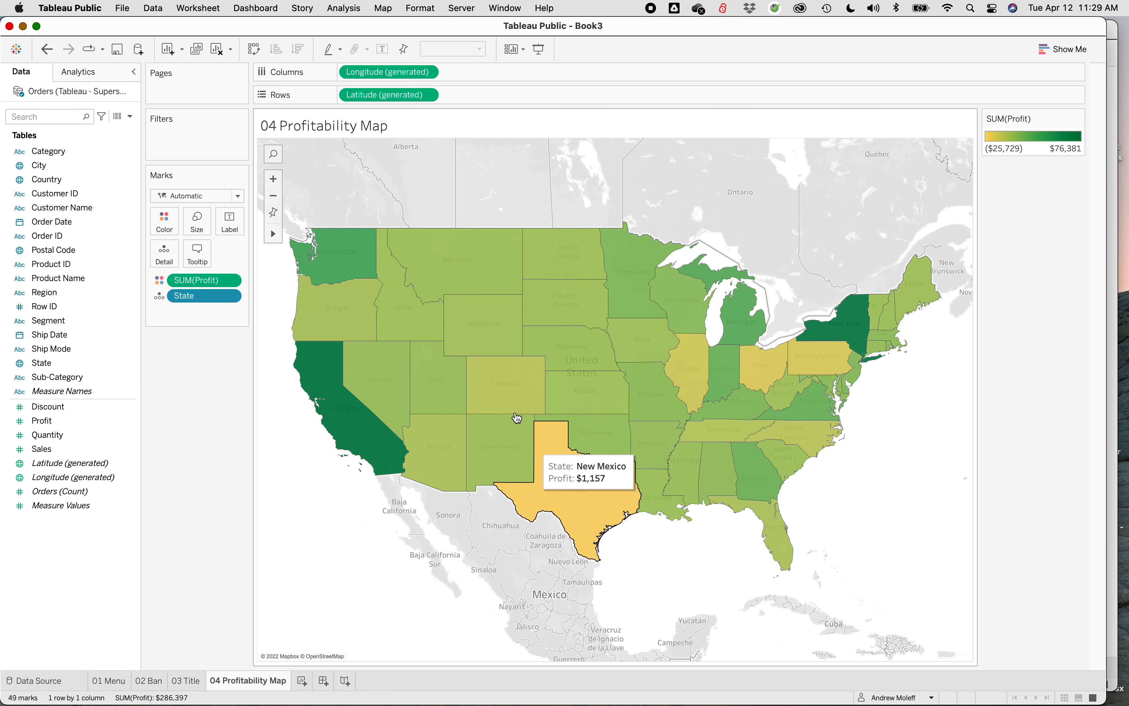
pyautogui.moveTo(472, 381)
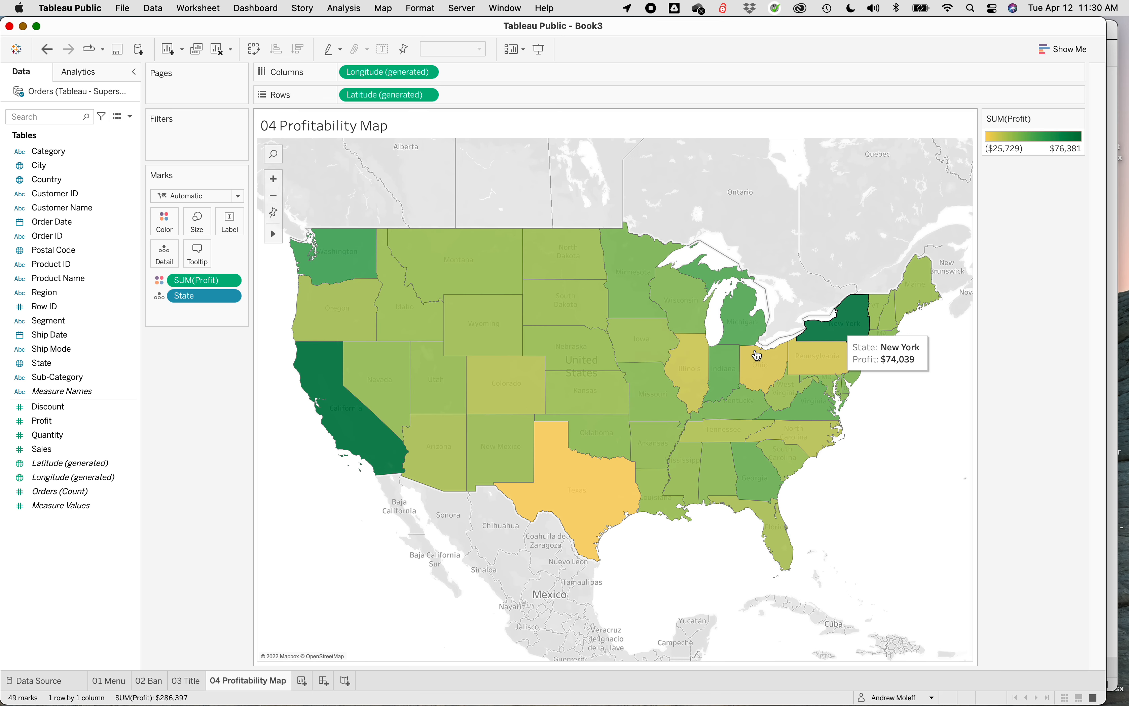
pyautogui.moveTo(360, 426)
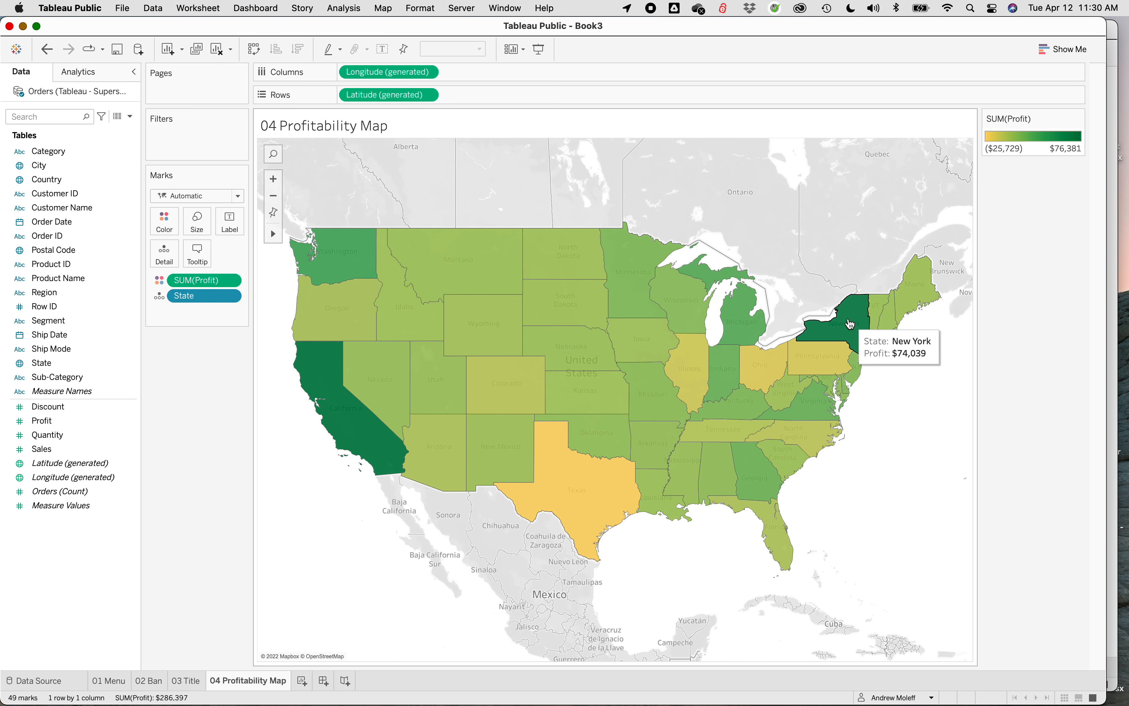
pyautogui.moveTo(358, 254)
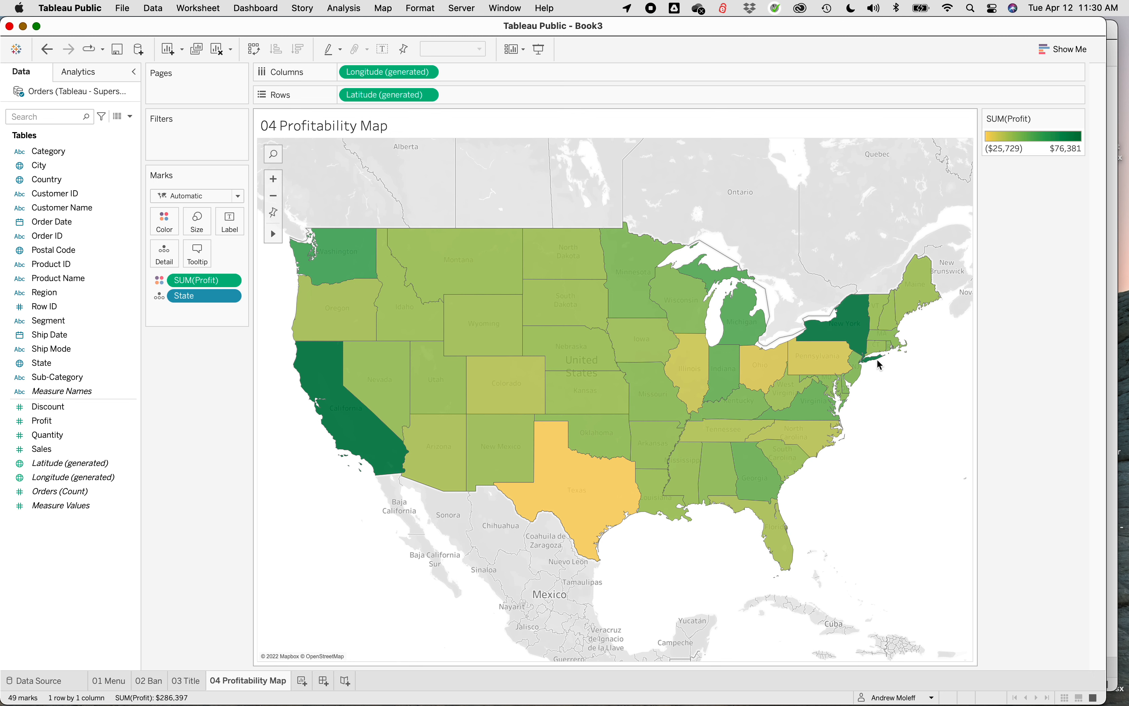
pyautogui.moveTo(875, 365)
pyautogui.moveTo(821, 410)
pyautogui.moveTo(563, 465)
pyautogui.moveTo(589, 480)
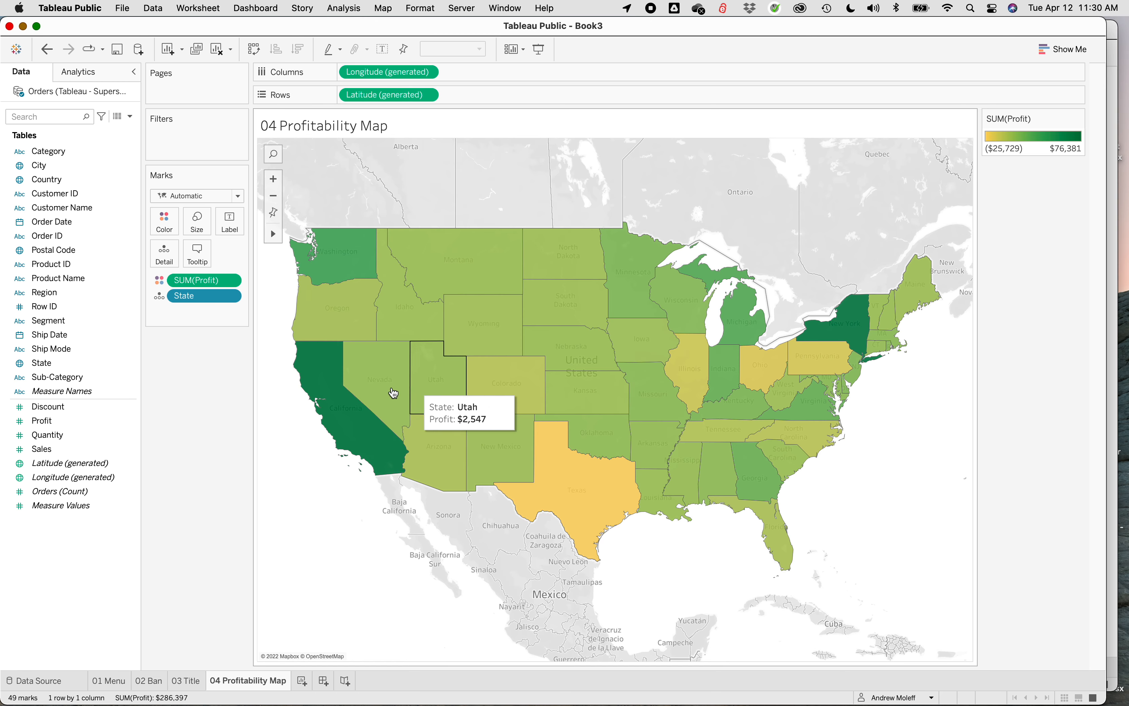
pyautogui.moveTo(752, 366)
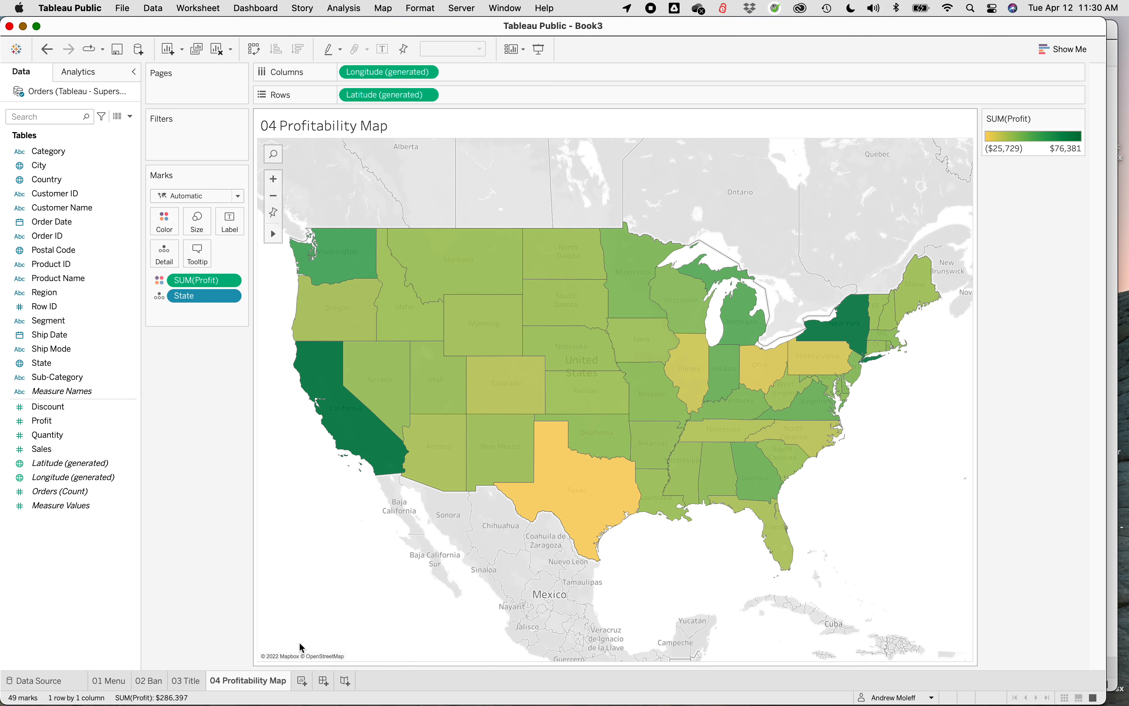
# - Create a new worksheet after 04 Profitability Map and name it "05 Profit Timeline"
pyautogui.click(304, 684)
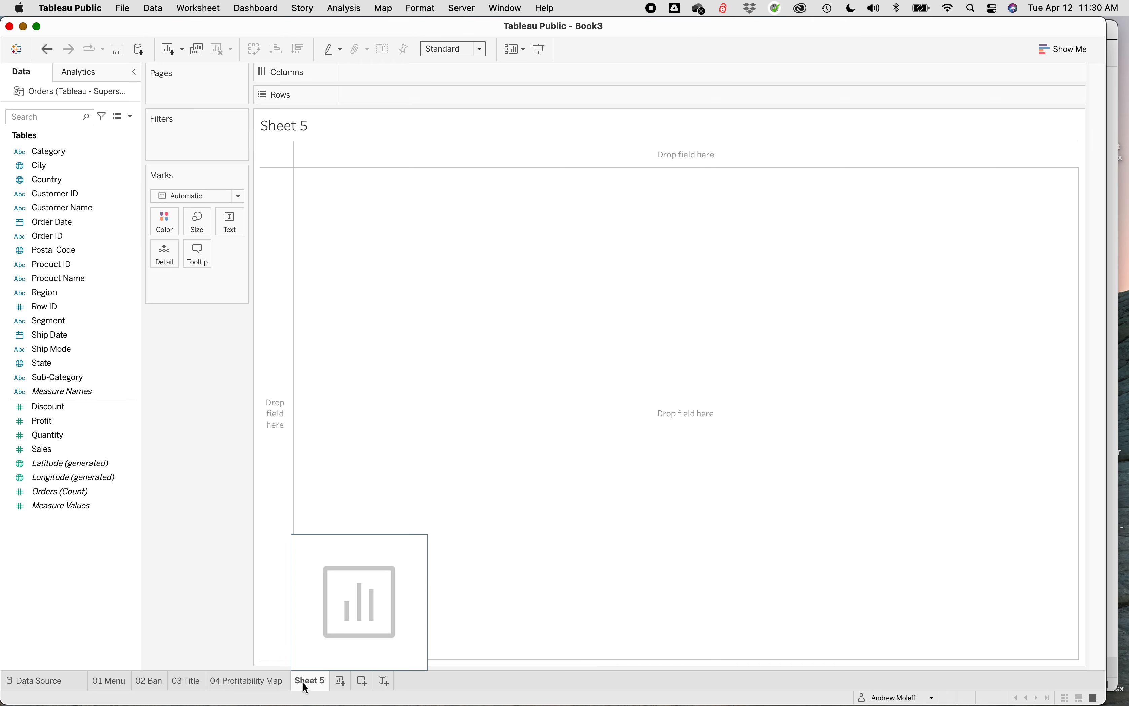
pyautogui.rightClick(305, 685)
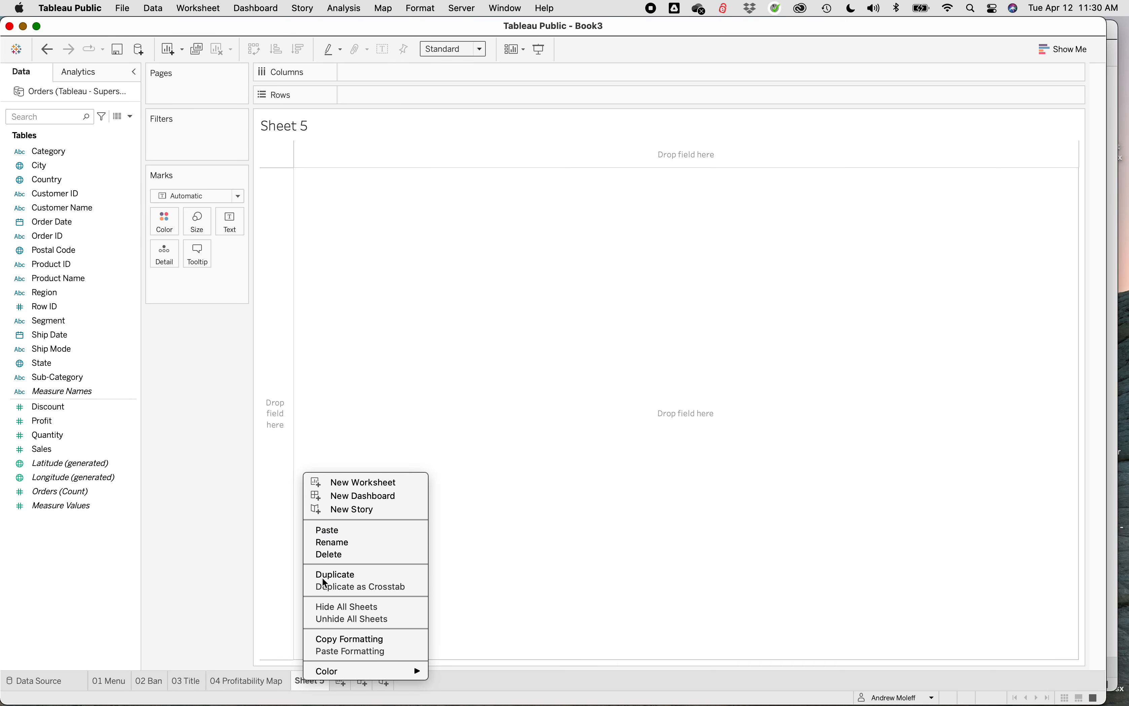
pyautogui.click(339, 543)
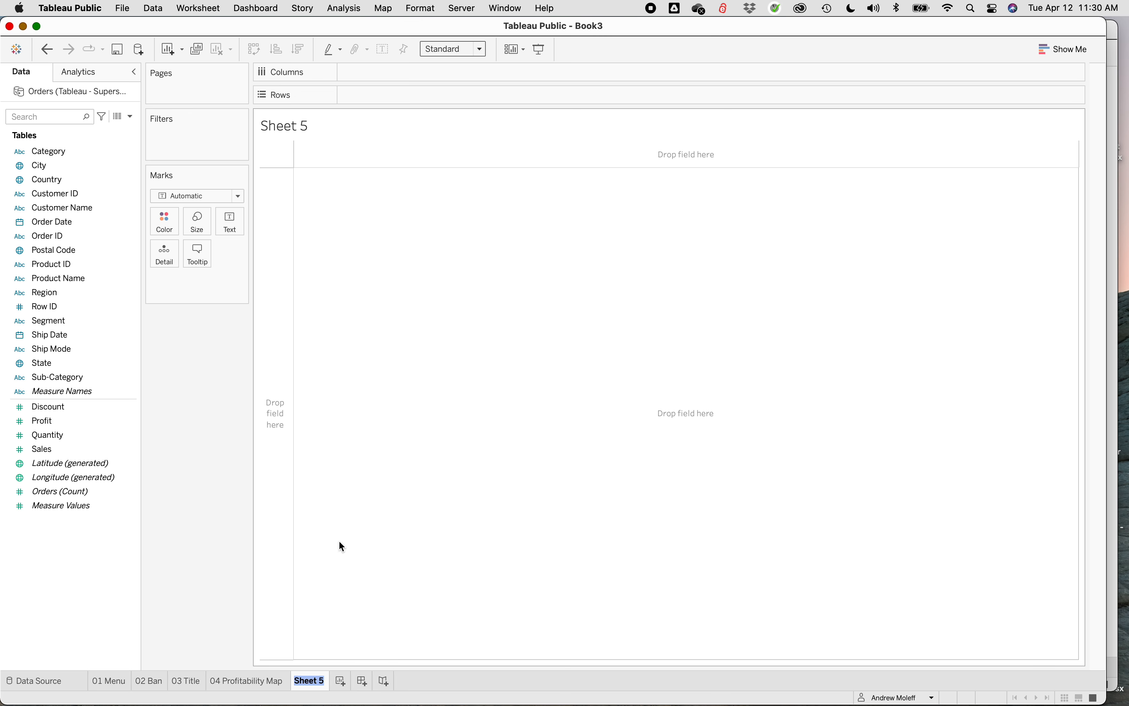
pyautogui.write('05 Profit Timeline')
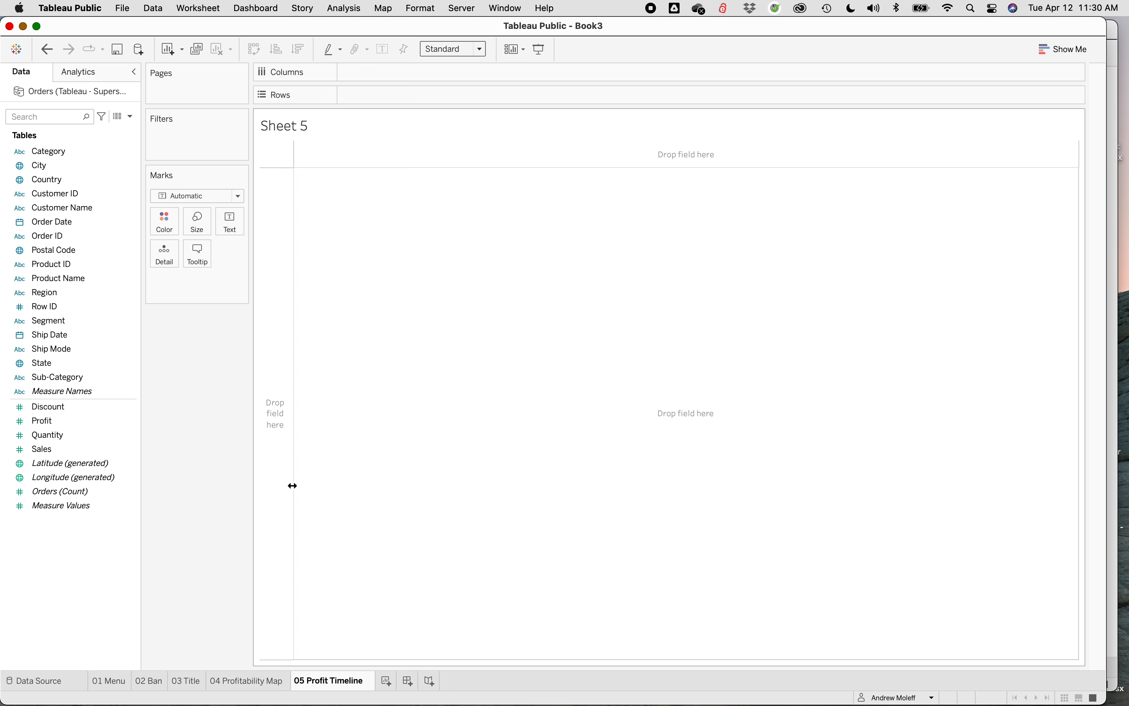
pyautogui.click(232, 463)
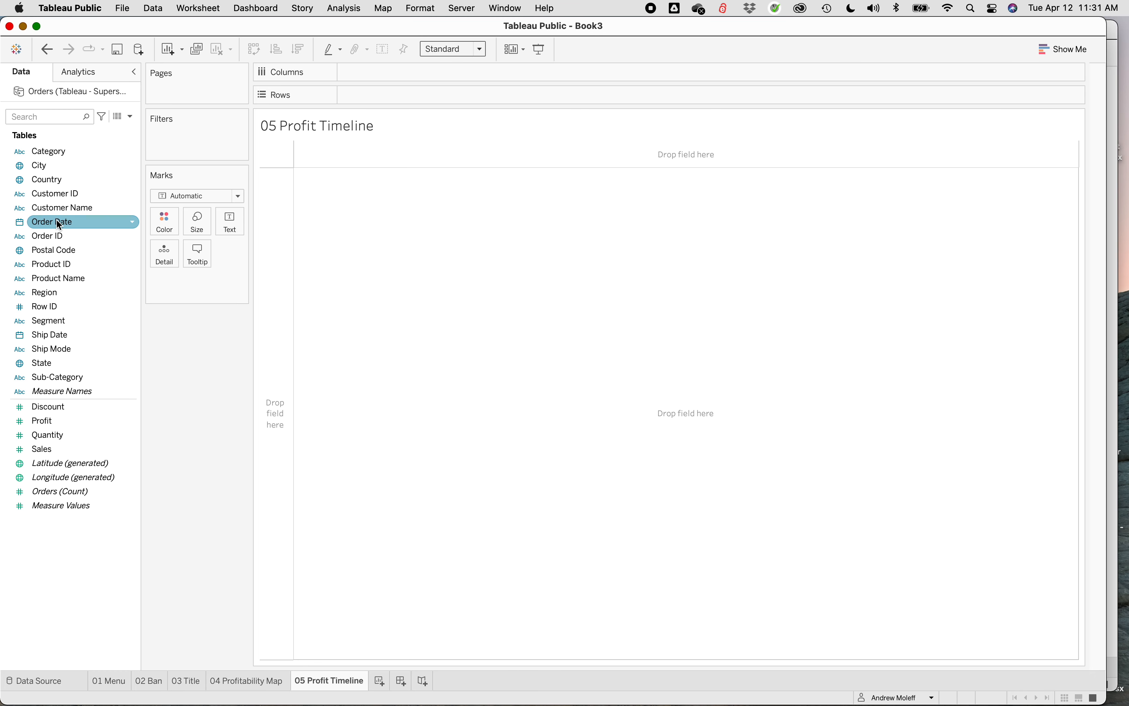
pyautogui.moveTo(54, 221); pyautogui.dragTo(362, 69)
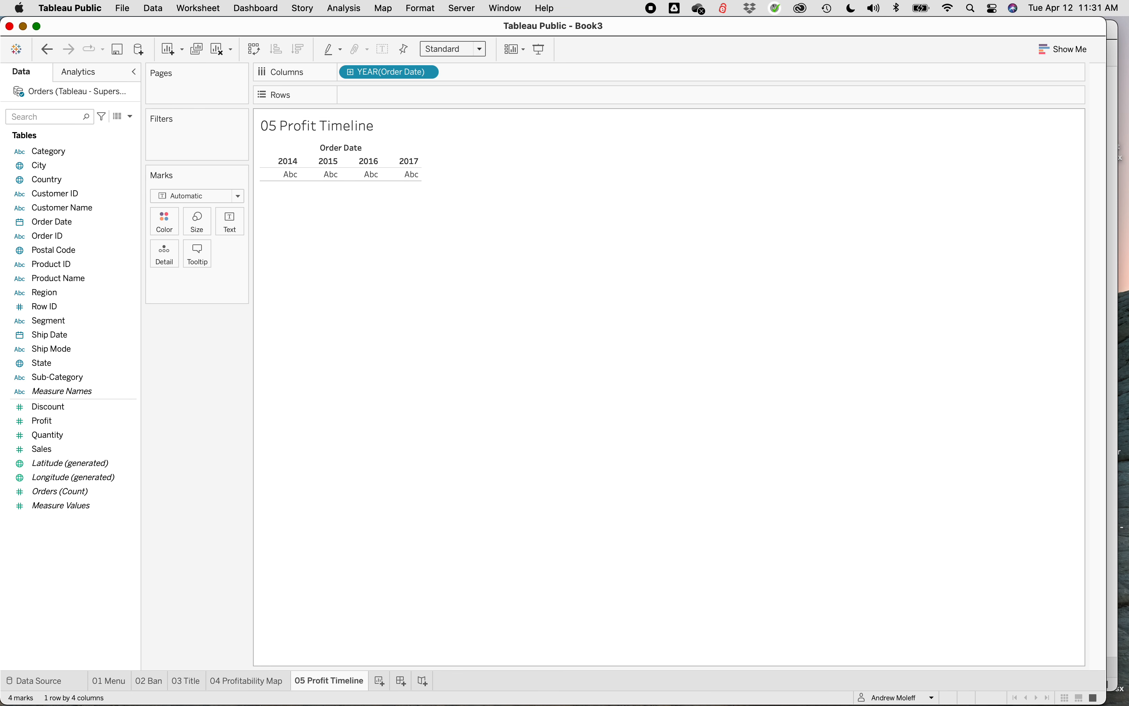
pyautogui.click(428, 73)
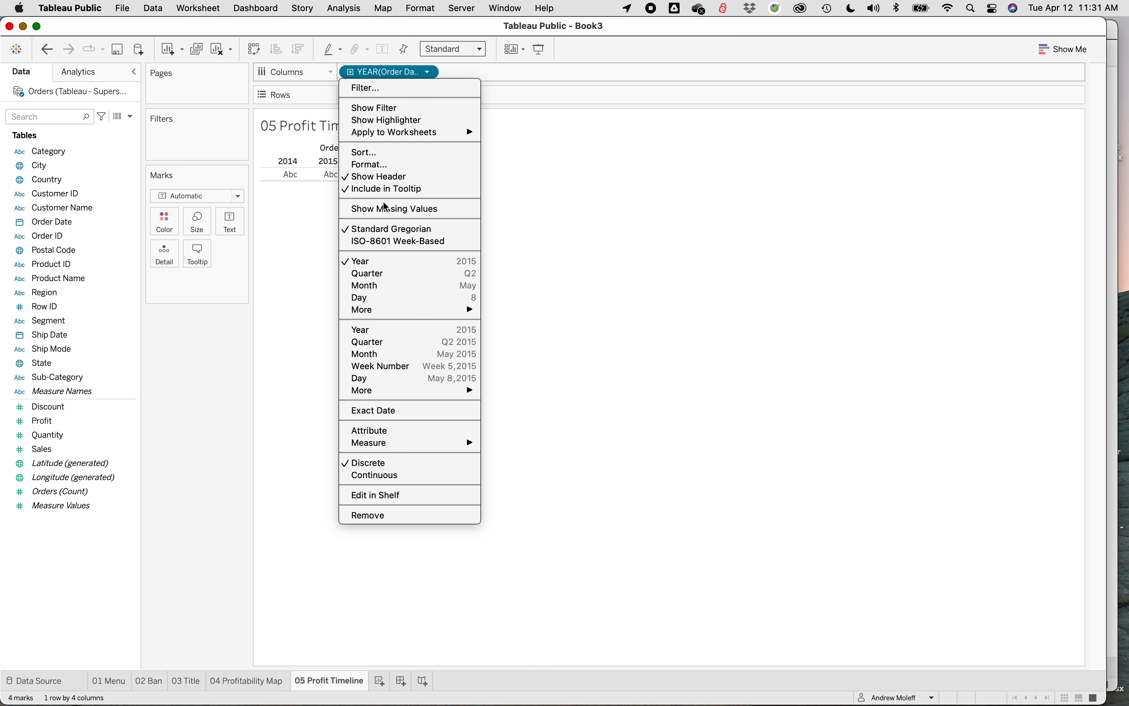
pyautogui.click(388, 368)
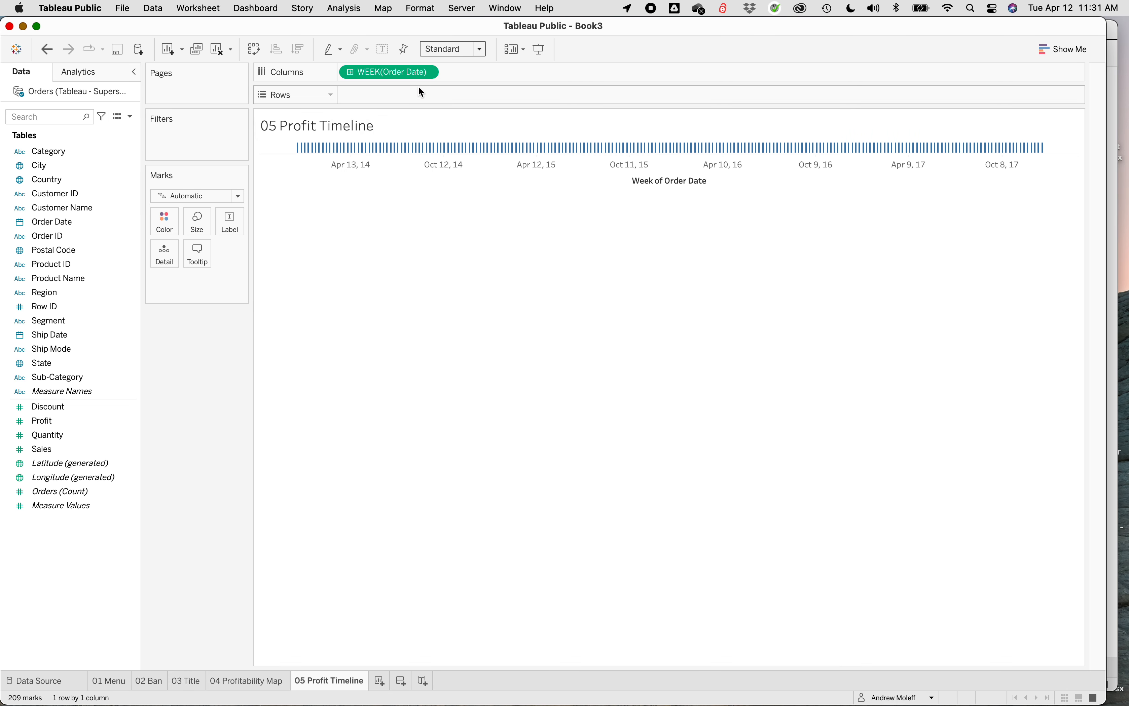
pyautogui.click(429, 72)
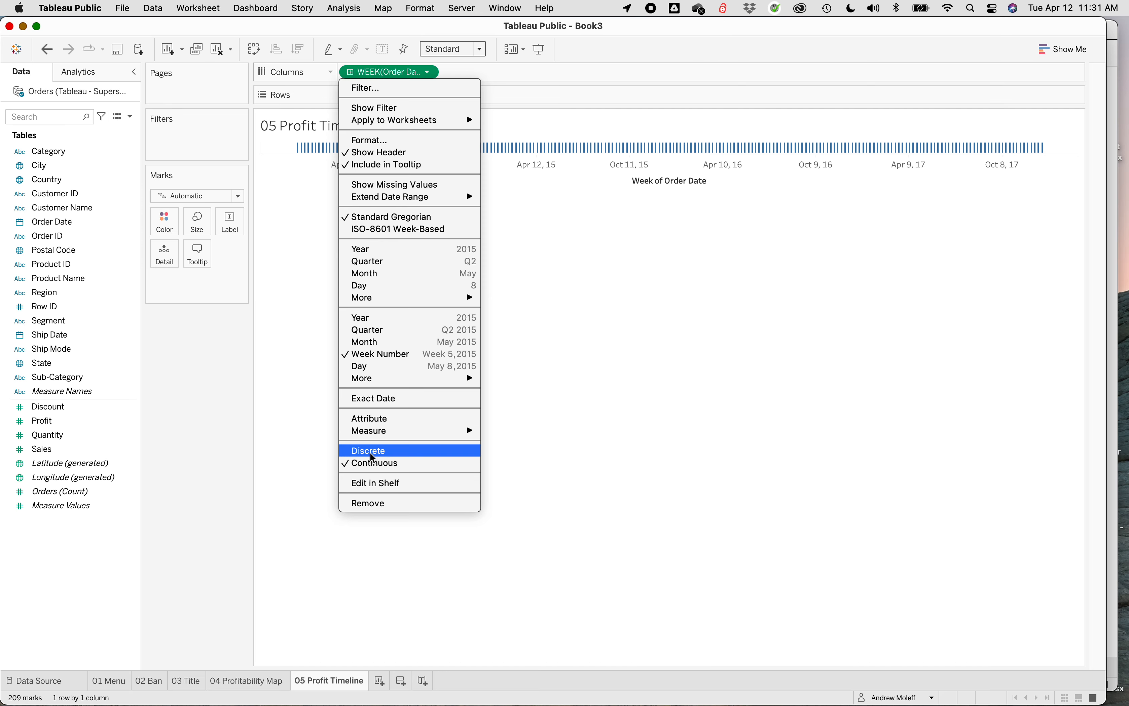
pyautogui.click(289, 405)
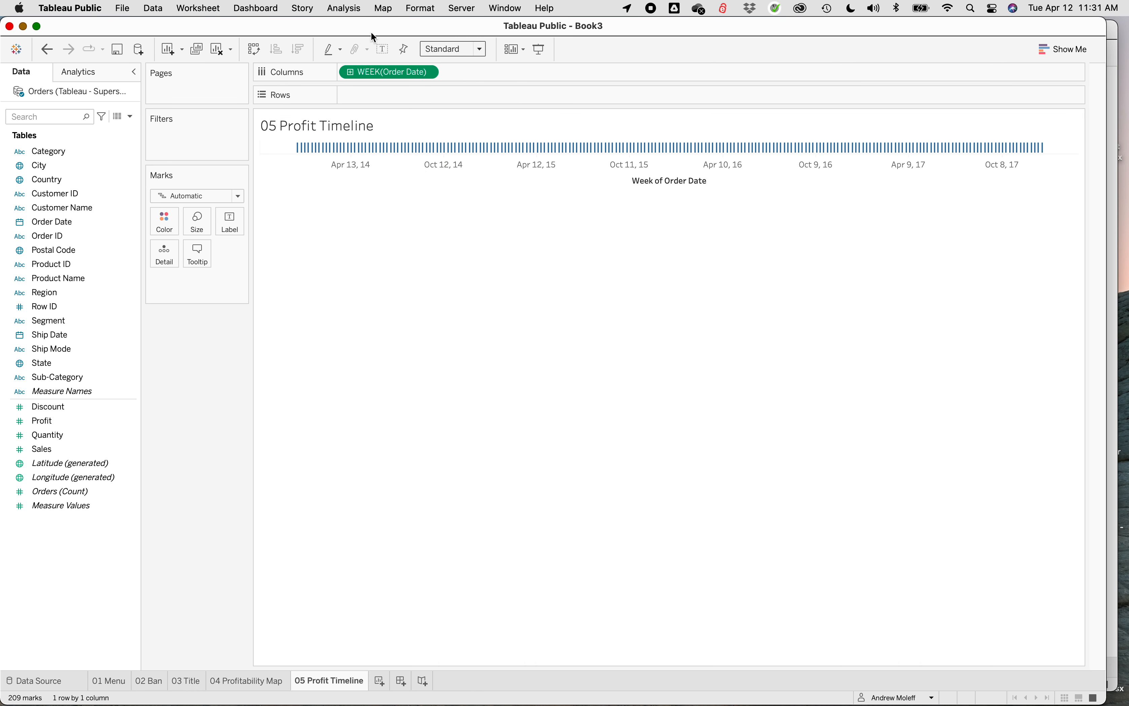
pyautogui.moveTo(359, 72); pyautogui.dragTo(210, 360)
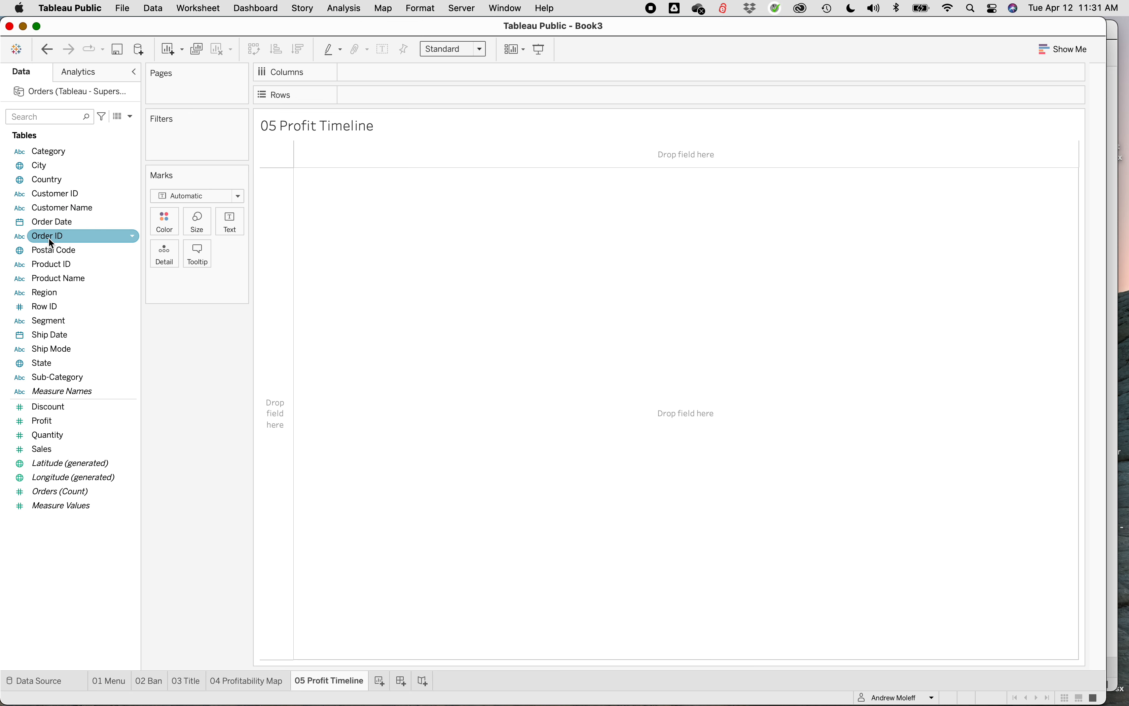
# - Place Order Date on Columns as a continuous date at the Week Number level
pyautogui.moveTo(49, 223); pyautogui.dragTo(367, 75)
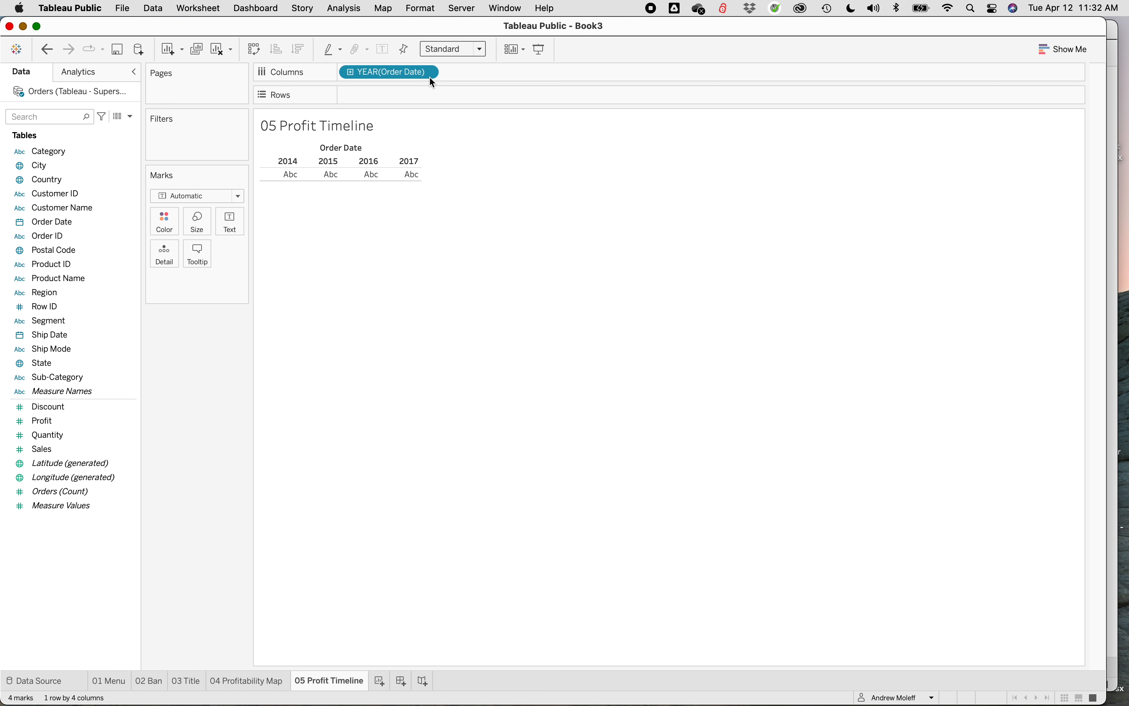
pyautogui.click(427, 76)
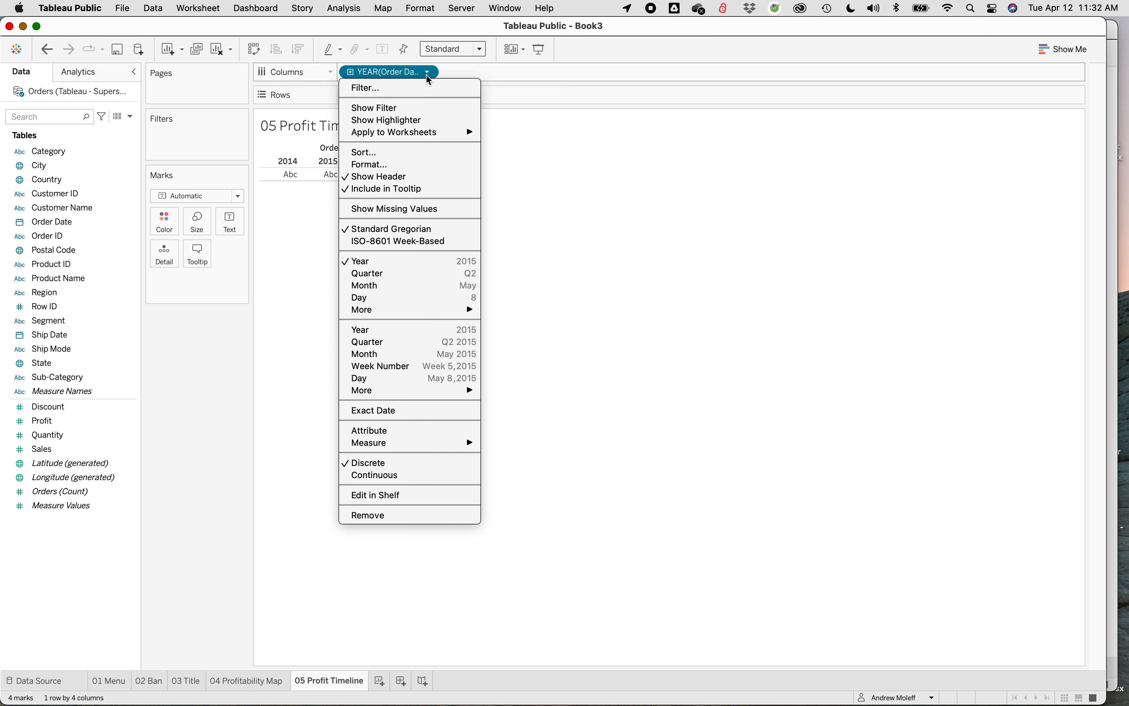
pyautogui.click(381, 474)
pyautogui.click(427, 72)
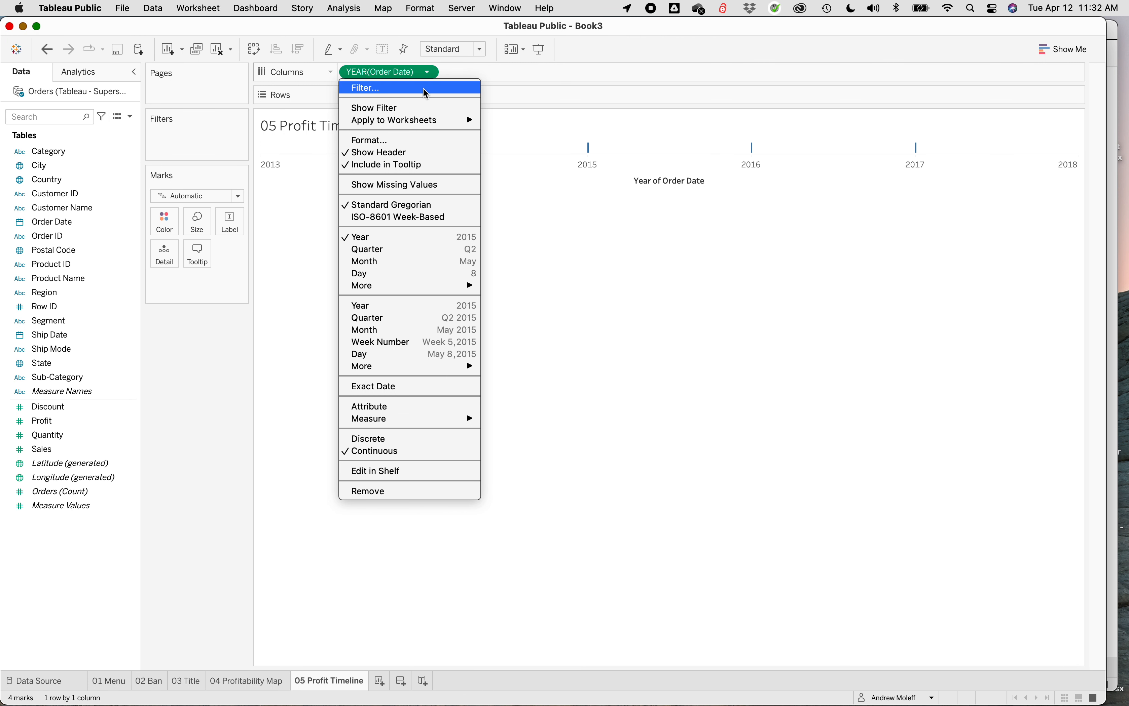
pyautogui.click(380, 343)
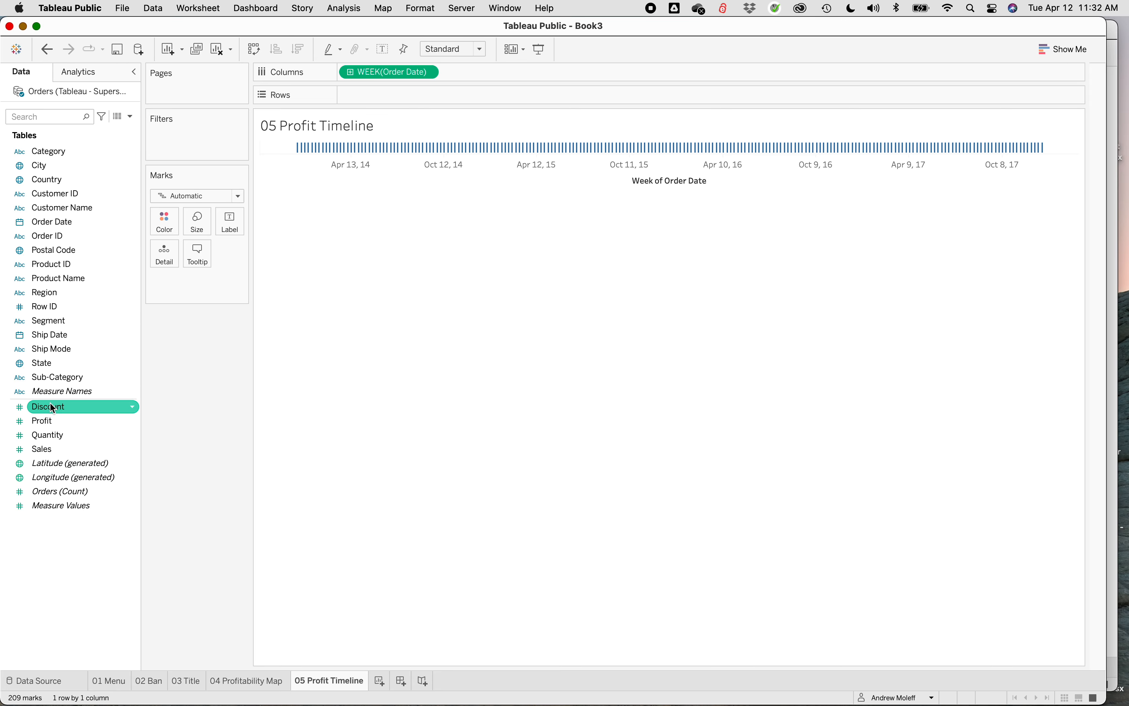
# - Add the Profit measure to Rows twice so that two profit line charts are stacked
pyautogui.click(37, 421)
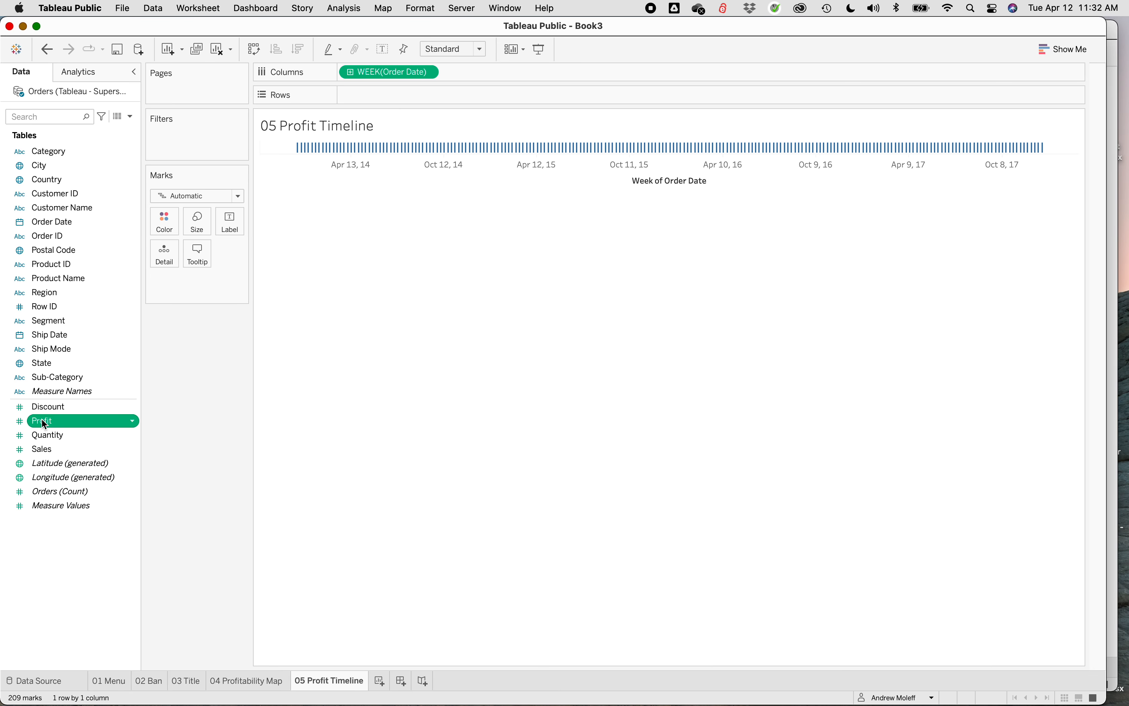
pyautogui.moveTo(42, 418); pyautogui.dragTo(363, 98)
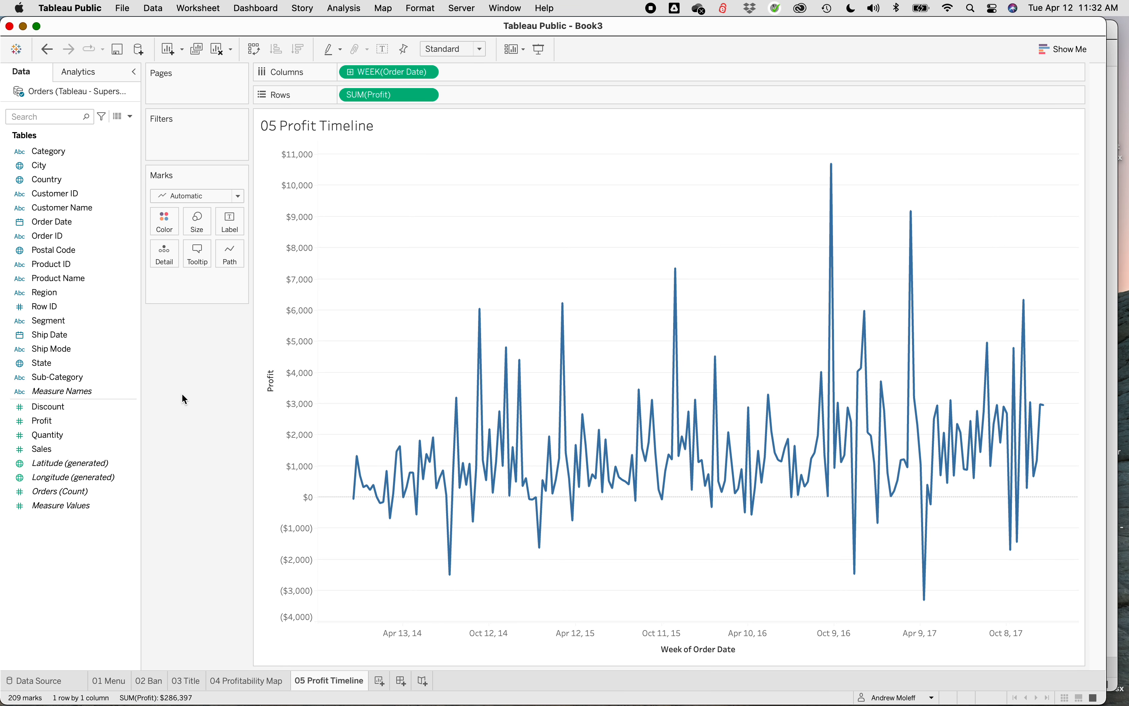
pyautogui.moveTo(48, 419); pyautogui.dragTo(477, 99)
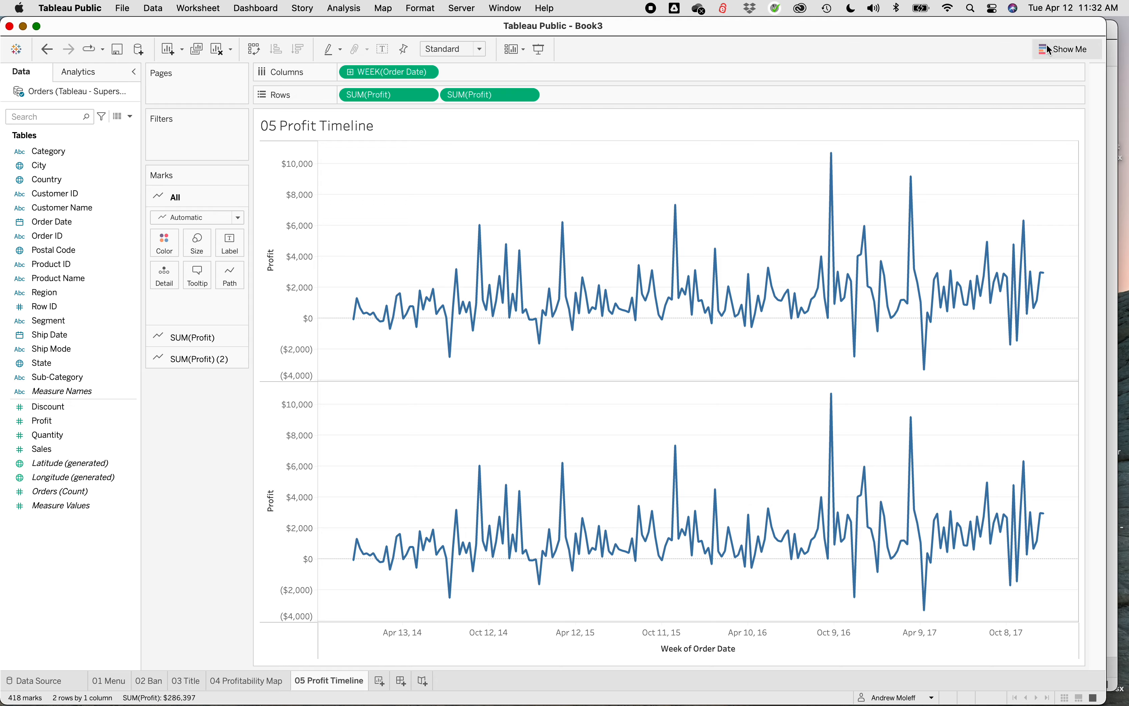
# - Check the timeline in the finished Executive Dashboard 2022 workbook and apply a Moving Average quick table calculation to the second Profit measure on Rows
pyautogui.click(1119, 62)
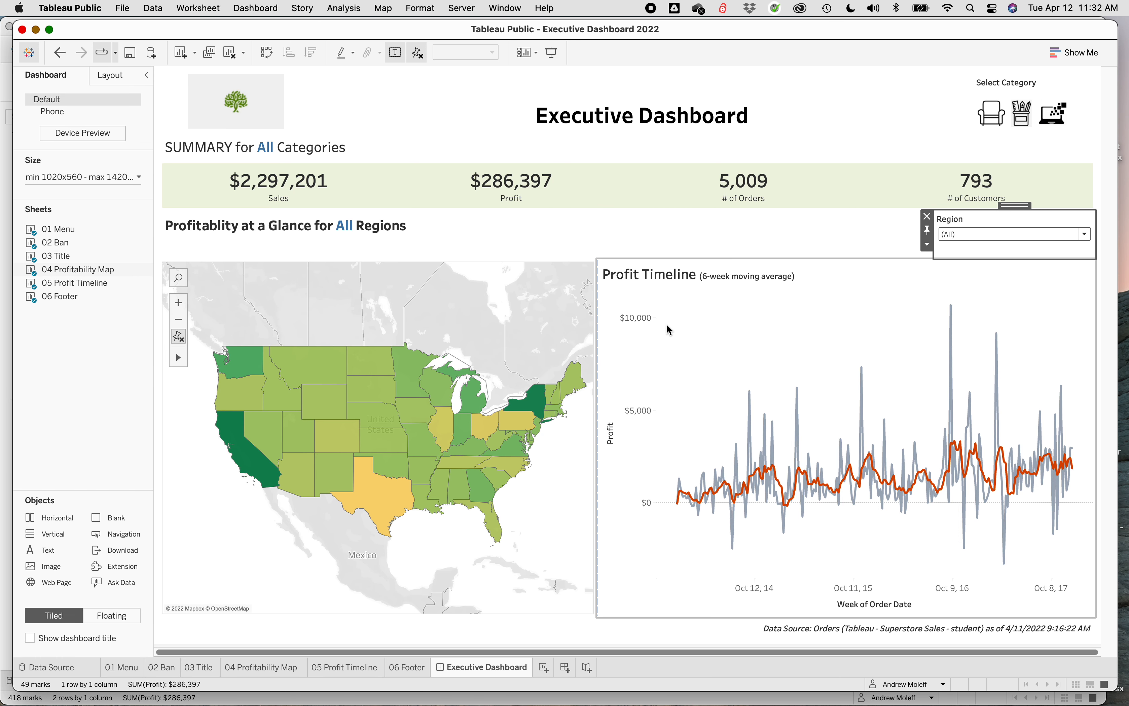
pyautogui.click(658, 700)
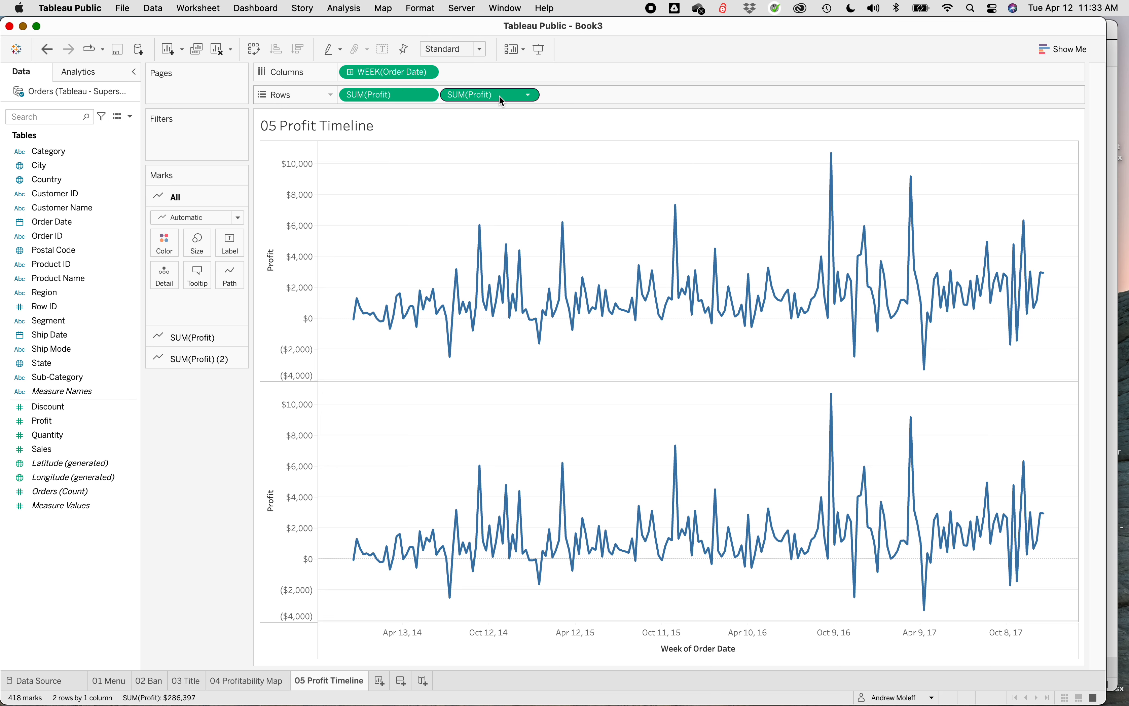
pyautogui.click(527, 96)
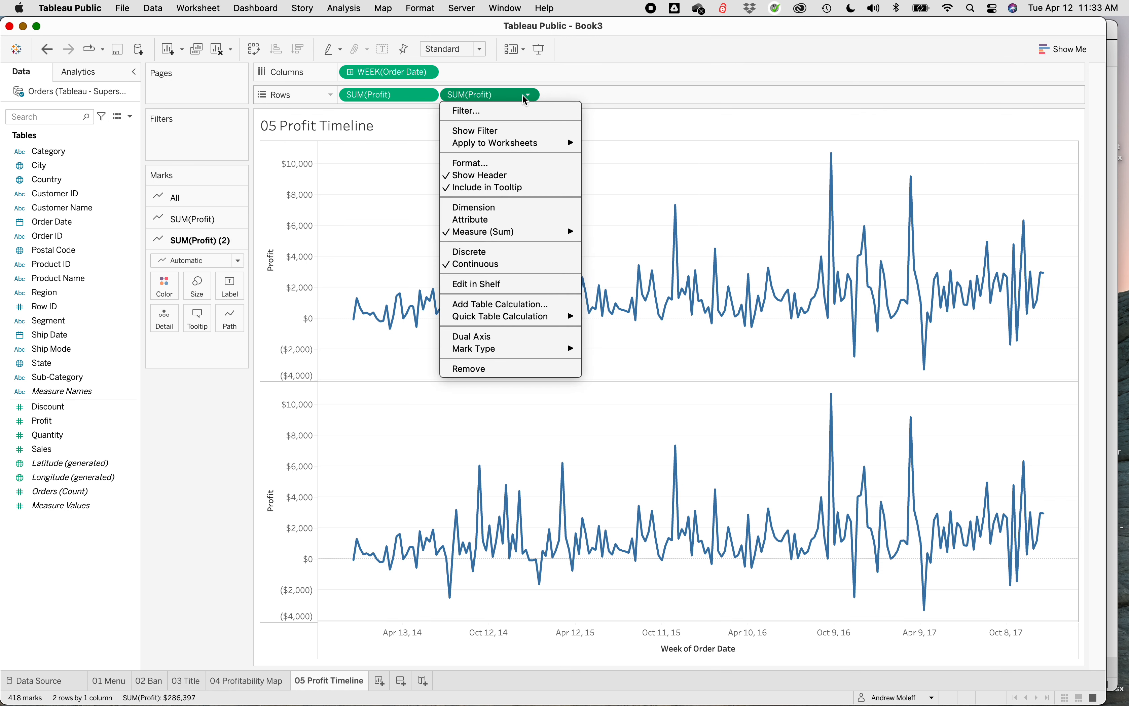
pyautogui.moveTo(466, 321)
pyautogui.moveTo(505, 317)
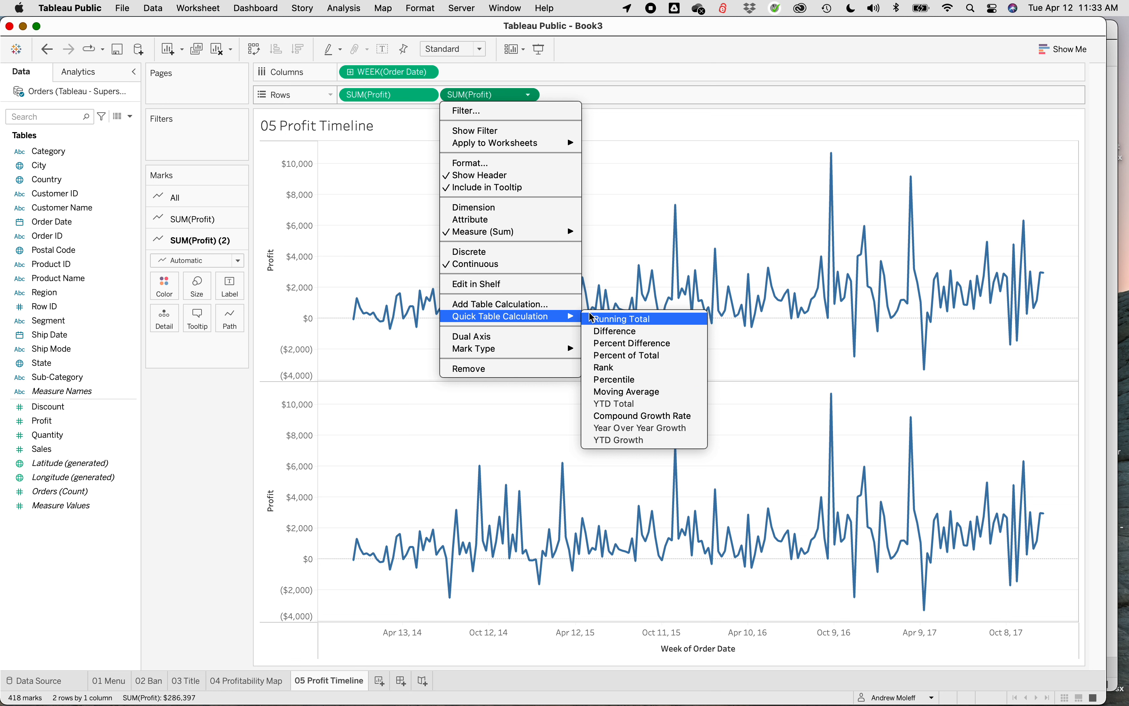
pyautogui.click(530, 97)
pyautogui.click(530, 98)
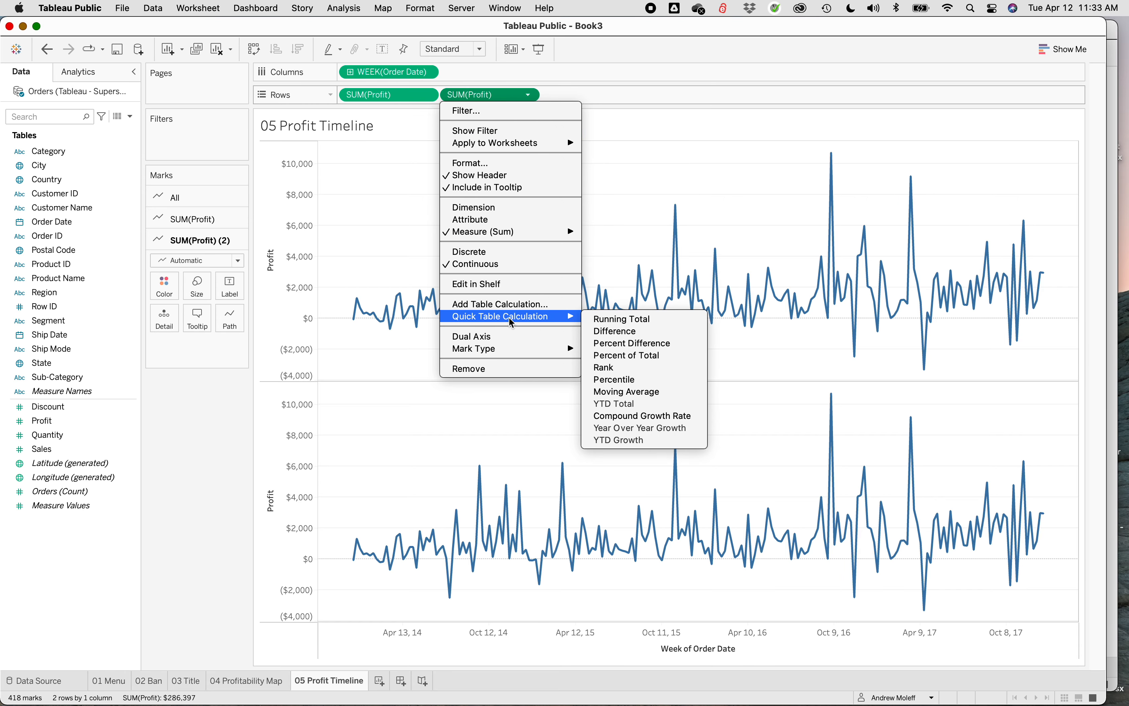
pyautogui.click(622, 397)
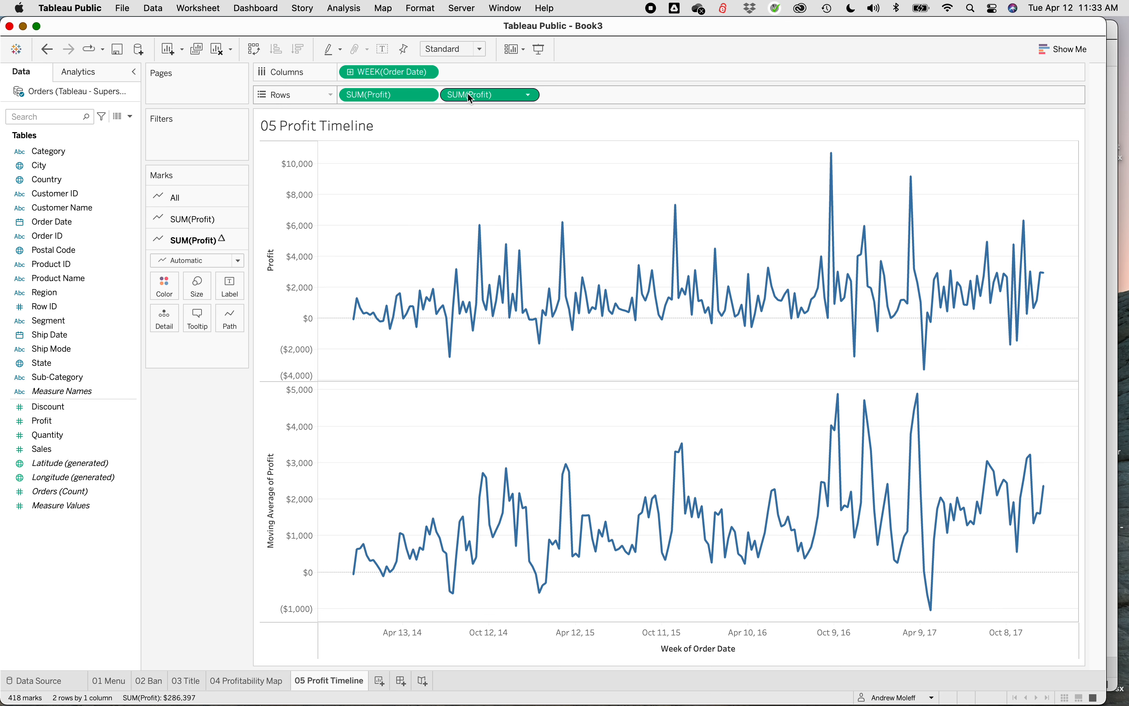
# - Edit the second Profit measure's moving average to use the previous 5 values plus the current value
pyautogui.click(529, 95)
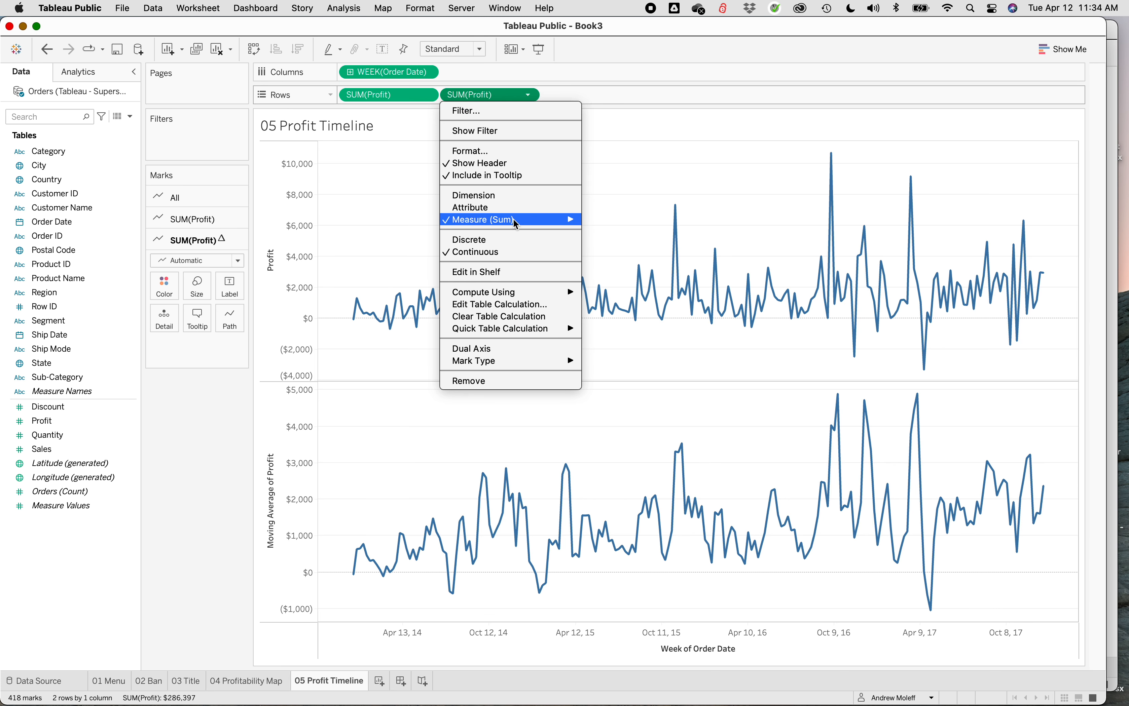
pyautogui.moveTo(509, 334)
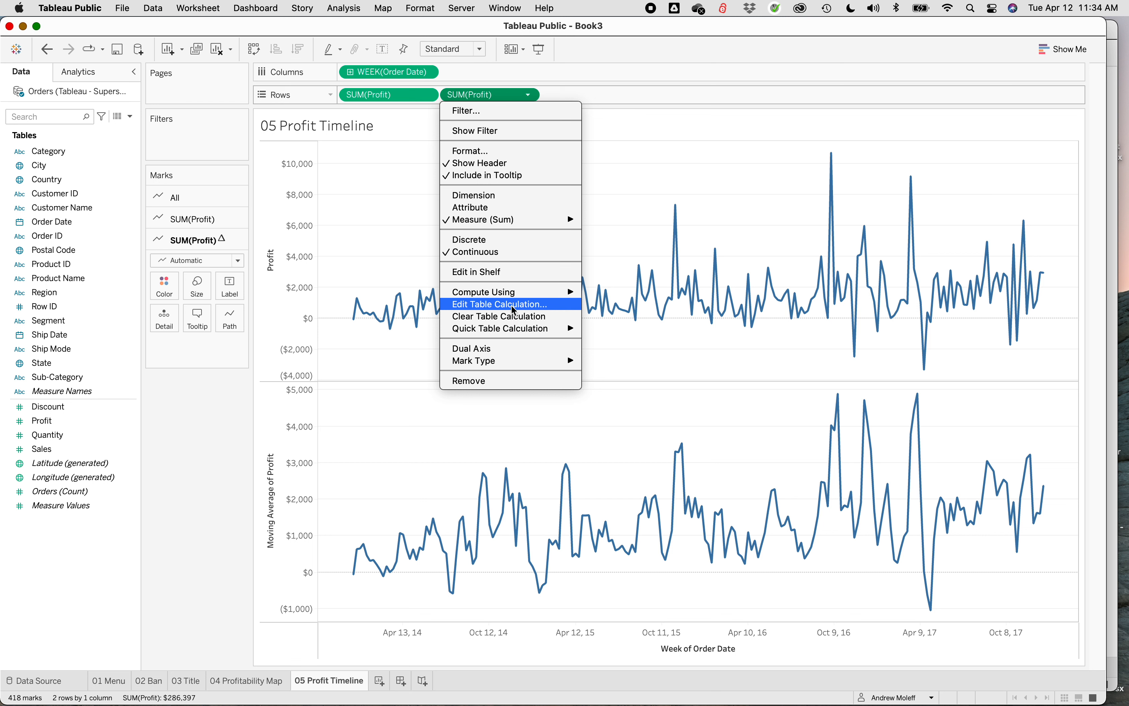
pyautogui.click(515, 305)
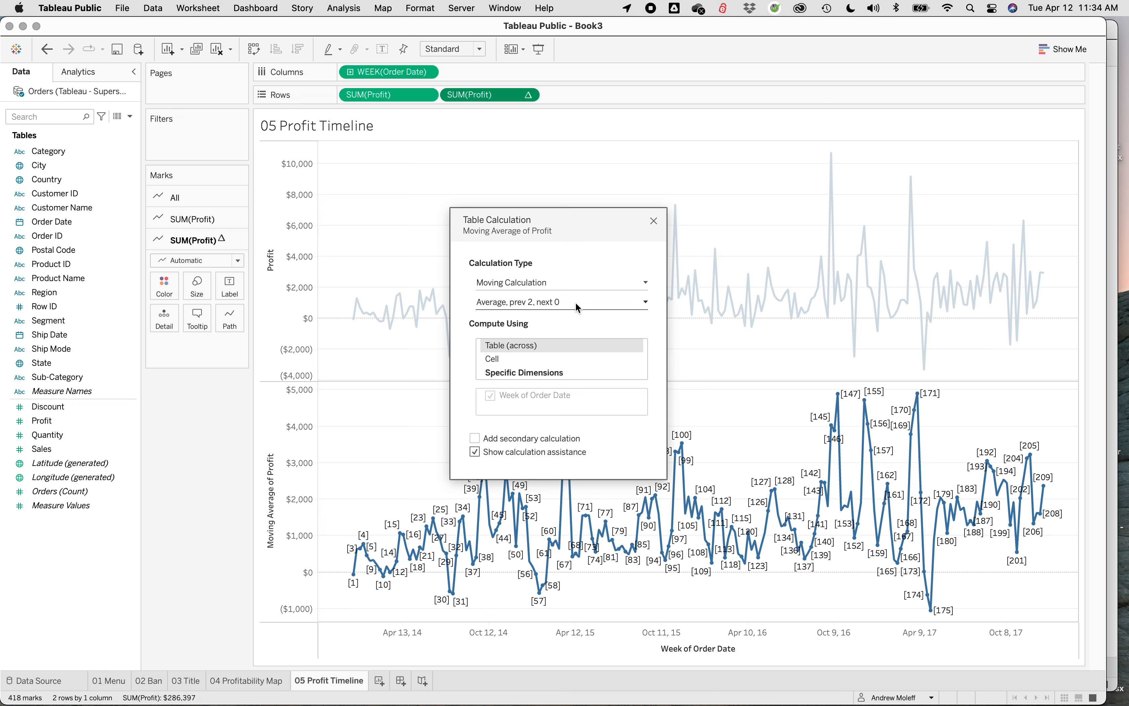
pyautogui.click(646, 304)
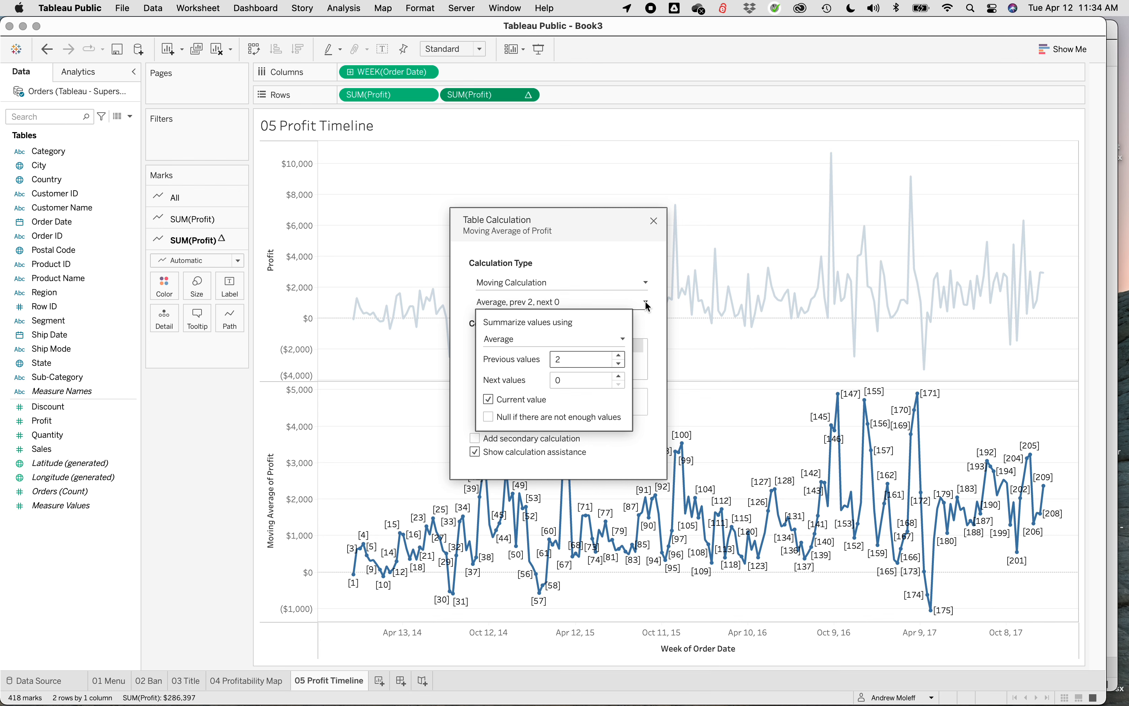
pyautogui.click(618, 356)
pyautogui.click(619, 356)
pyautogui.click(618, 356)
pyautogui.click(618, 357)
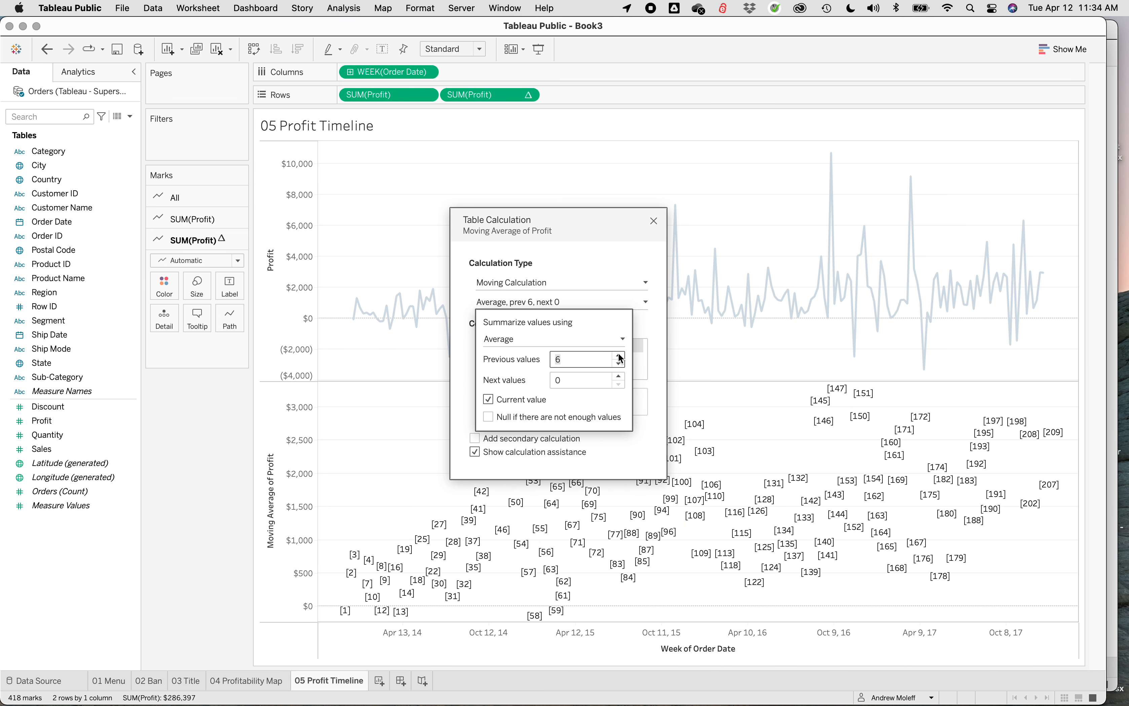
pyautogui.click(619, 366)
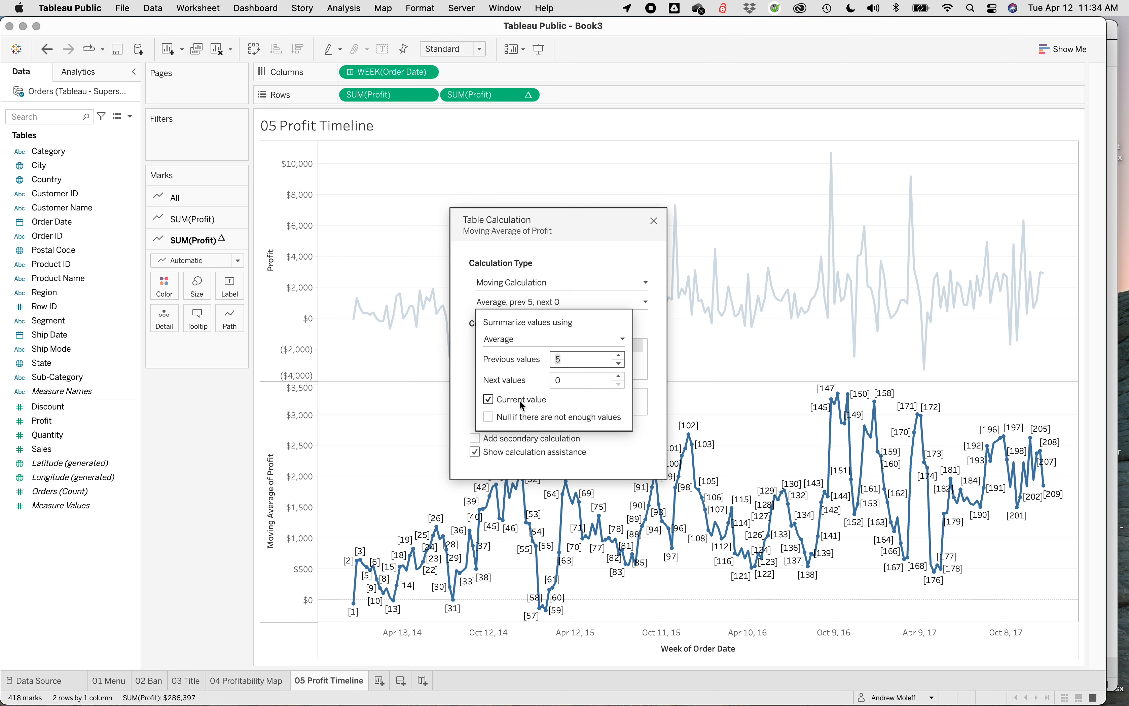
pyautogui.click(653, 222)
pyautogui.click(654, 222)
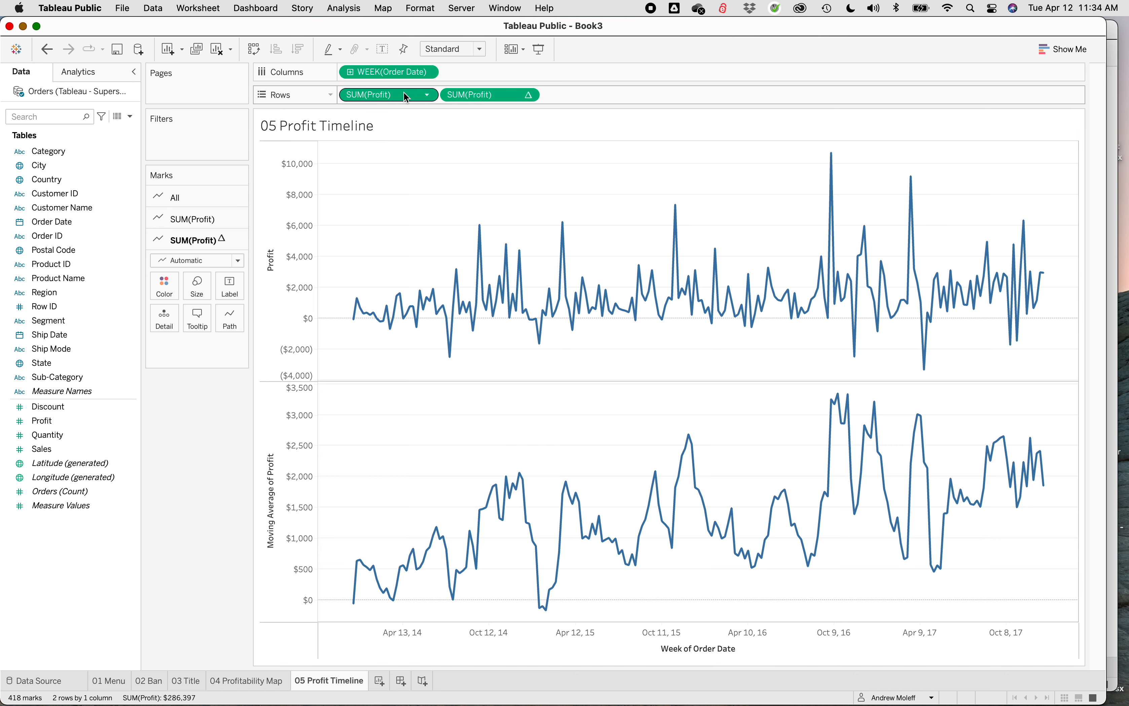
# - Combine Profit and its moving average into one dual-axis chart and synchronize the two axes
pyautogui.click(530, 96)
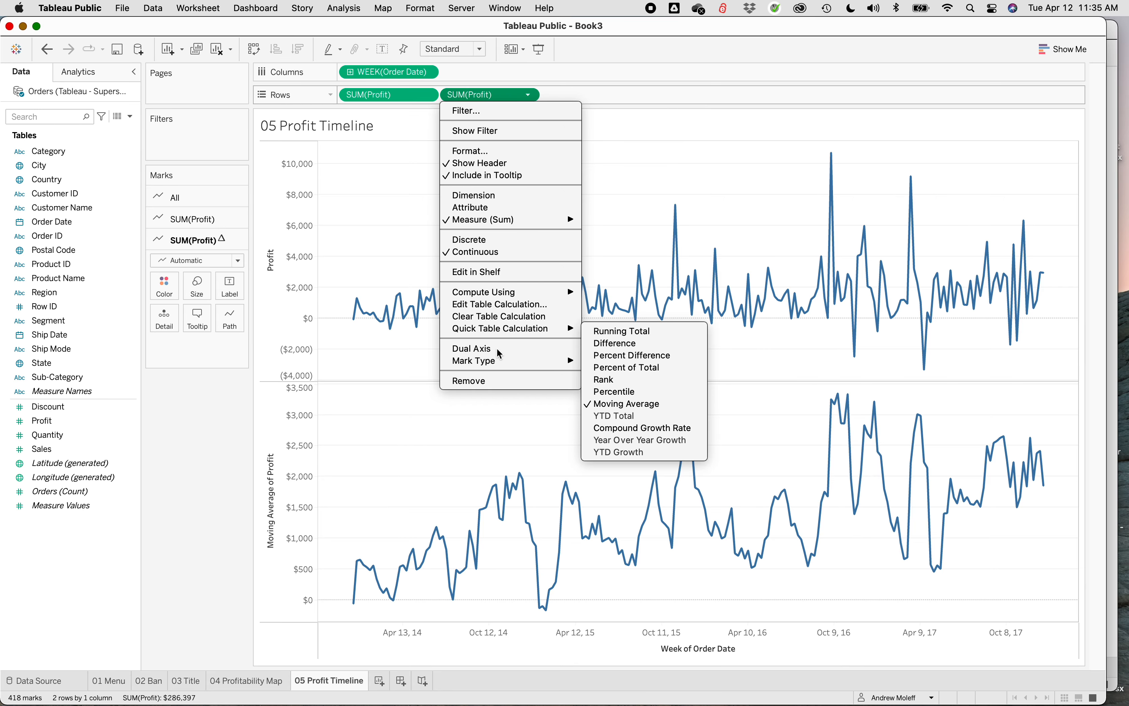
pyautogui.click(481, 354)
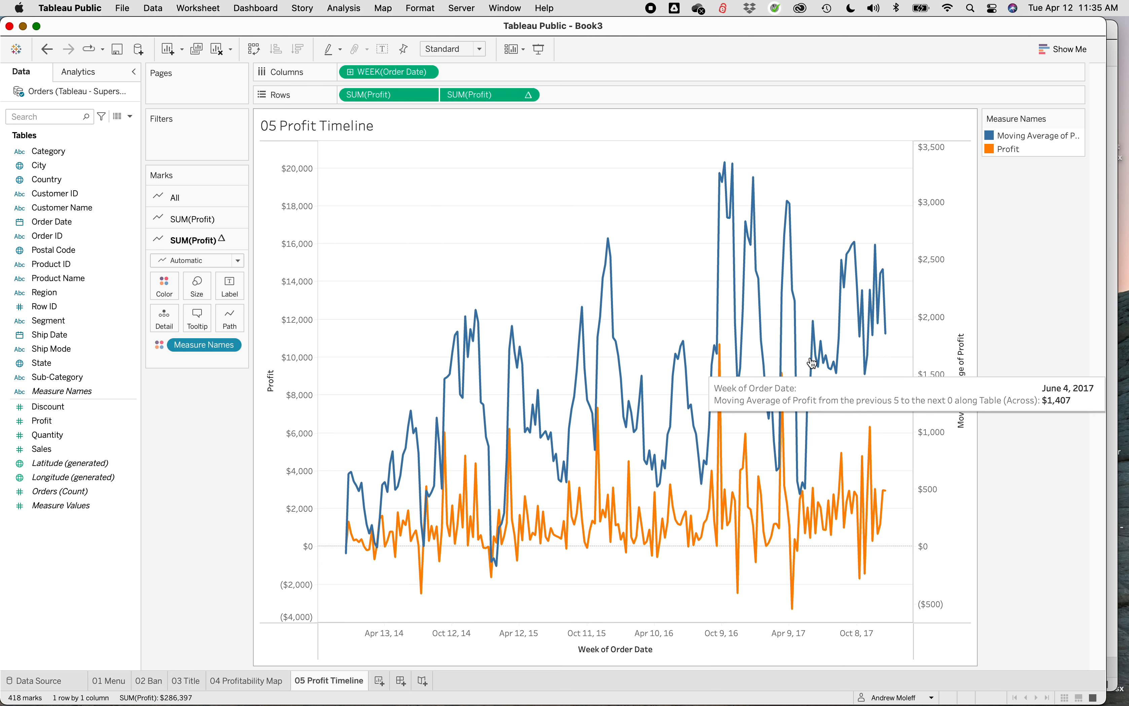
pyautogui.rightClick(939, 284)
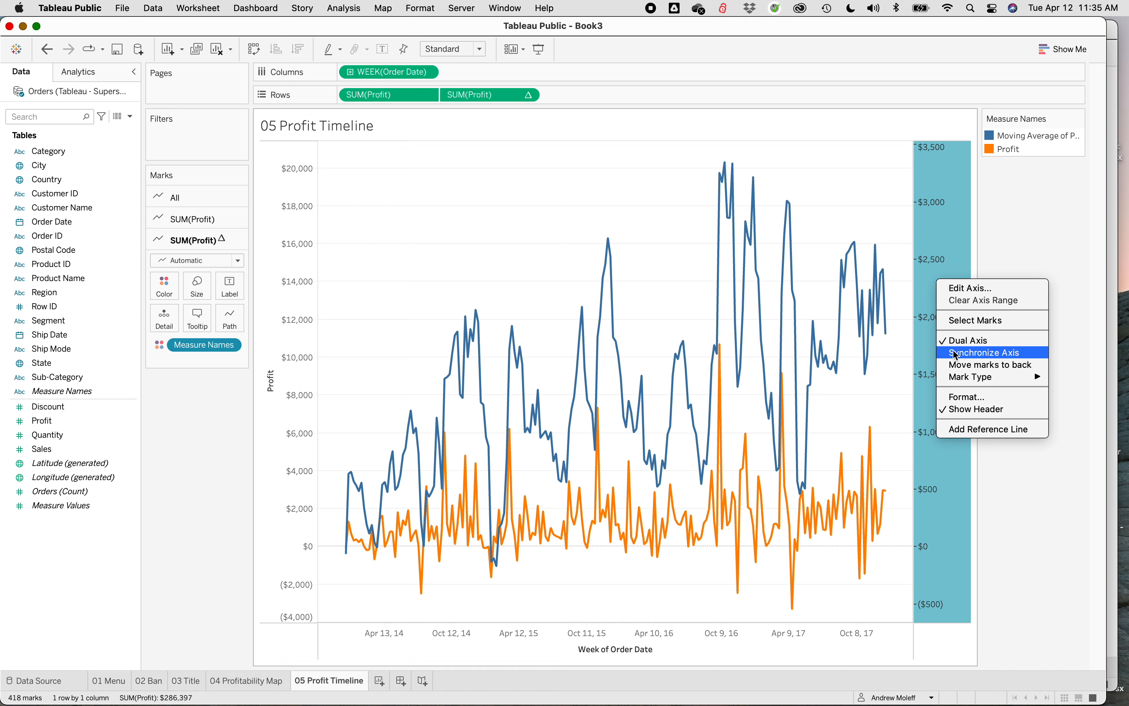
pyautogui.click(956, 354)
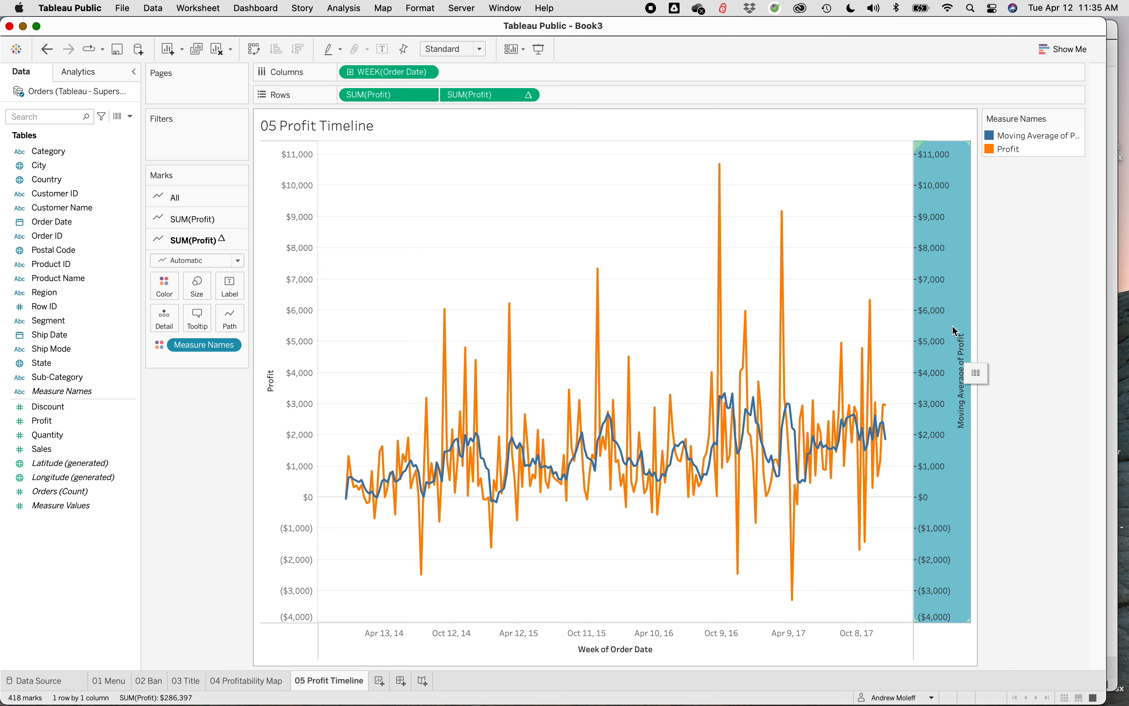
# - Hide the header of the Moving Average of Profit axis
pyautogui.rightClick(930, 276)
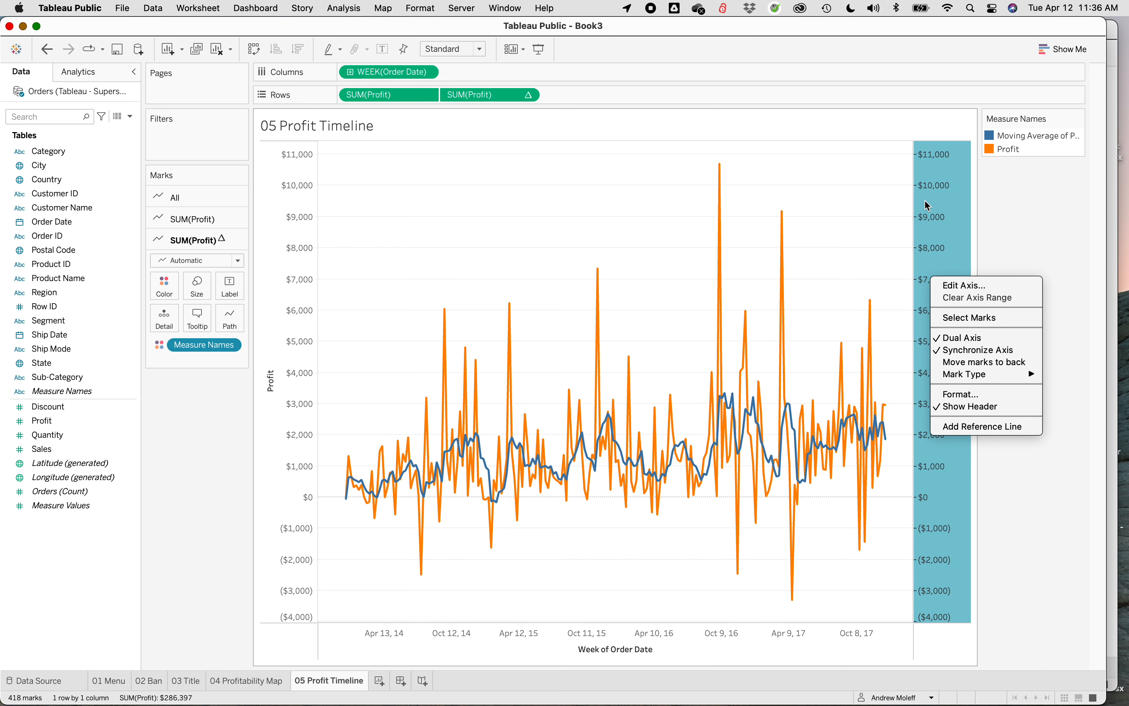
pyautogui.click(951, 407)
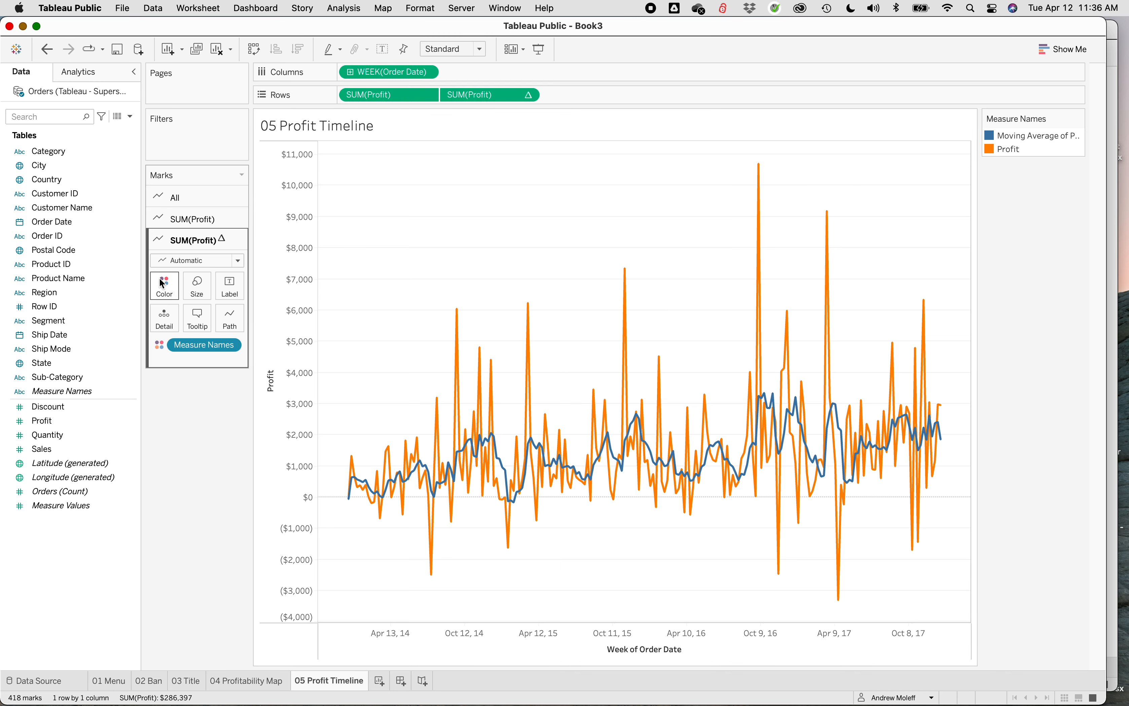
# - Using the Color Blind palette, color the Moving Average of Profit line dark red-orange and the Profit line light blue-gray
pyautogui.click(165, 290)
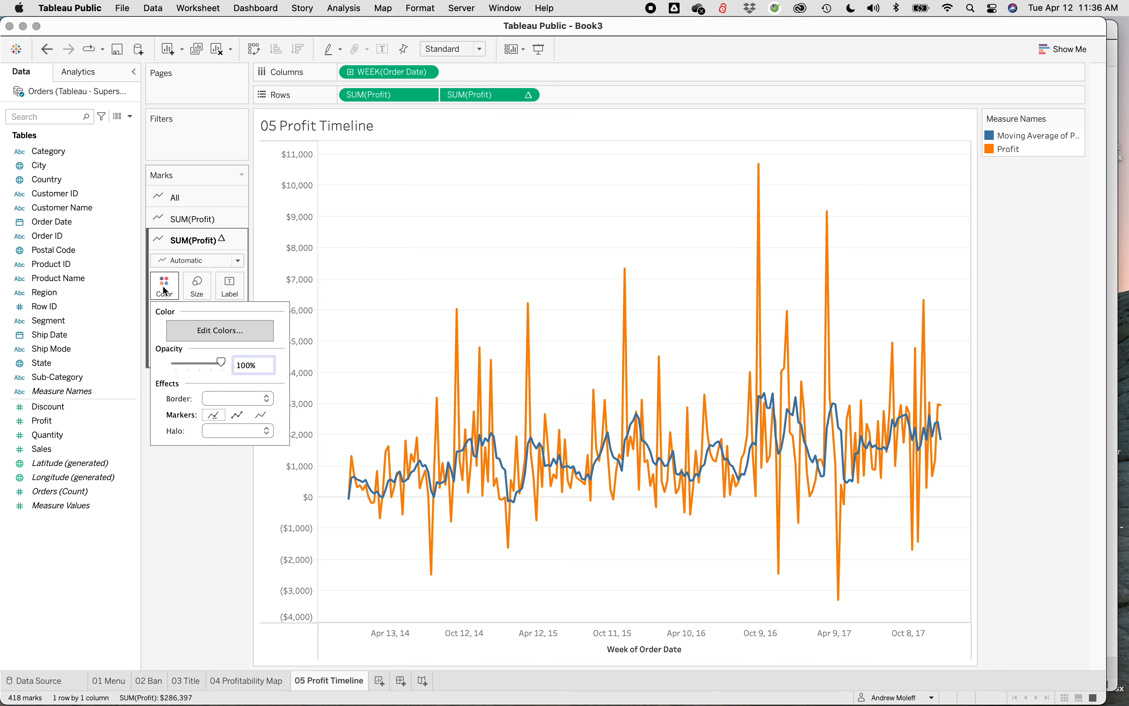
pyautogui.click(201, 341)
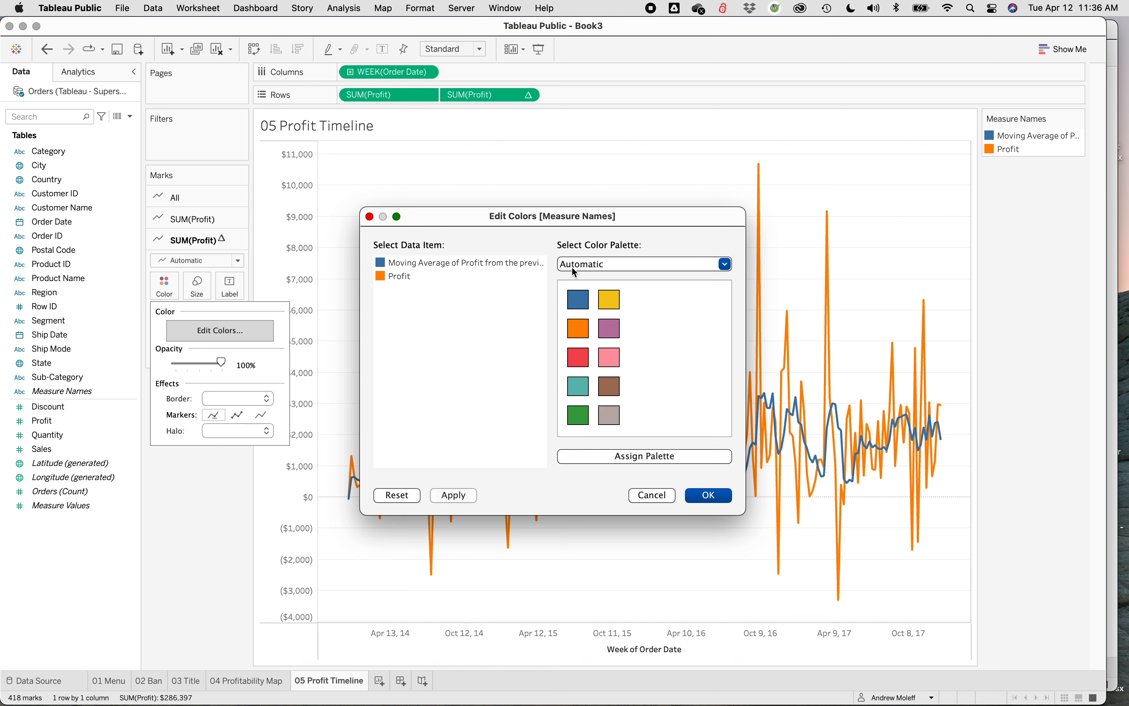
pyautogui.click(722, 265)
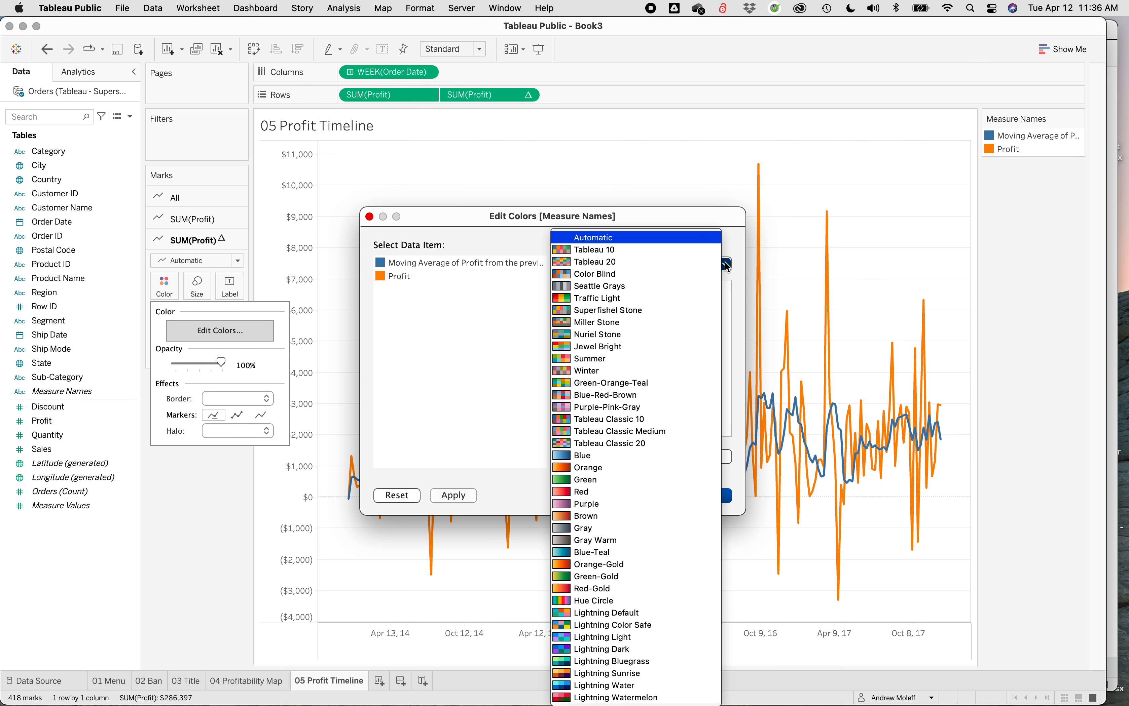
pyautogui.click(604, 276)
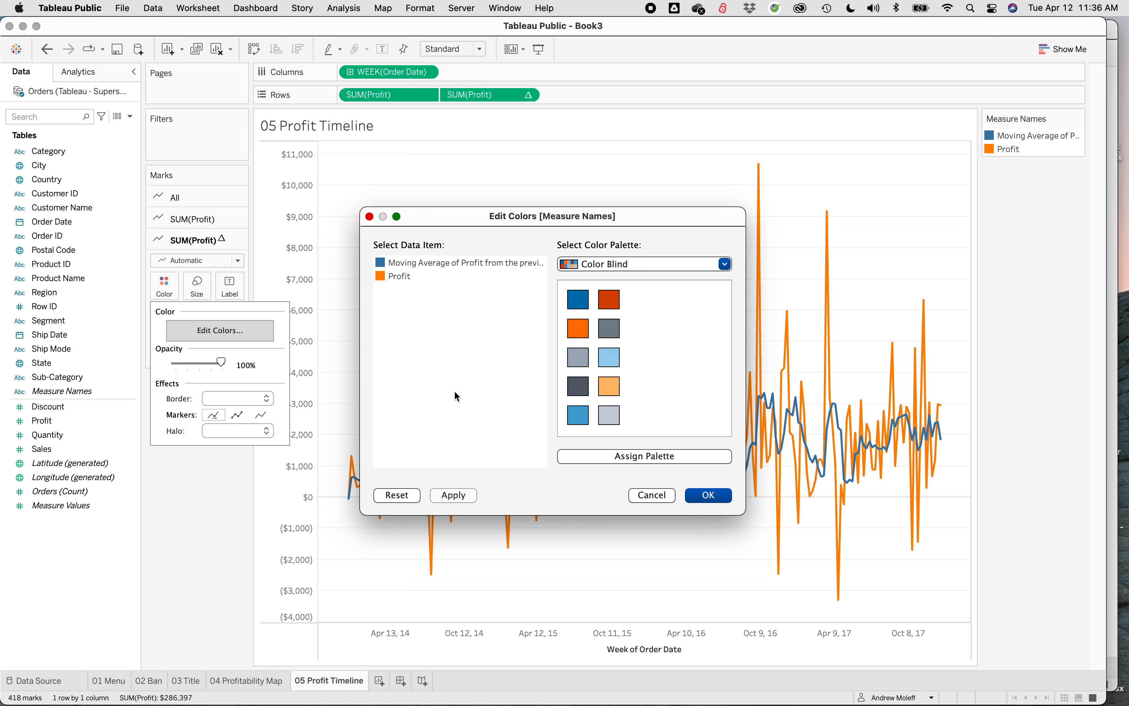
pyautogui.click(423, 264)
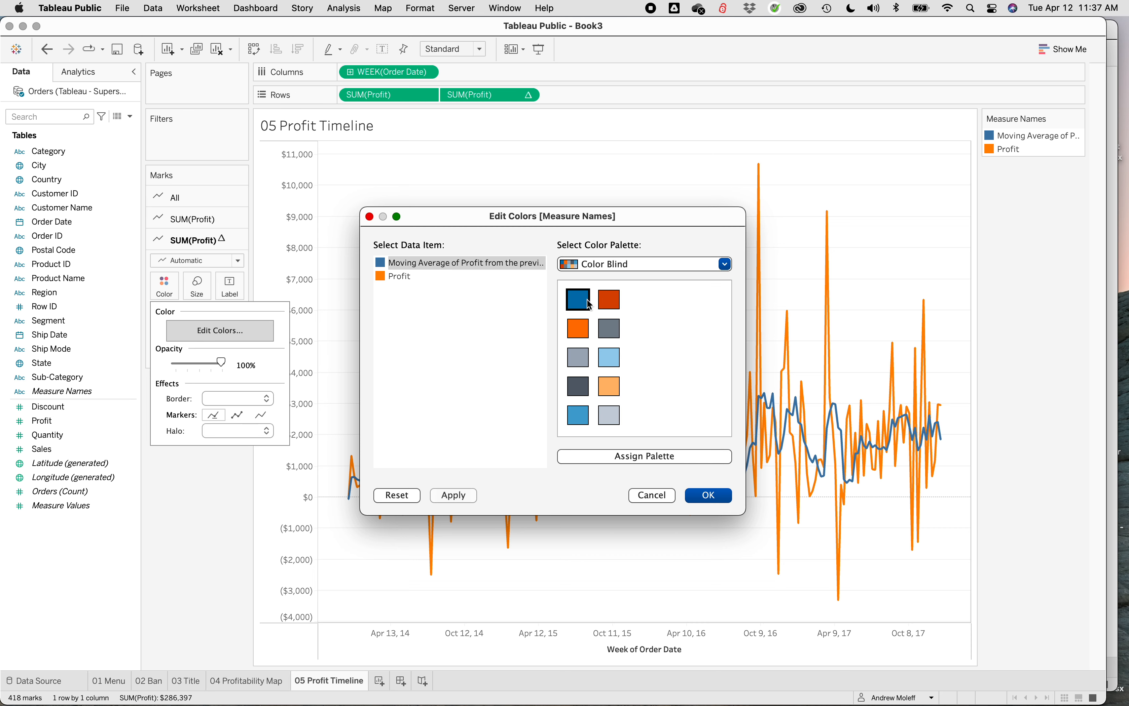
pyautogui.click(610, 300)
pyautogui.click(395, 277)
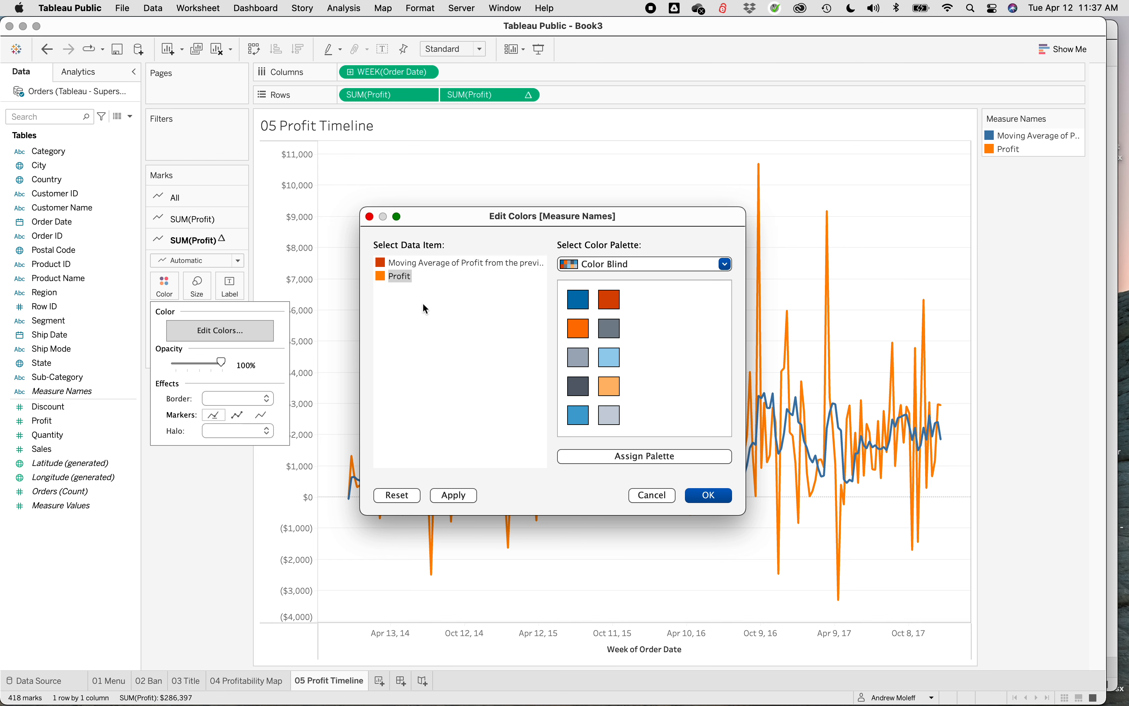
pyautogui.click(577, 360)
pyautogui.click(453, 495)
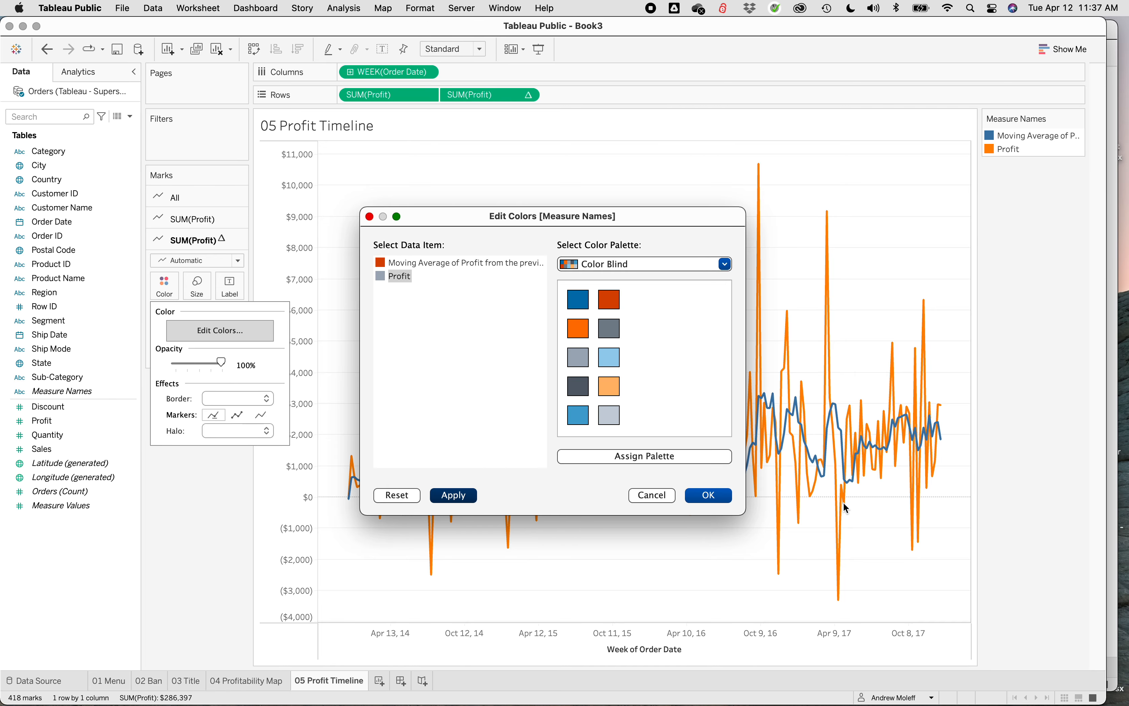
pyautogui.click(709, 495)
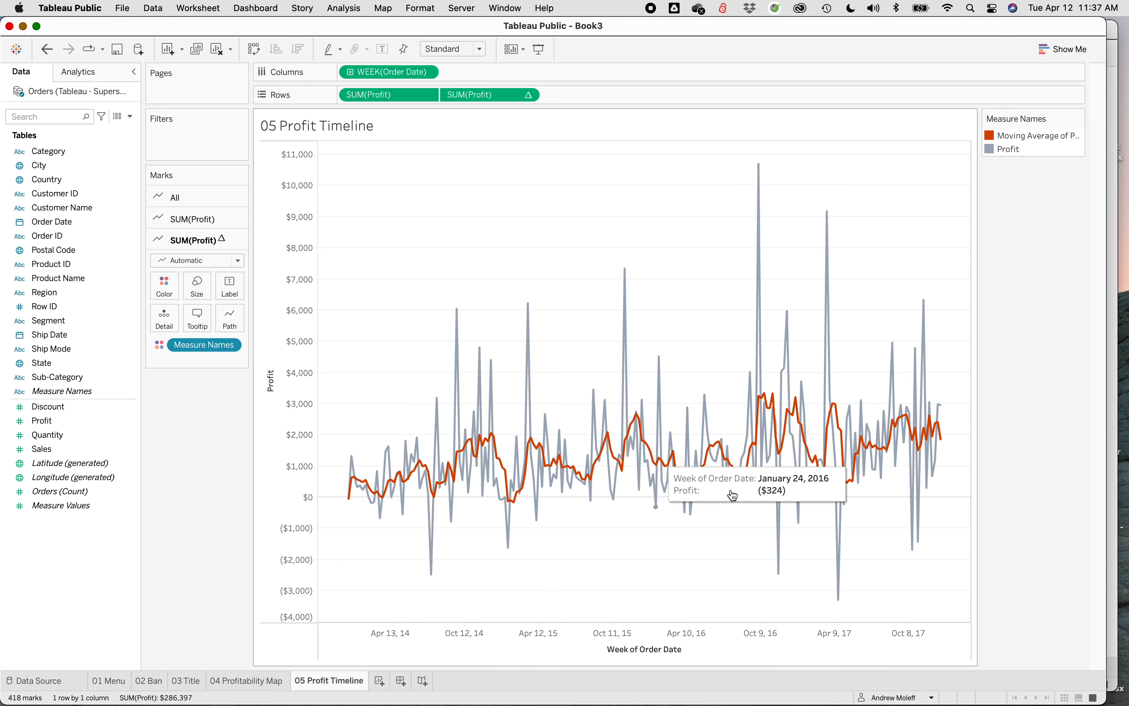
# - Check the timeline in the finished Executive Dashboard 2022 workbook and replace the sheet-name title of 05 Profit Timeline with "Profit Timeline"
pyautogui.click(1109, 314)
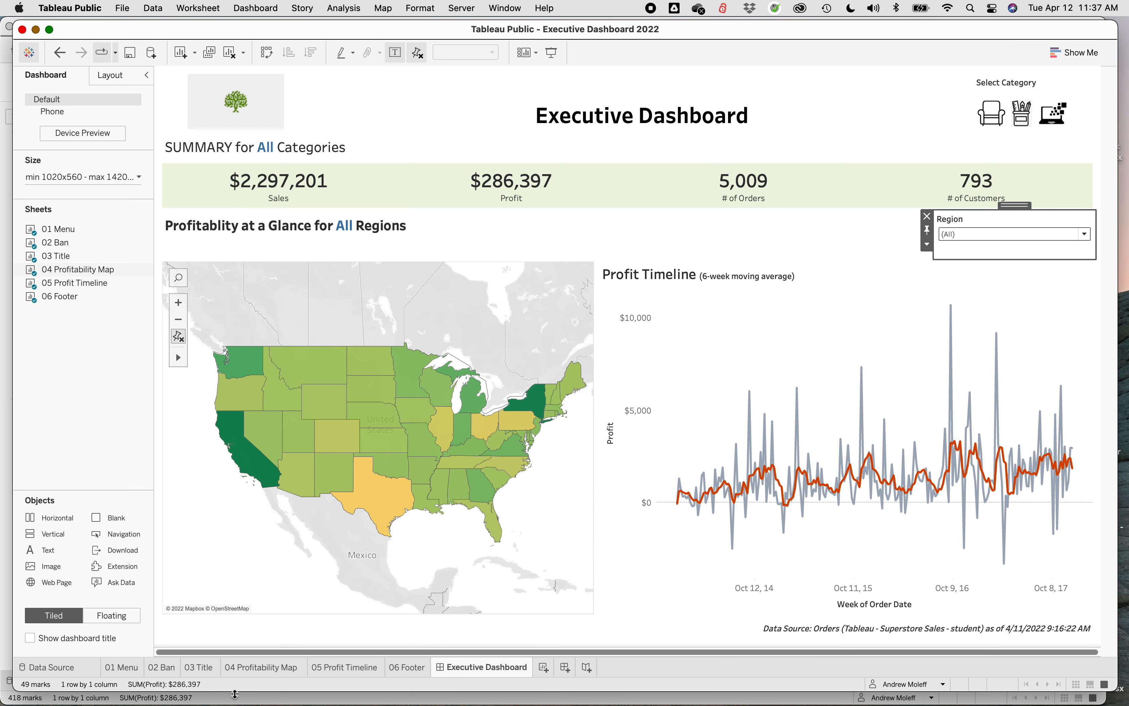
pyautogui.click(234, 698)
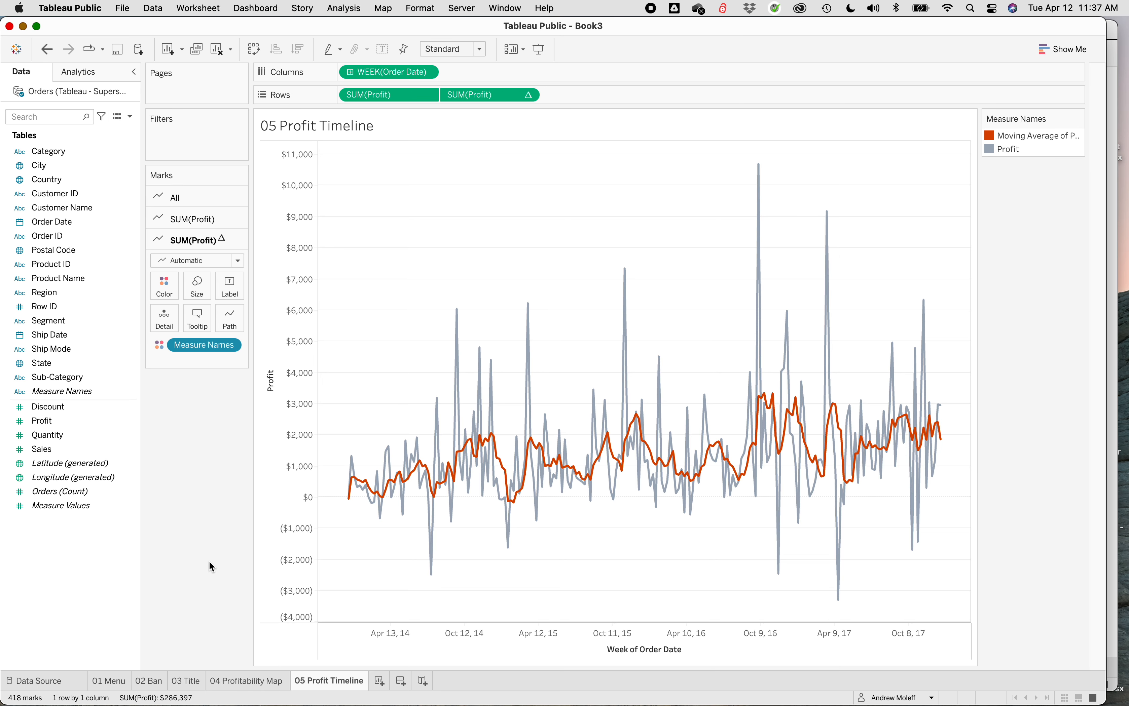
pyautogui.rightClick(319, 128)
pyautogui.click(335, 134)
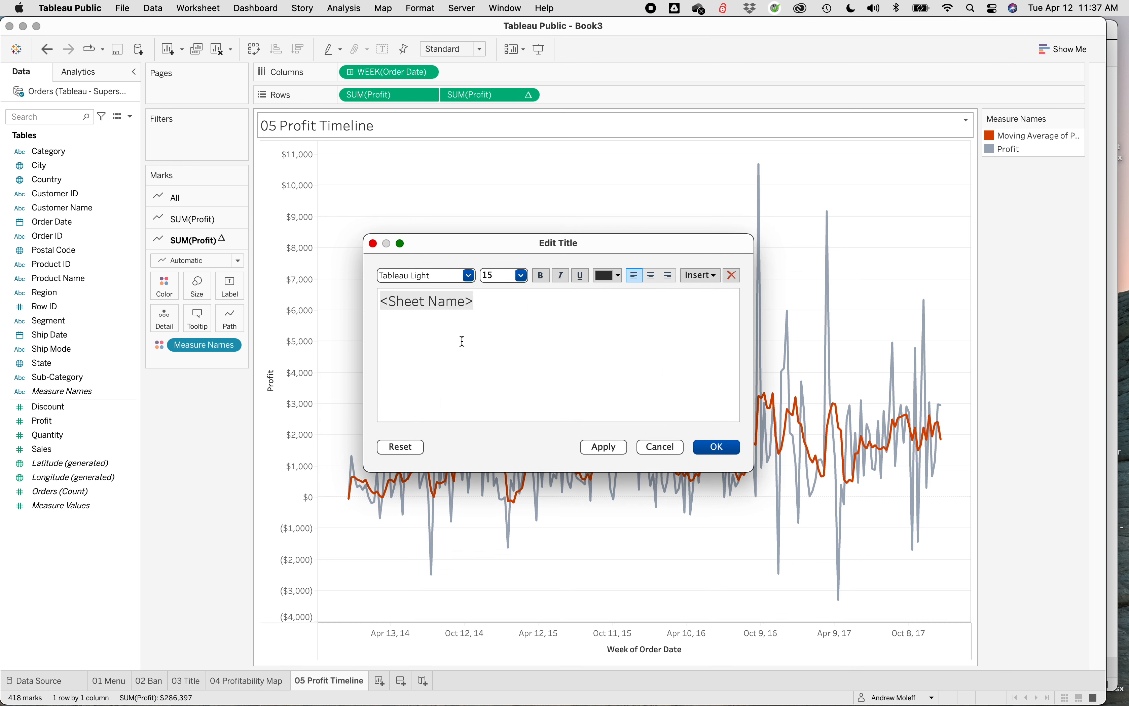
pyautogui.moveTo(492, 300); pyautogui.dragTo(377, 301)
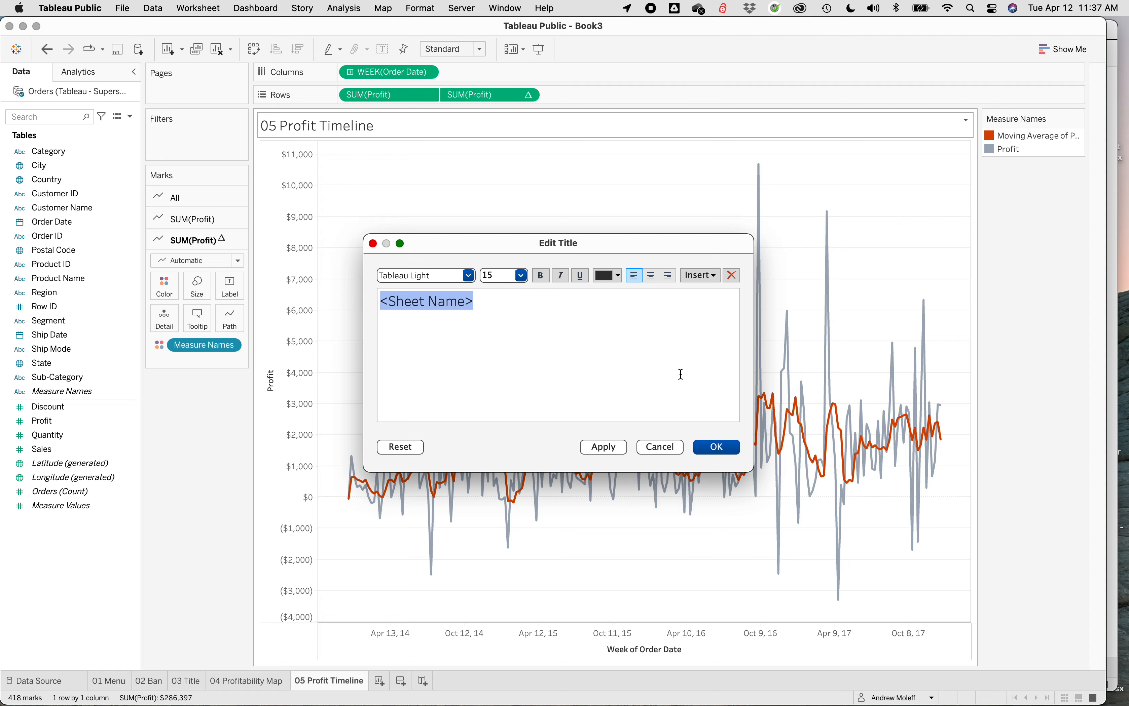
pyautogui.write('Ptof')
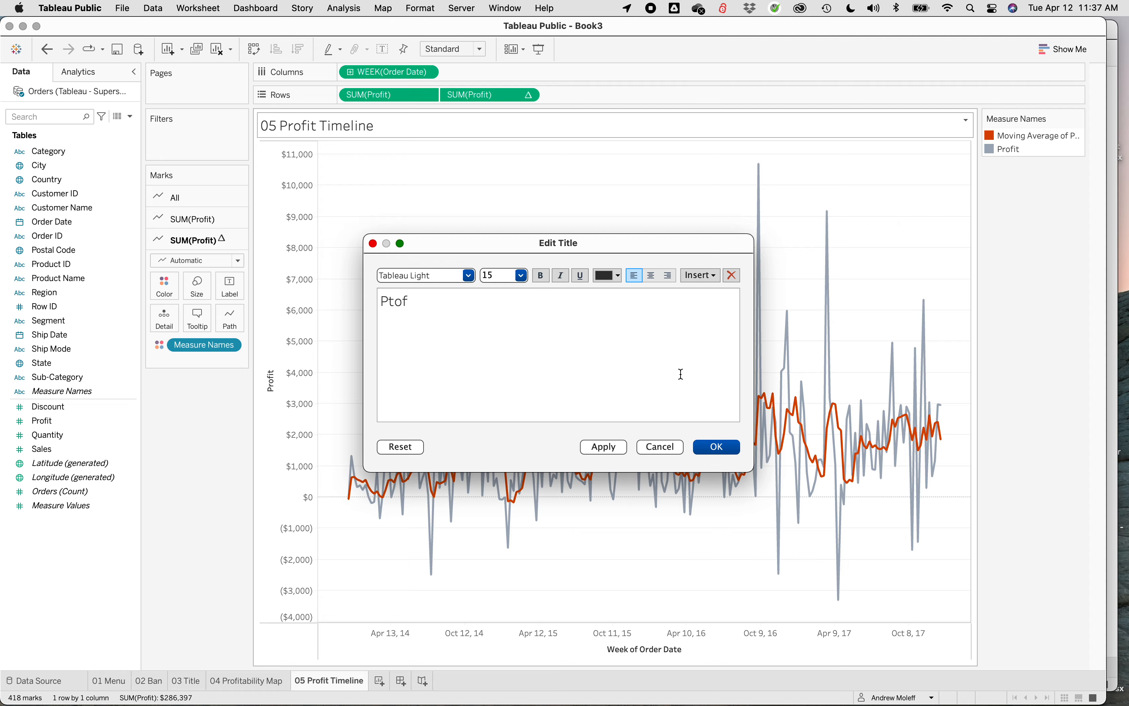
pyautogui.write('it TImeline')
pyautogui.press('BackSpace')
pyautogui.press('BackSpace')
pyautogui.press('BackSpace')
pyautogui.press('BackSpace')
pyautogui.press('BackSpace')
pyautogui.press('BackSpace')
pyautogui.press('BackSpace')
pyautogui.press('BackSpace')
pyautogui.press('BackSpace')
pyautogui.press('BackSpace')
pyautogui.press('BackSpace')
pyautogui.press('BackSpace')
pyautogui.press('BackSpace')
pyautogui.press('BackSpace')
pyautogui.write('rofit Timeline')
# - Append "(6-week rolling average)" to the Profit Timeline title text, dismissing the PowerPoint window that interrupts
pyautogui.write('(6-')
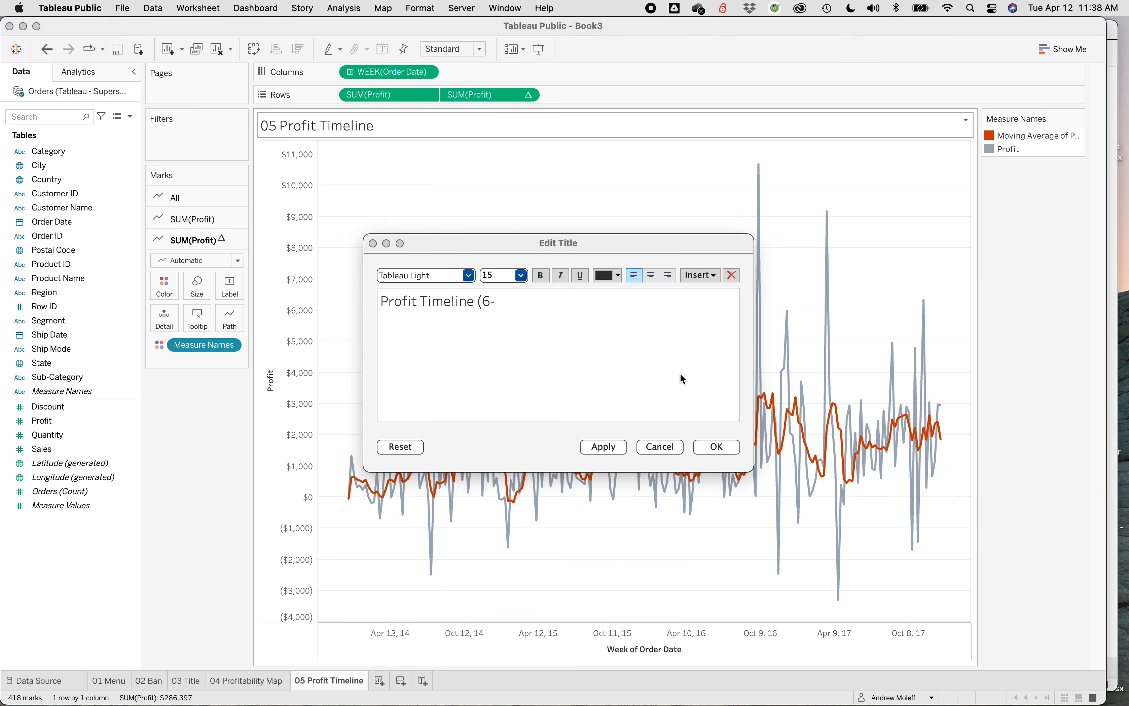
pyautogui.write('week')
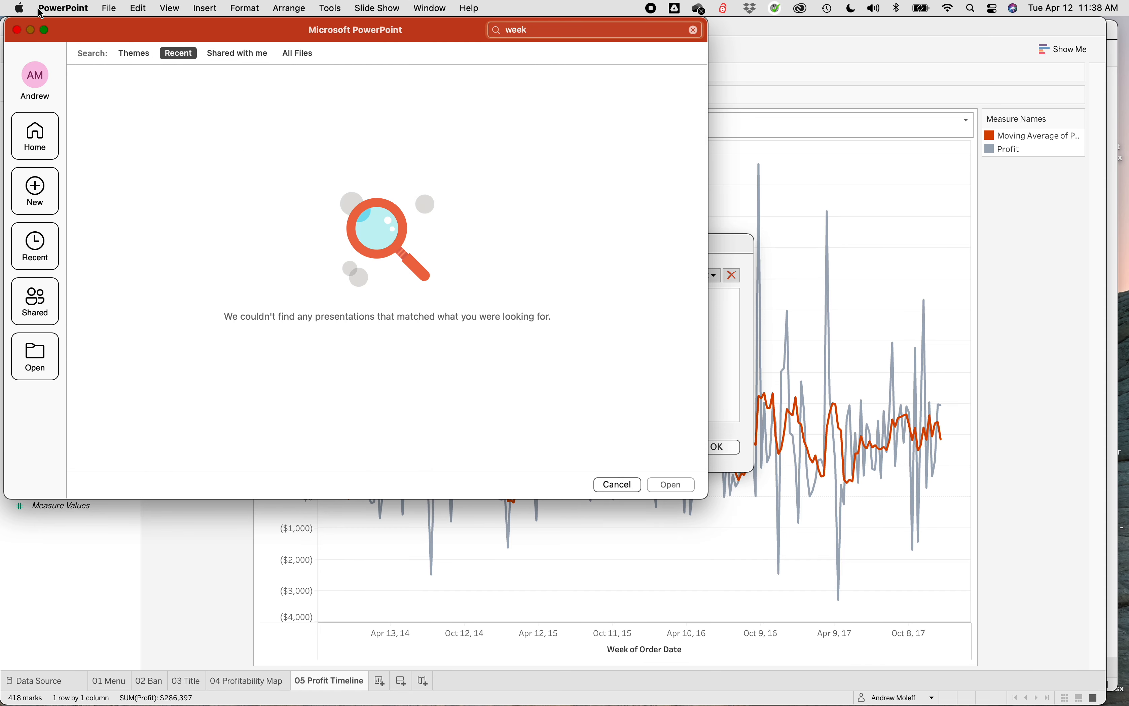
pyautogui.click(31, 30)
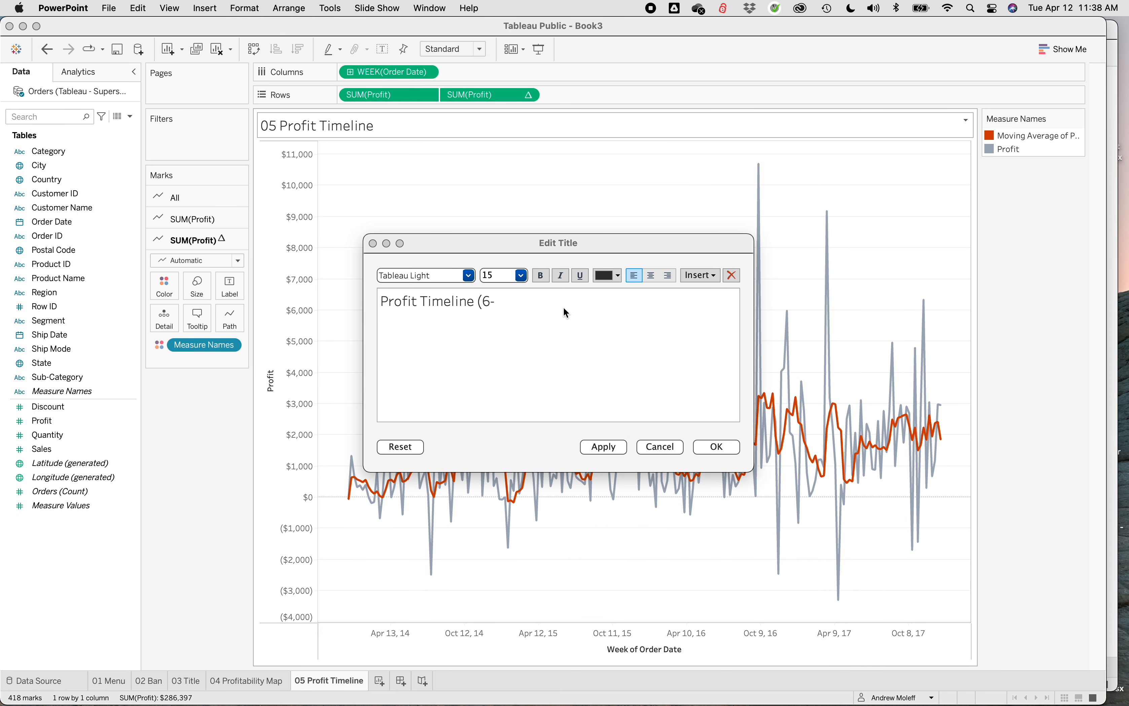
pyautogui.click(513, 306)
pyautogui.write('wee')
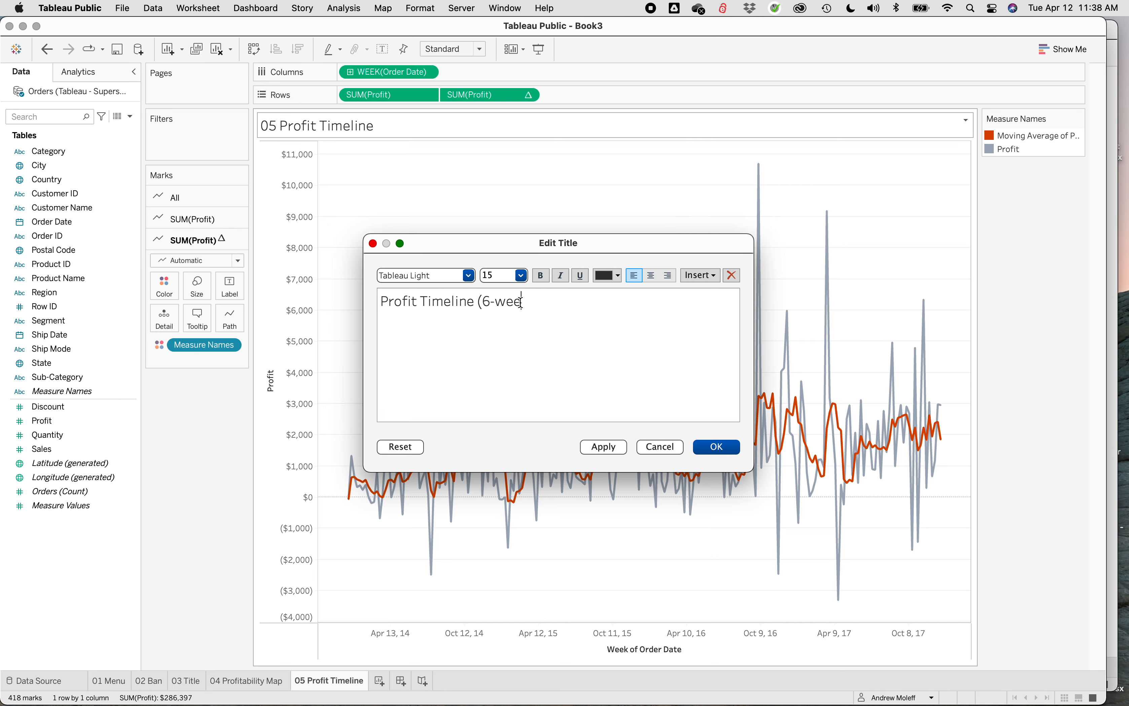
pyautogui.write('k rolling avergage')
pyautogui.press('BackSpace')
pyautogui.press('BackSpace')
pyautogui.press('BackSpace')
pyautogui.press('BackSpace')
pyautogui.write('ge')
pyautogui.press('BackSpace')
pyautogui.press('BackSpace')
pyautogui.write('ge)')
pyautogui.click(605, 302)
pyautogui.write('a')
pyautogui.click(662, 299)
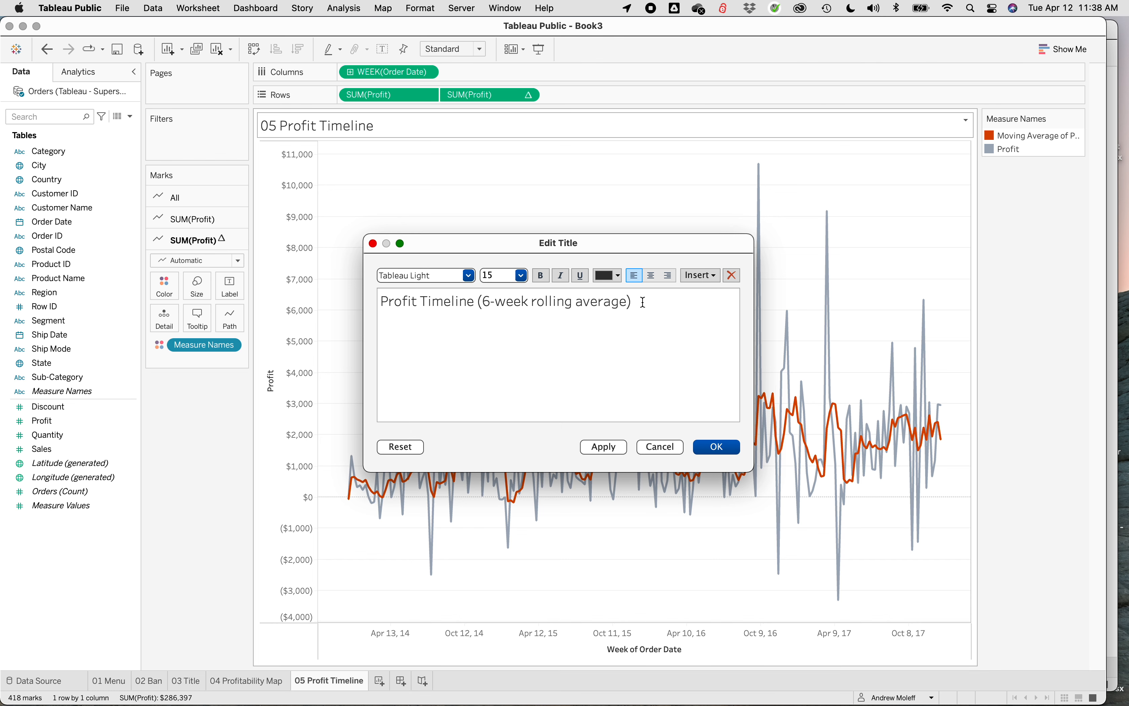
# - Set the font of the whole timeline title to Tableau Medium
pyautogui.moveTo(643, 303); pyautogui.dragTo(339, 306)
pyautogui.click(469, 276)
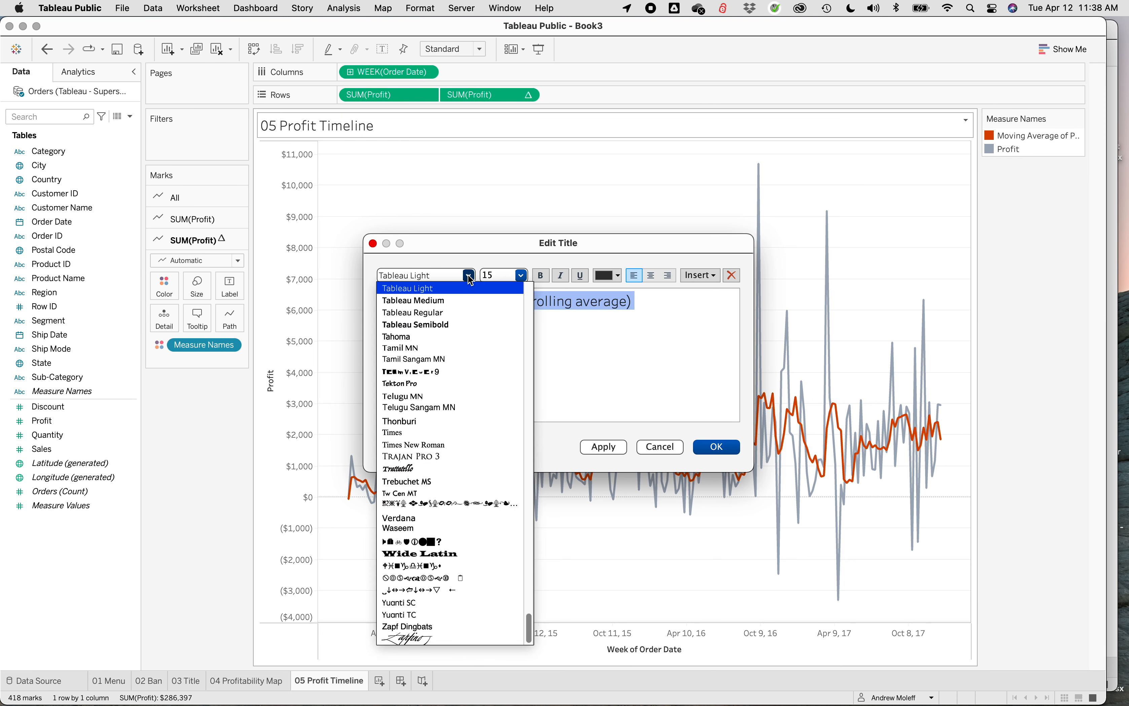
pyautogui.click(444, 300)
pyautogui.click(511, 359)
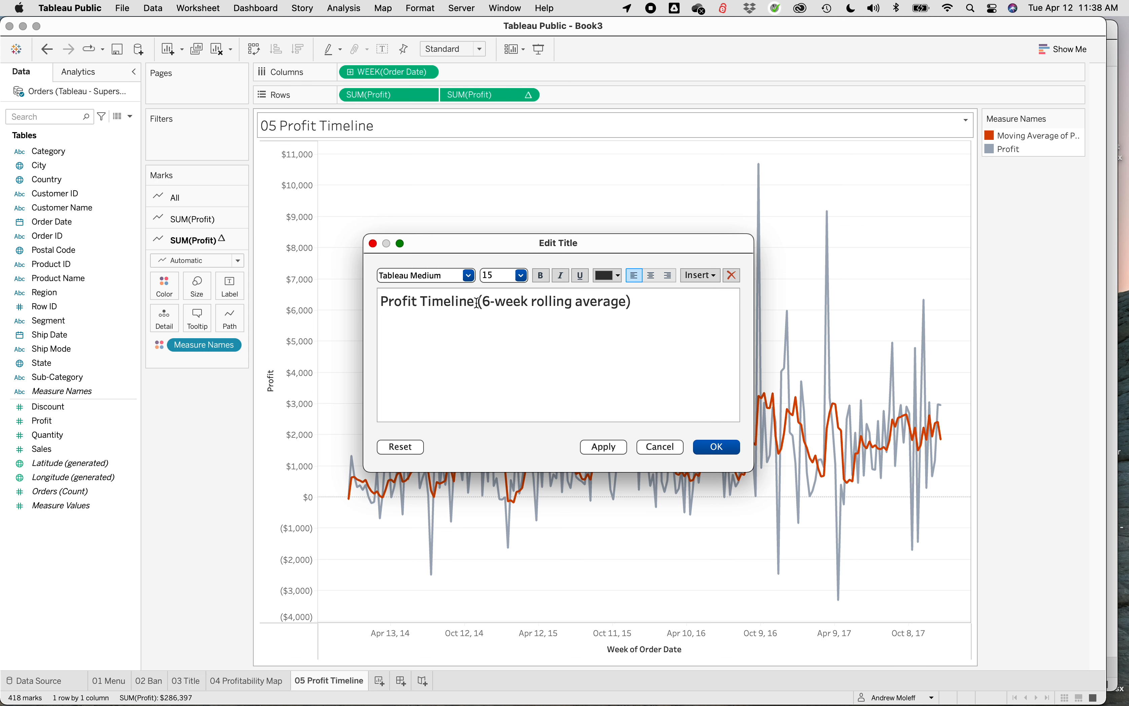
# - Reduce "(6-week rolling average)" in the title to font size 9 and apply the title changes
pyautogui.moveTo(477, 303); pyautogui.dragTo(634, 302)
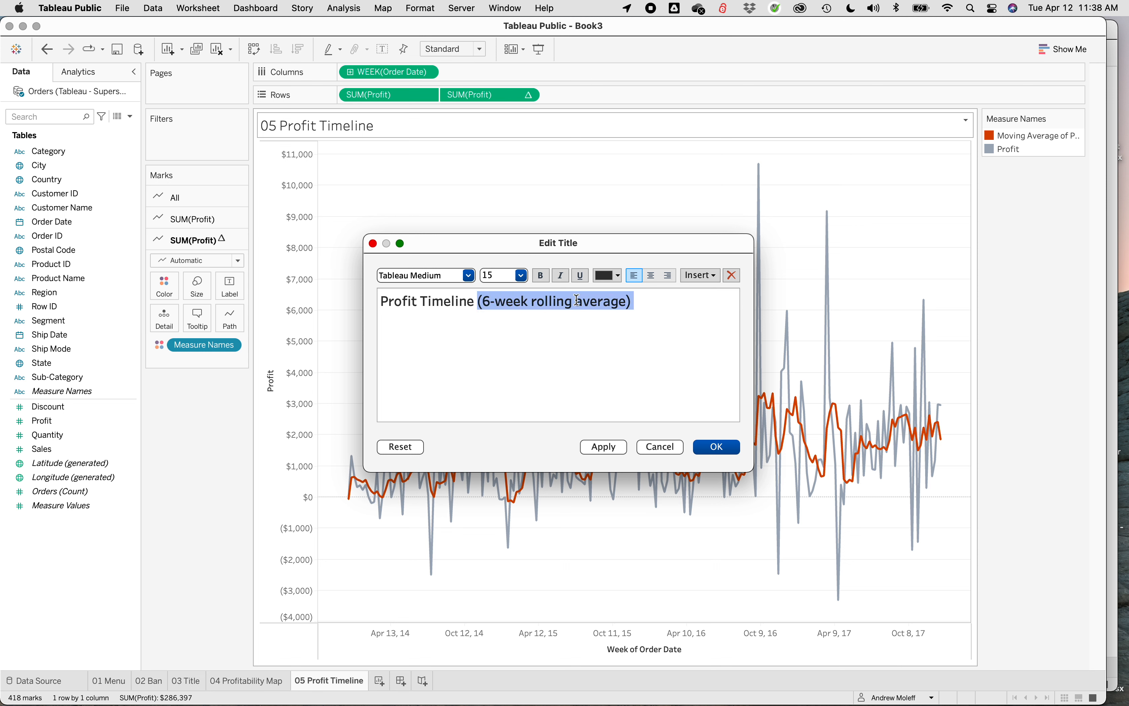
pyautogui.click(519, 276)
pyautogui.click(505, 299)
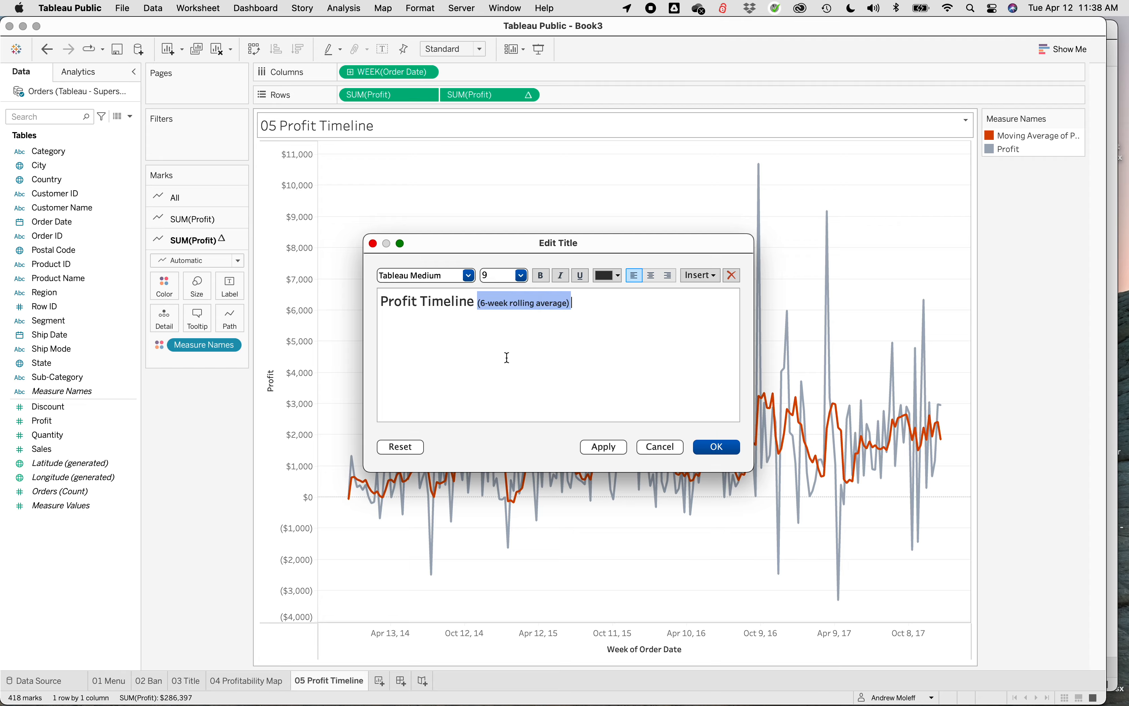
pyautogui.click(508, 358)
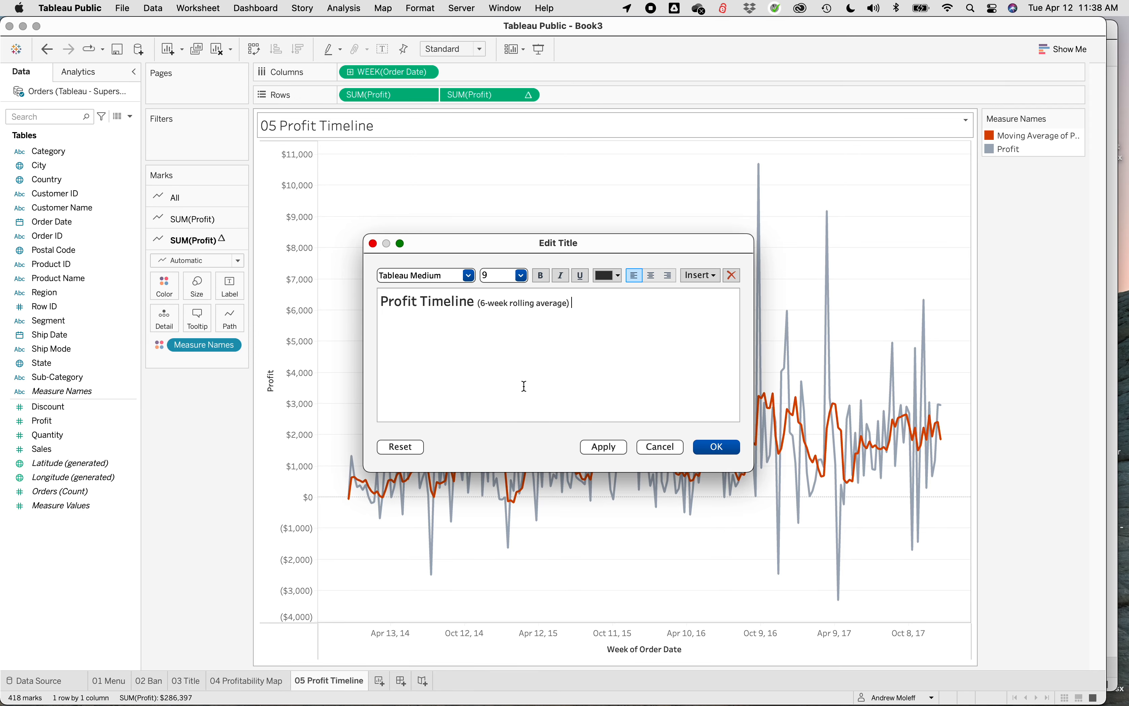
pyautogui.click(603, 448)
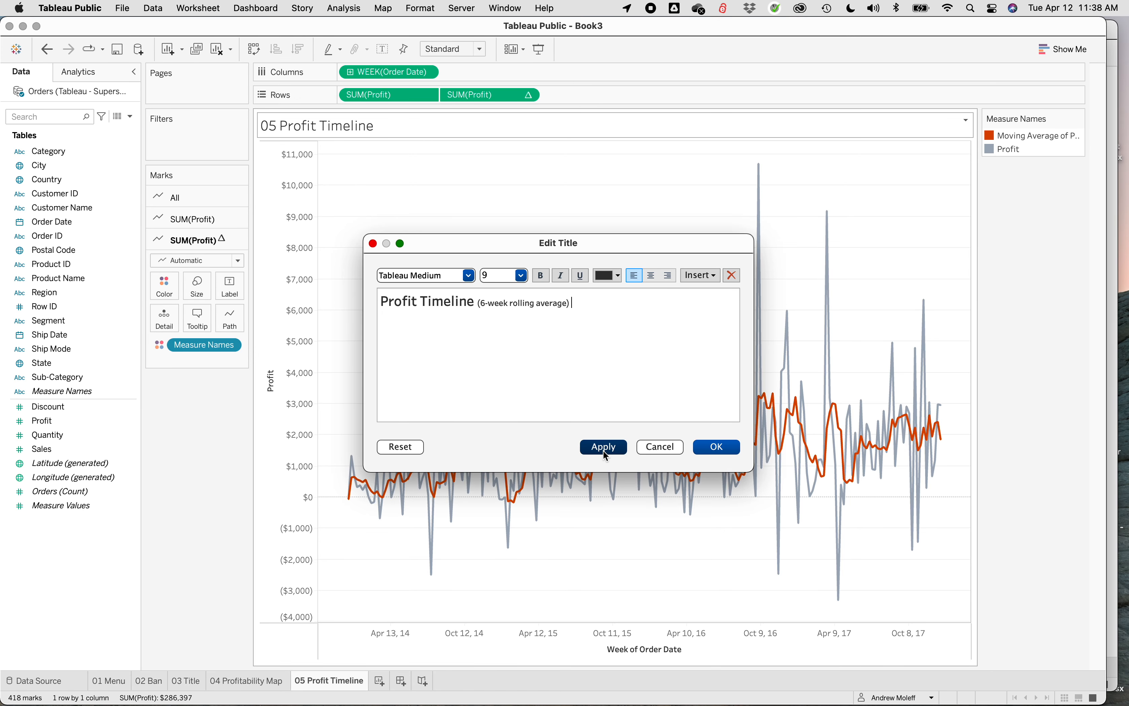
pyautogui.click(710, 449)
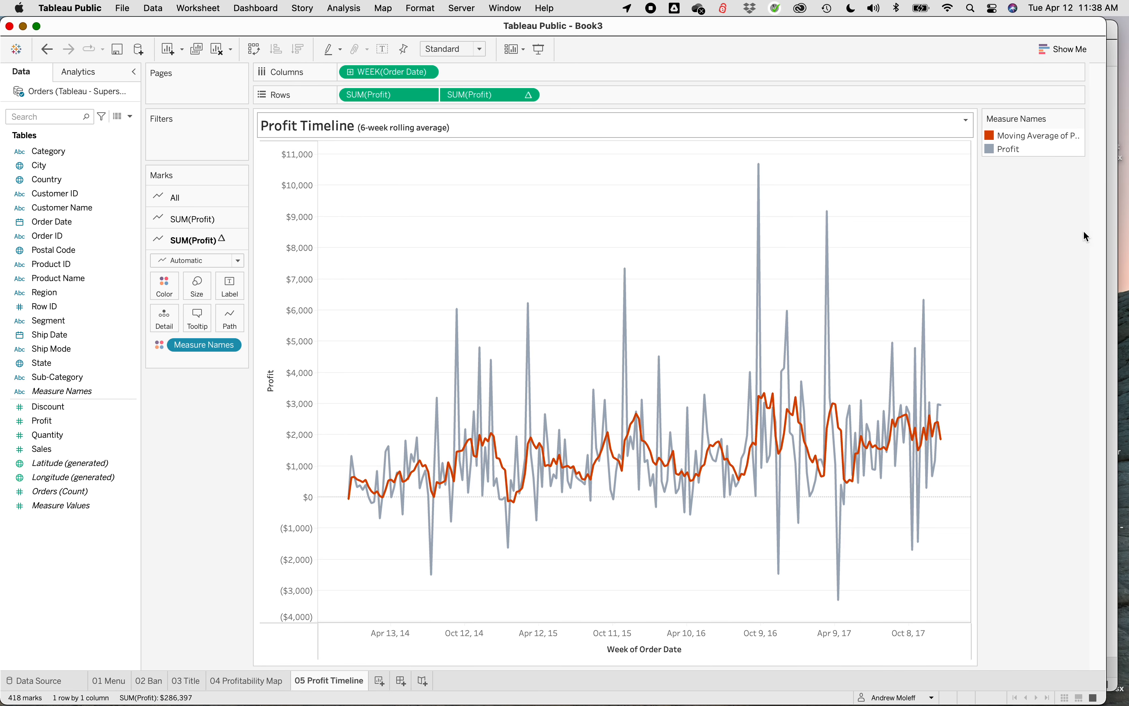
# - Compare with the finished dashboard, then set the pane borders of the timeline's row divider and column divider to None
pyautogui.click(1112, 224)
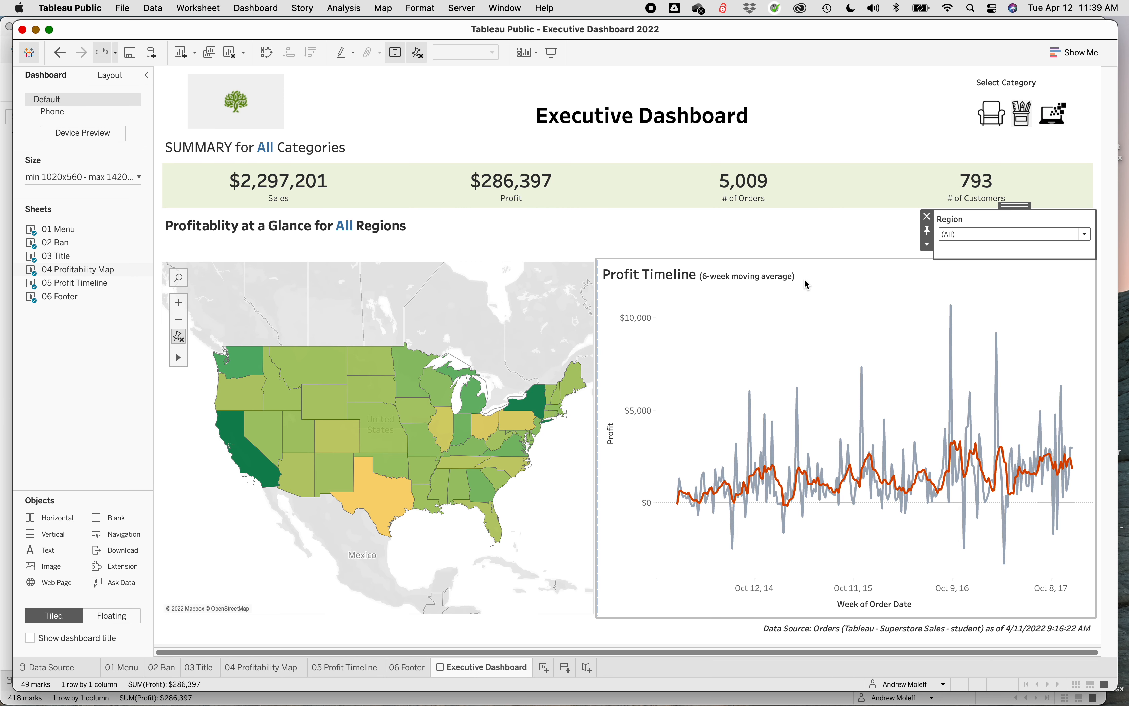
pyautogui.click(265, 700)
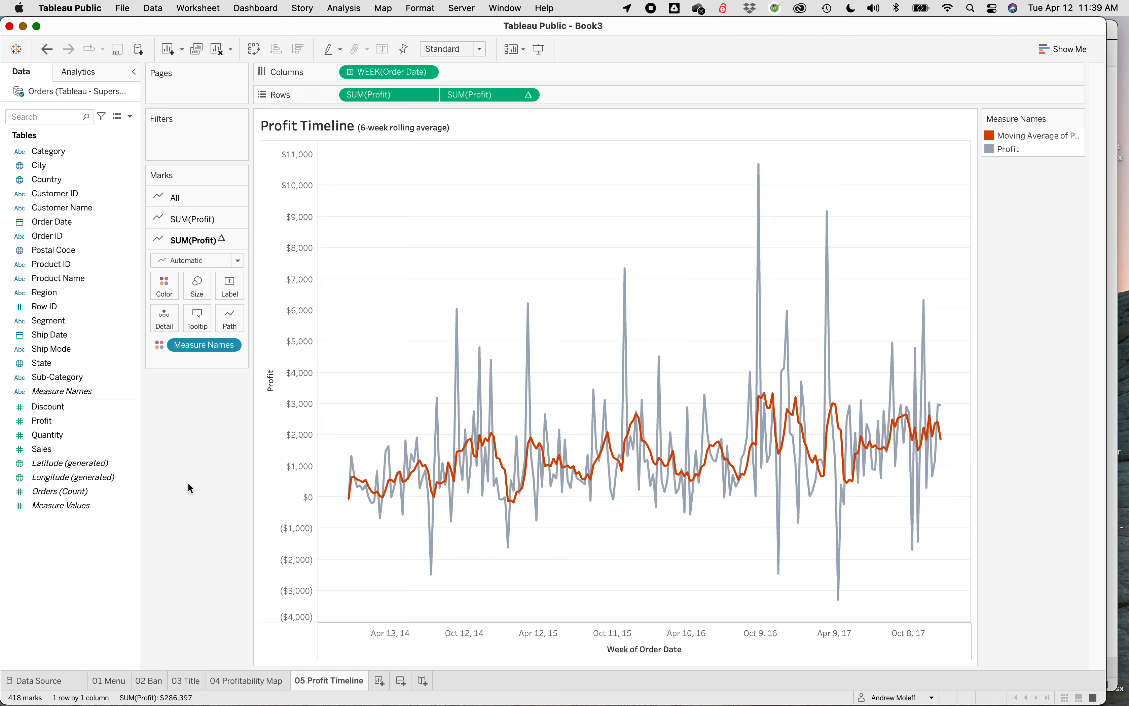
pyautogui.click(414, 10)
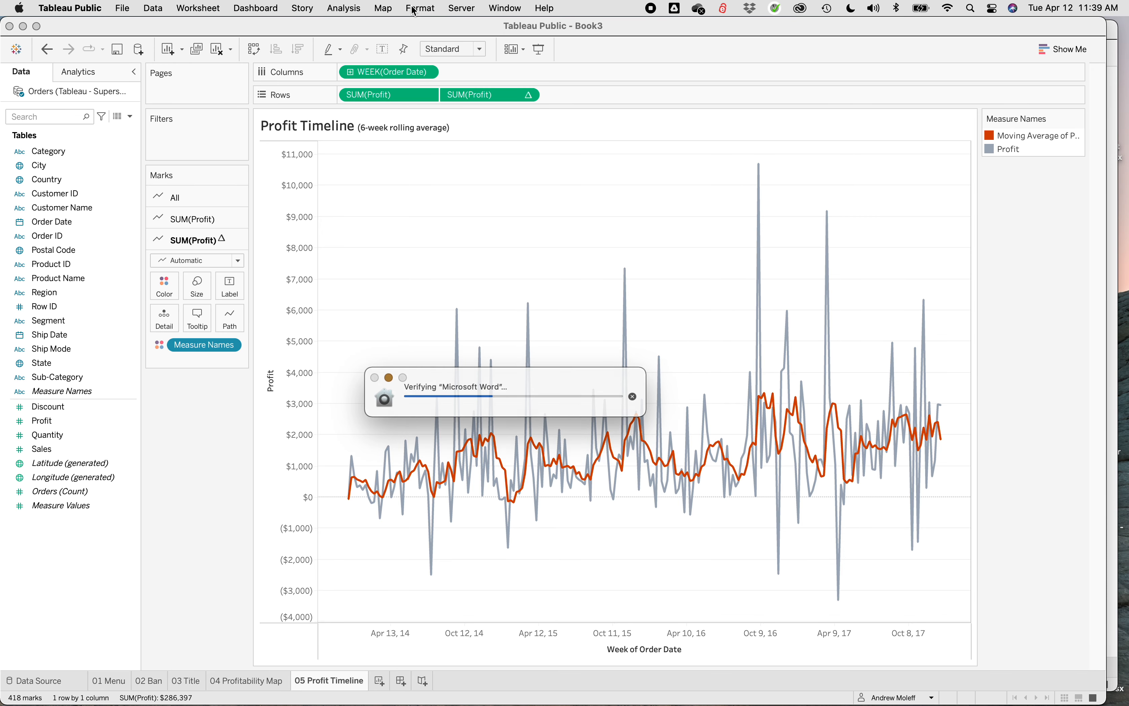
pyautogui.click(628, 396)
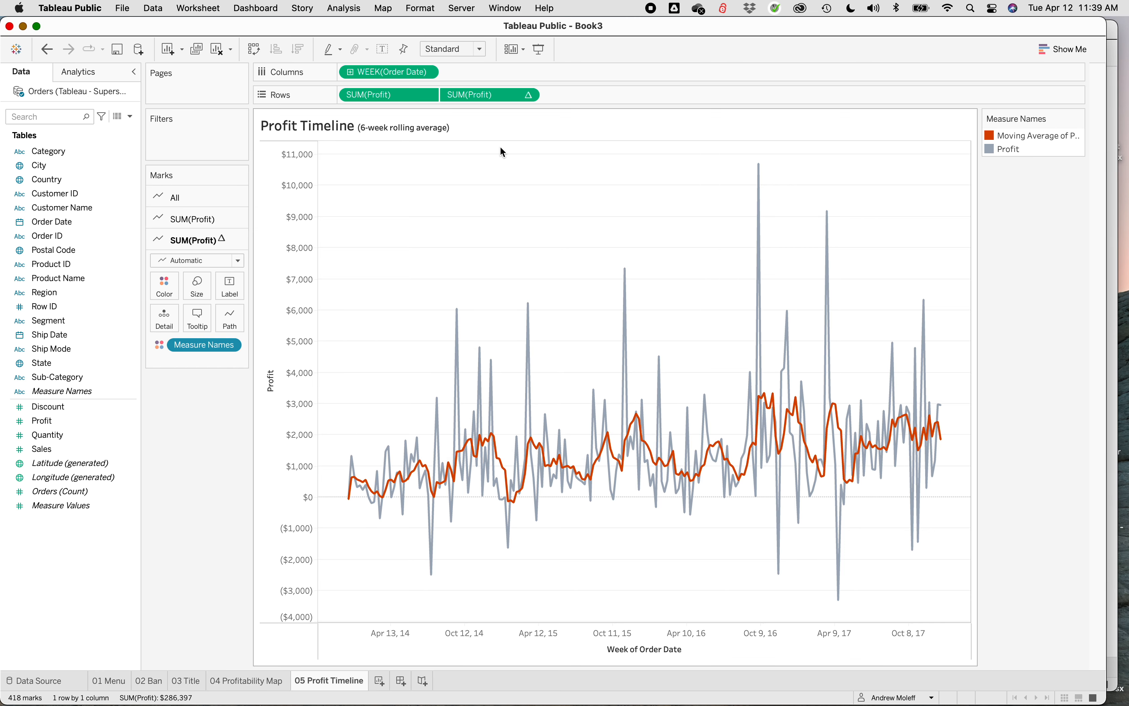
pyautogui.click(424, 10)
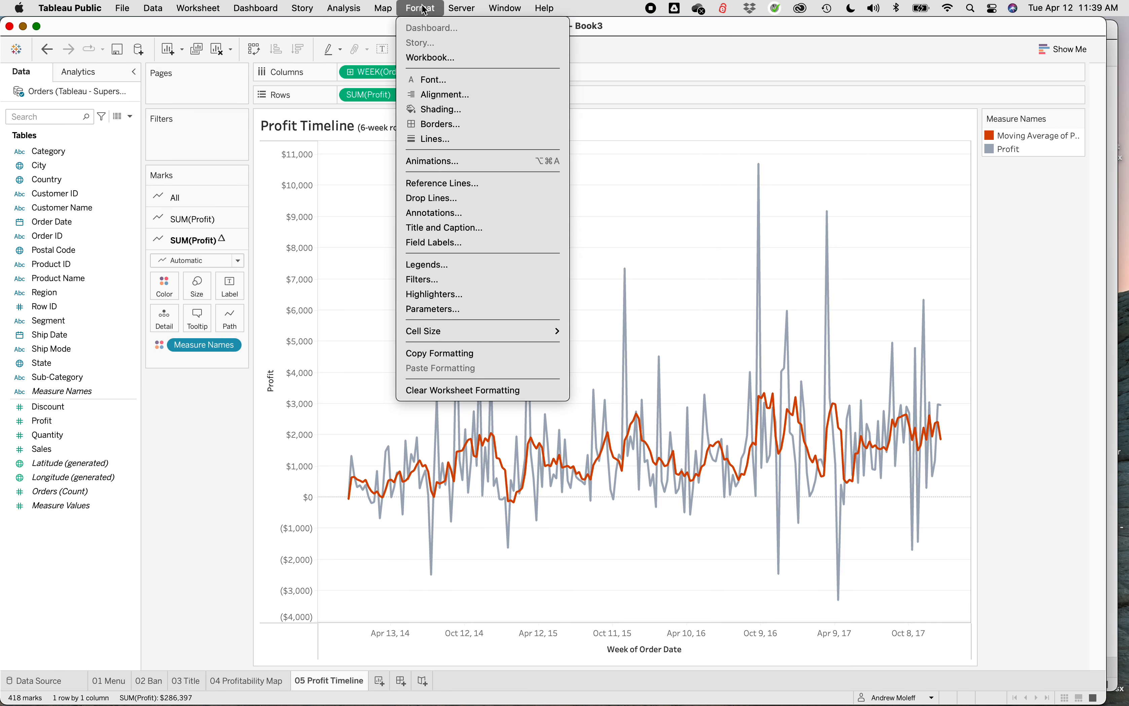
pyautogui.click(426, 126)
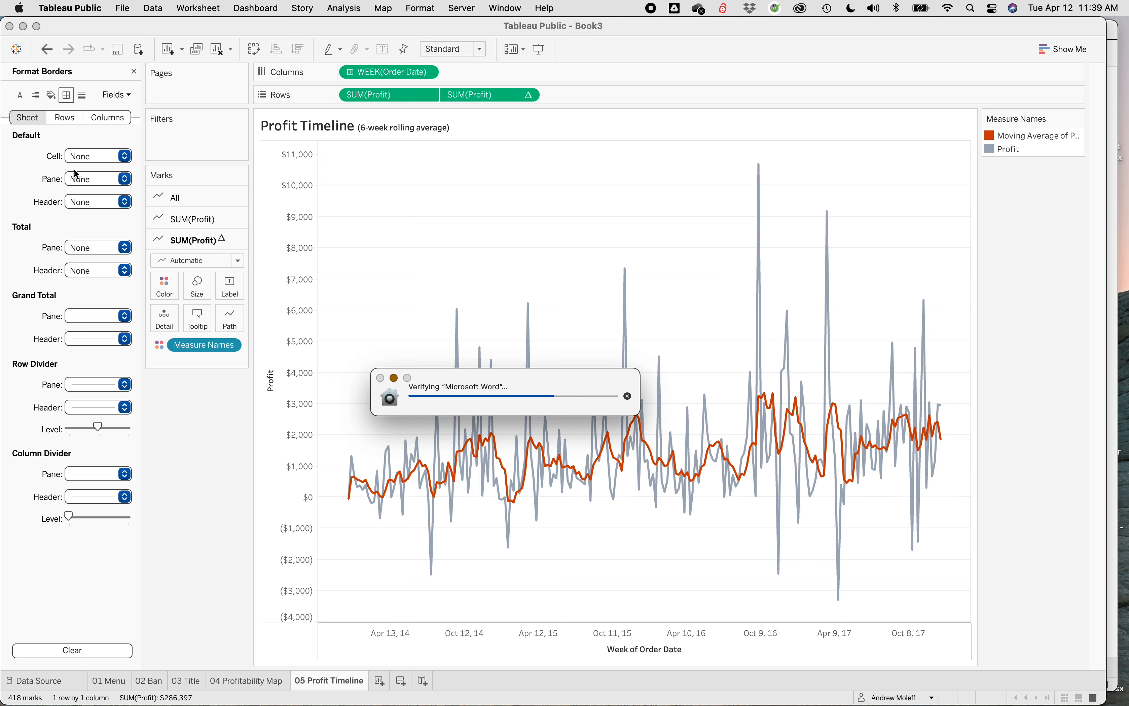
pyautogui.click(124, 385)
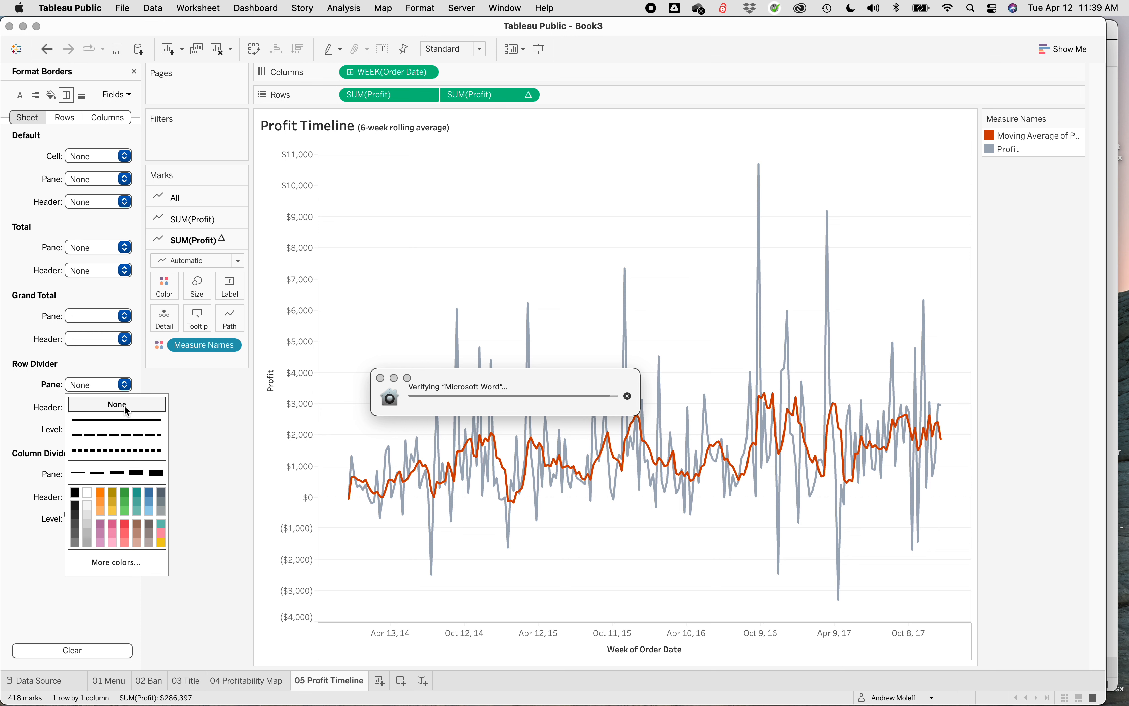
pyautogui.click(125, 407)
pyautogui.click(130, 475)
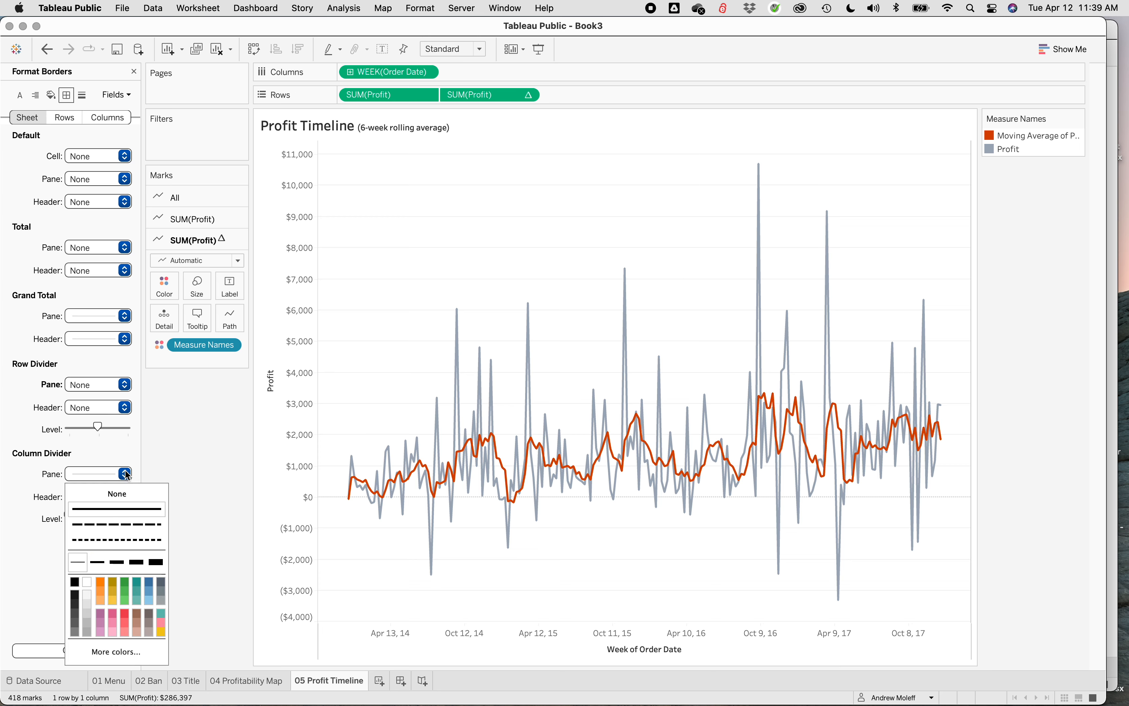
pyautogui.click(122, 493)
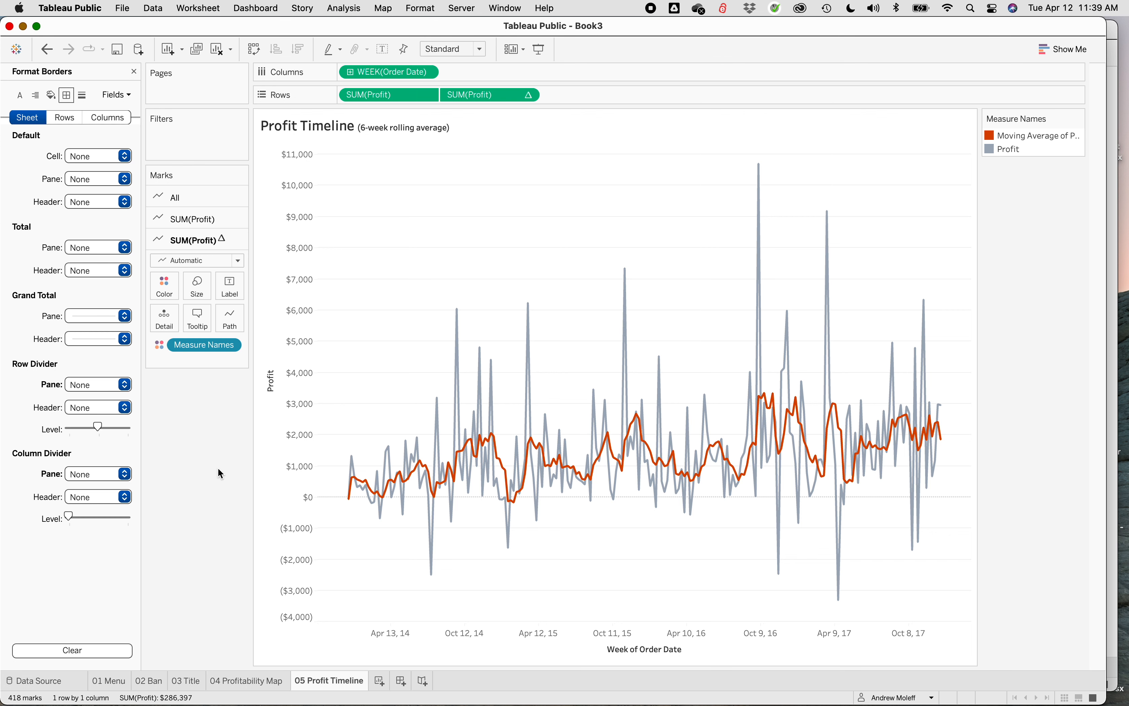
pyautogui.click(135, 71)
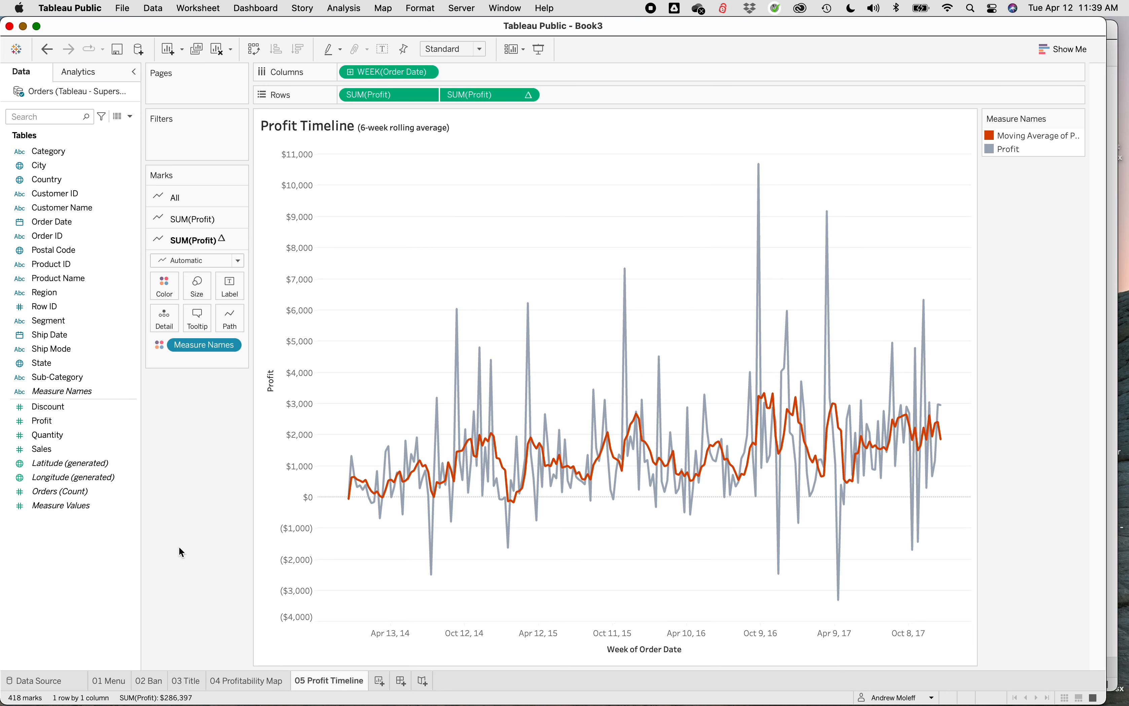
# - Add a new worksheet and rename it "06 Footer"
pyautogui.click(379, 682)
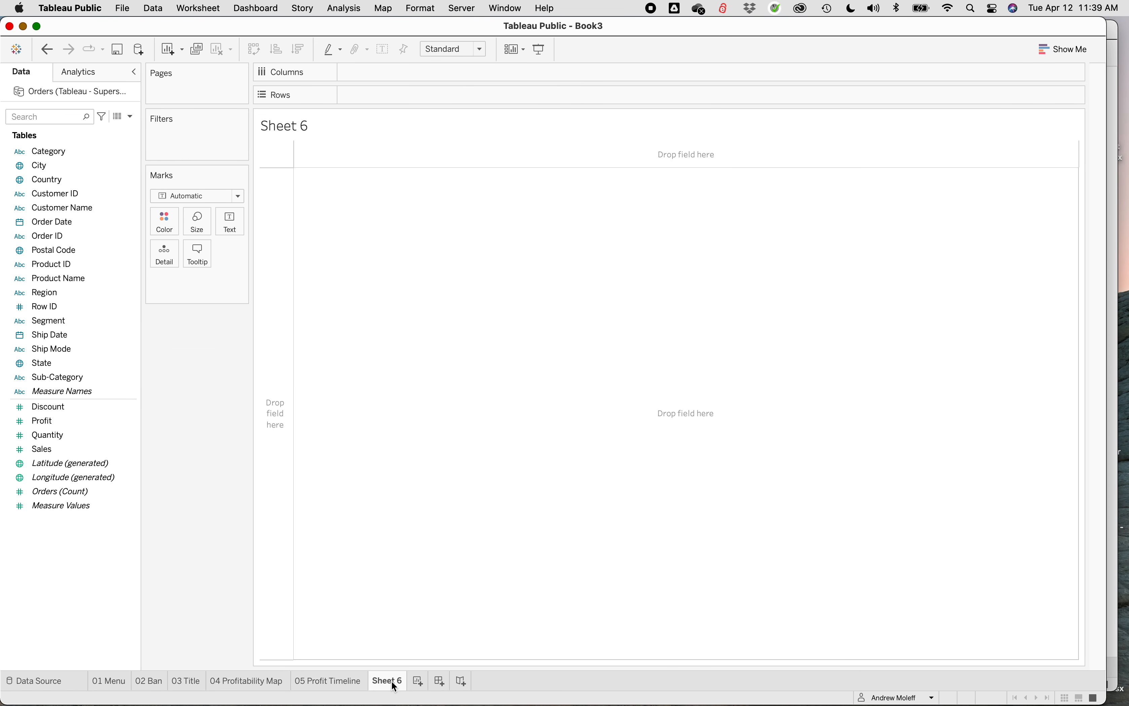
pyautogui.moveTo(391, 681)
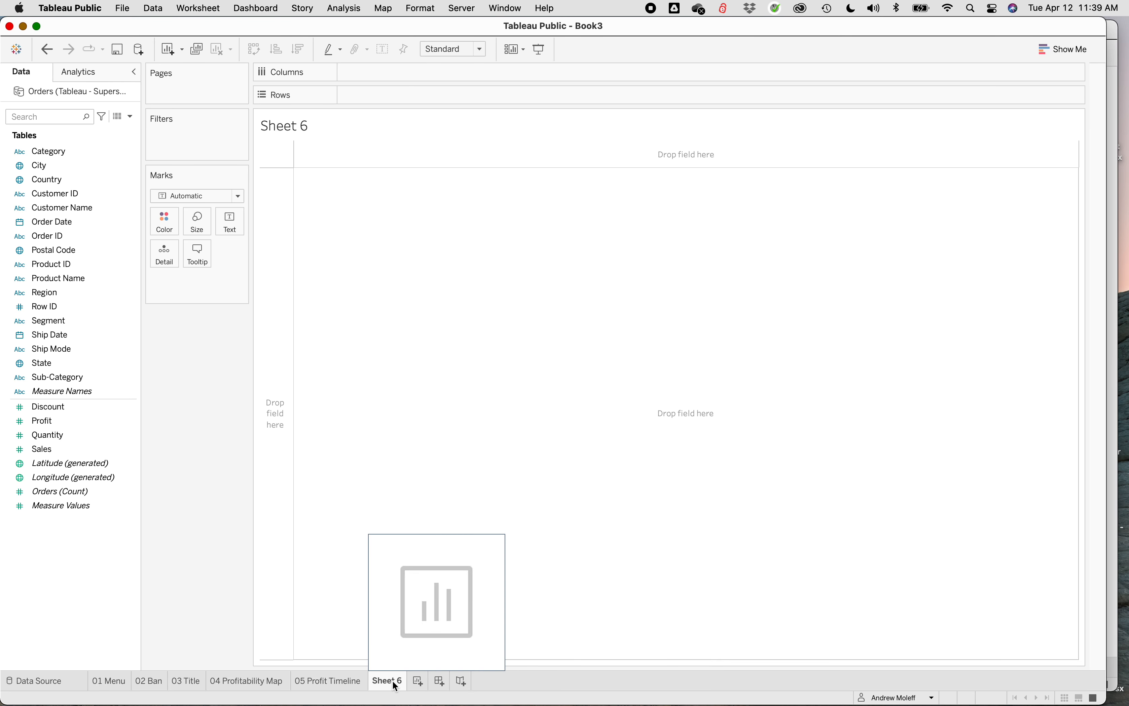
pyautogui.rightClick(393, 681)
pyautogui.click(424, 541)
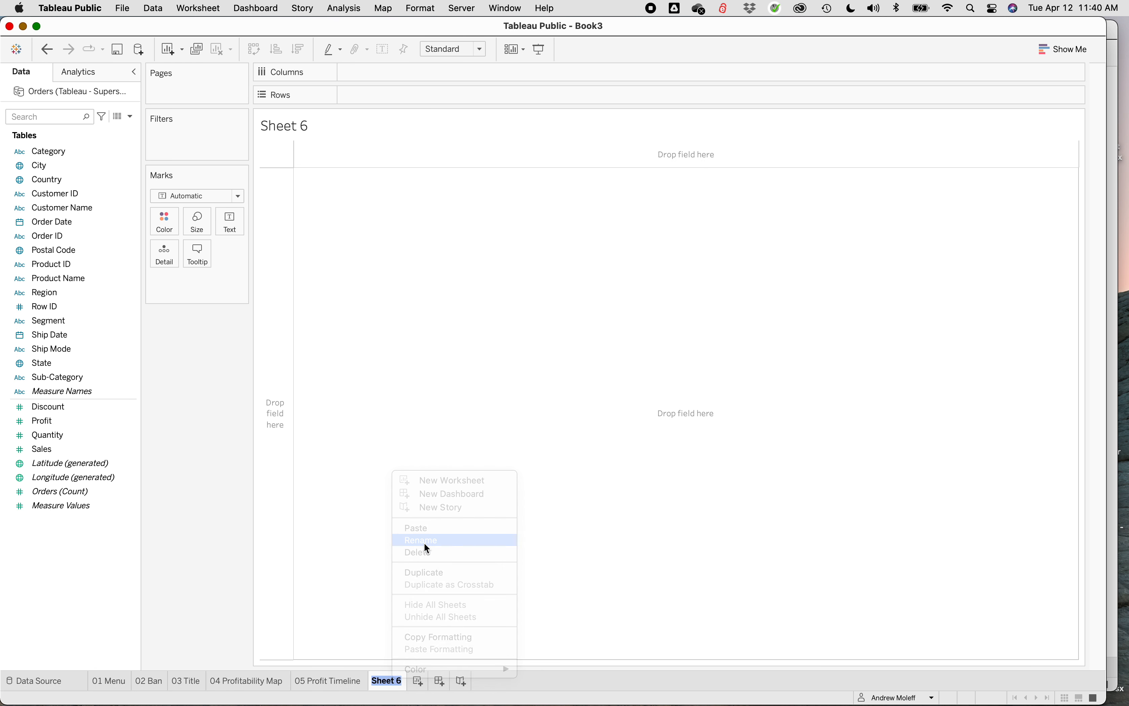
pyautogui.write('06')
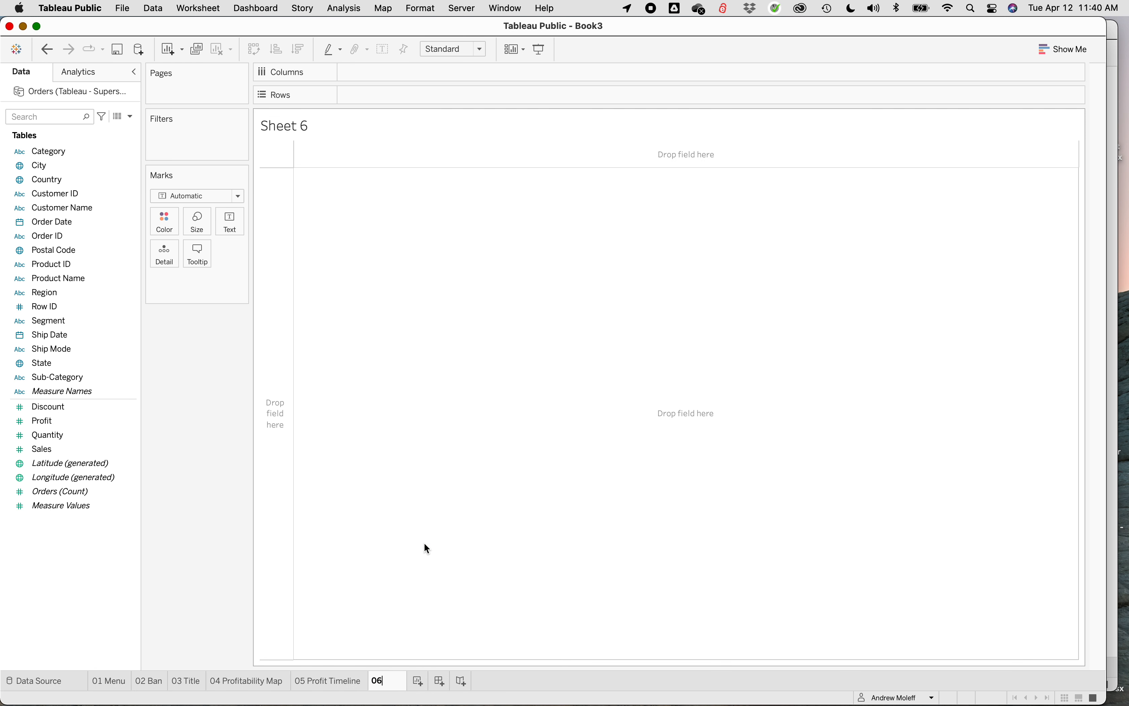
pyautogui.write(' Footeer')
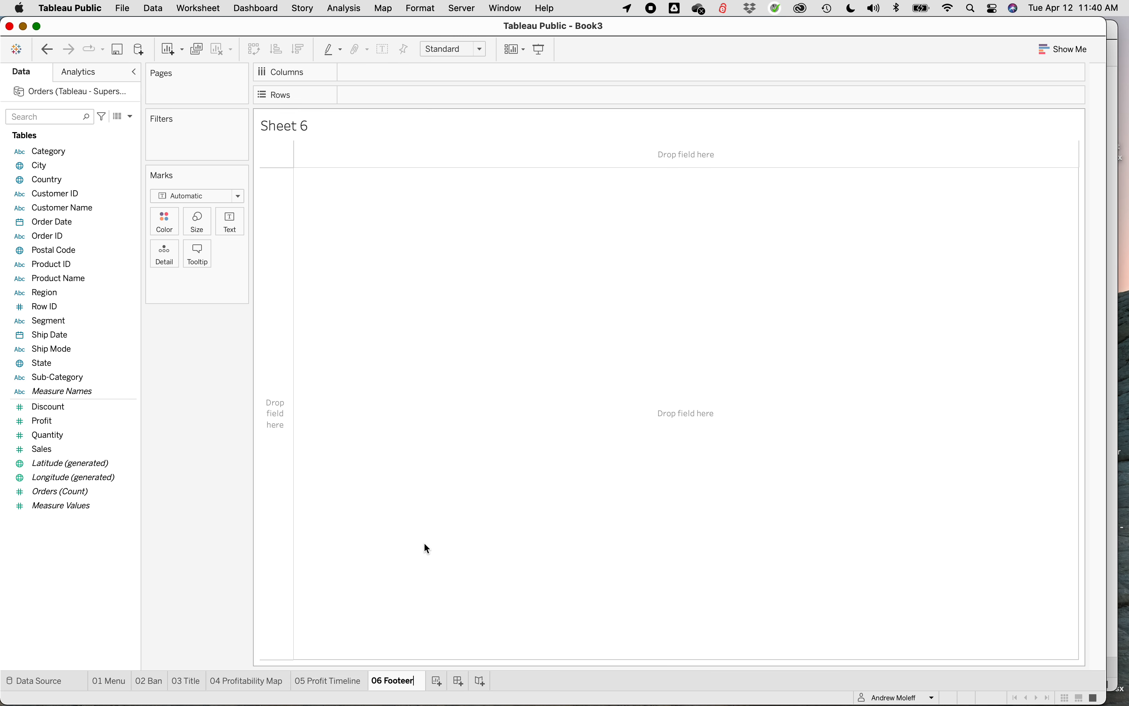
pyautogui.press('BackSpace')
pyautogui.press('BackSpace')
pyautogui.write('r')
pyautogui.press('Return')
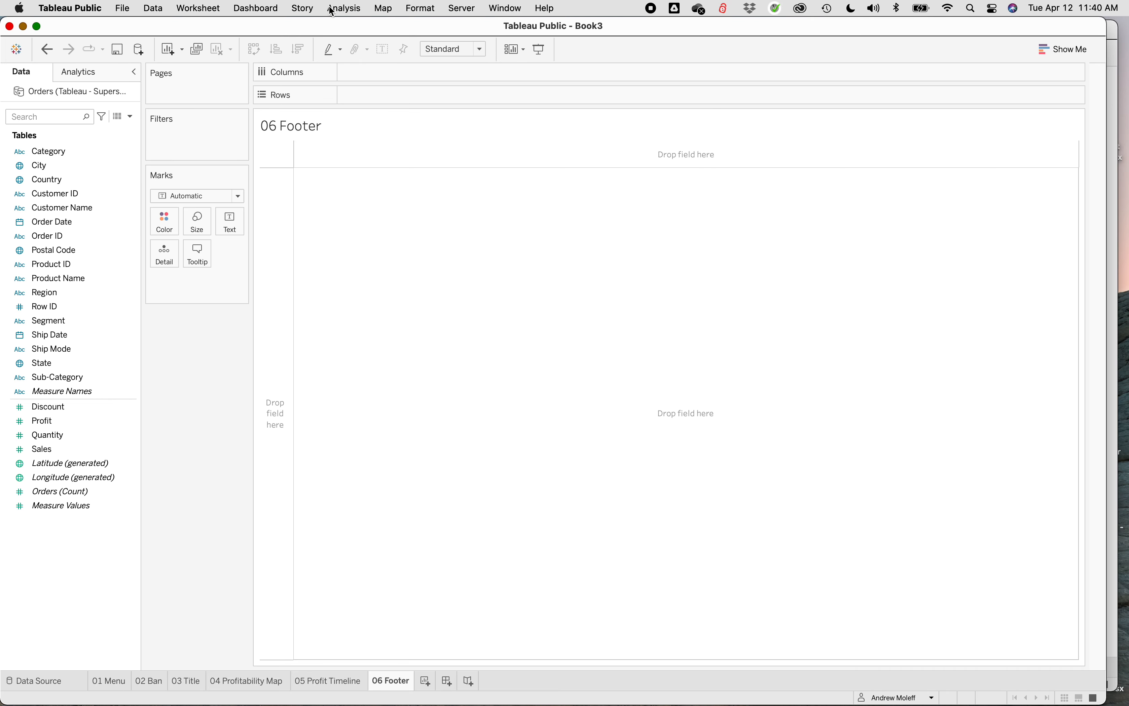
# - Create a calculated field named Blank whose formula is an empty string, ""
pyautogui.click(342, 9)
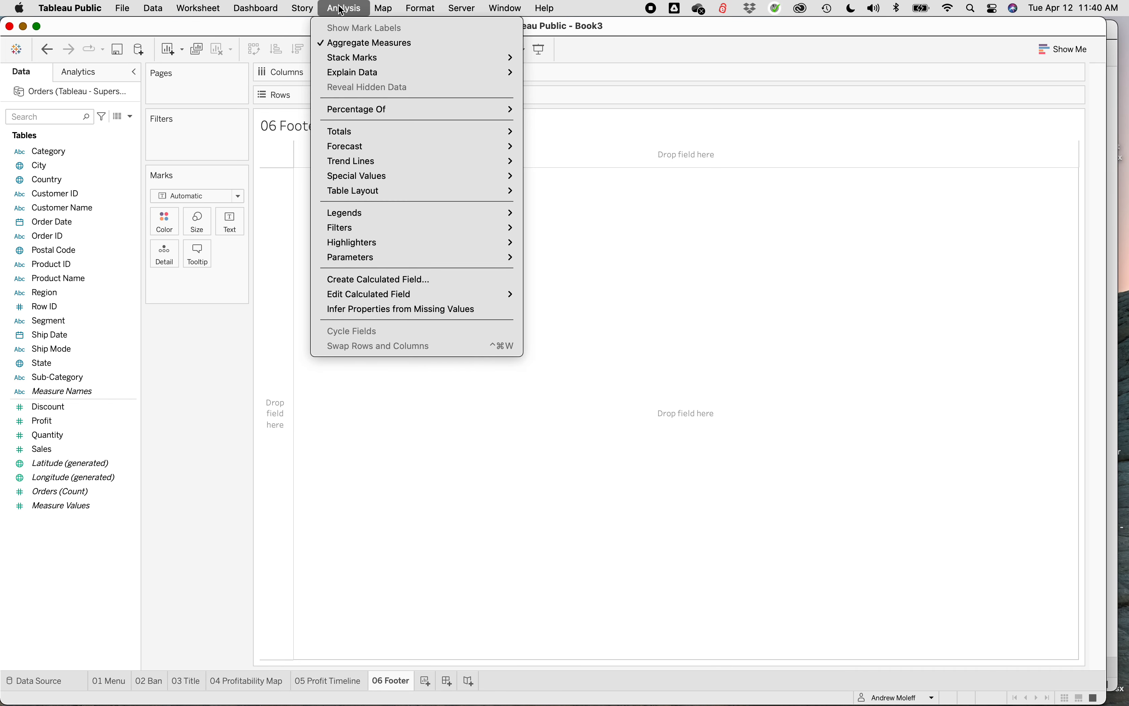
pyautogui.click(373, 280)
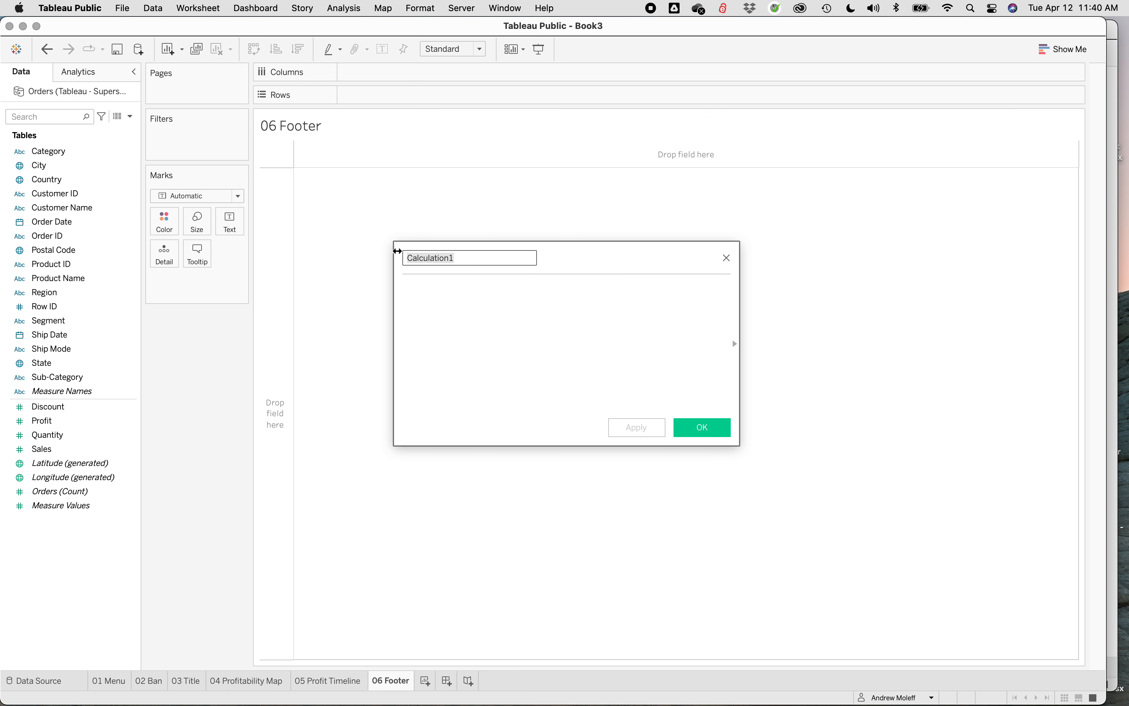
pyautogui.write('Blank')
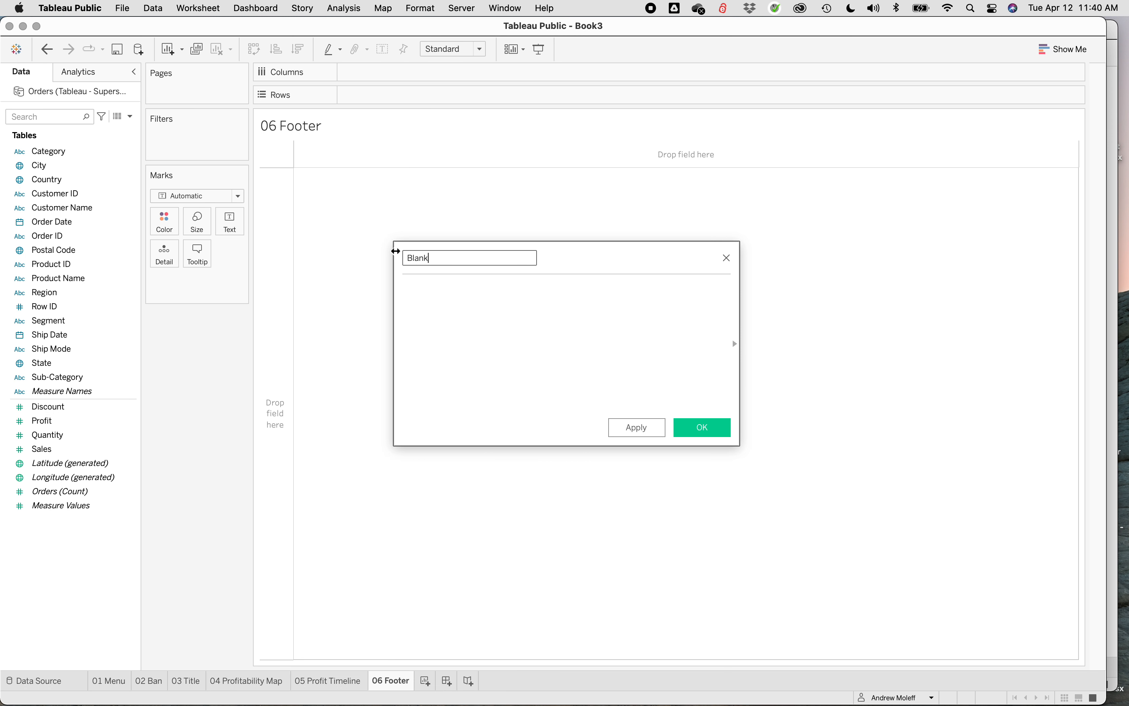
pyautogui.click(423, 300)
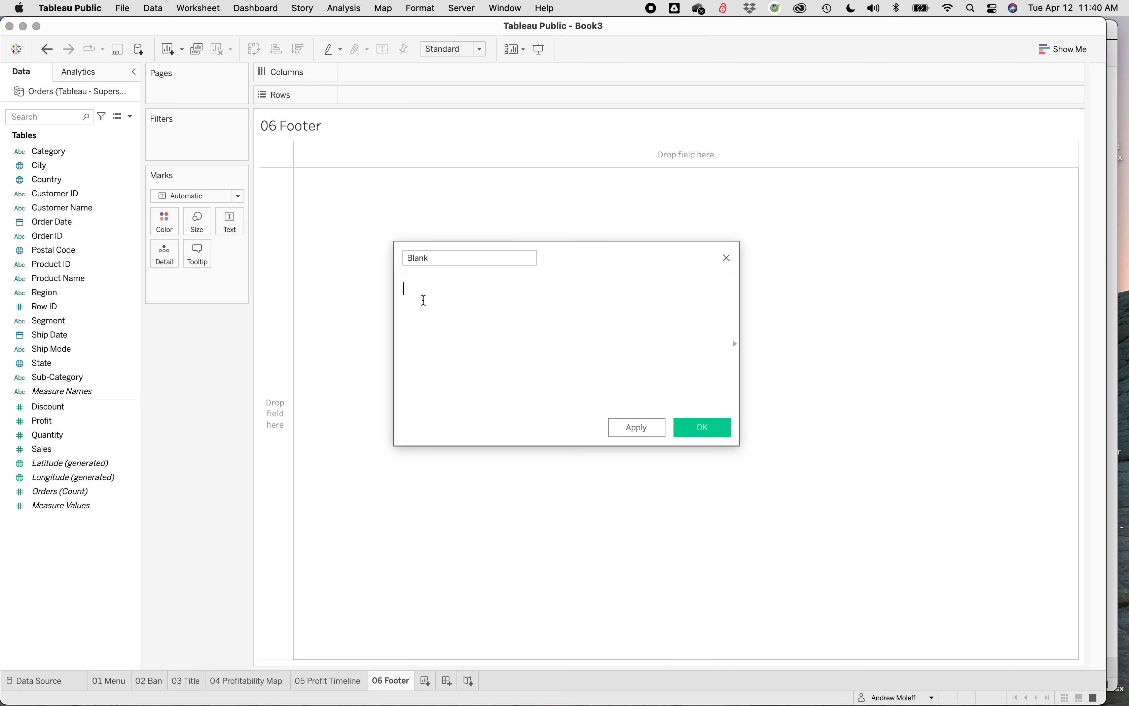
pyautogui.write('""')
pyautogui.click(632, 429)
pyautogui.click(700, 428)
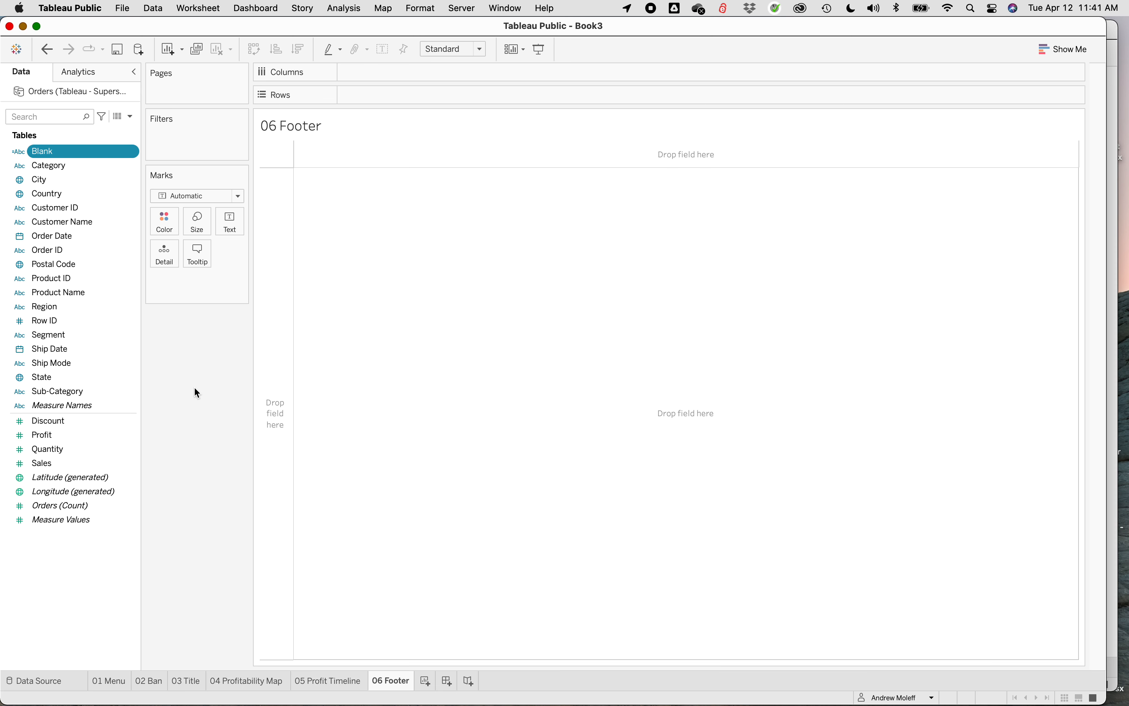
# - Replace the footer sheet's title text with "Data Source <Data Source Name> as of <Data Update Time>", using the inserted data source name and update time fields
pyautogui.rightClick(294, 125)
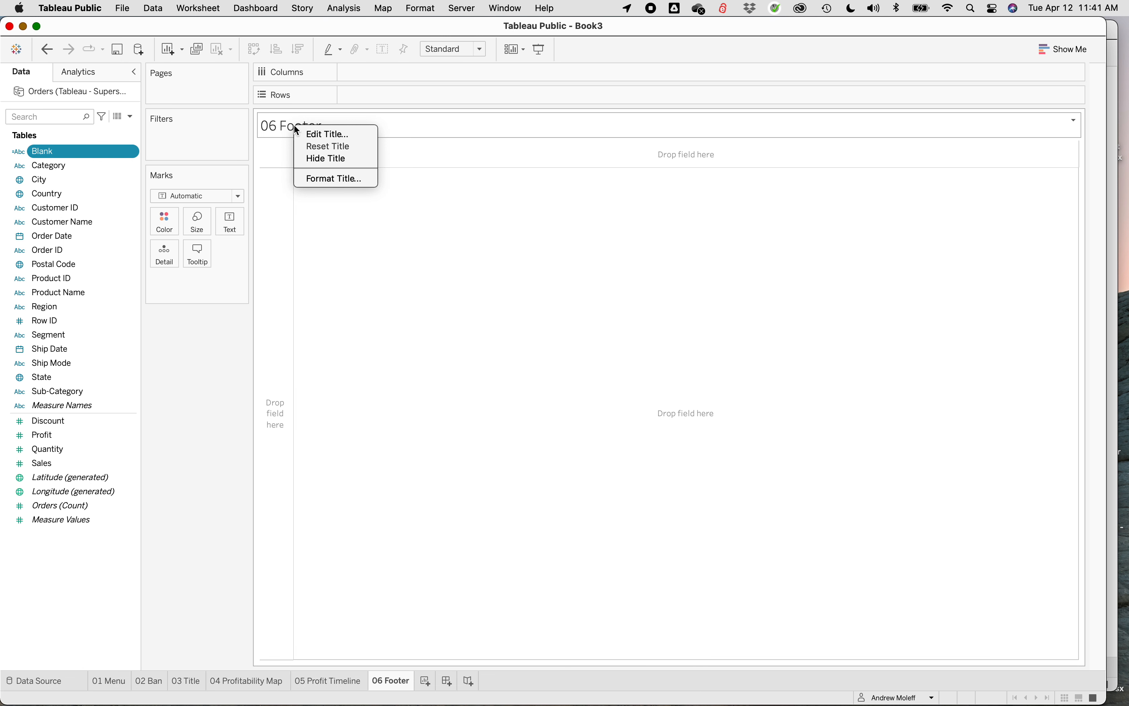
pyautogui.click(312, 135)
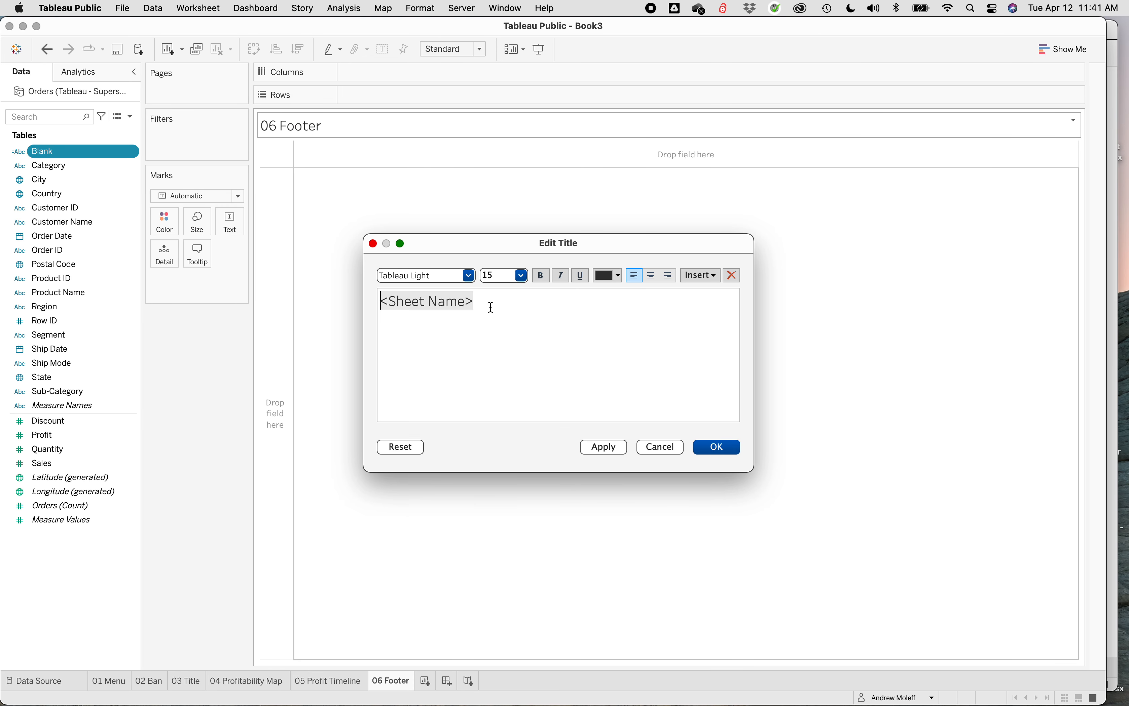
pyautogui.moveTo(489, 305); pyautogui.dragTo(378, 300)
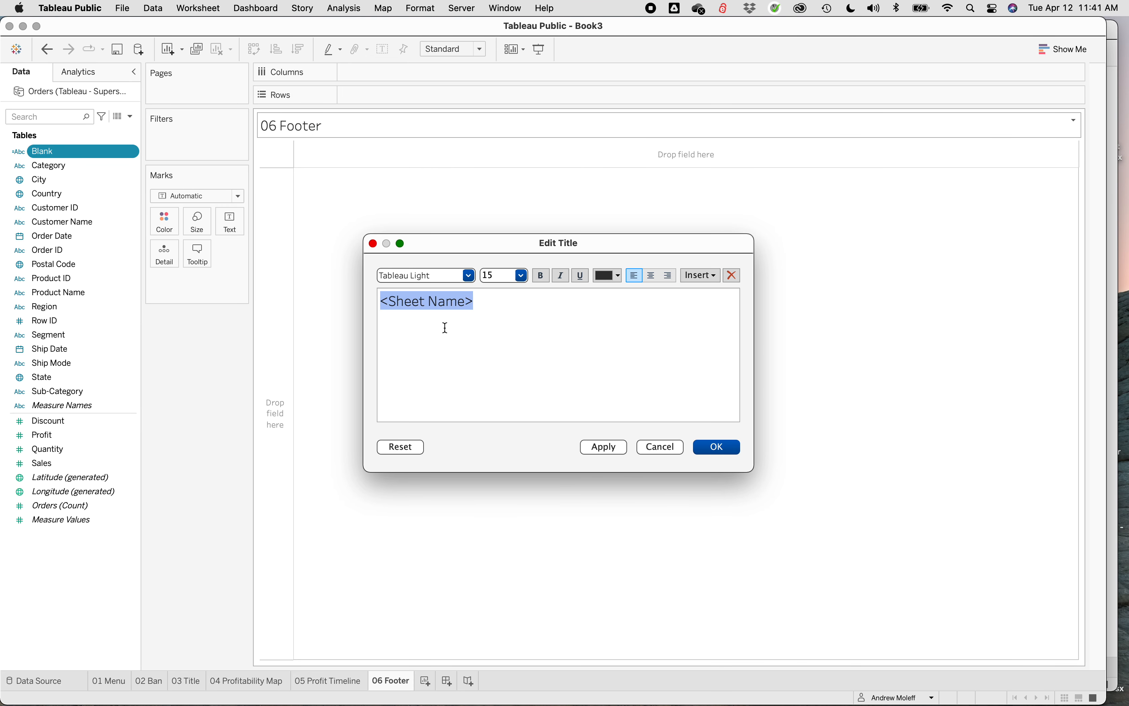
pyautogui.write('Data')
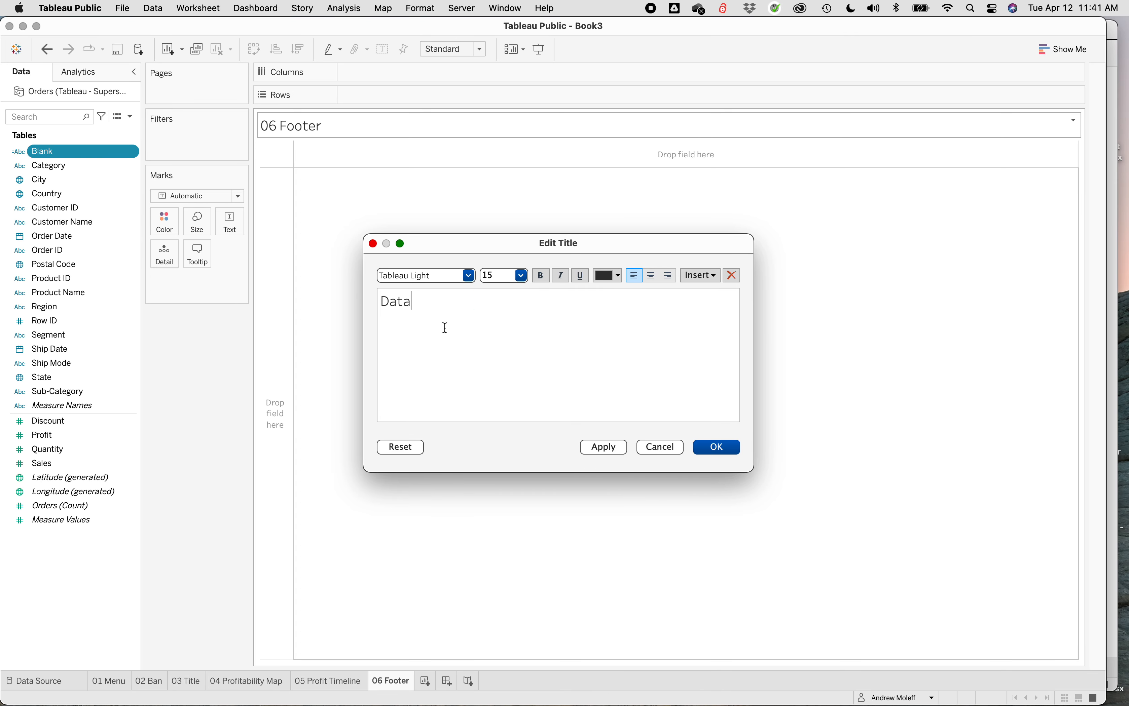
pyautogui.write(' Source')
pyautogui.click(703, 275)
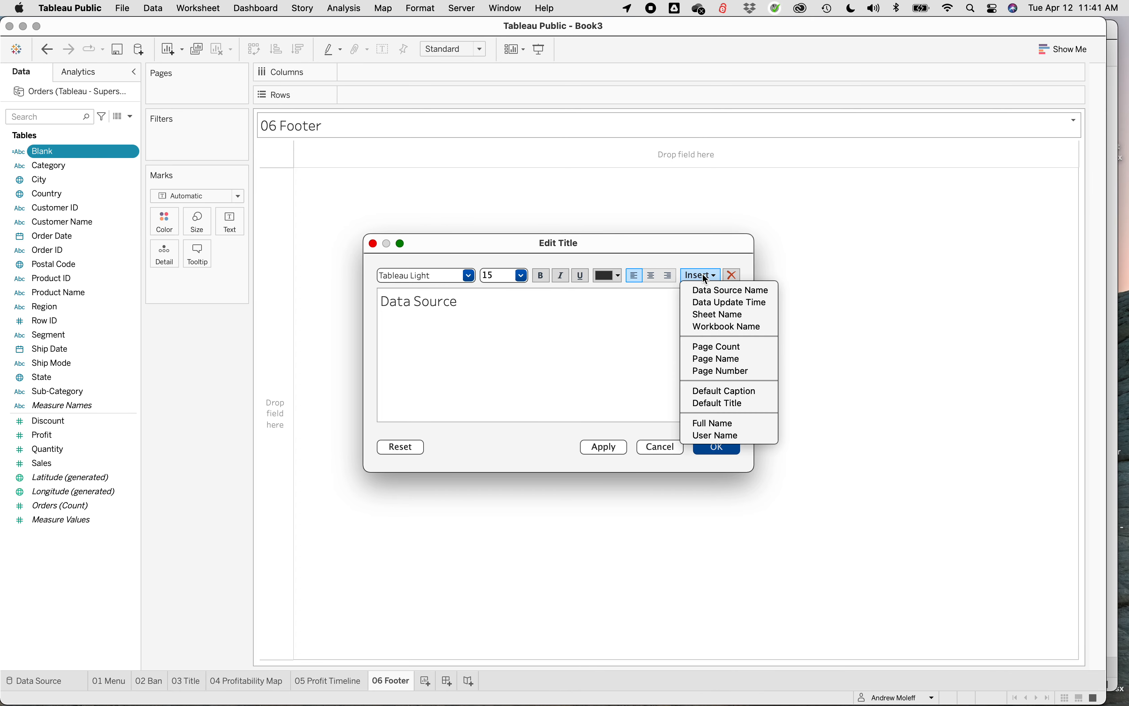
pyautogui.click(704, 290)
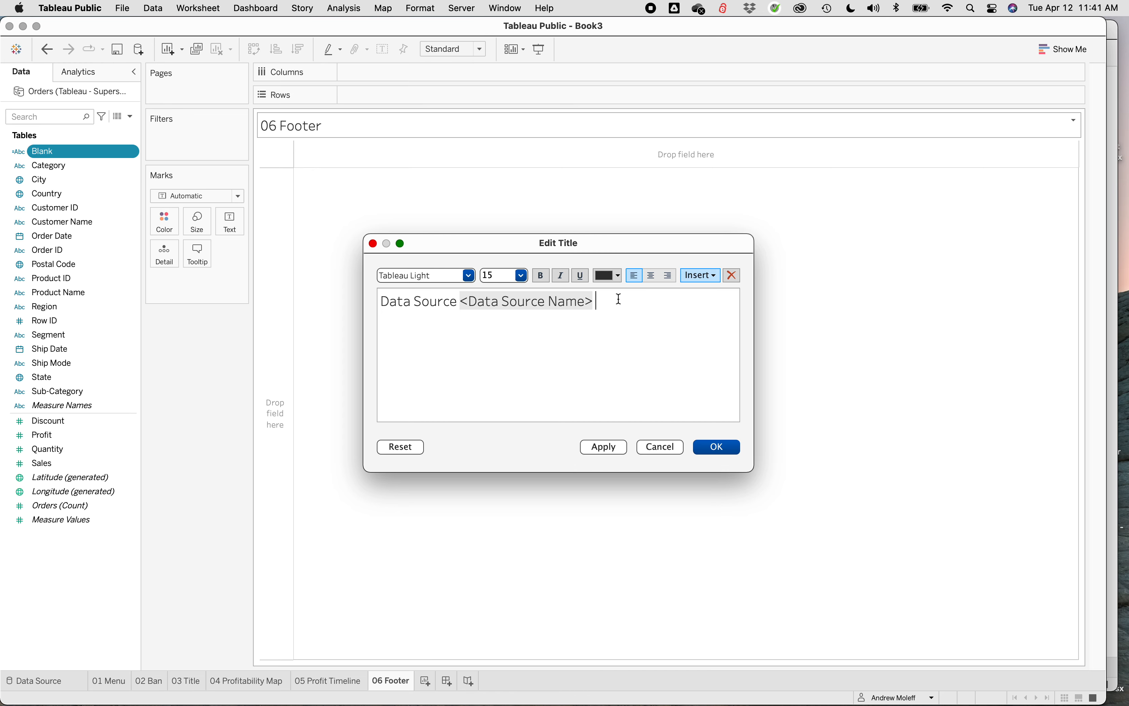
pyautogui.write('as of')
pyautogui.click(711, 274)
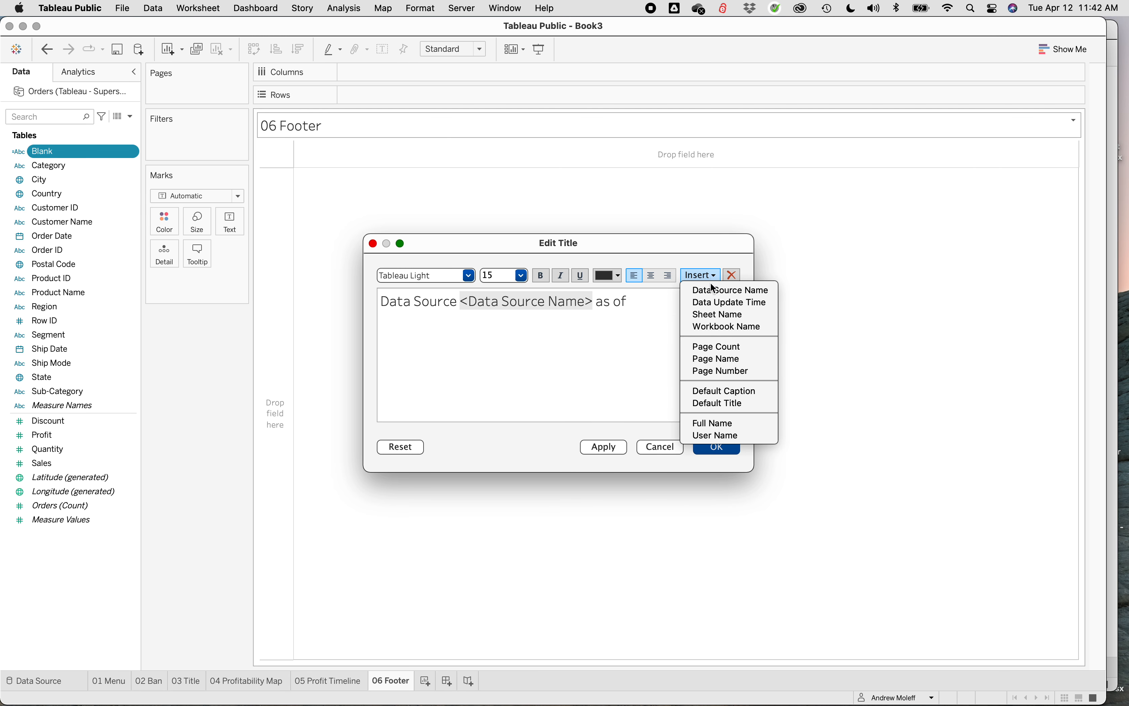
pyautogui.click(711, 306)
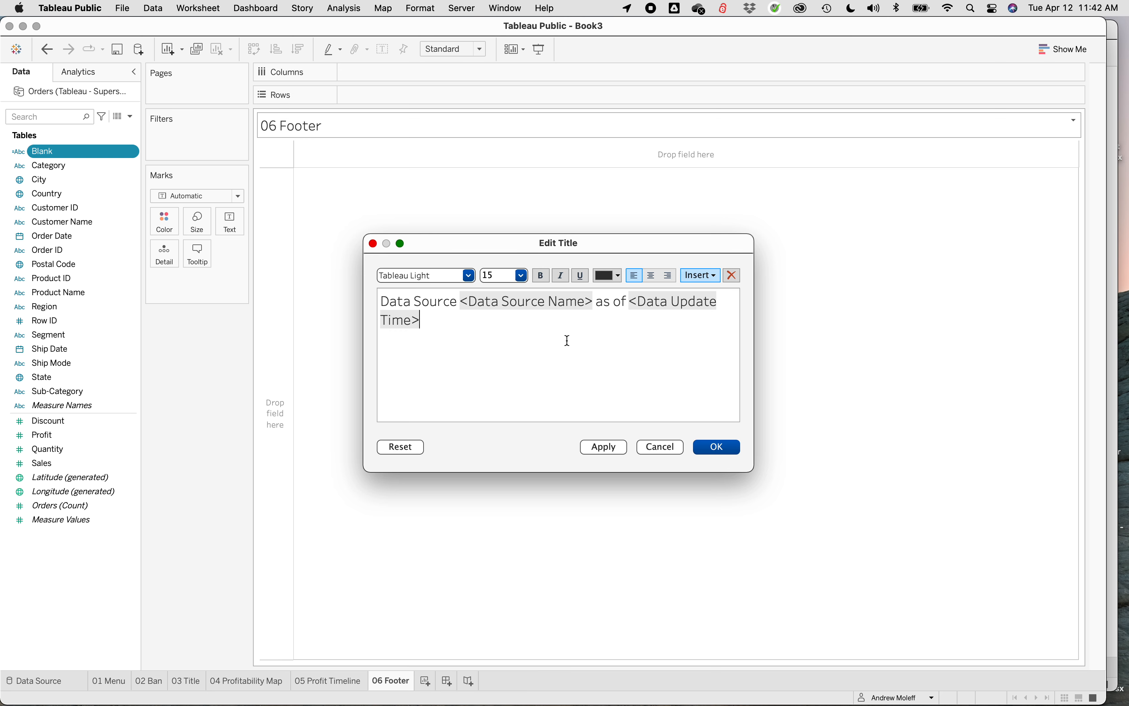
# - Format the whole footer title as Tableau Medium, size 9, italic and right-aligned, and apply the title changes
pyautogui.moveTo(425, 321); pyautogui.dragTo(369, 303)
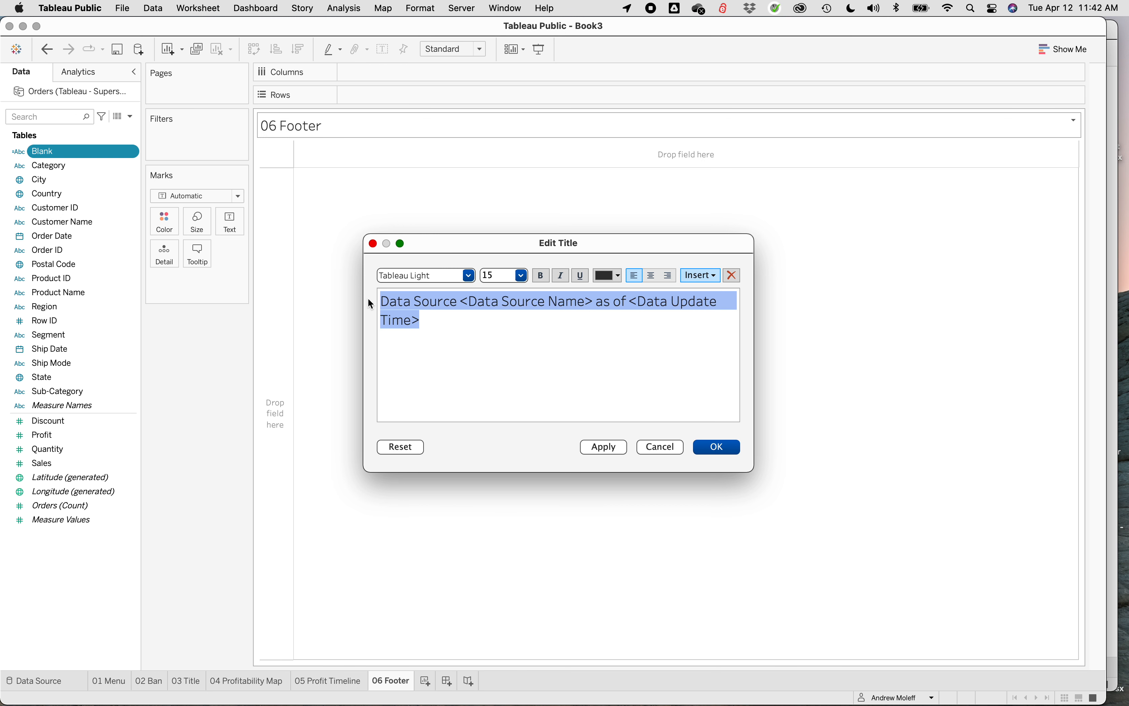
pyautogui.click(470, 276)
pyautogui.click(440, 301)
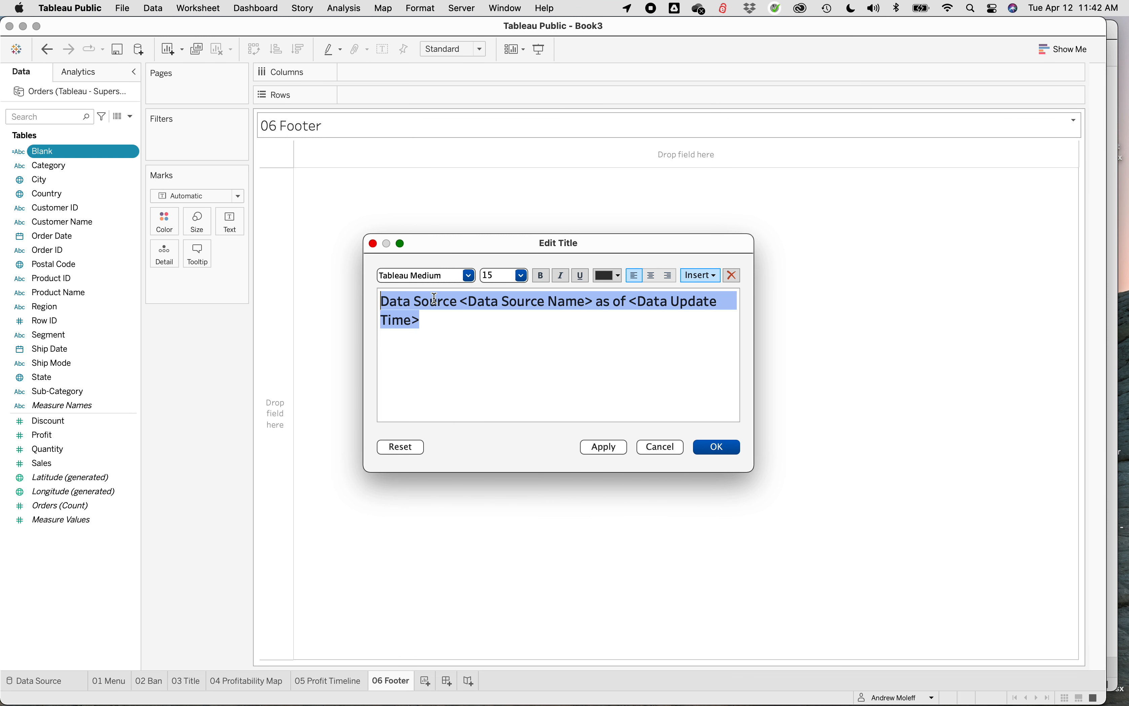
pyautogui.click(523, 277)
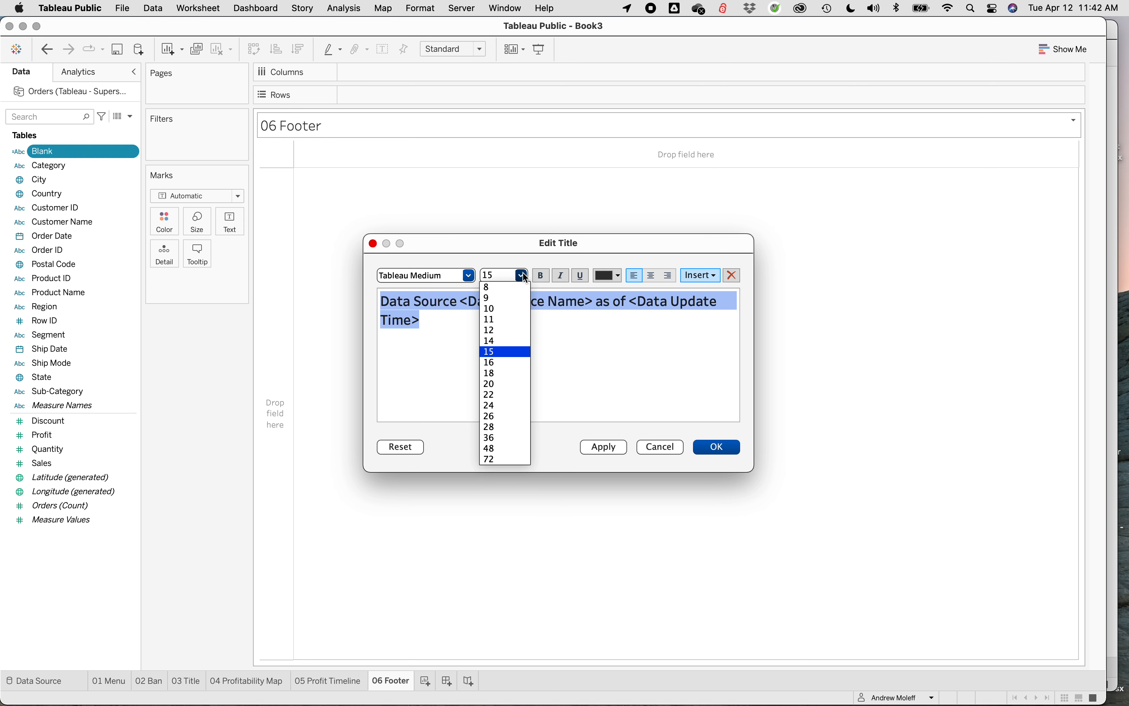
pyautogui.click(505, 292)
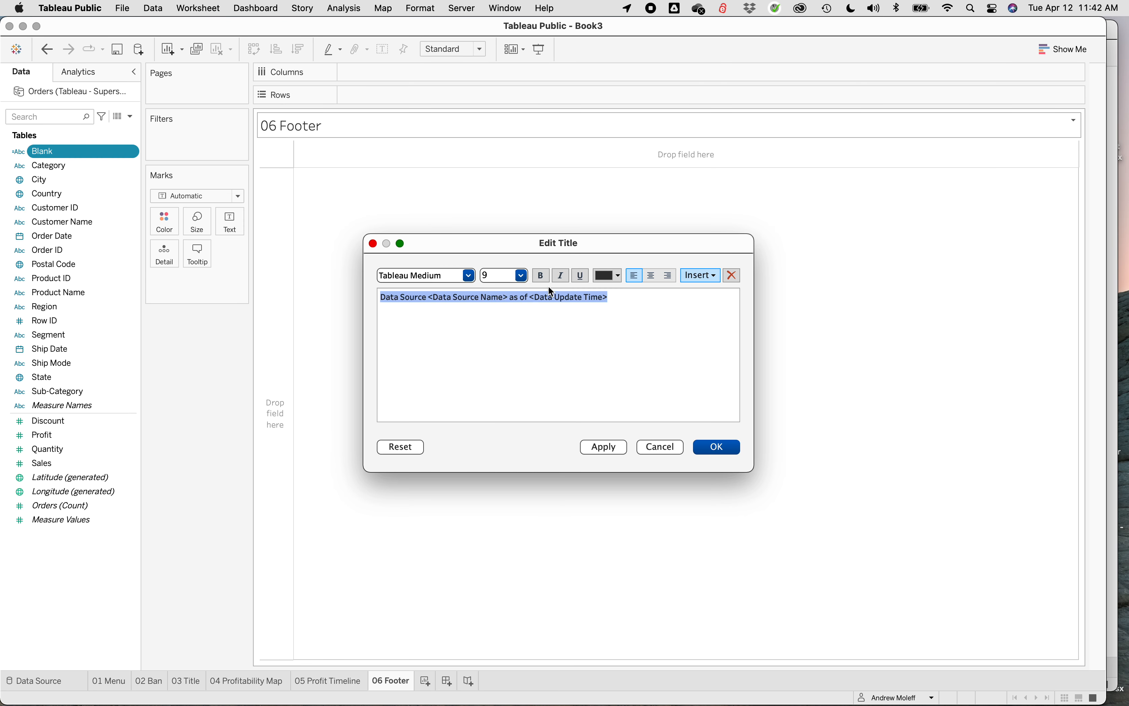
pyautogui.click(560, 276)
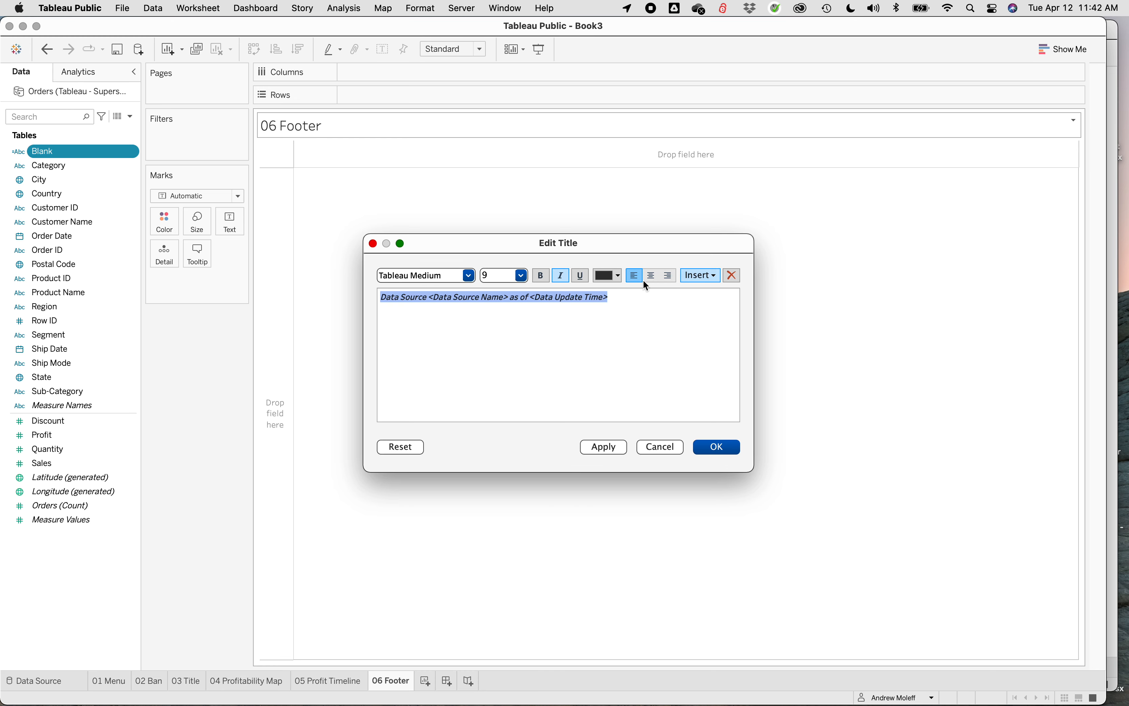
pyautogui.click(669, 277)
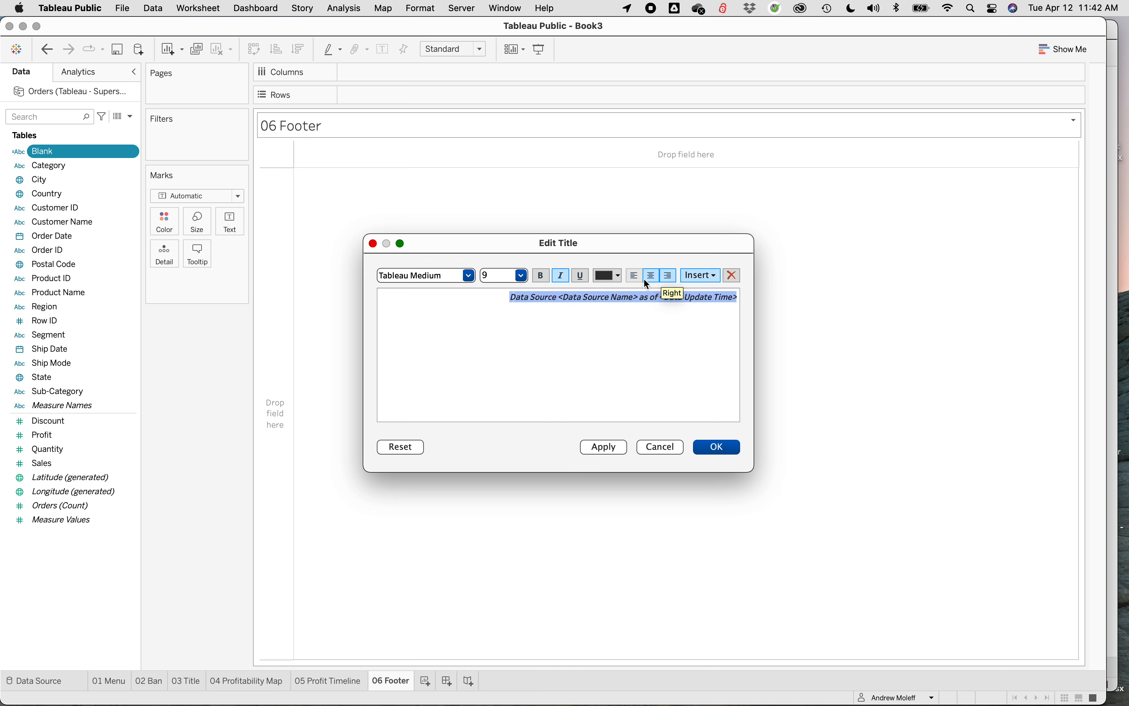
pyautogui.click(603, 448)
pyautogui.click(715, 448)
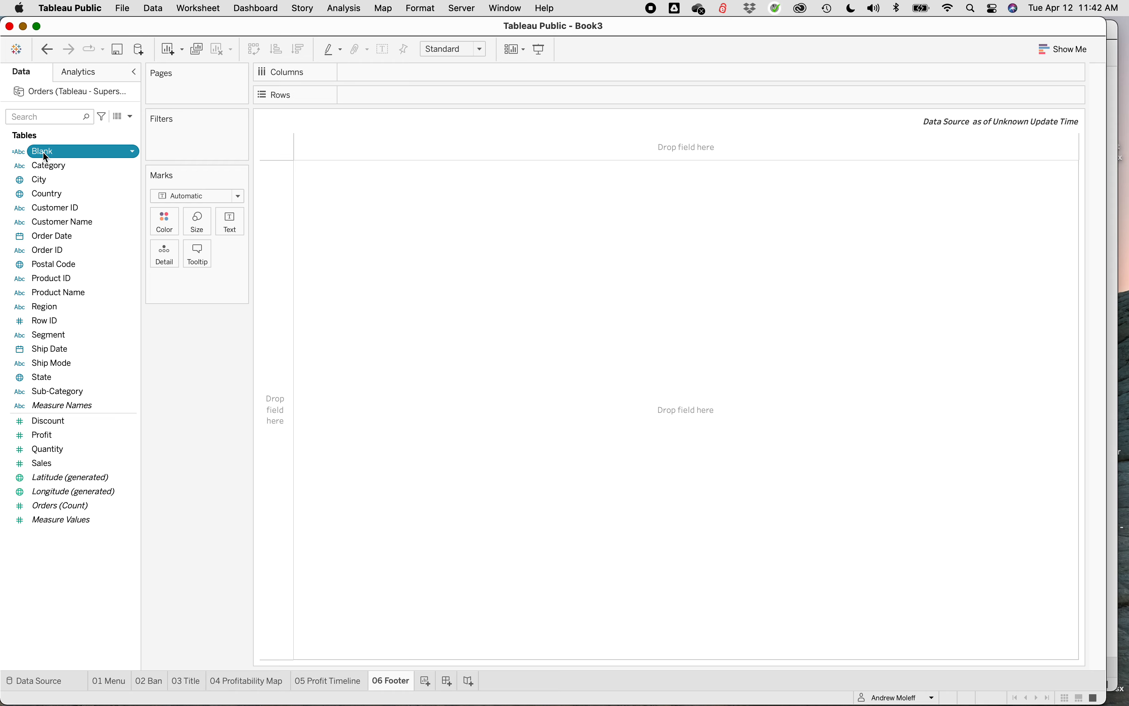
# - Place the Blank field on the Text mark of the footer sheet
pyautogui.moveTo(43, 153); pyautogui.dragTo(230, 223)
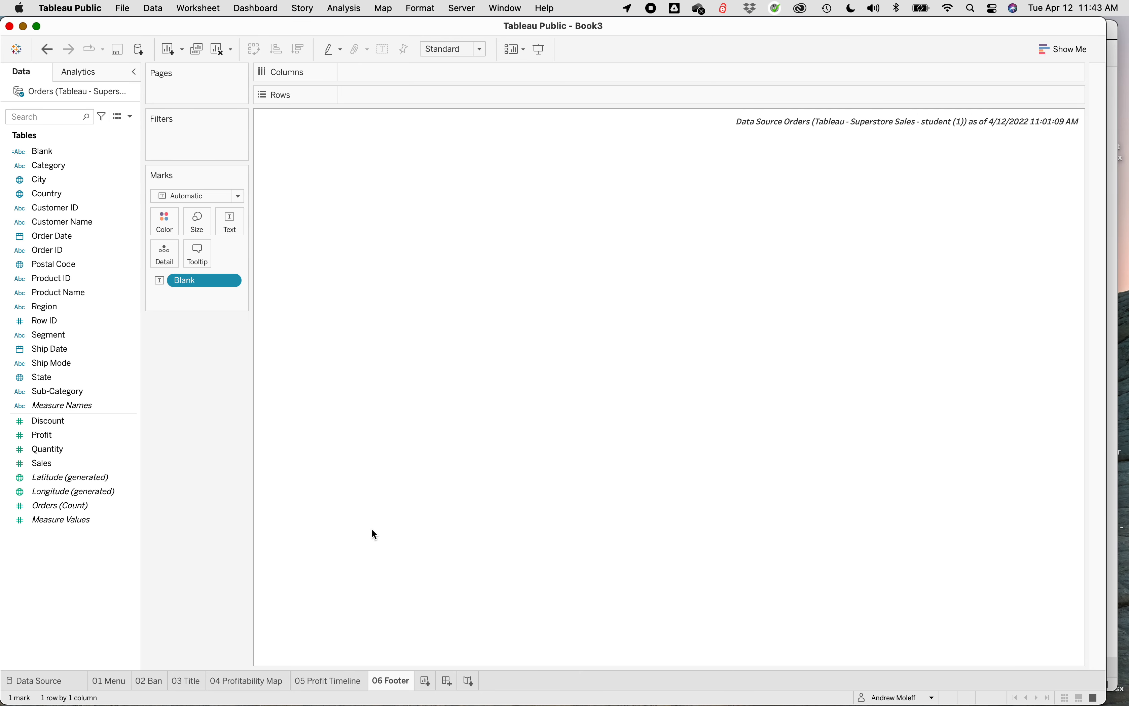
pyautogui.click(425, 681)
pyautogui.rightClick(431, 681)
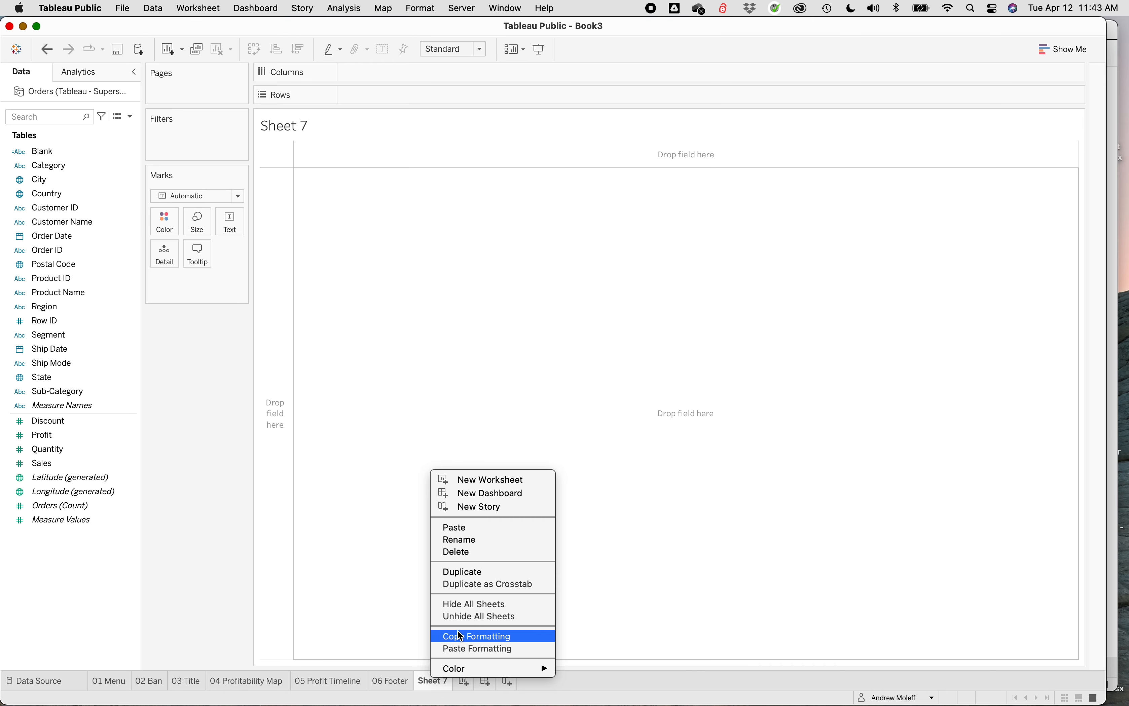
pyautogui.click(459, 552)
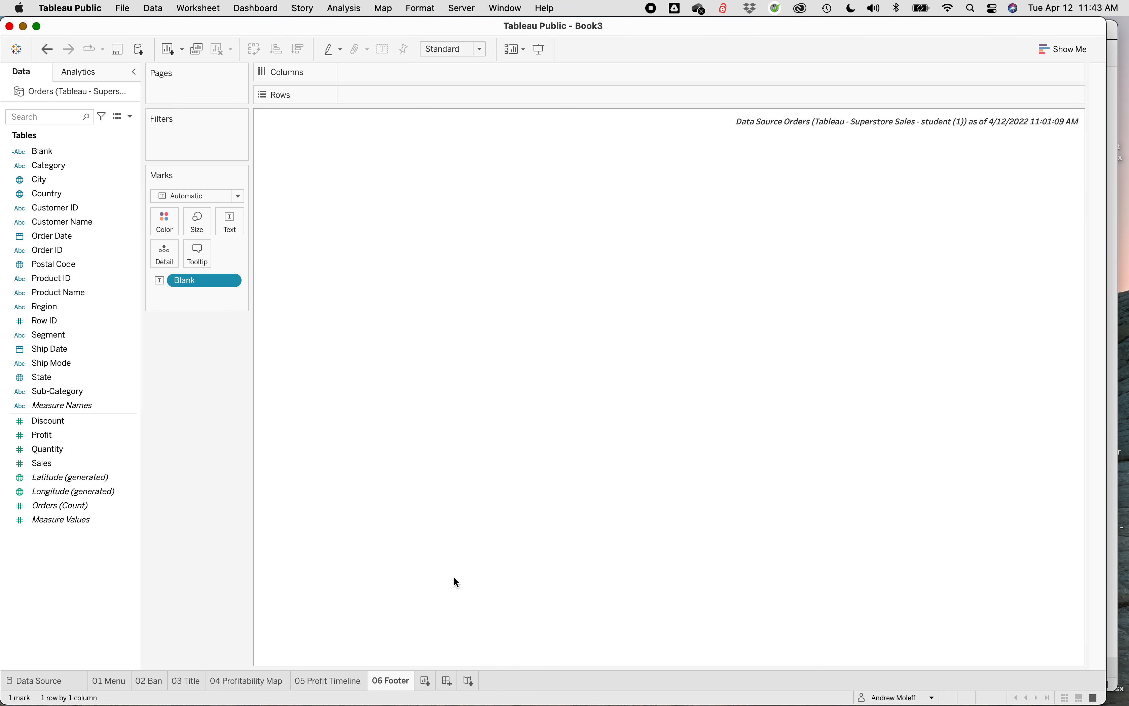
# - Add a new dashboard to the workbook, and return to the 06 Footer worksheet
pyautogui.click(447, 682)
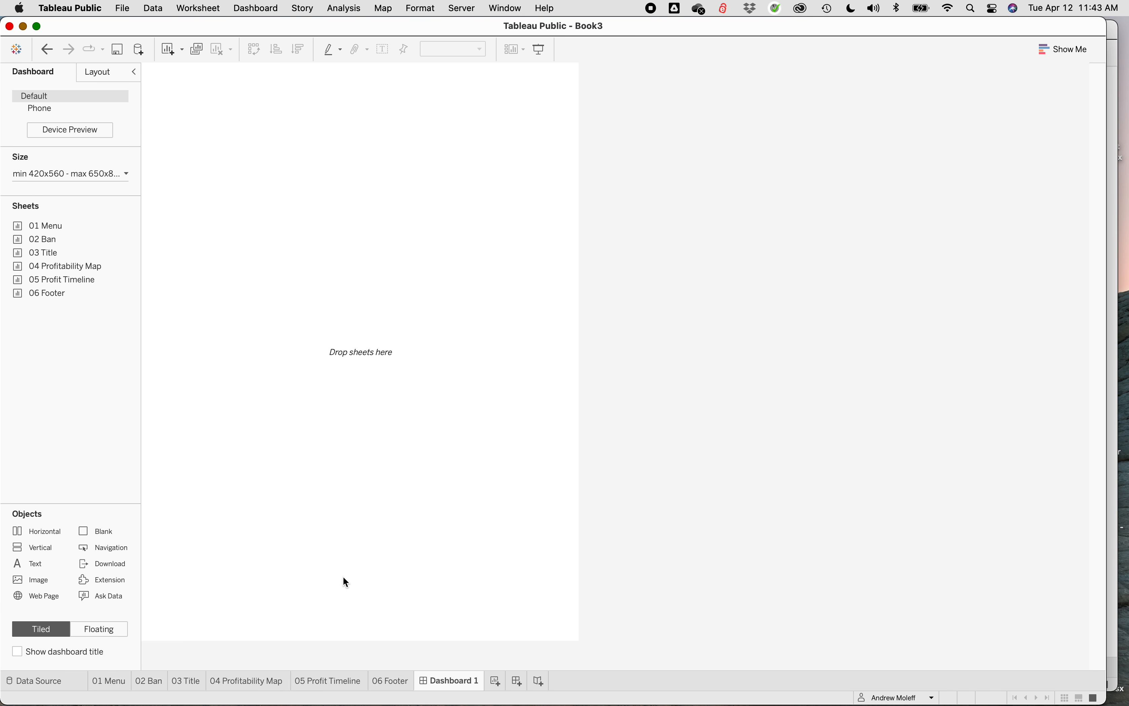
pyautogui.click(388, 681)
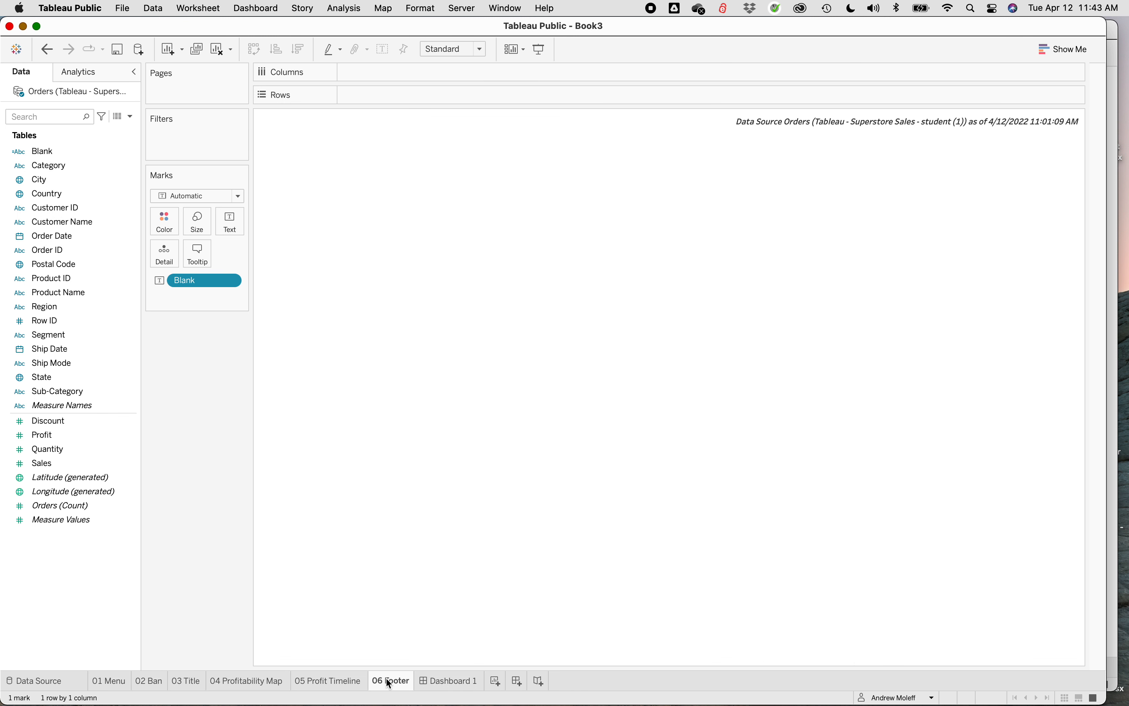